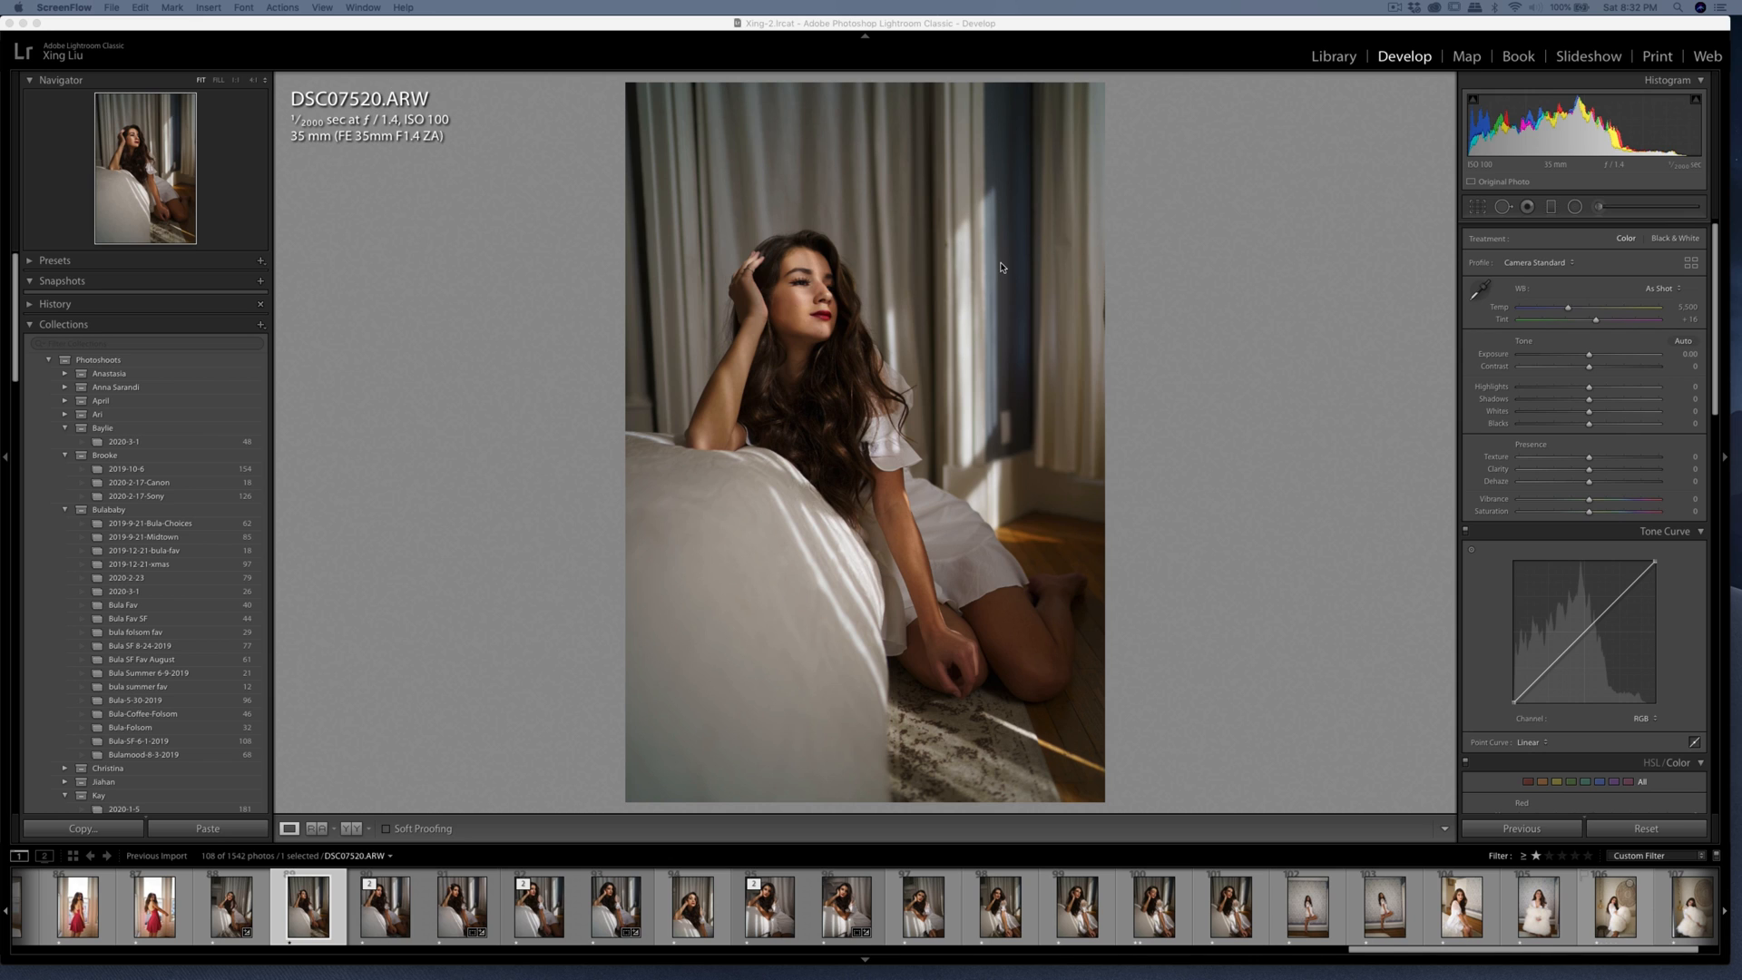
Heal the small dark spot on the vertical trim beside the bright strip of light behind the woman.
{"action": "left_click", "coordinate": [948, 250]}
{"action": "key", "text": "q"}
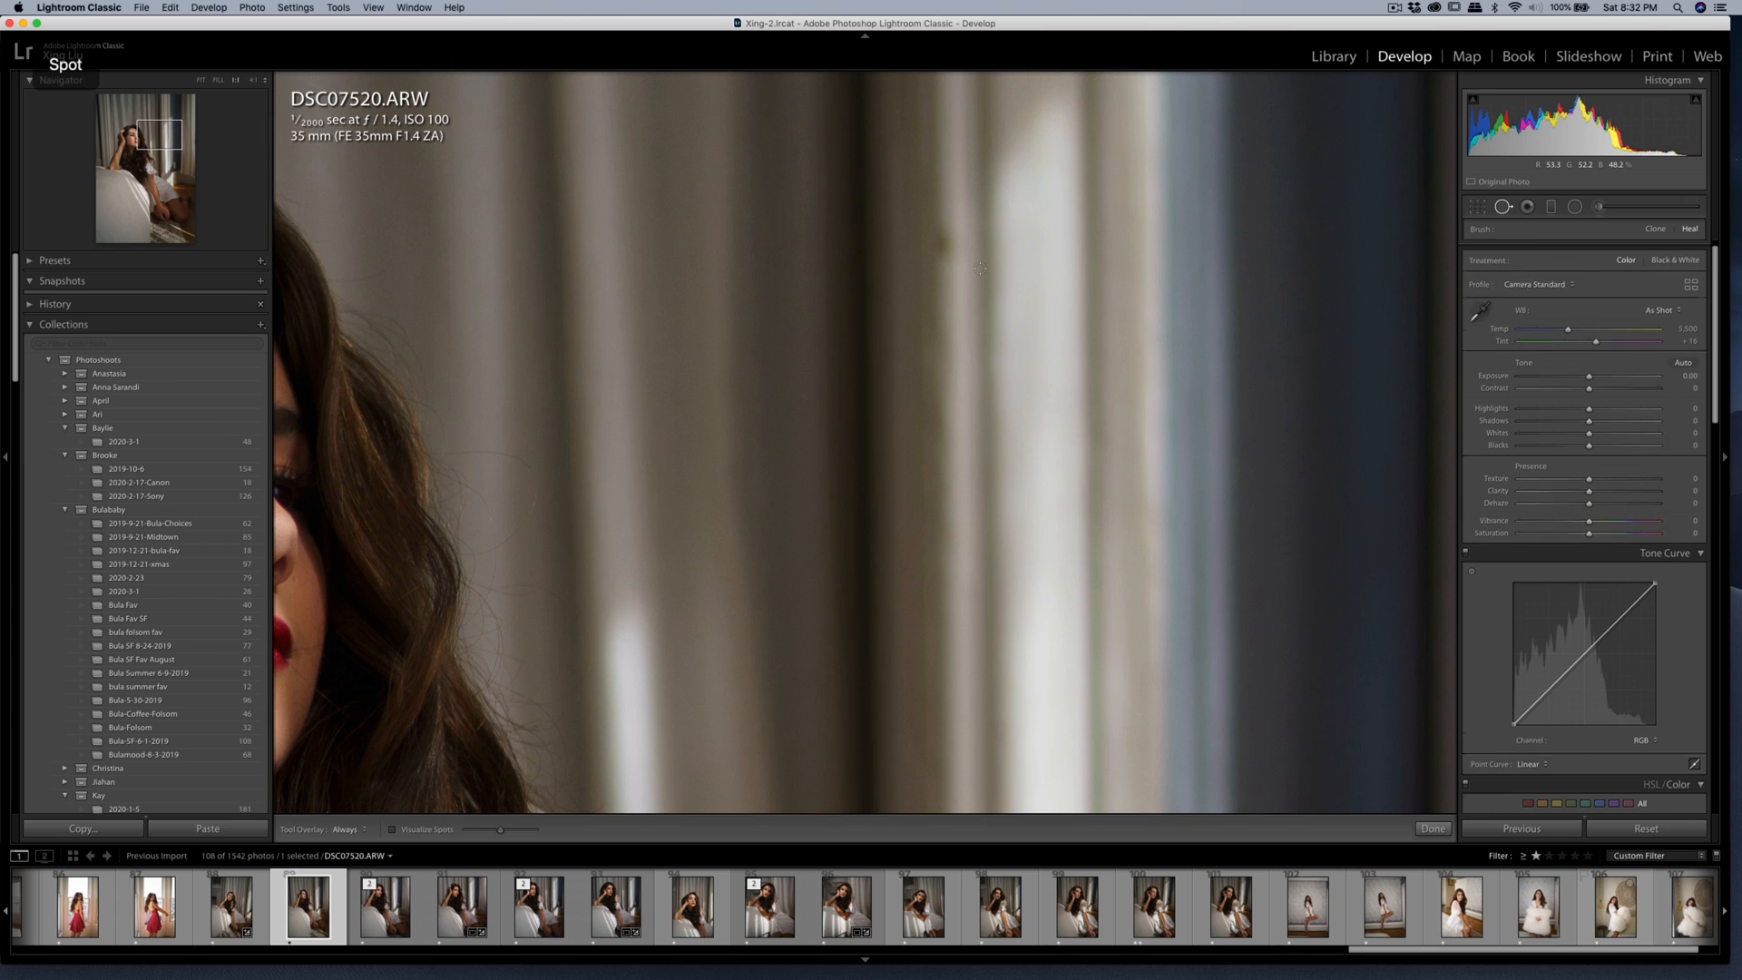
{"action": "left_click_drag", "start_coordinate": [941, 241], "coordinate": [938, 244]}
{"action": "key", "text": "q"}
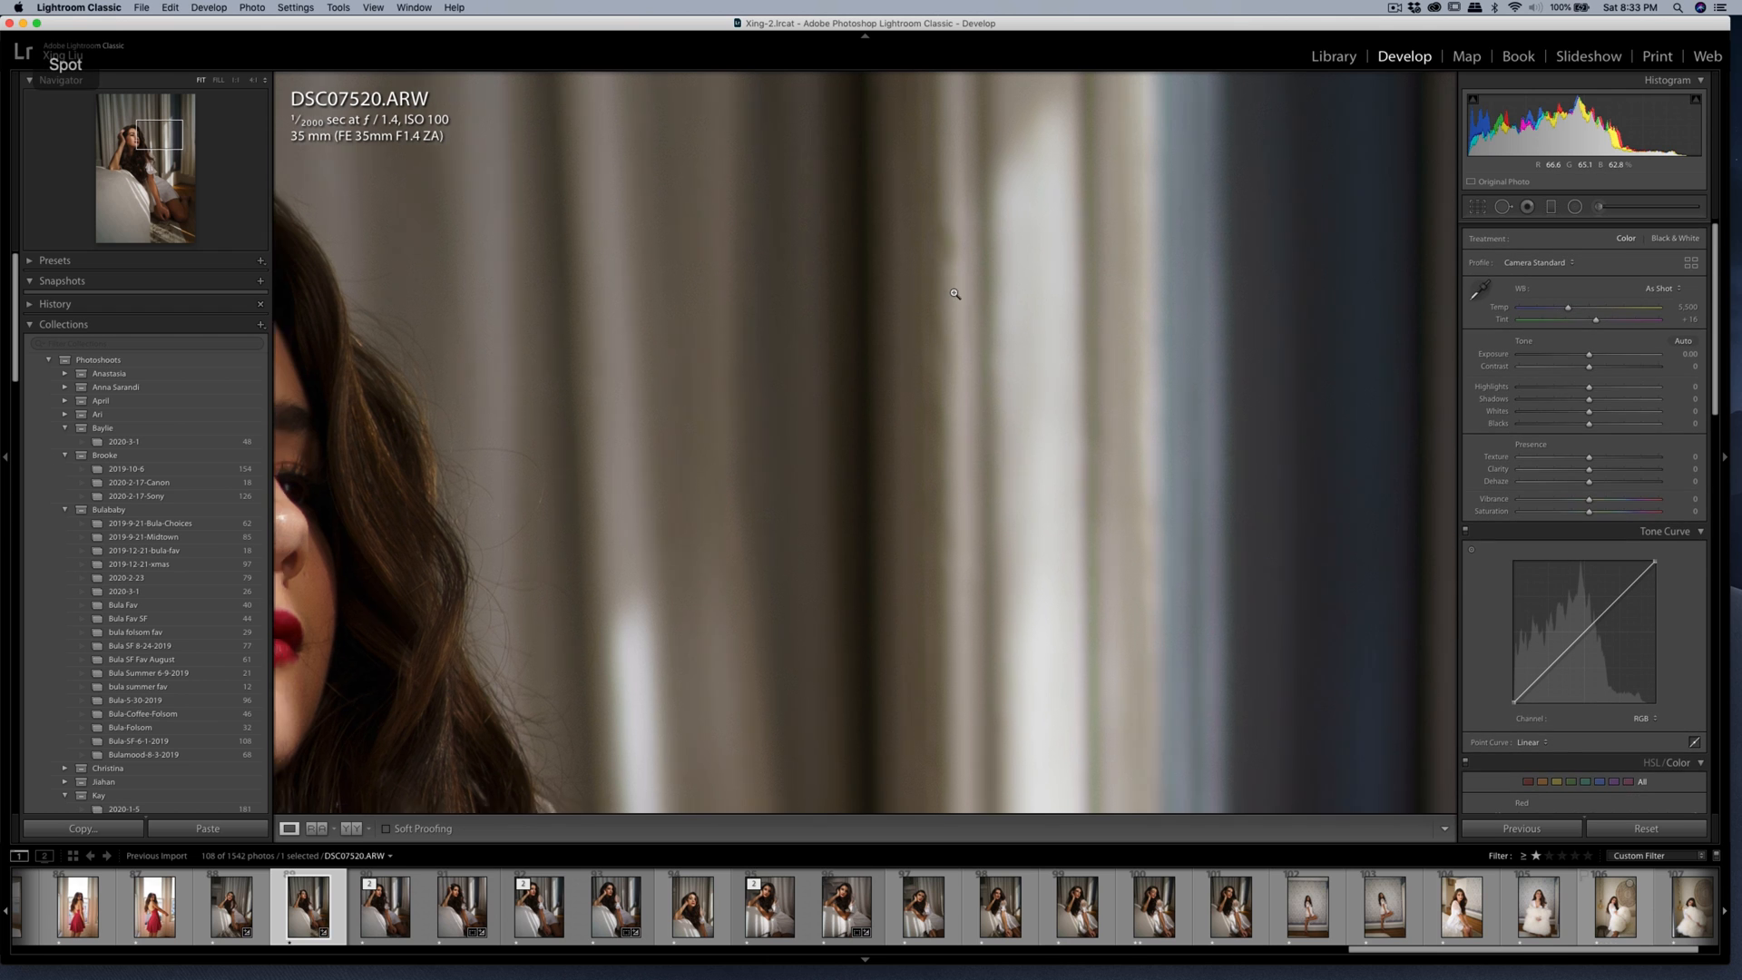
{"action": "left_click", "coordinate": [961, 300]}
{"action": "left_click", "coordinate": [989, 333]}
{"action": "key", "text": "q"}
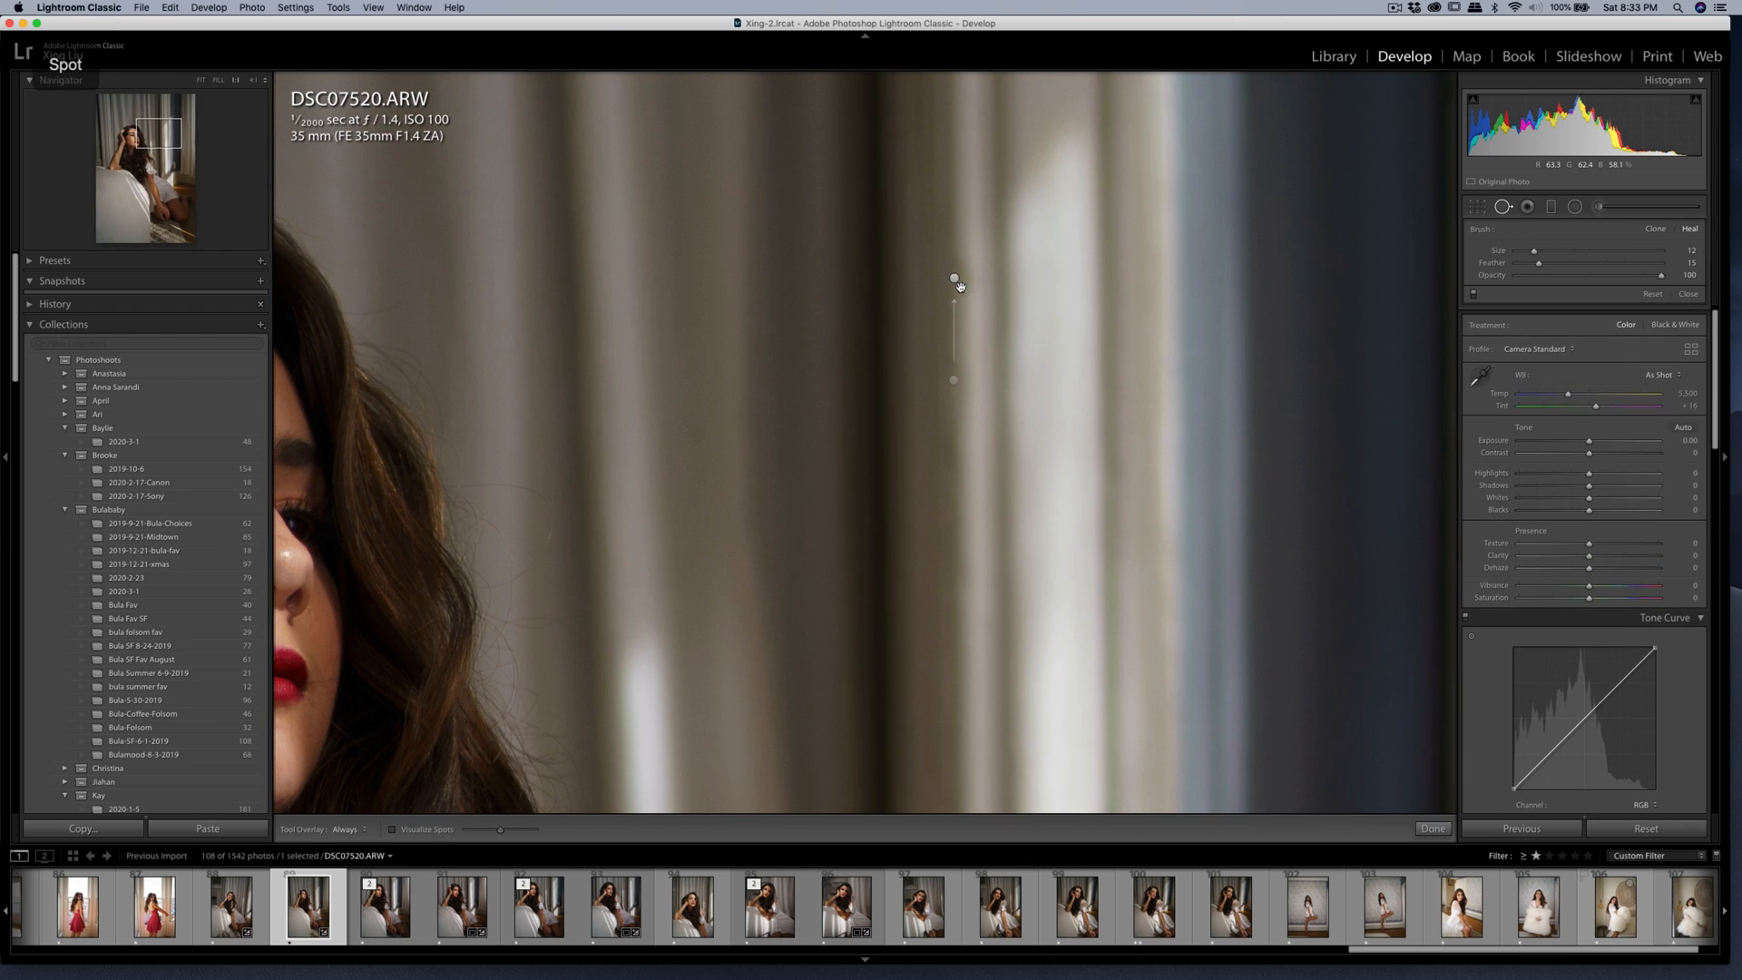
Move the trim heal's source closer and heal the remaining mark beside it with a short vertical stroke.
{"action": "left_click", "coordinate": [959, 287]}
{"action": "mouse_move", "coordinate": [954, 379]}
{"action": "left_mouse_down"}
{"action": "mouse_move", "coordinate": [956, 337]}
{"action": "mouse_move", "coordinate": [956, 358]}
{"action": "left_mouse_up"}
{"action": "key", "text": "q"}
{"action": "key", "text": "q"}
{"action": "mouse_move", "coordinate": [962, 258]}
{"action": "left_mouse_down"}
{"action": "mouse_move", "coordinate": [964, 294]}
{"action": "mouse_move", "coordinate": [962, 274]}
{"action": "left_mouse_up"}
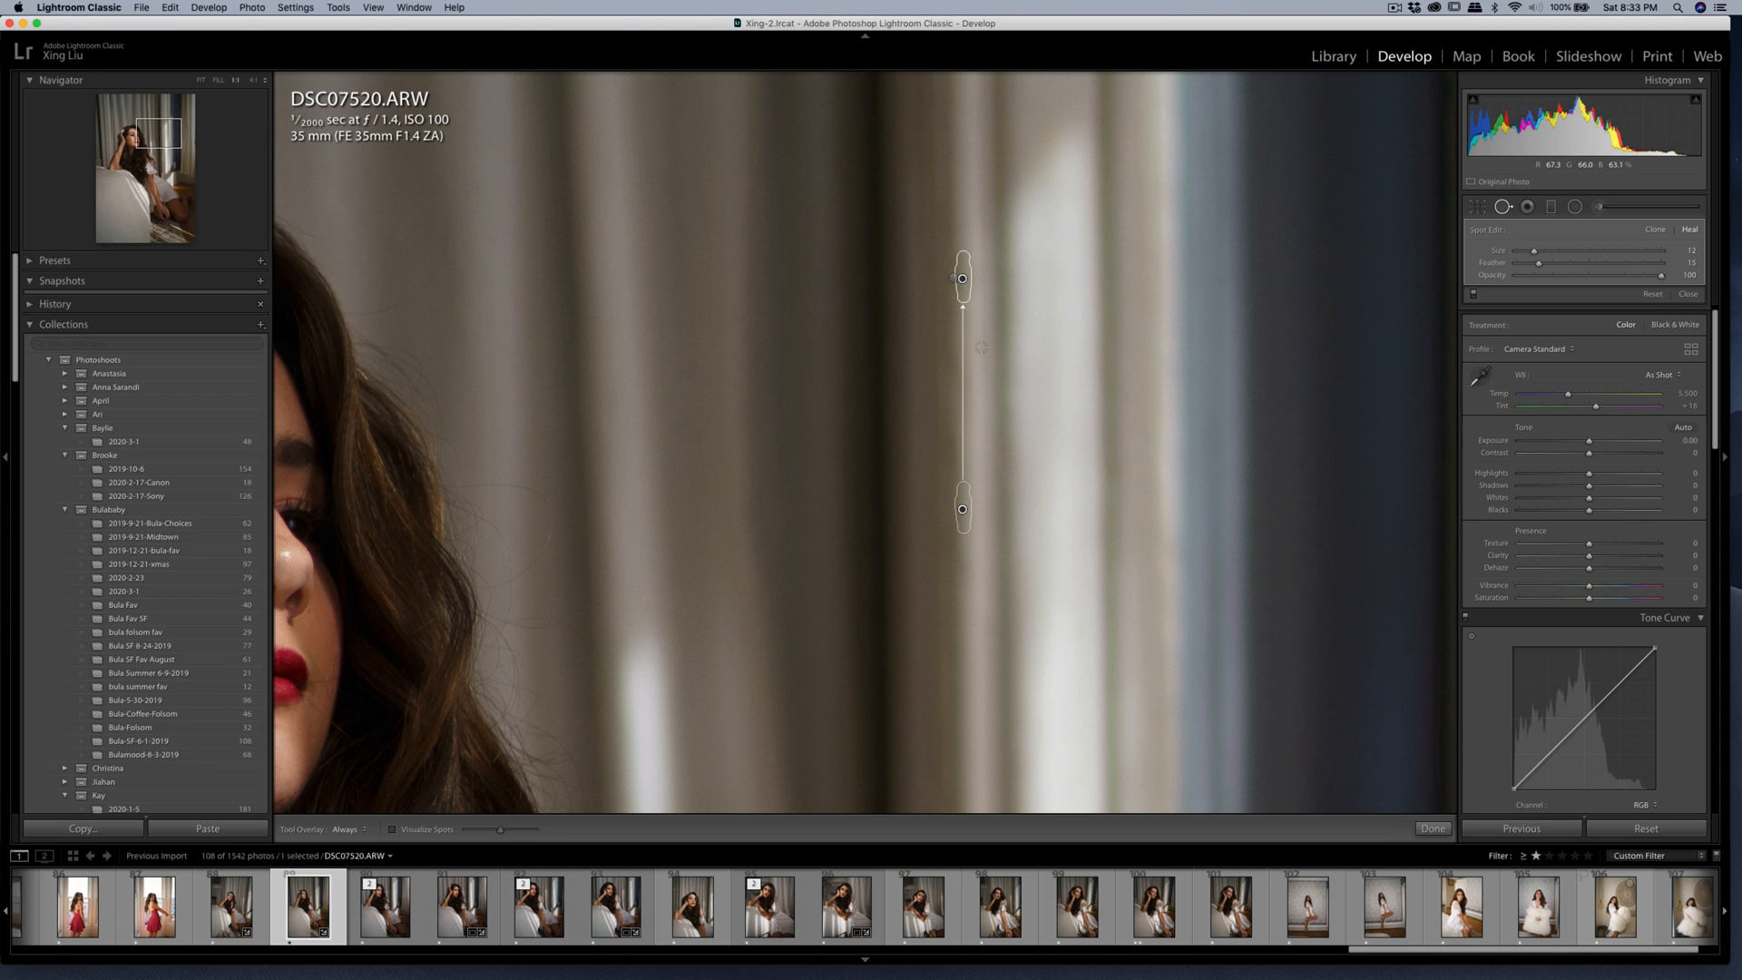
{"action": "key", "text": "k"}
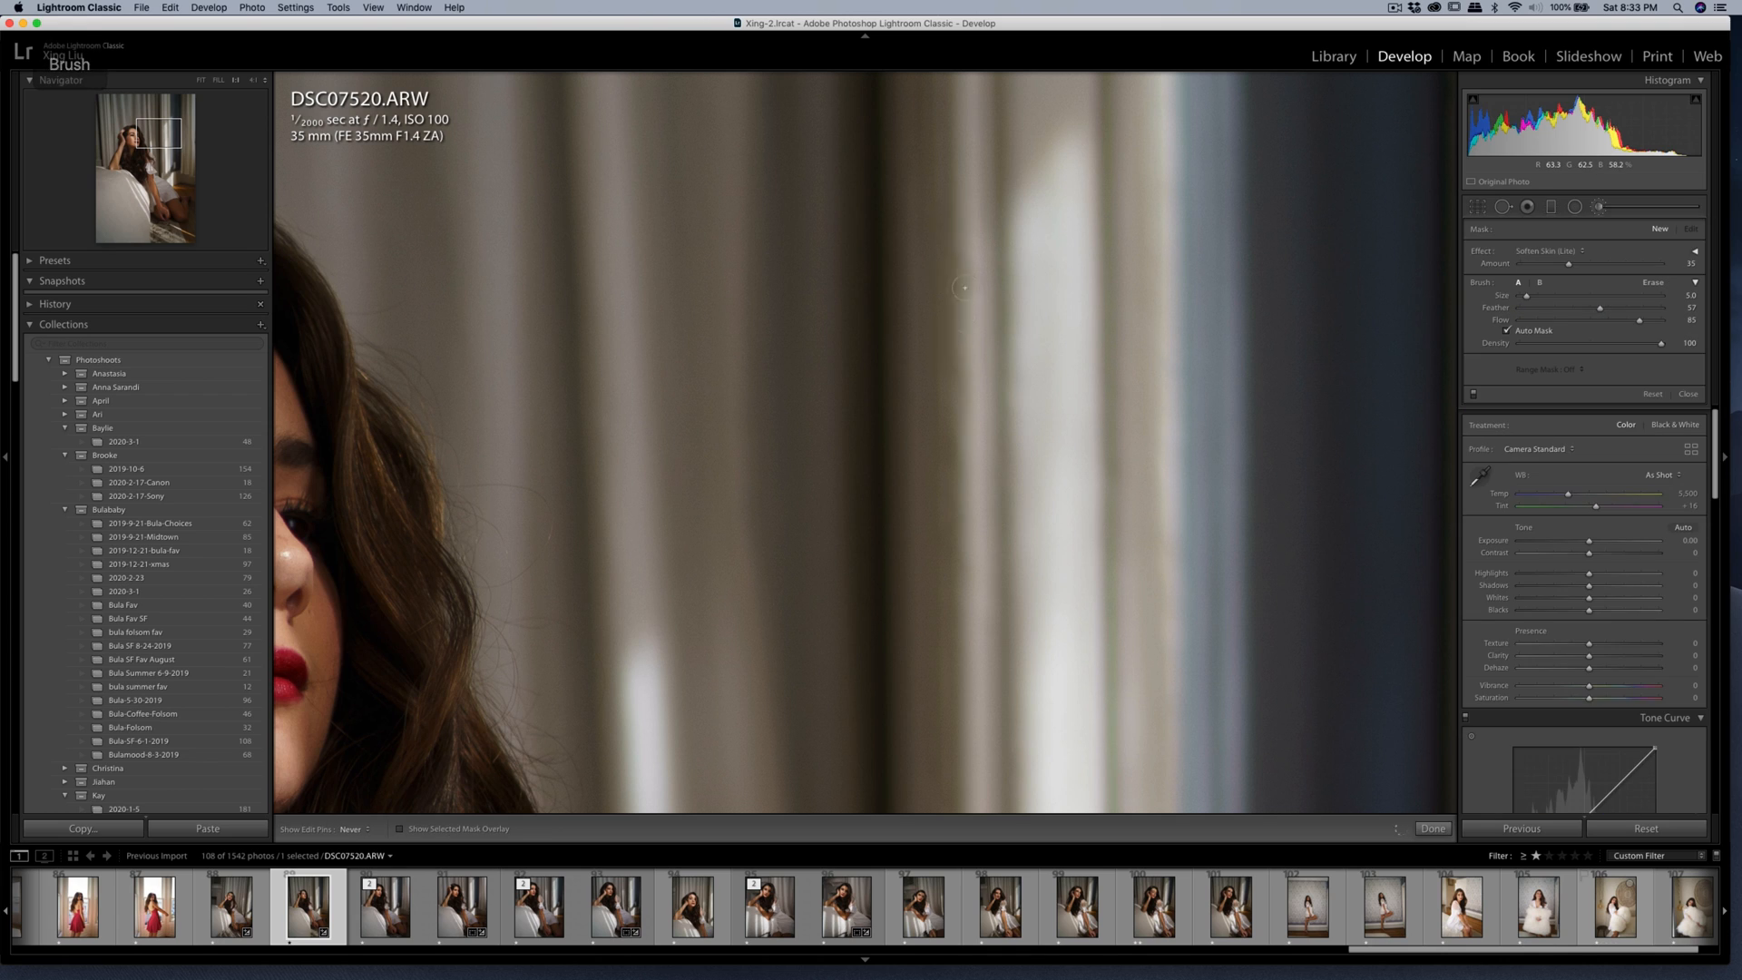
{"action": "key", "text": "k"}
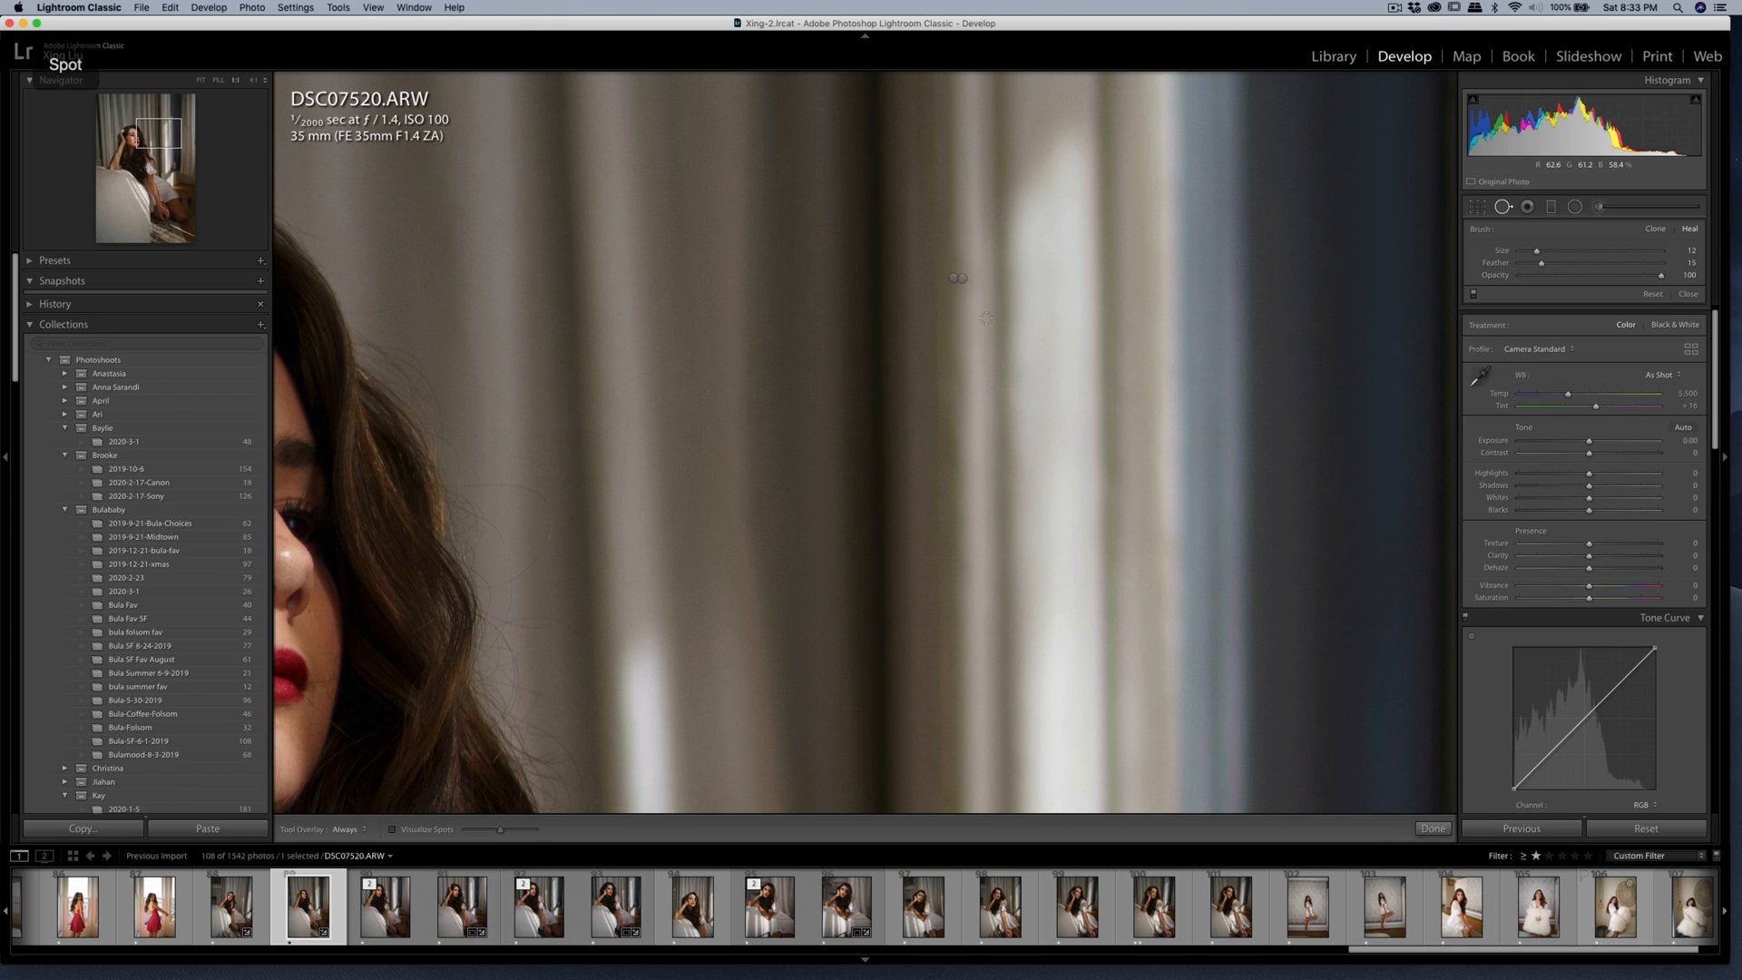
{"action": "left_click", "coordinate": [835, 486]}
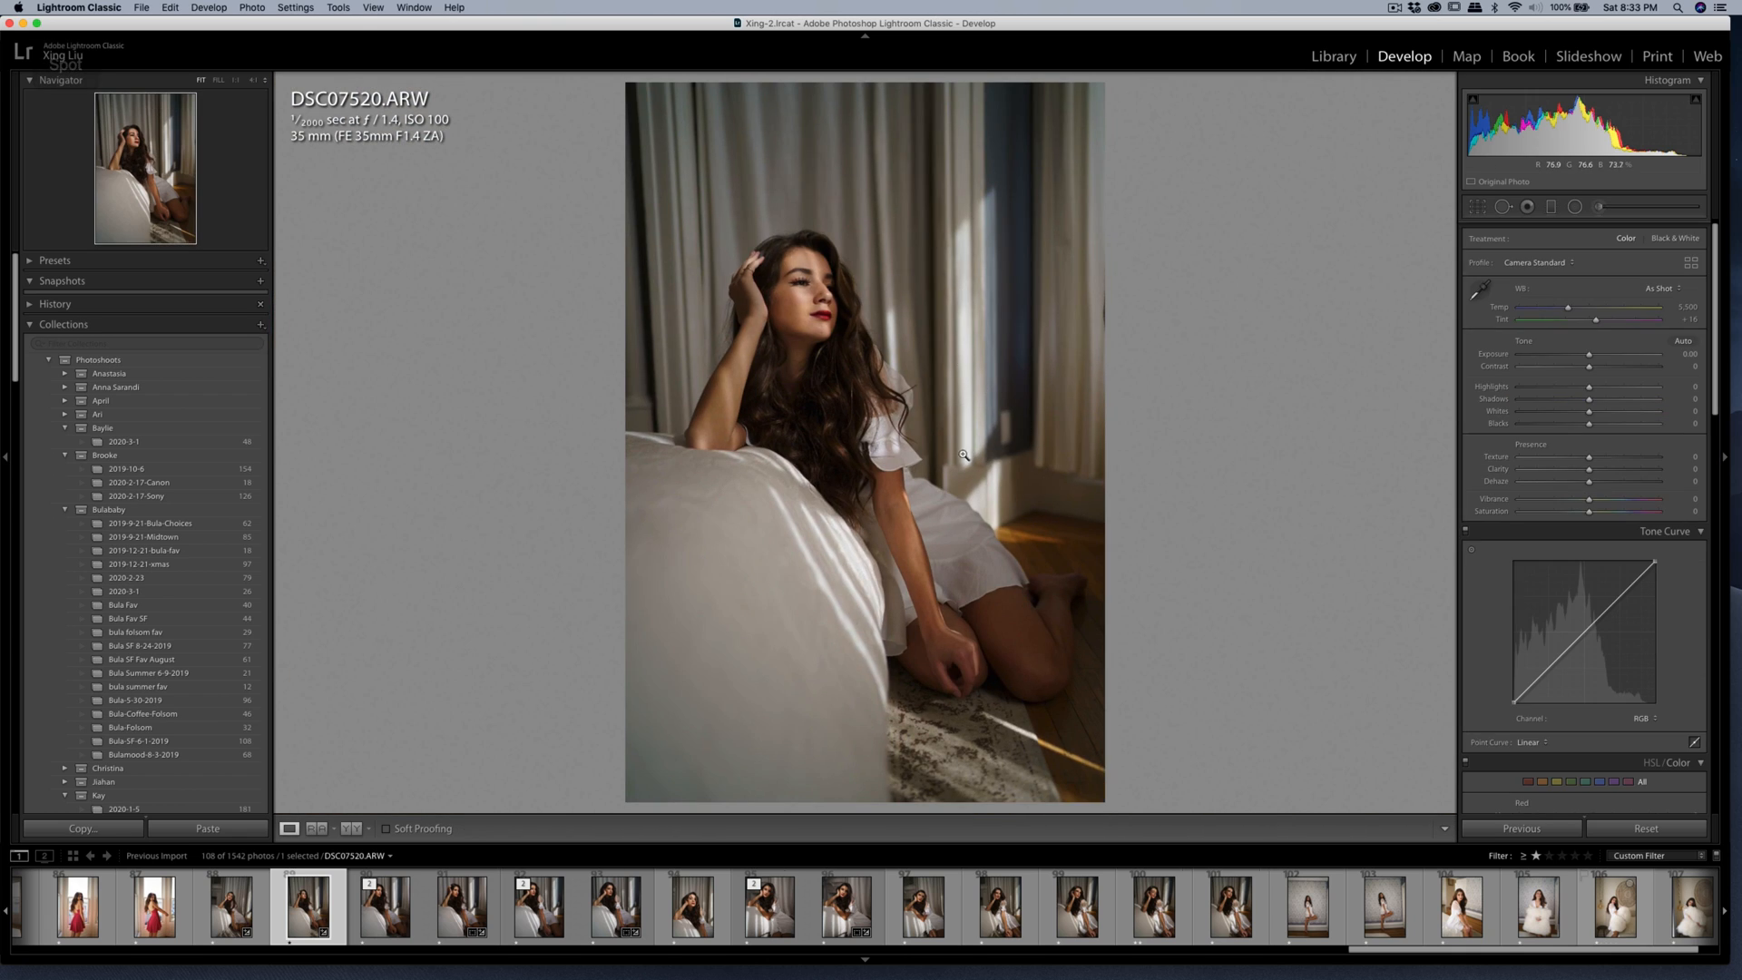
Heal the dark smudge on the curtain near the photo's right edge.
{"action": "left_click", "coordinate": [1069, 243]}
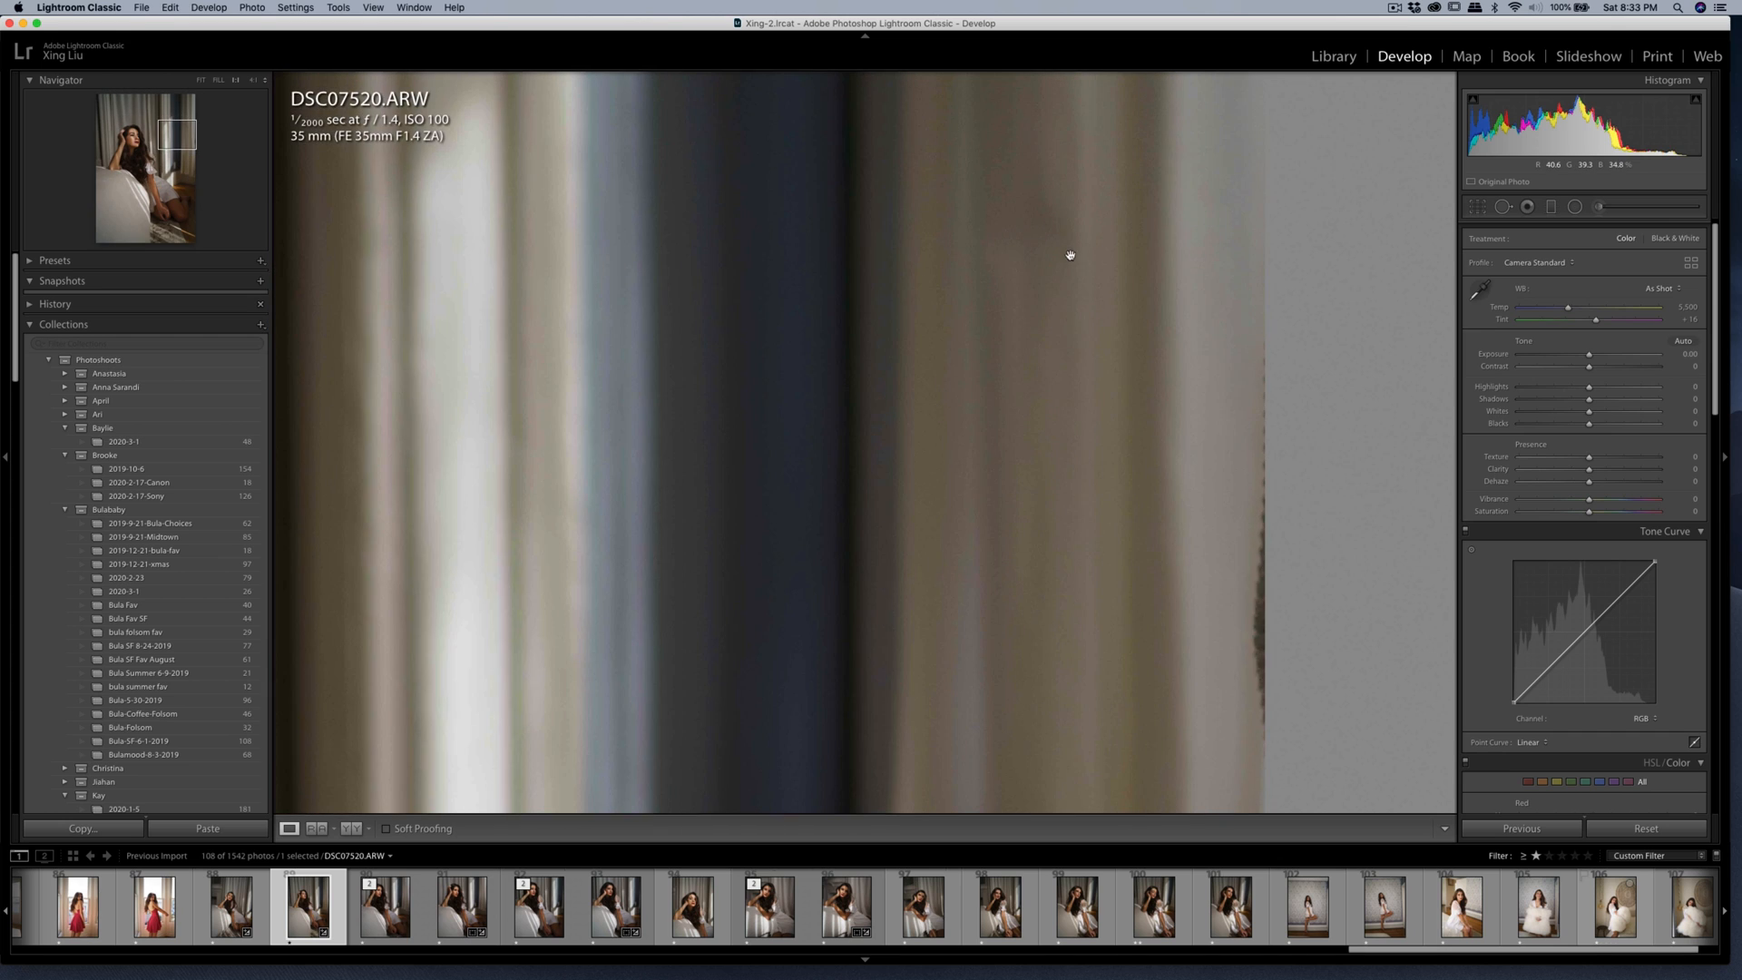
{"action": "key", "text": "q"}
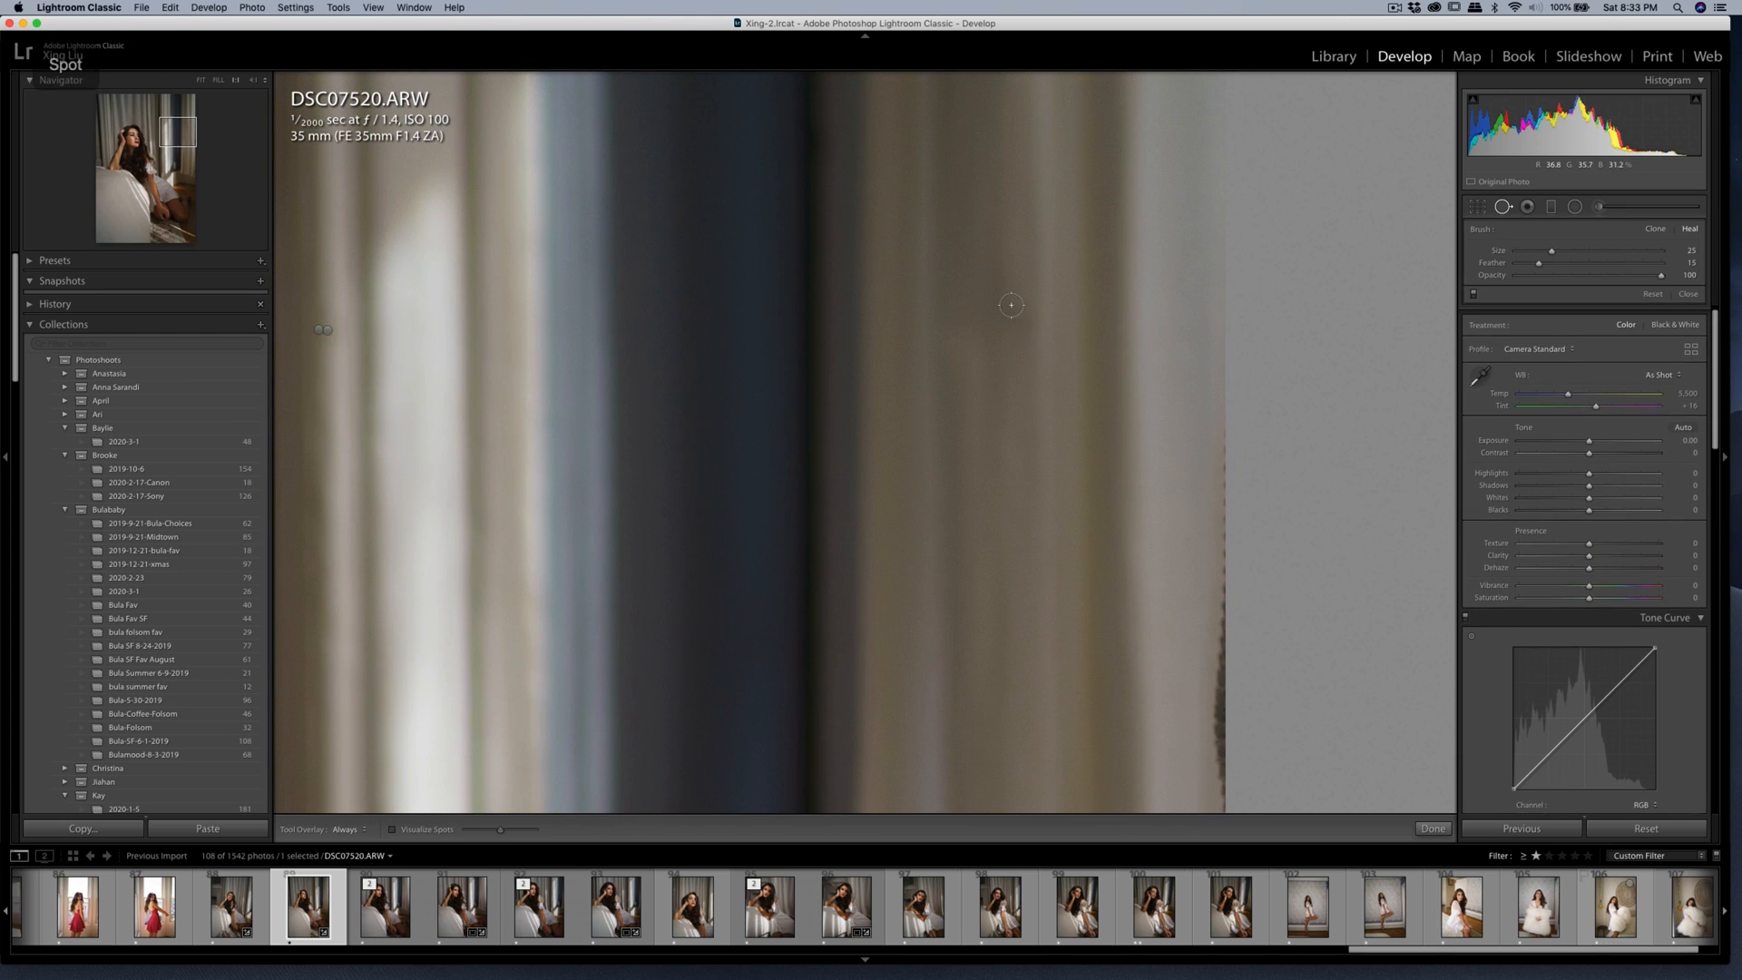
{"action": "key", "text": "z"}
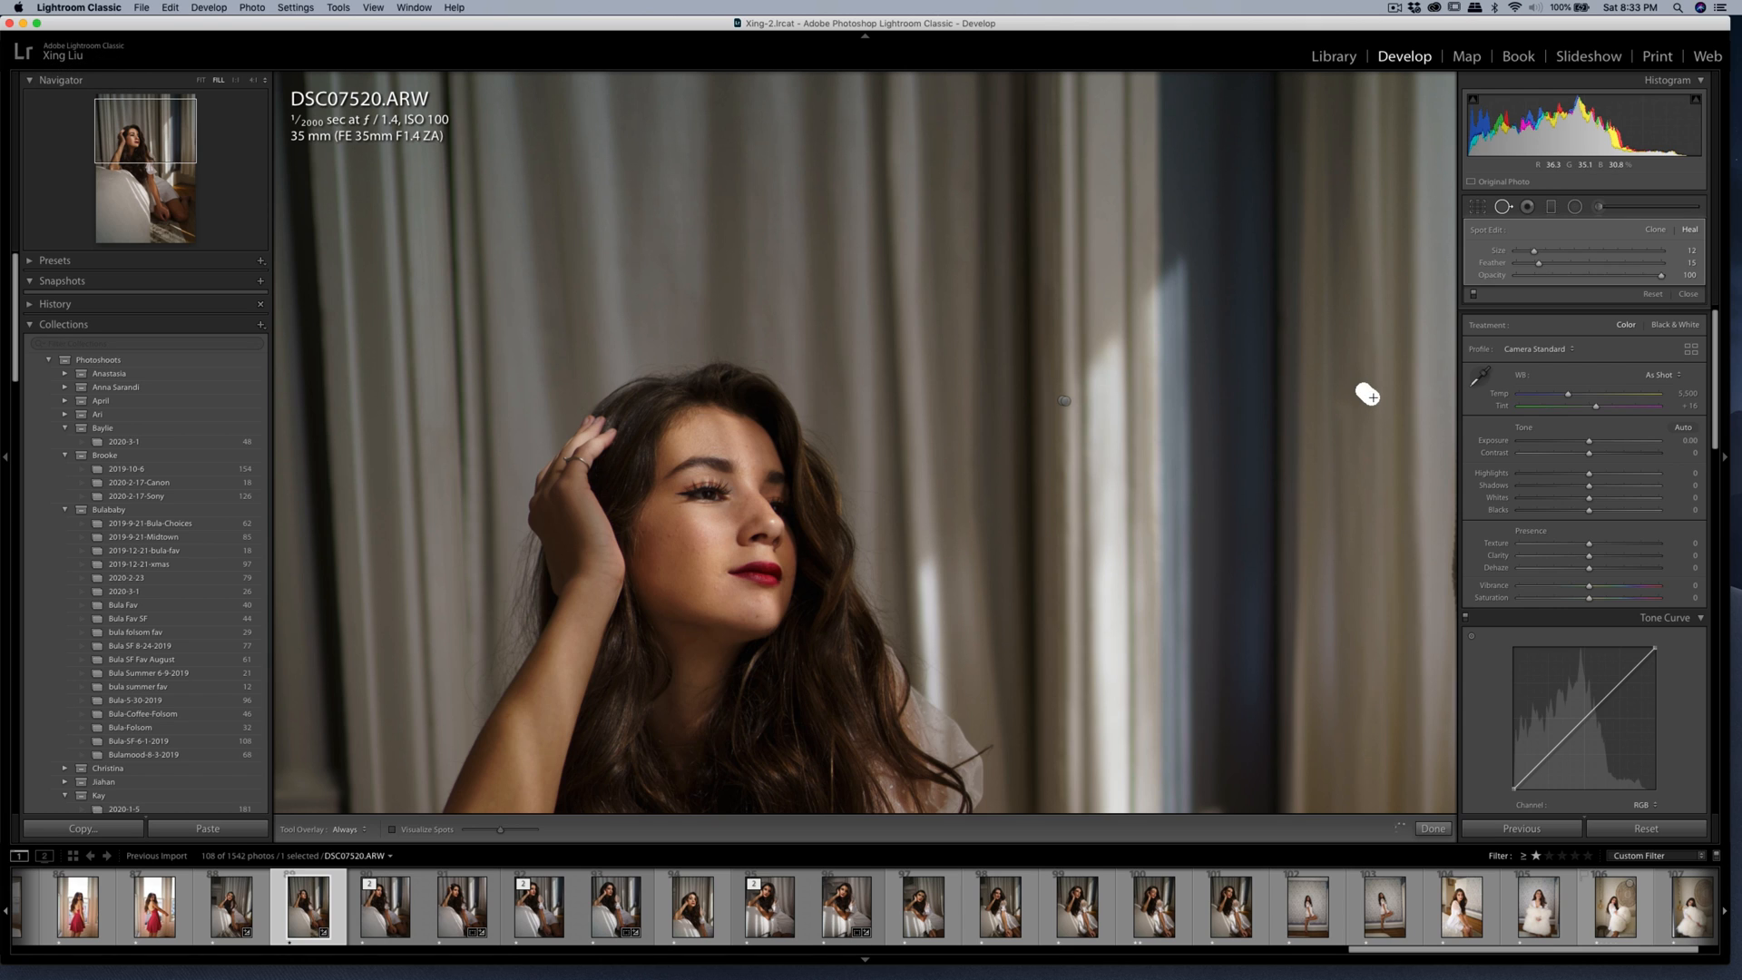
{"action": "key", "text": "q"}
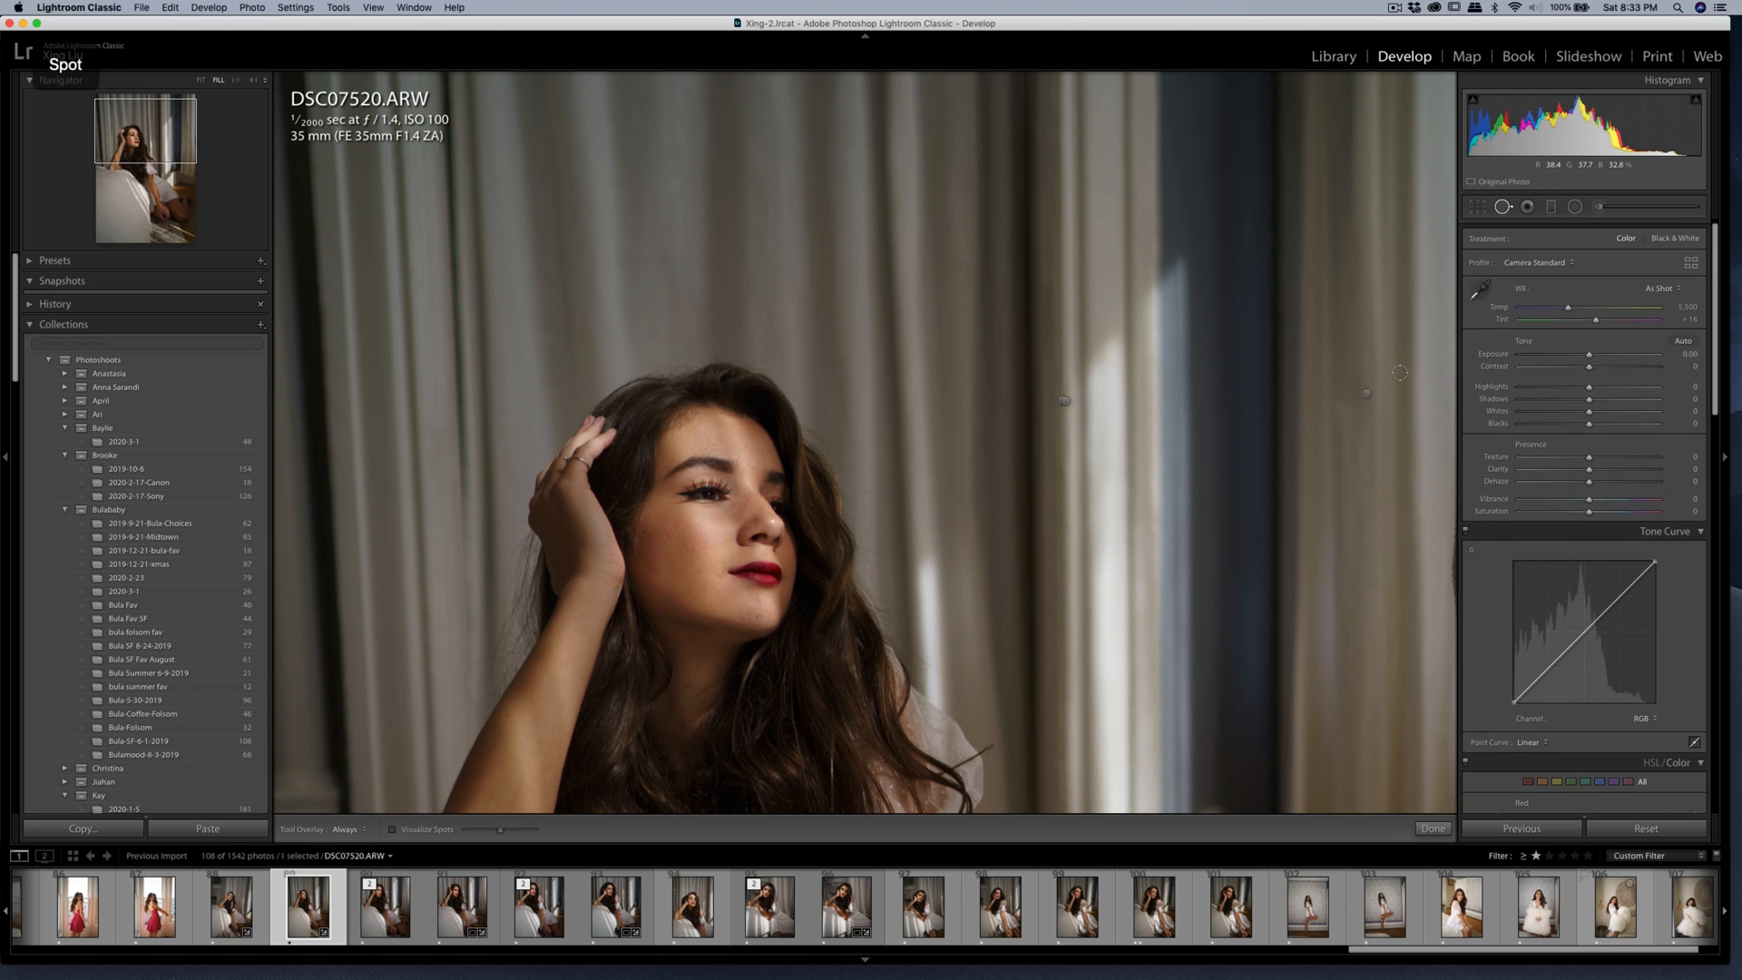
{"action": "left_click", "coordinate": [1358, 379]}
{"action": "left_click", "coordinate": [1342, 367]}
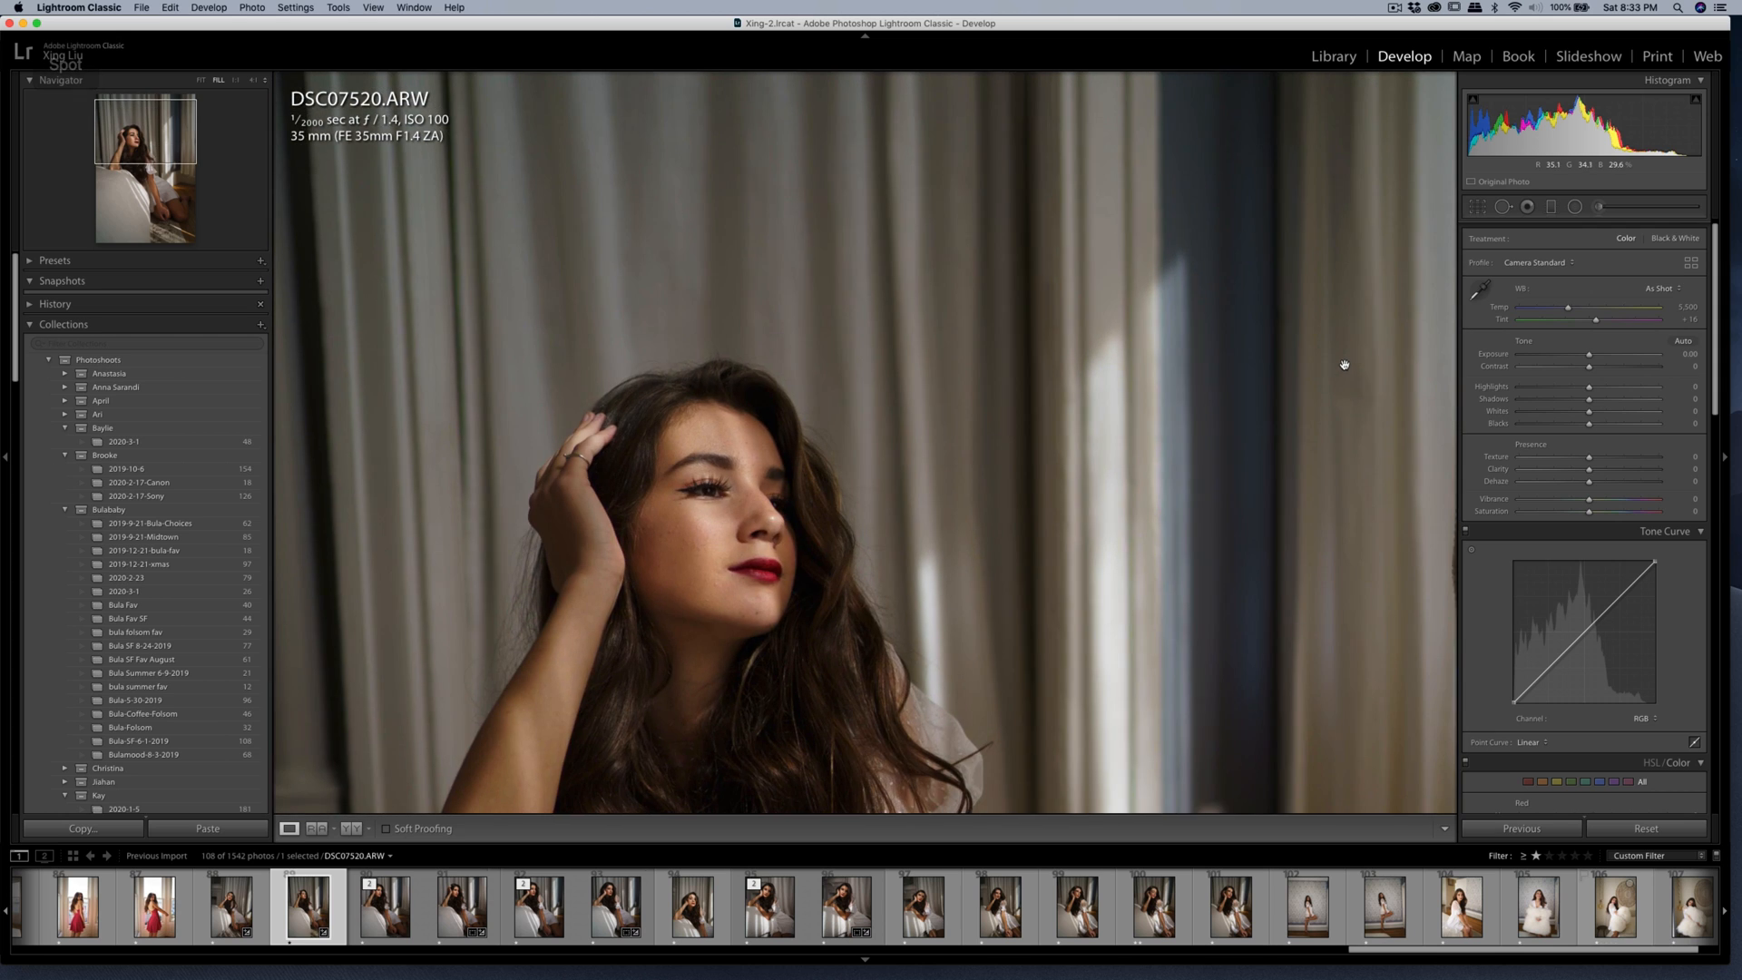
{"action": "key", "text": "super+minus"}
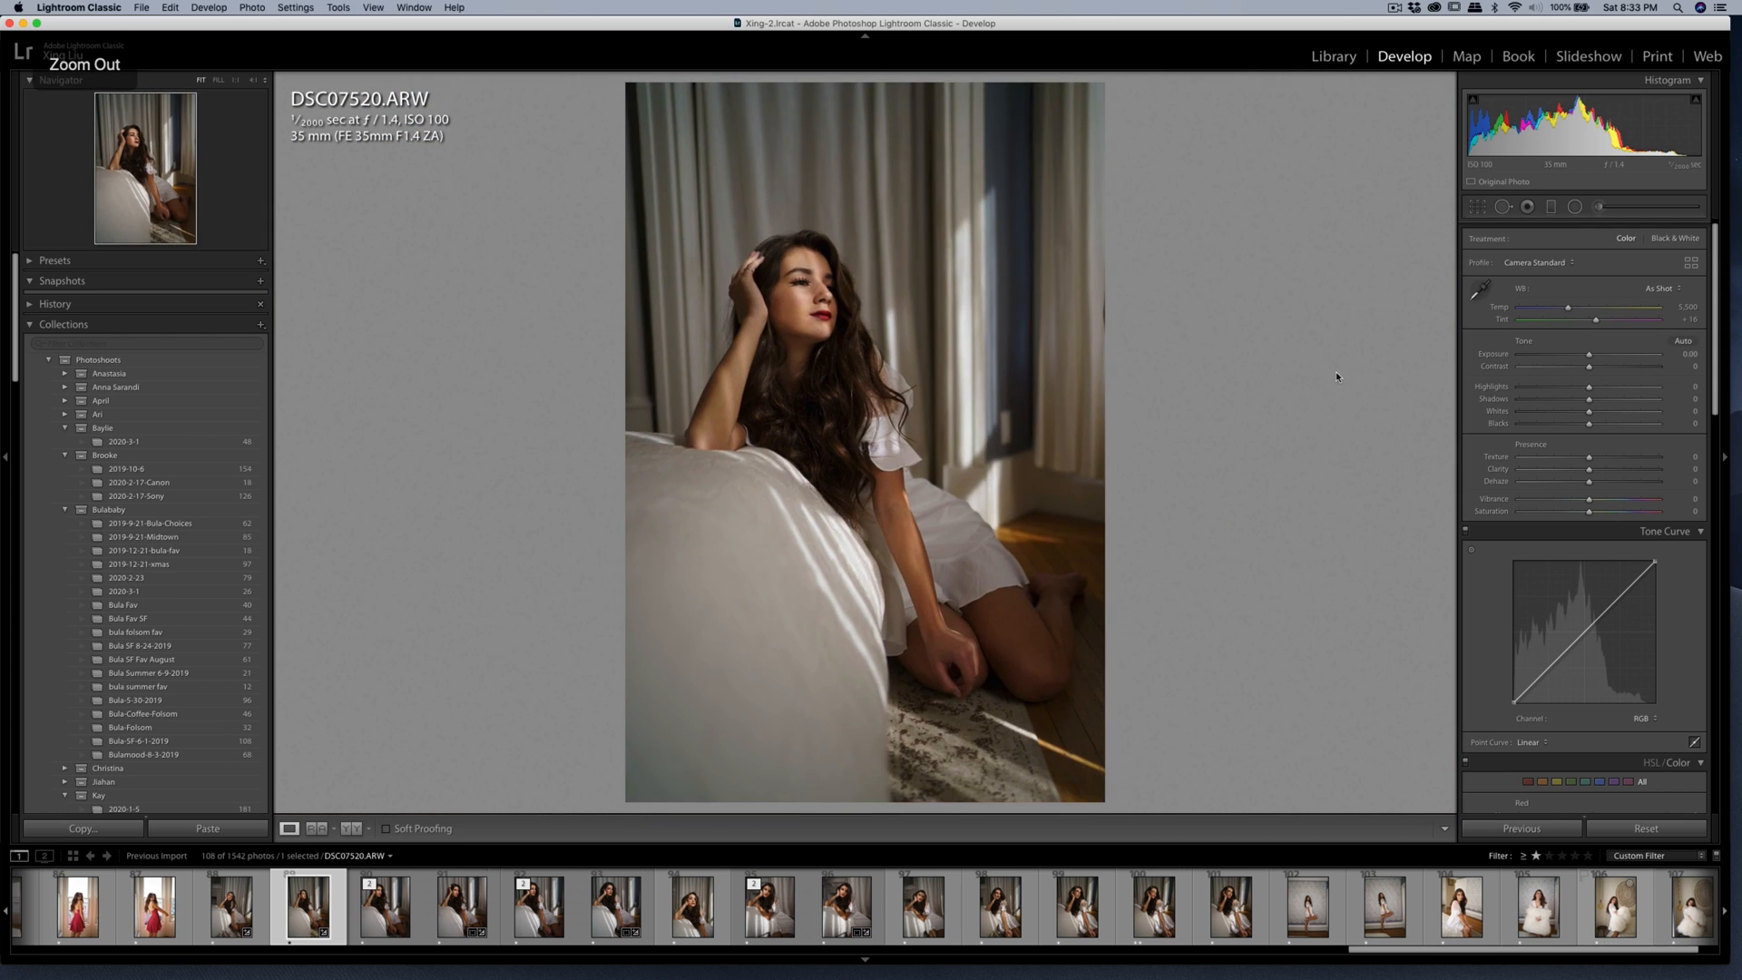
Crop the photo to the 4 x 5 / 8 x 10 aspect, reposition the image within the frame and slightly adjust its rotation.
{"action": "left_click", "coordinate": [1478, 207]}
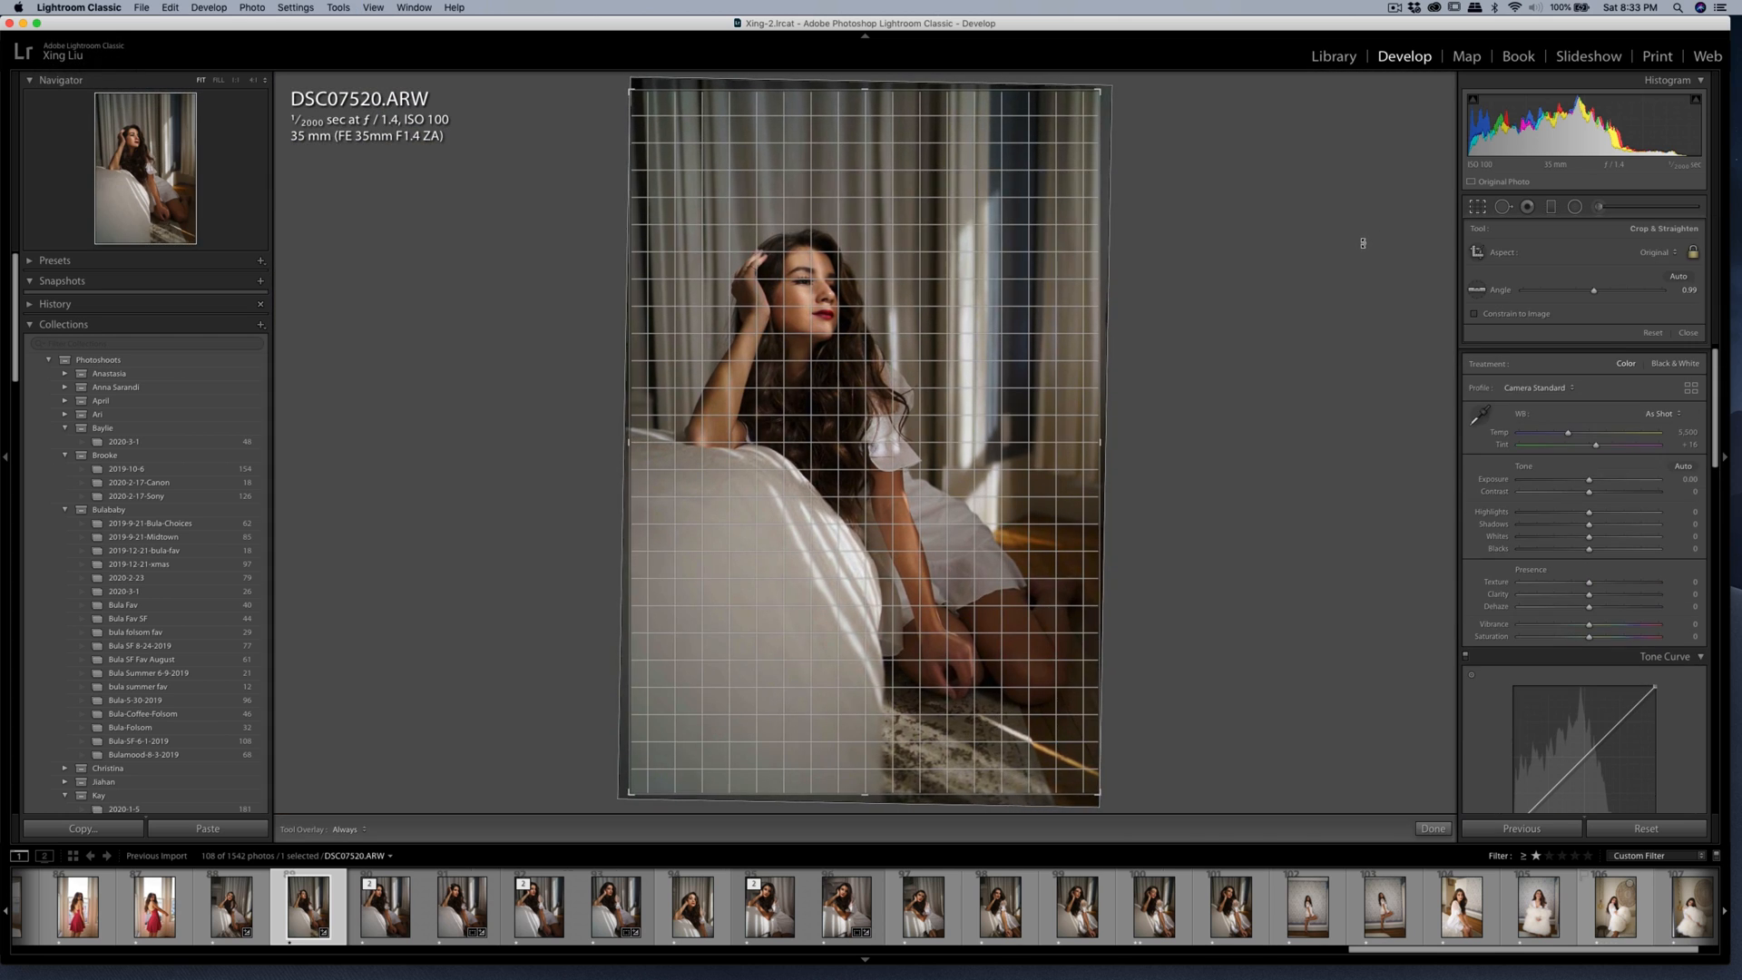
{"action": "left_click", "coordinate": [1656, 252]}
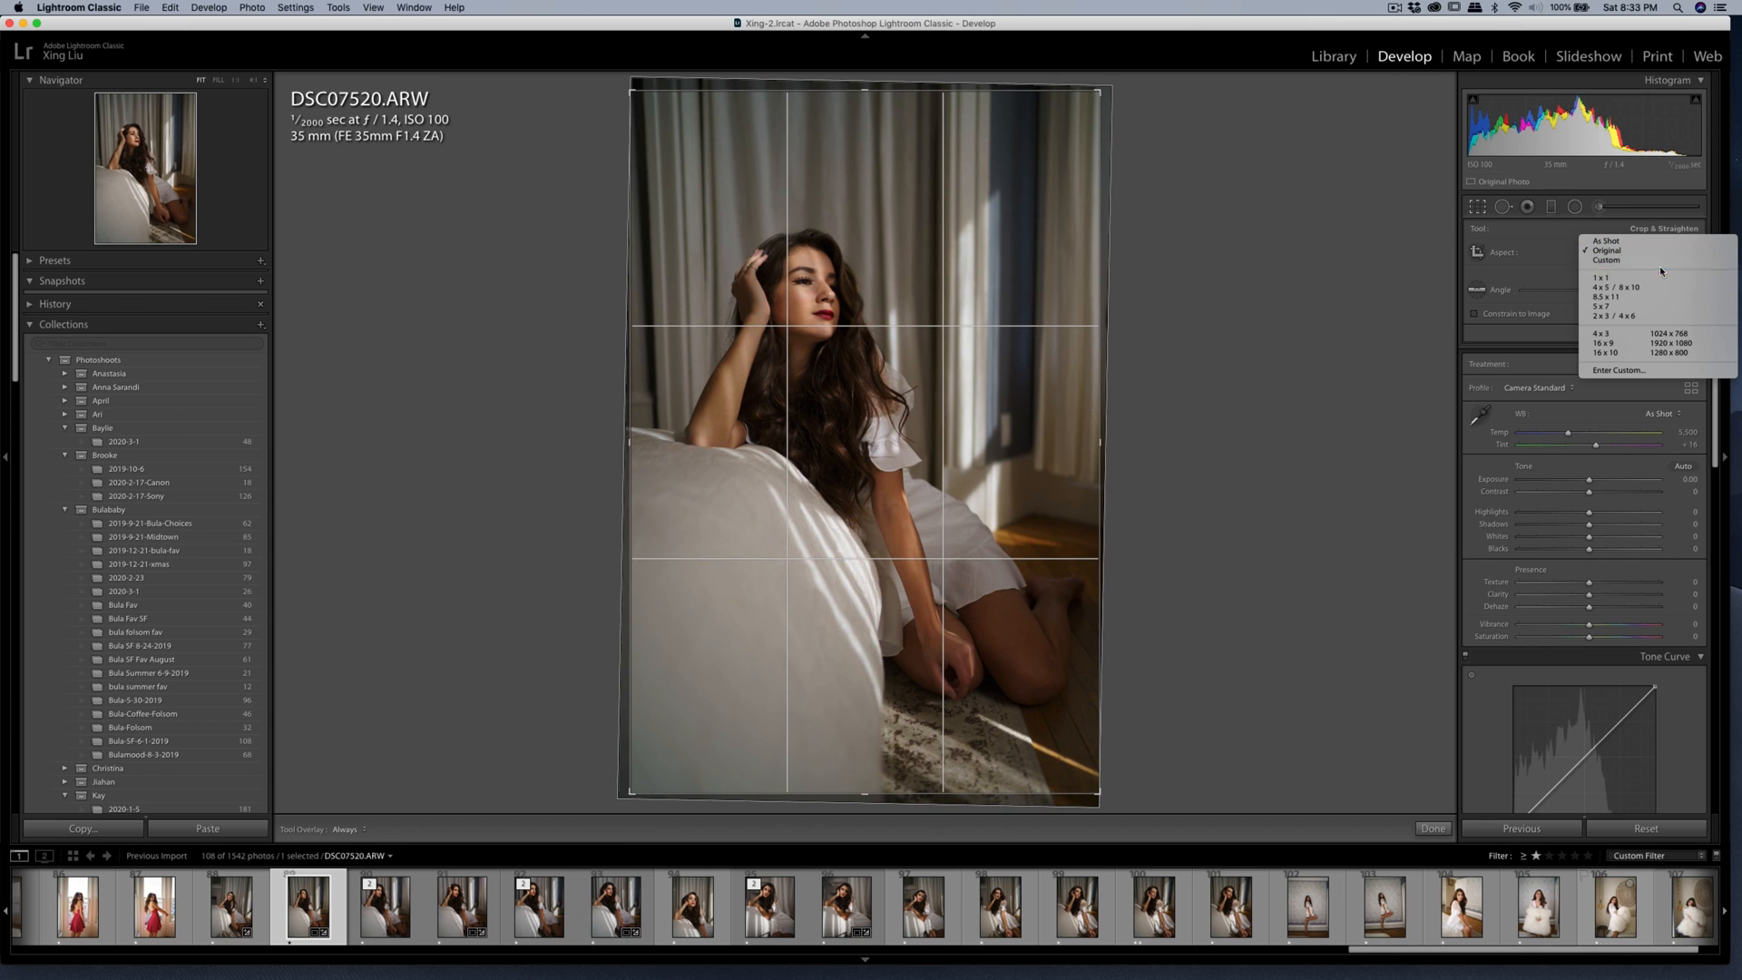
{"action": "left_click", "coordinate": [1651, 286]}
{"action": "left_click_drag", "start_coordinate": [936, 231], "coordinate": [934, 221]}
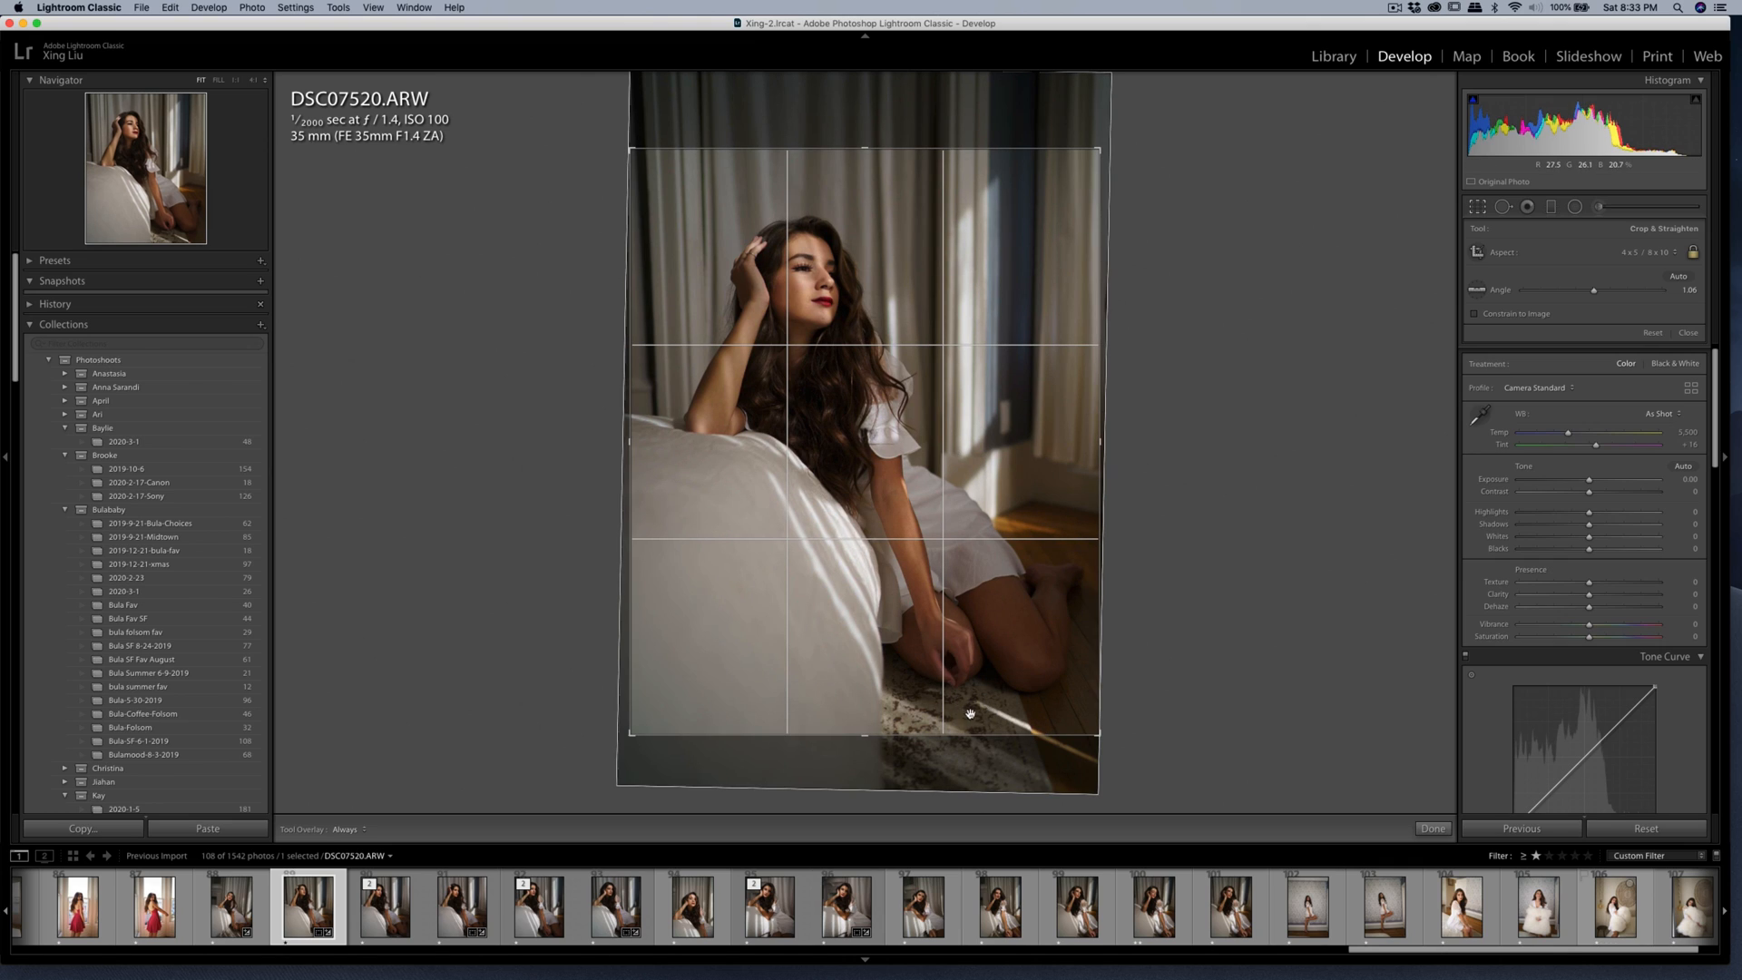
{"action": "left_click_drag", "start_coordinate": [907, 439], "coordinate": [901, 422]}
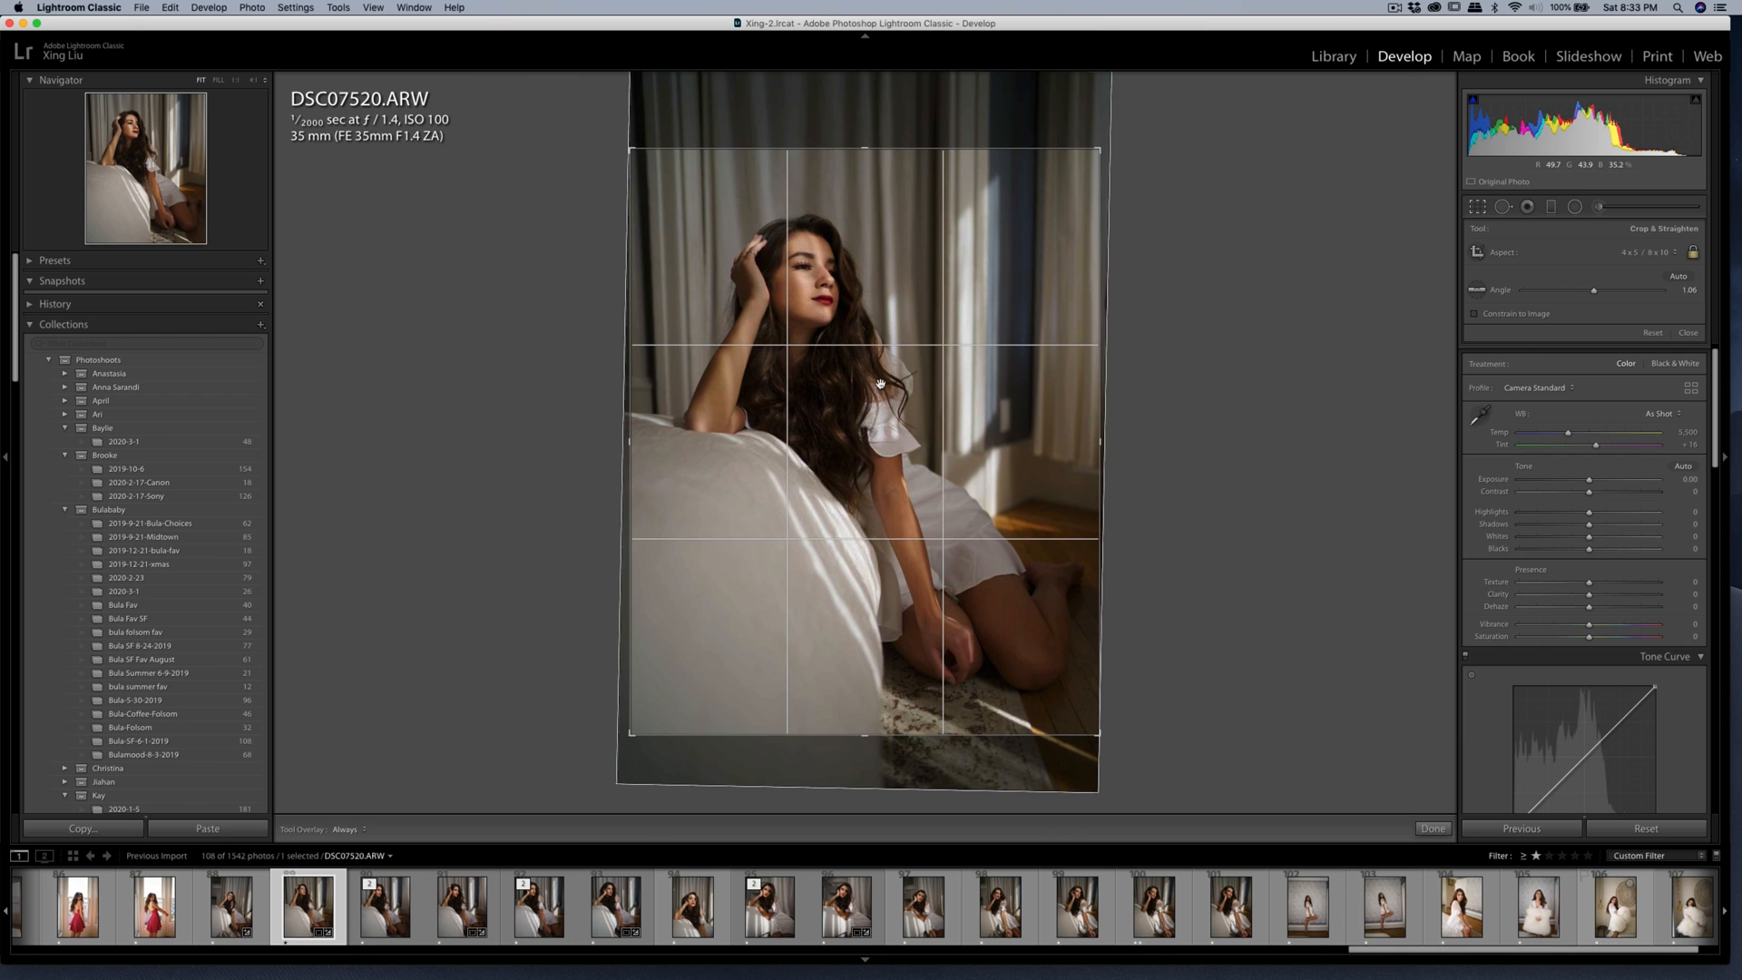
{"action": "left_click_drag", "start_coordinate": [1133, 289], "coordinate": [1162, 245]}
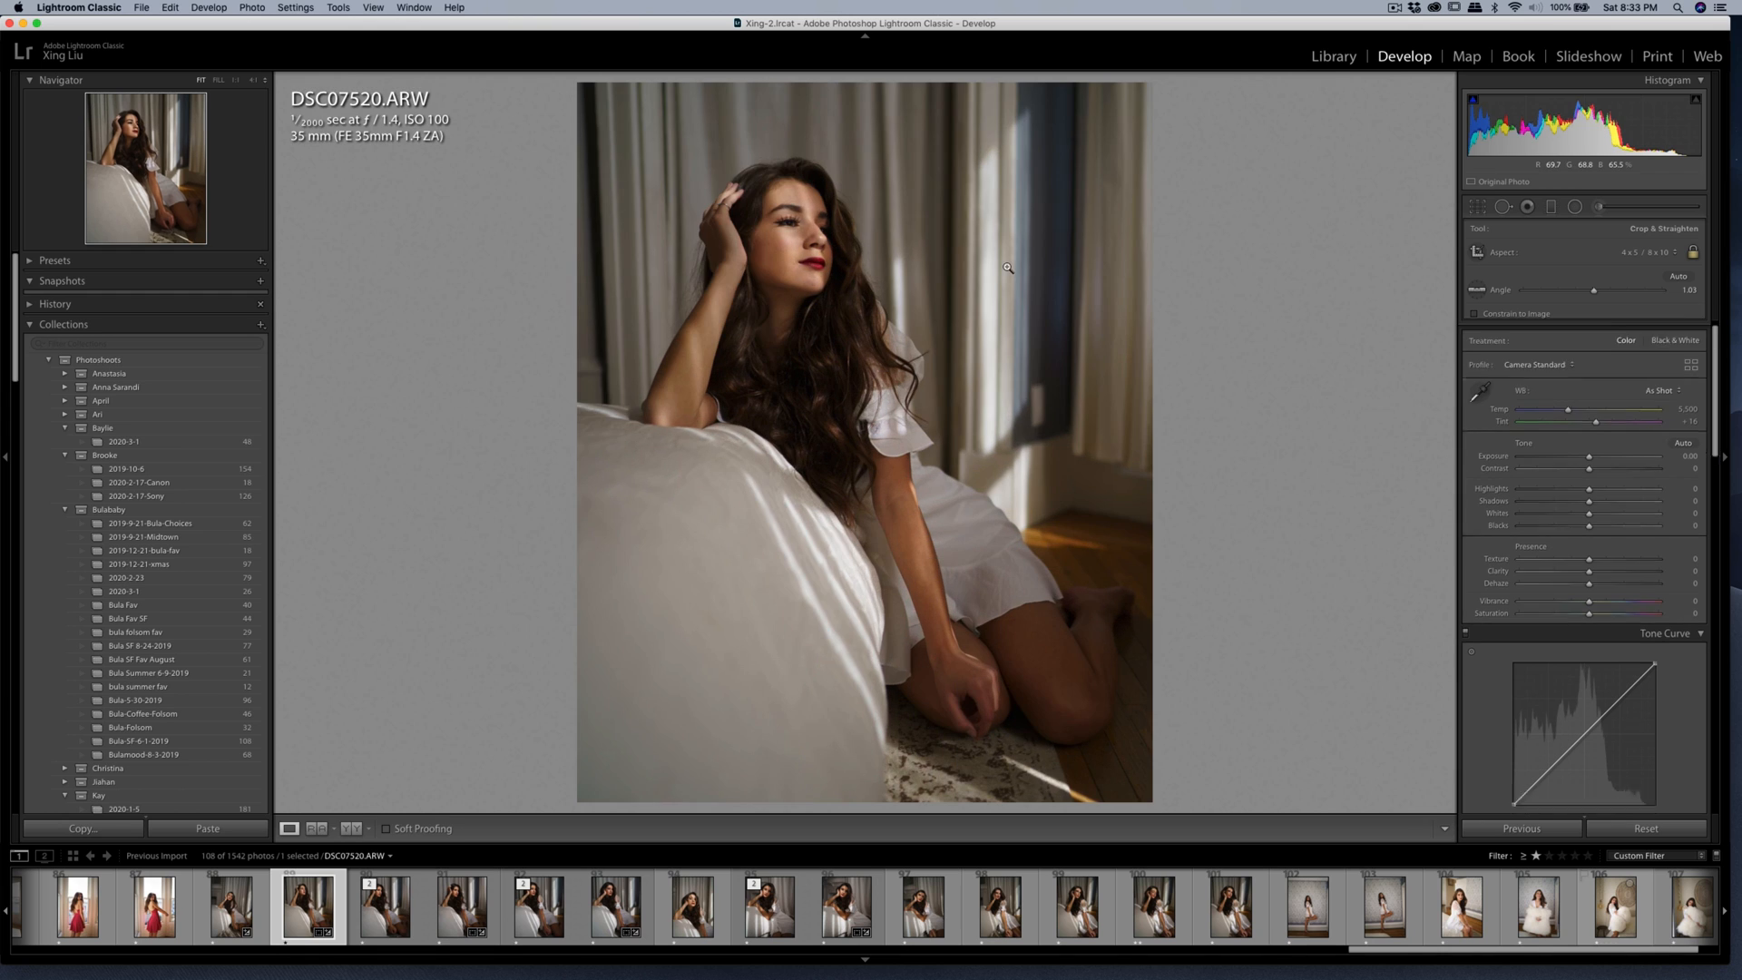
{"action": "key", "text": "Return"}
Heal the small blemishes on the woman's upper cheek below the eye.
{"action": "left_click", "coordinate": [747, 226]}
{"action": "key", "text": "q"}
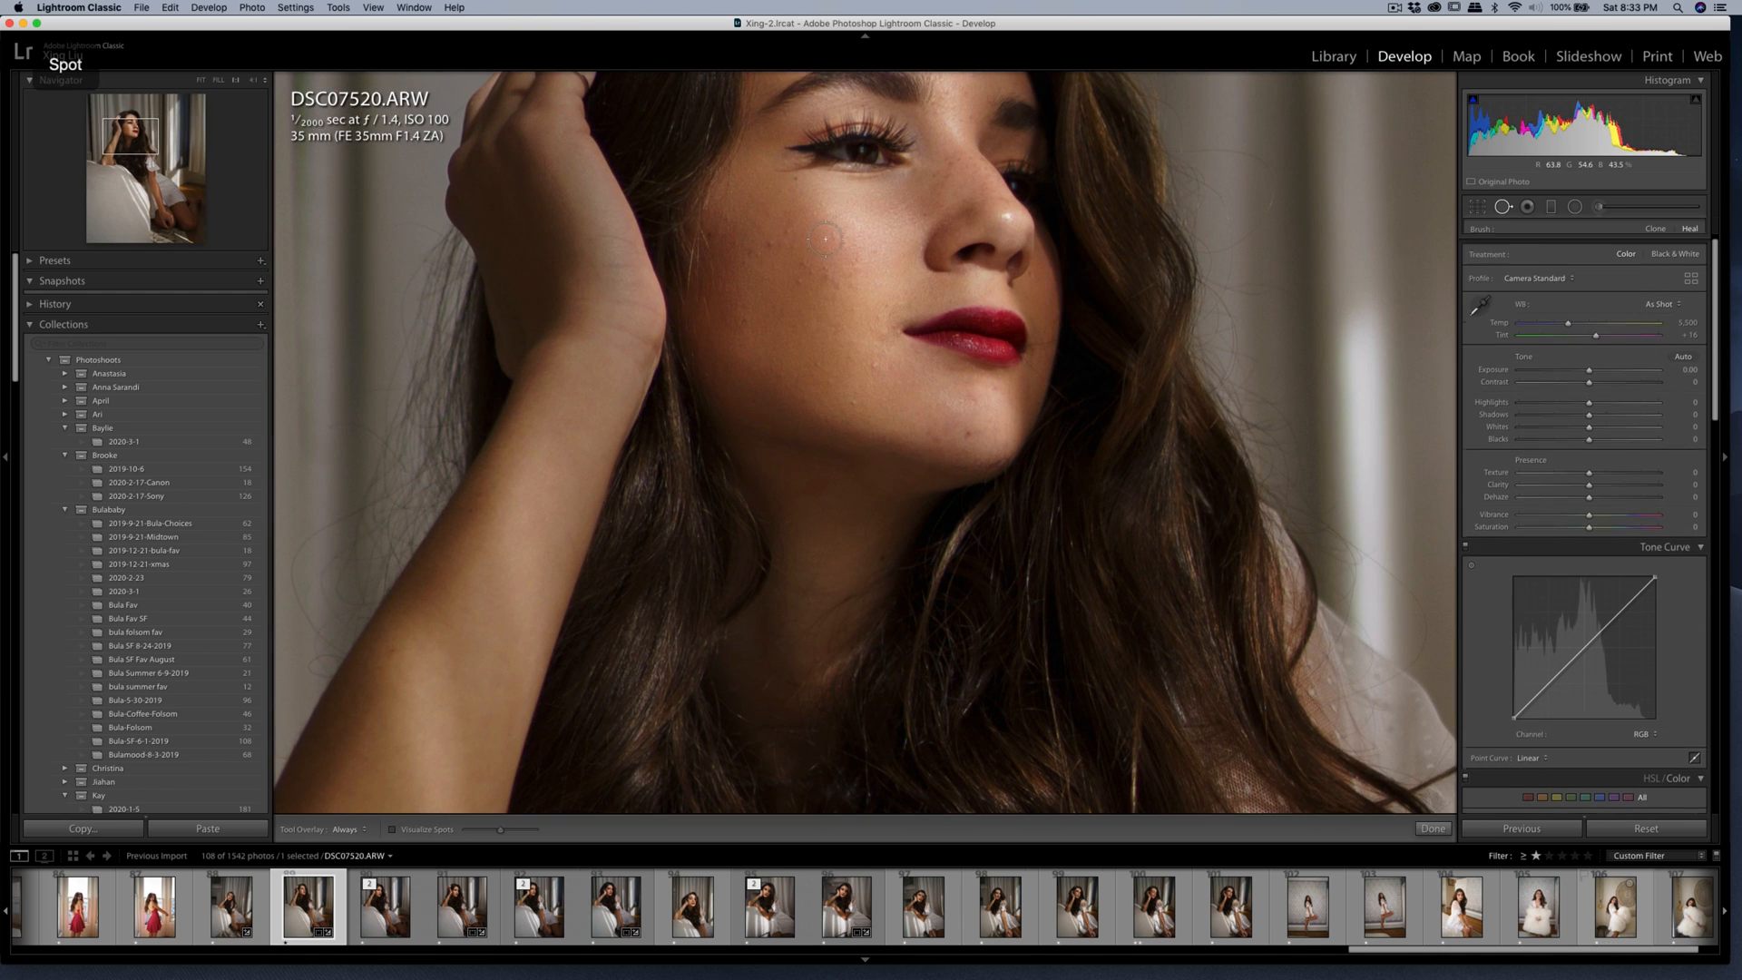
{"action": "left_click", "coordinate": [769, 245]}
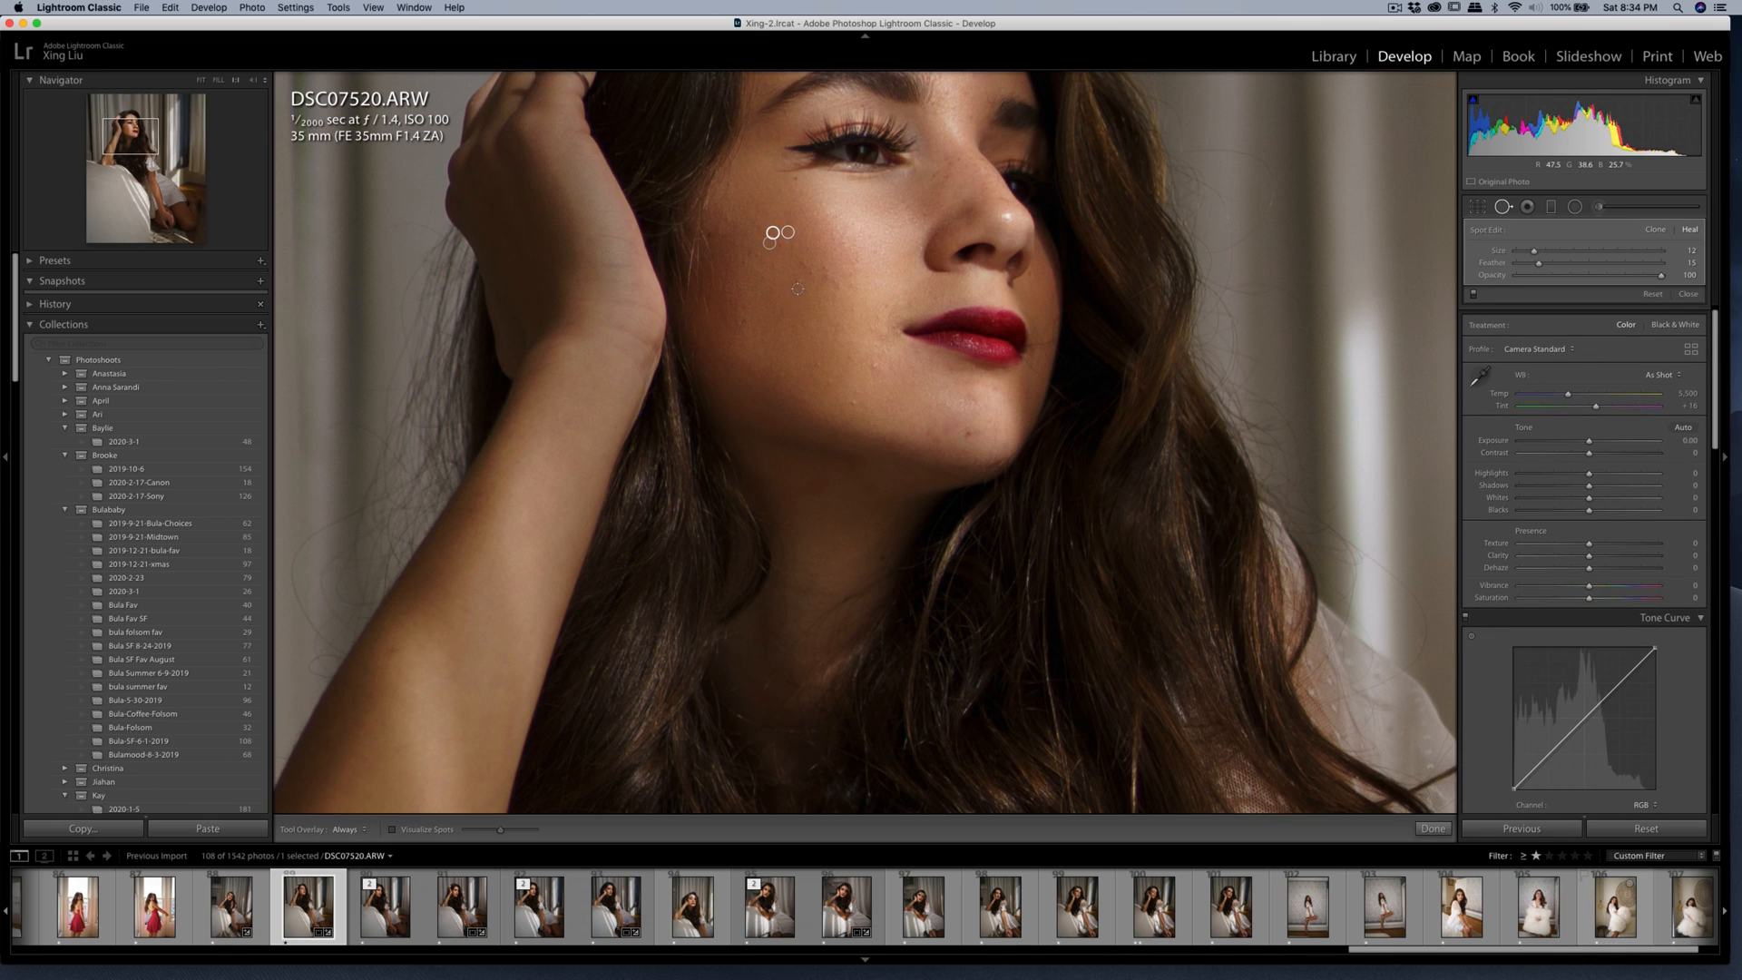
{"action": "left_click", "coordinate": [797, 283]}
{"action": "left_click", "coordinate": [812, 272]}
{"action": "left_click", "coordinate": [826, 270]}
{"action": "key", "text": "q"}
{"action": "key", "text": "q"}
{"action": "left_click", "coordinate": [803, 262]}
{"action": "key", "text": "q"}
{"action": "key", "text": "q"}
{"action": "left_click", "coordinate": [757, 255]}
Heal the blemishes on the lower cheek, along the jaw and on the side of the face.
{"action": "key", "text": "q"}
{"action": "key", "text": "q"}
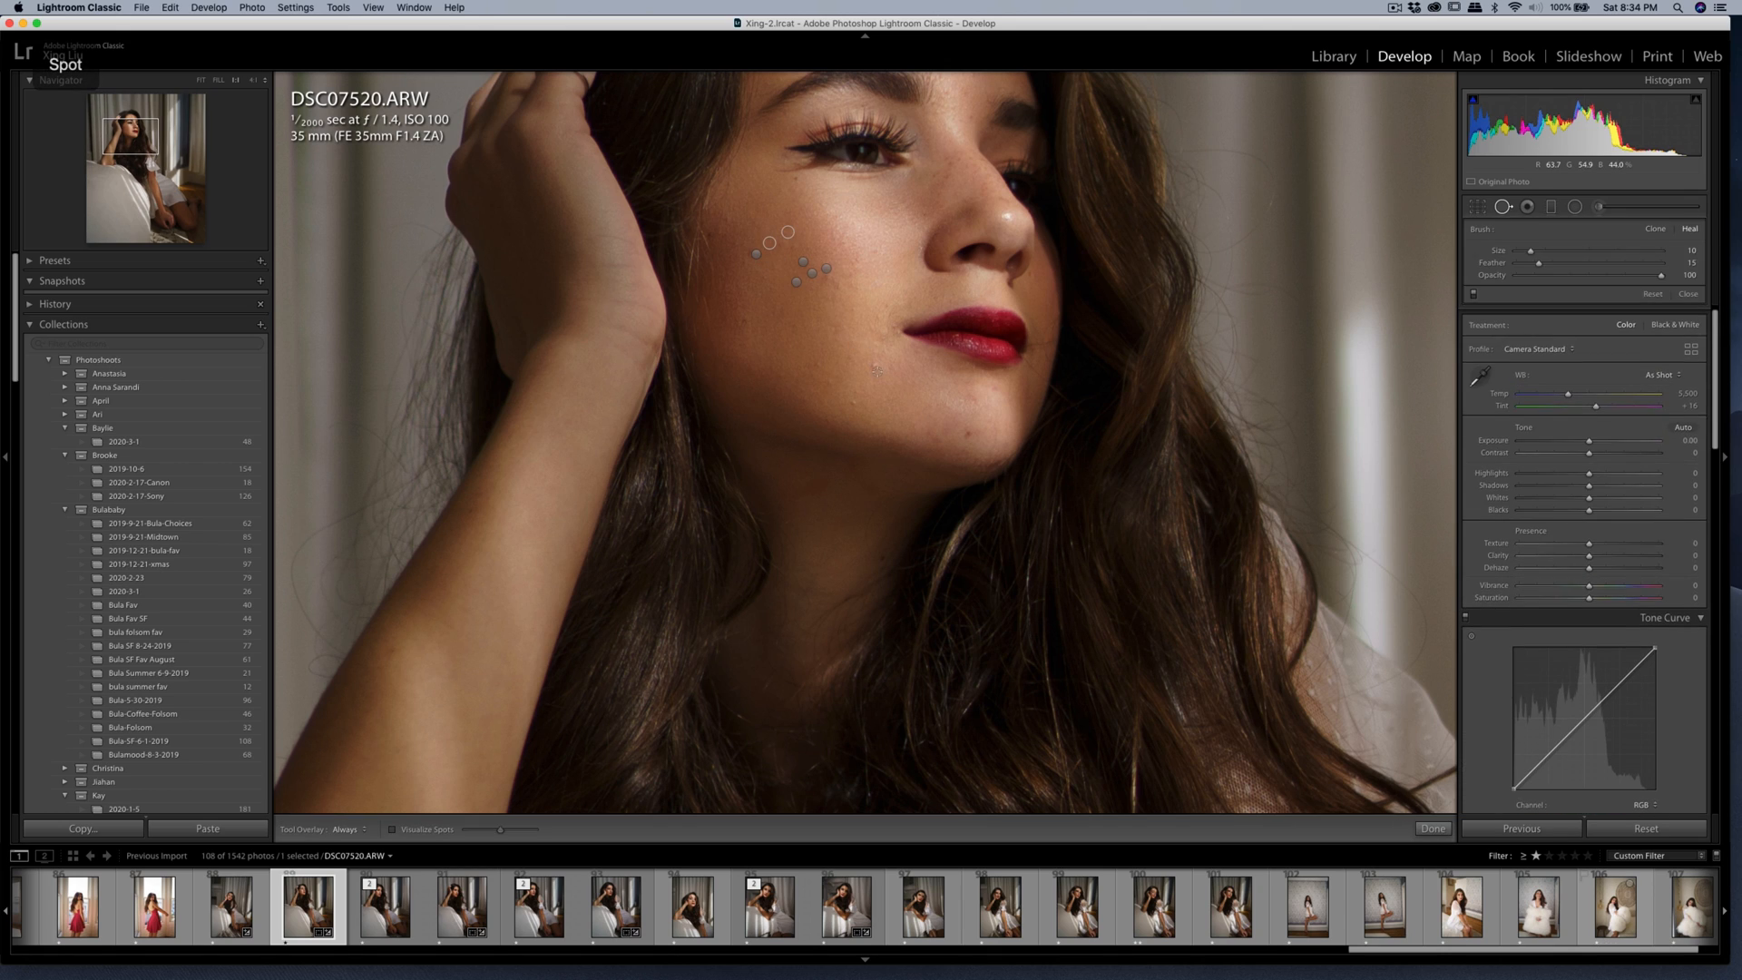
{"action": "left_click", "coordinate": [874, 368]}
{"action": "left_click_drag", "start_coordinate": [875, 419], "coordinate": [878, 381]}
{"action": "key", "text": "q"}
{"action": "key", "text": "q"}
{"action": "left_click", "coordinate": [852, 401]}
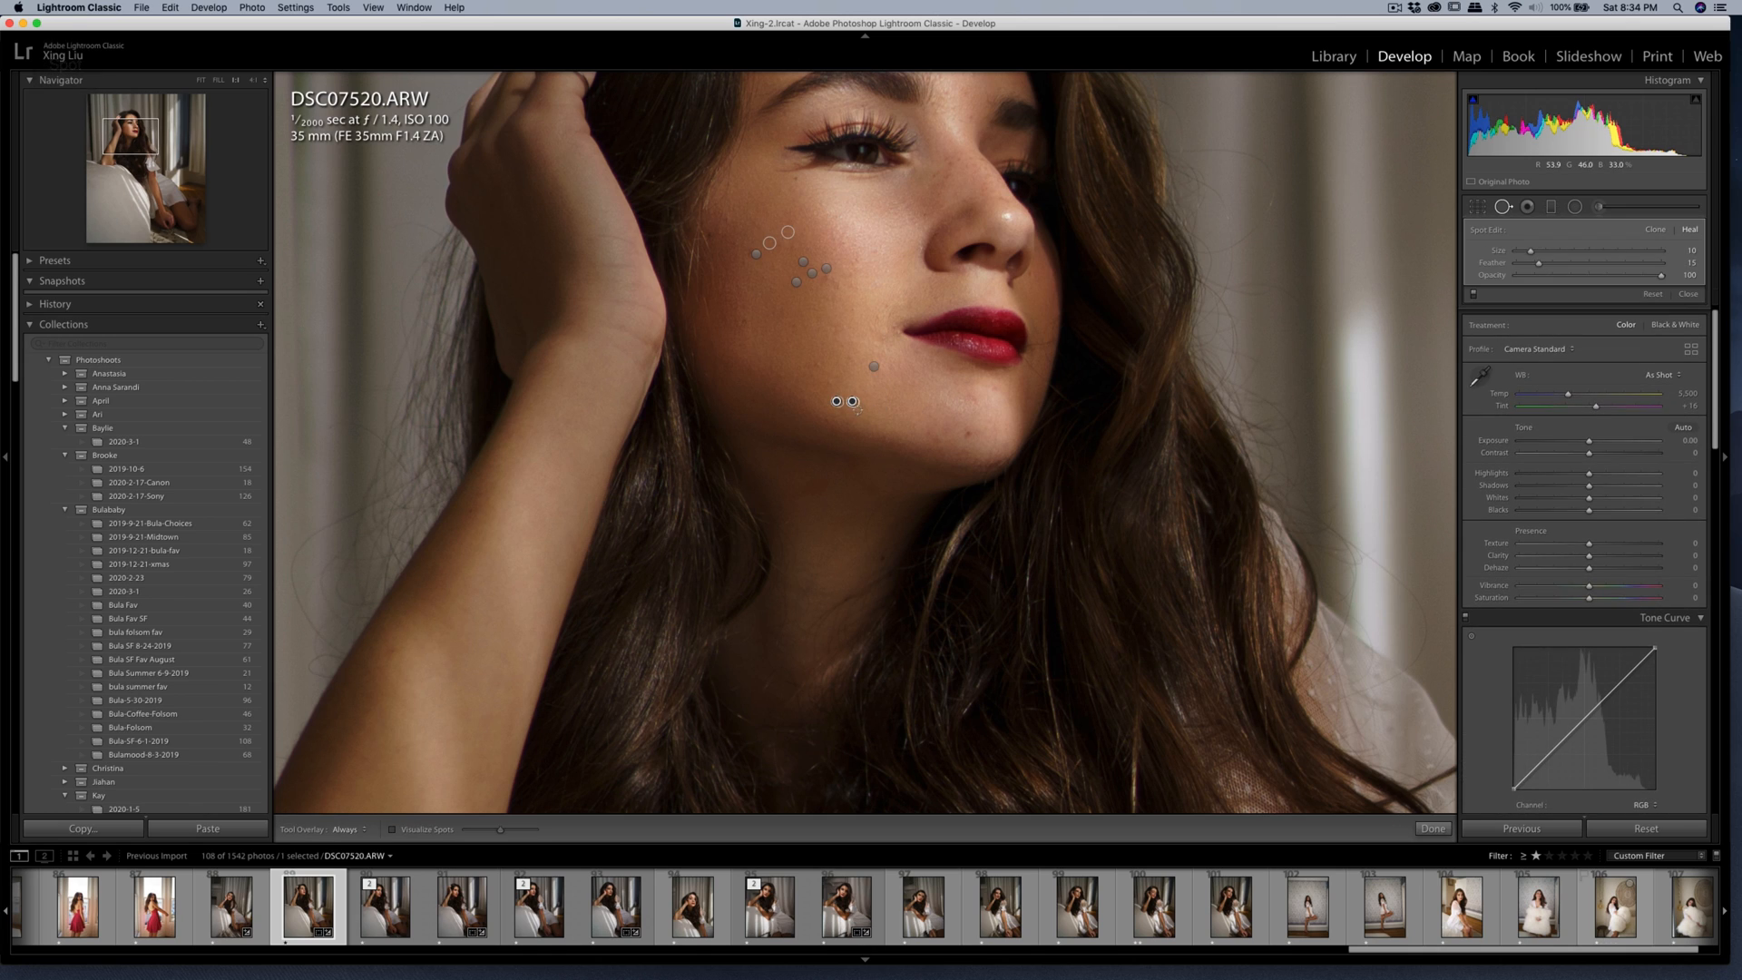
{"action": "key", "text": "q"}
{"action": "key", "text": "q"}
{"action": "key", "text": "q"}
{"action": "key", "text": "q"}
{"action": "left_click", "coordinate": [829, 381]}
{"action": "left_click_drag", "start_coordinate": [829, 381], "coordinate": [828, 374]}
{"action": "key", "text": "q"}
{"action": "key", "text": "q"}
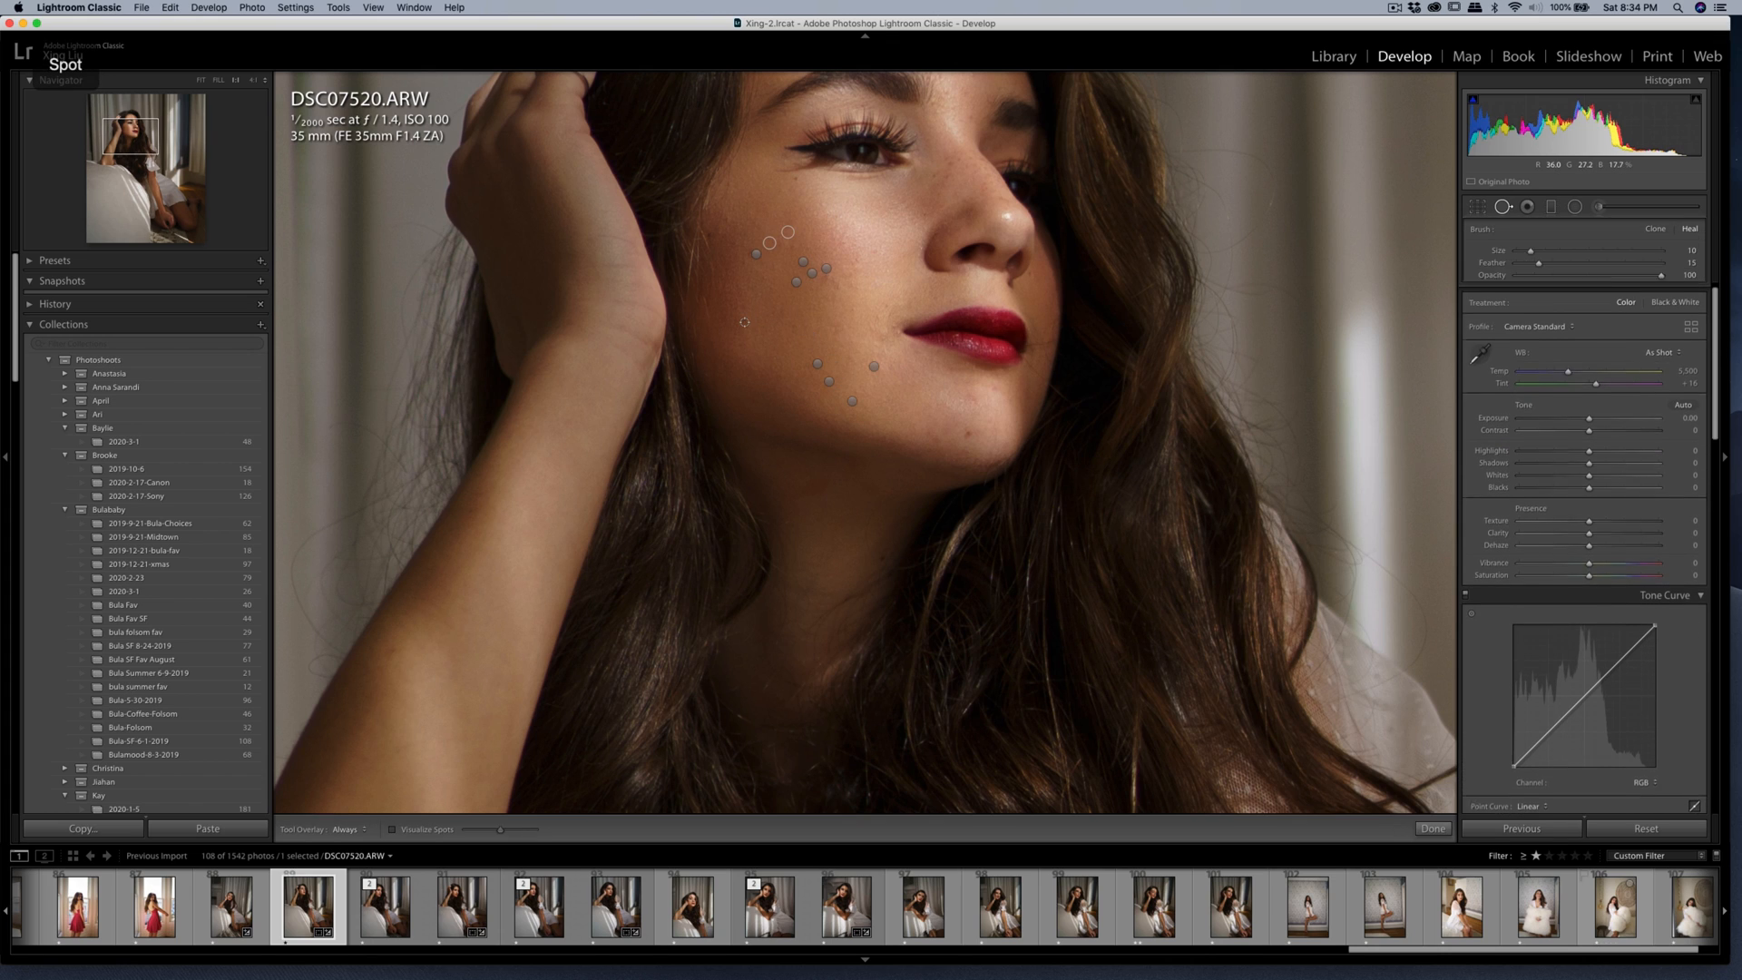
Heal the blemishes on the woman's chin.
{"action": "key", "text": "q"}
{"action": "left_click_drag", "start_coordinate": [849, 315], "coordinate": [794, 431]}
{"action": "key", "text": "q"}
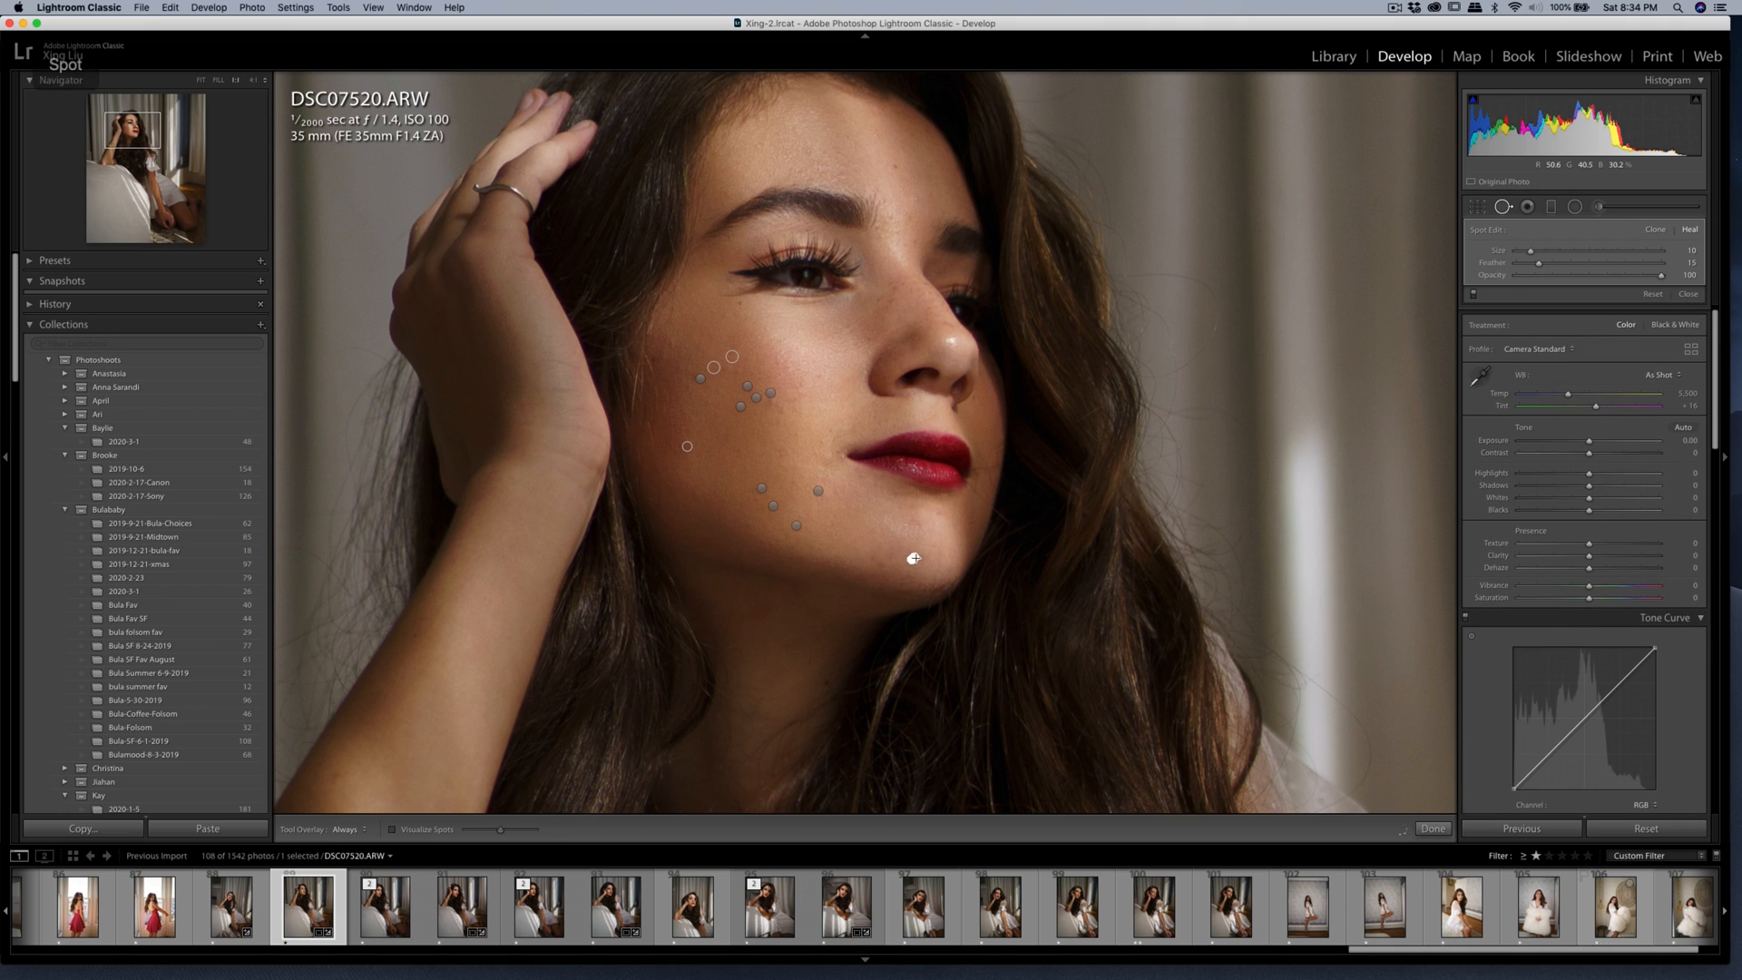
{"action": "key", "text": "q"}
{"action": "key", "text": "q"}
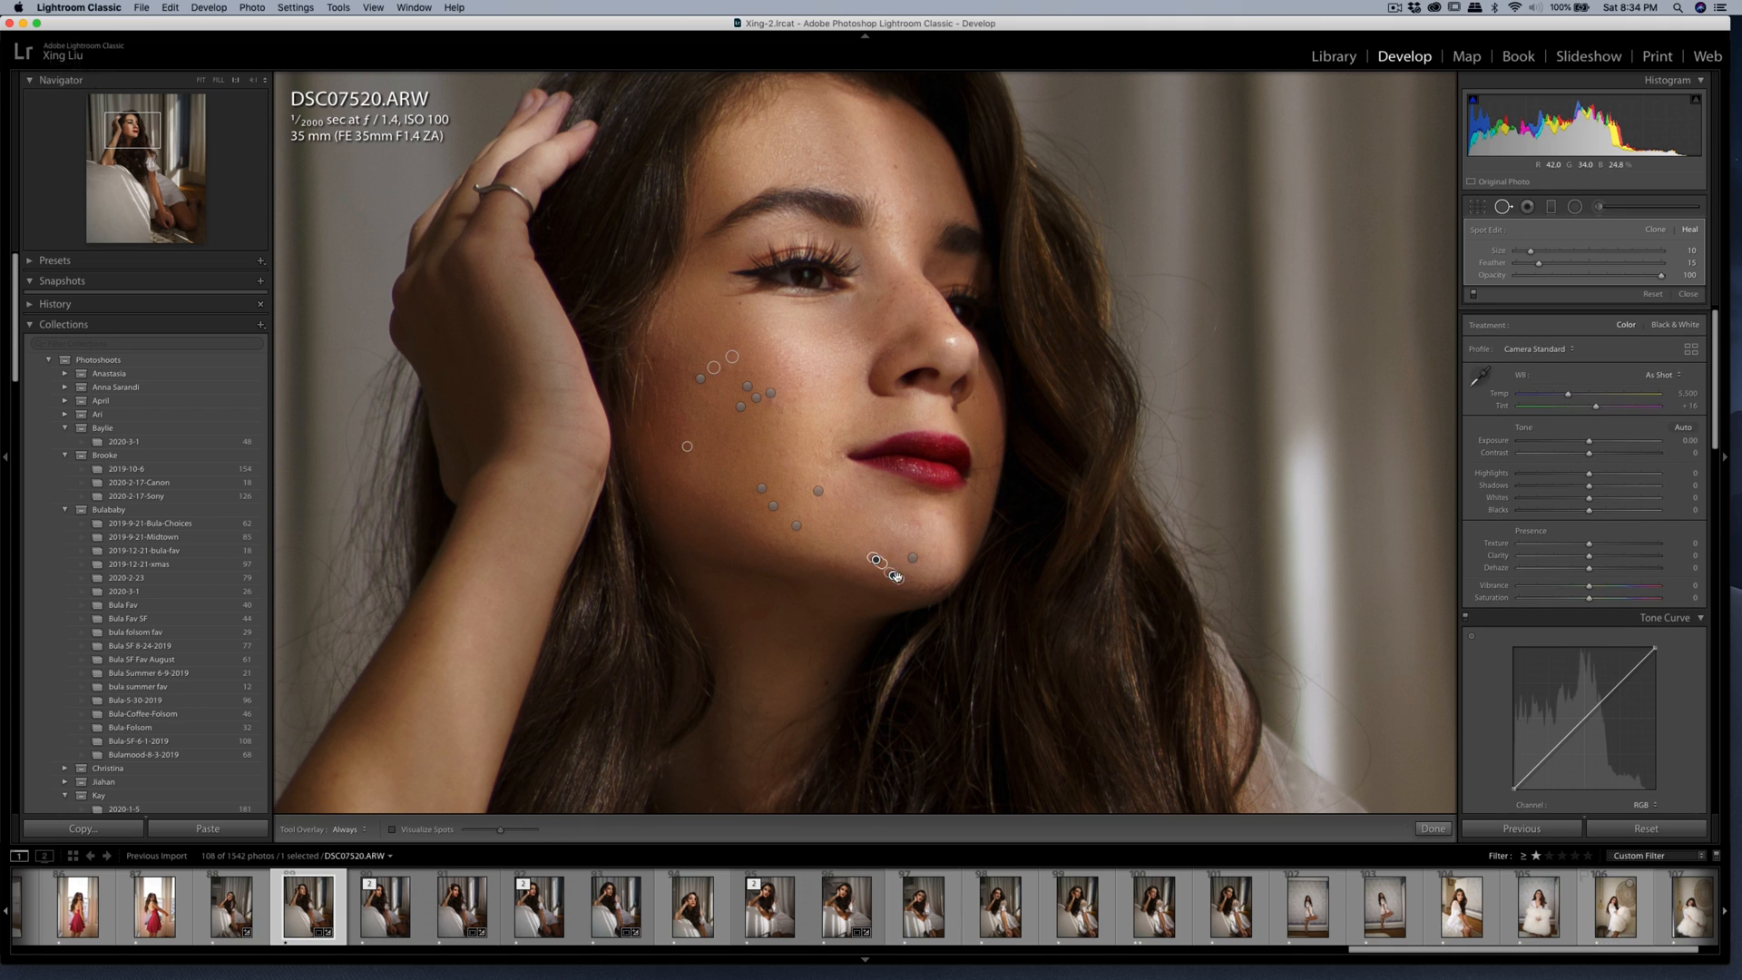
{"action": "key", "text": "q"}
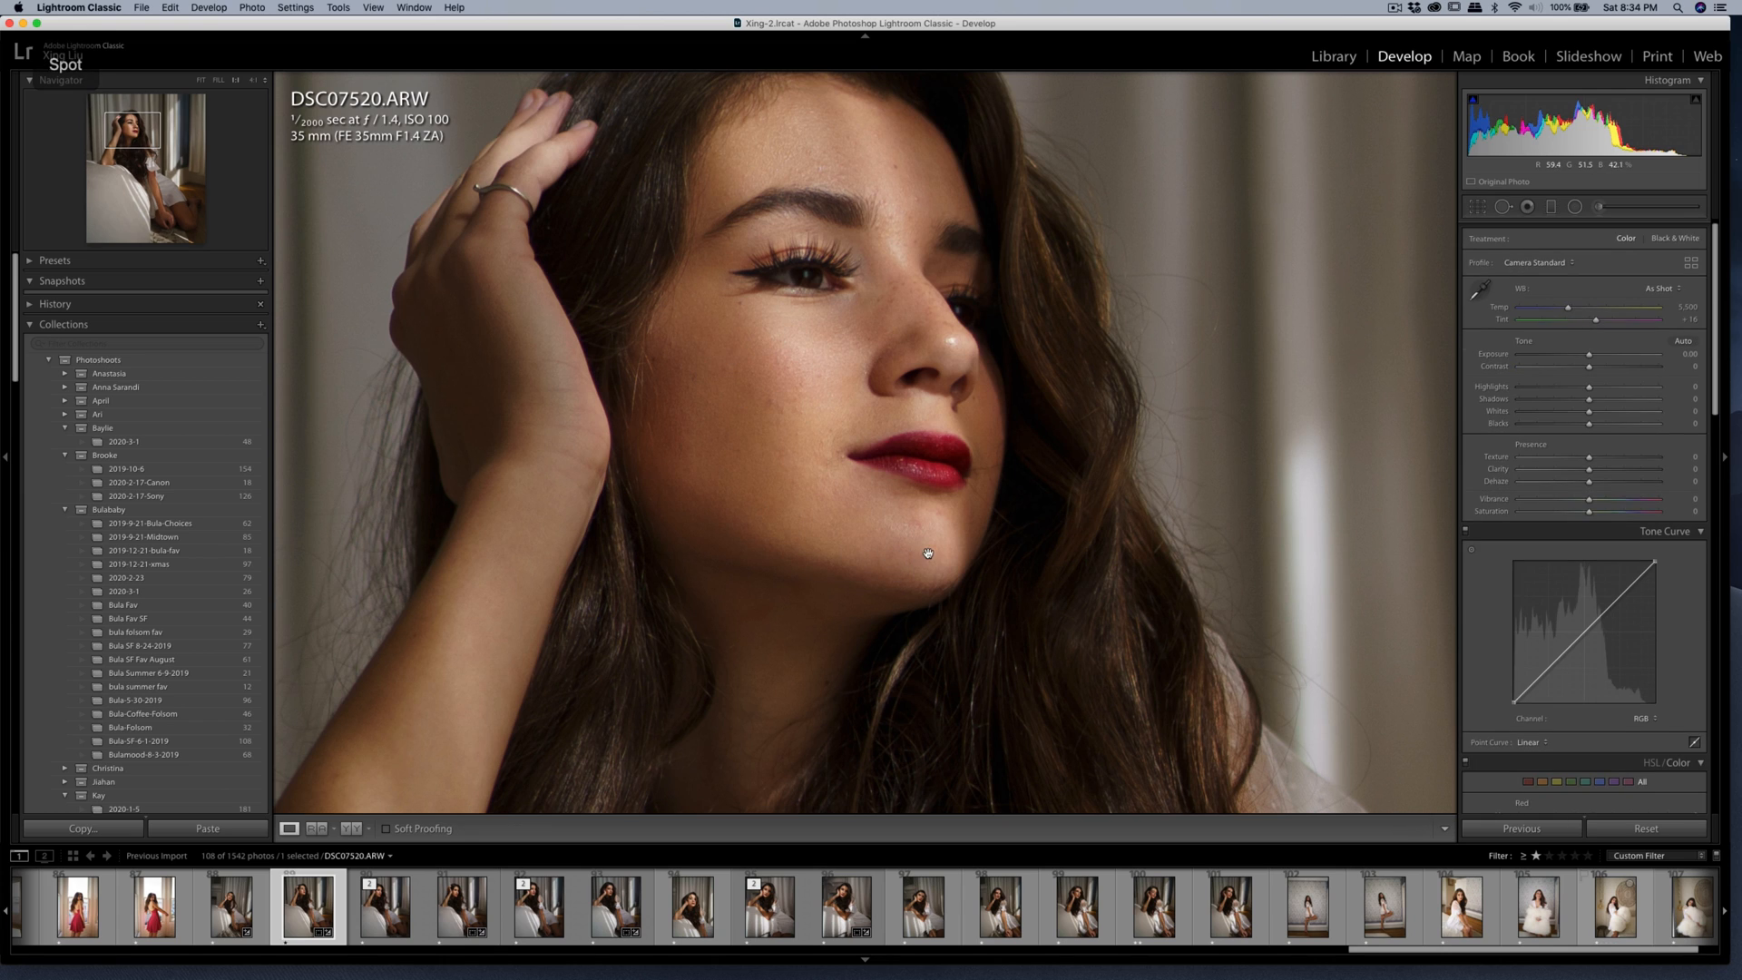
Heal the blemishes on the woman's forehead, adjusting where the heal near the hairline samples from.
{"action": "scroll", "coordinate": [874, 349], "scroll_direction": "up", "scroll_amount": 5}
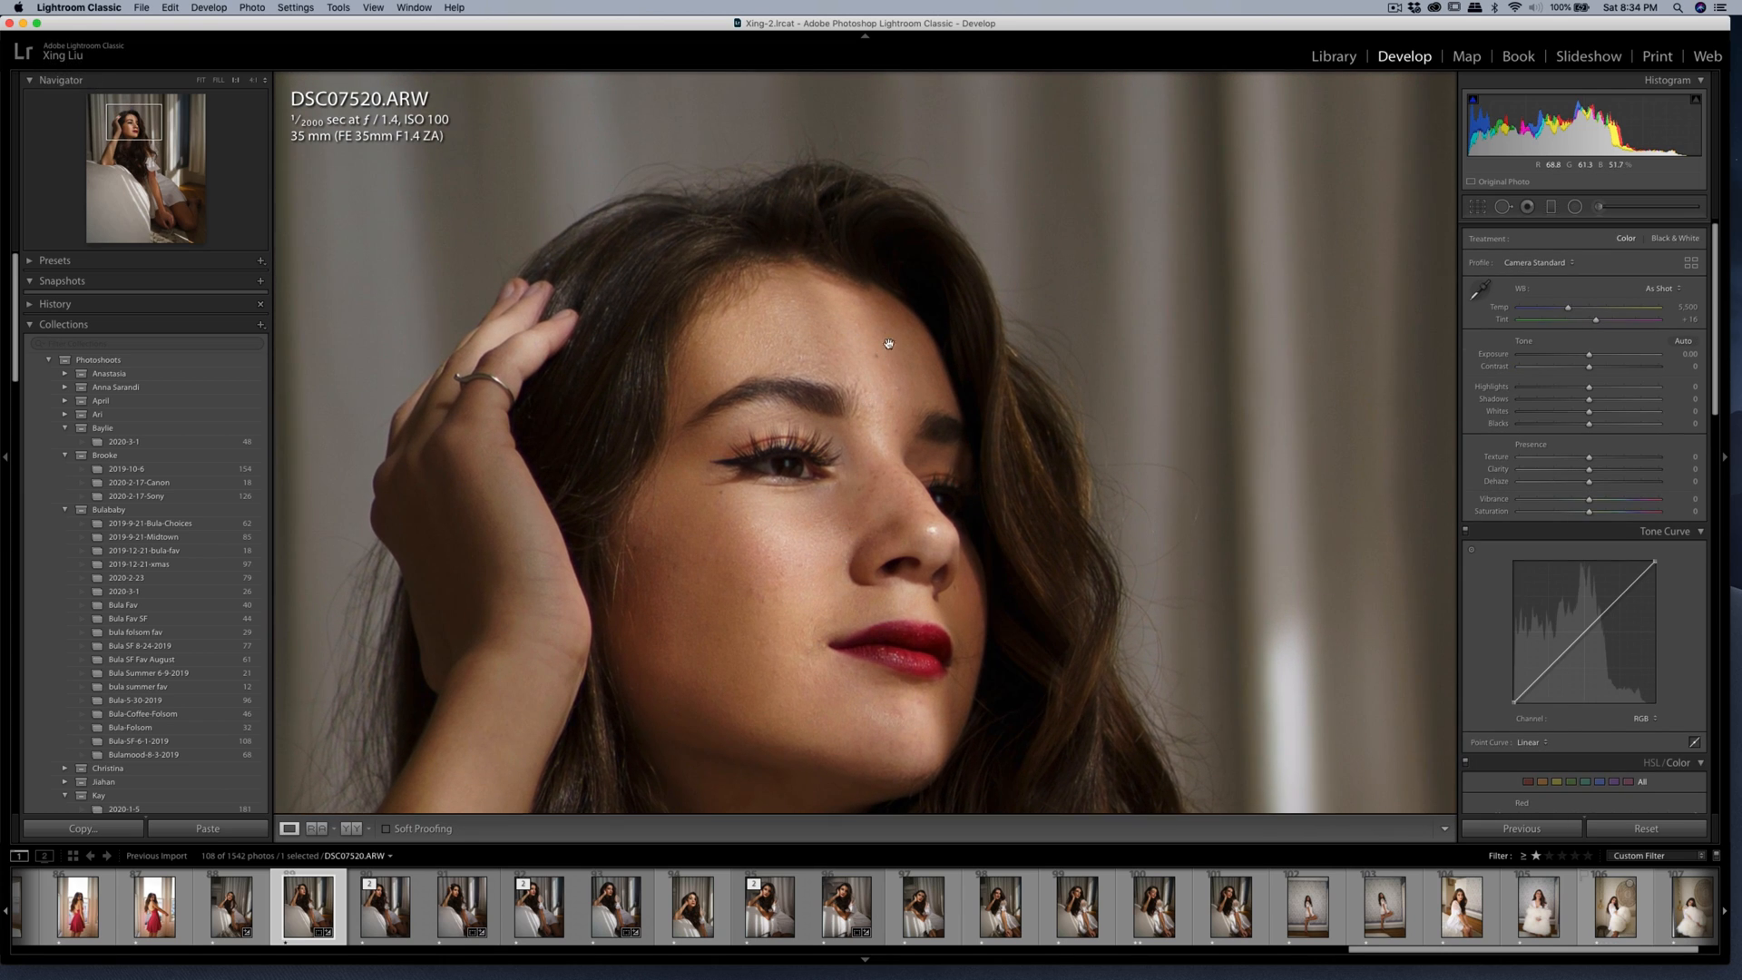
{"action": "key", "text": "q"}
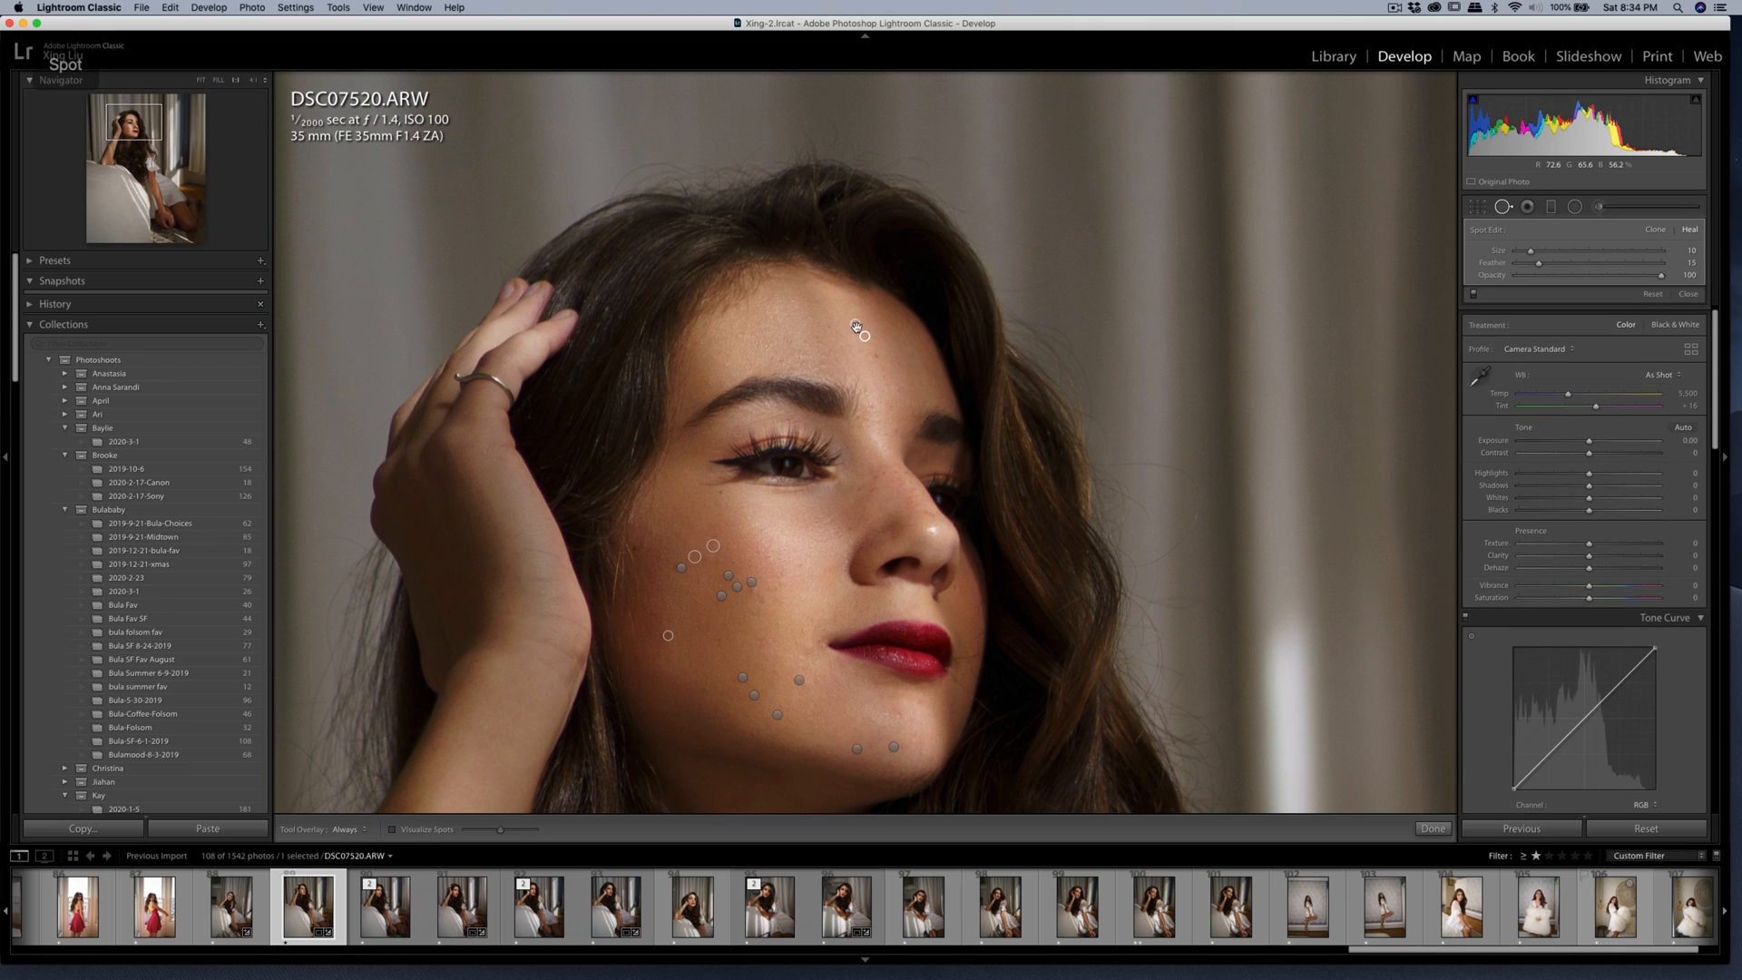
{"action": "left_click_drag", "start_coordinate": [865, 336], "coordinate": [867, 332]}
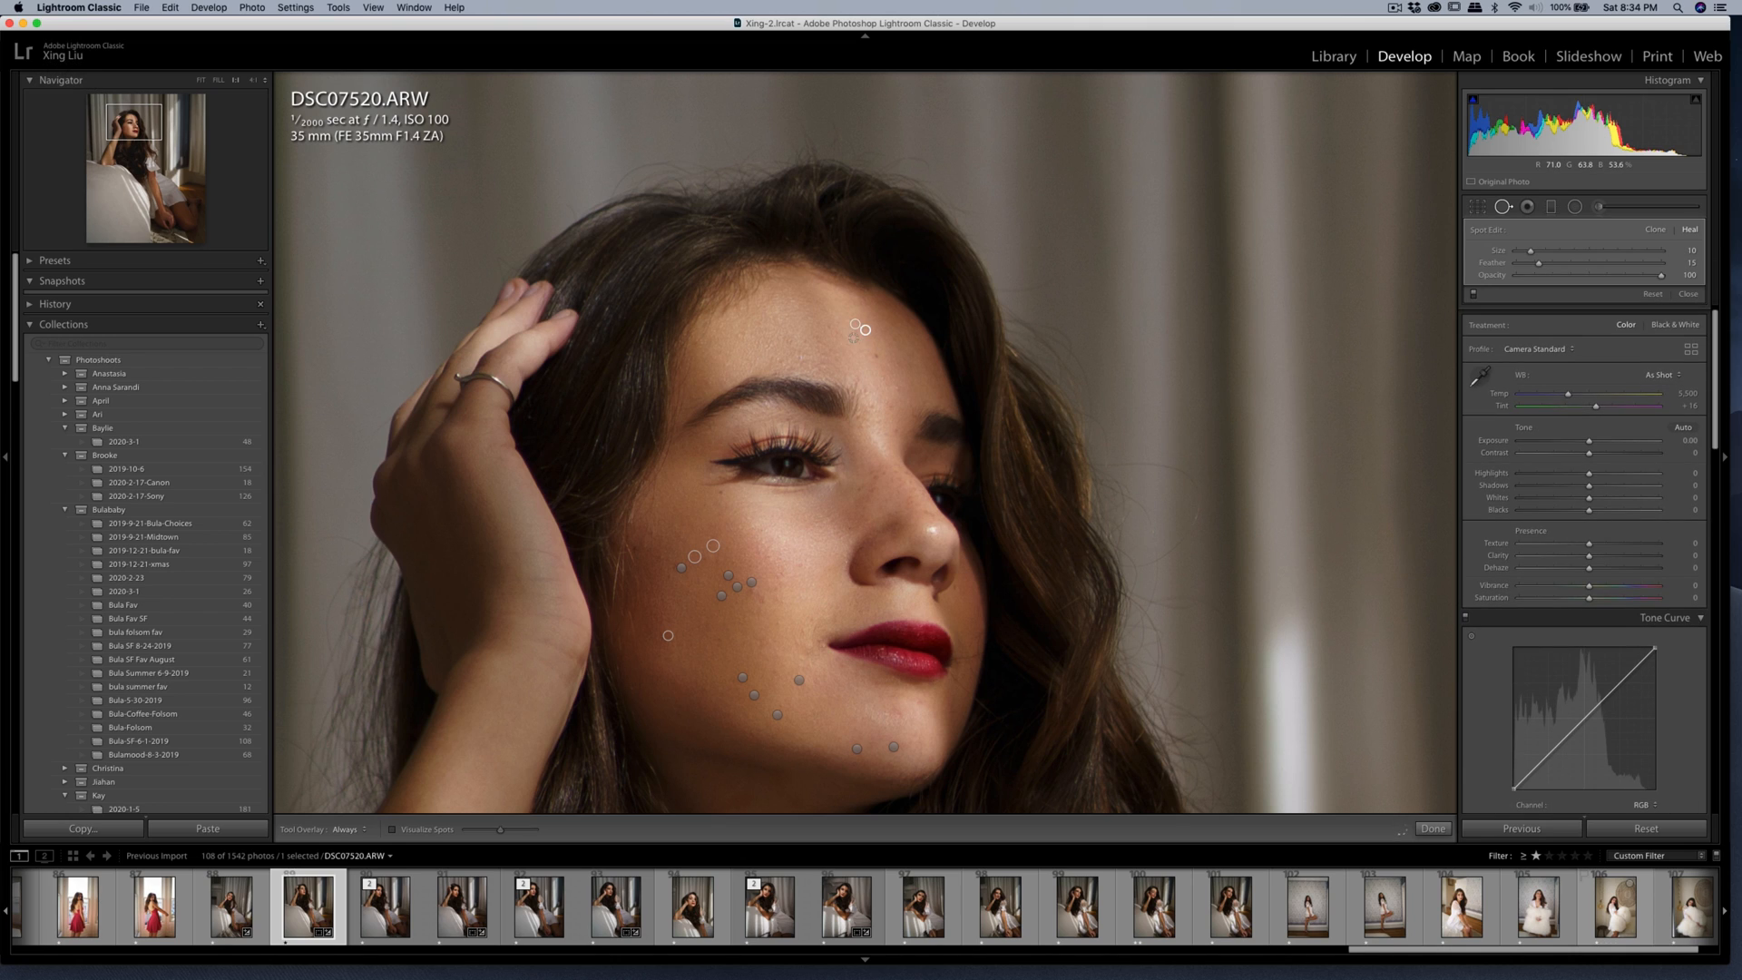
{"action": "key", "text": "q"}
{"action": "key", "text": "q"}
{"action": "left_click", "coordinate": [792, 342]}
{"action": "key", "text": "q"}
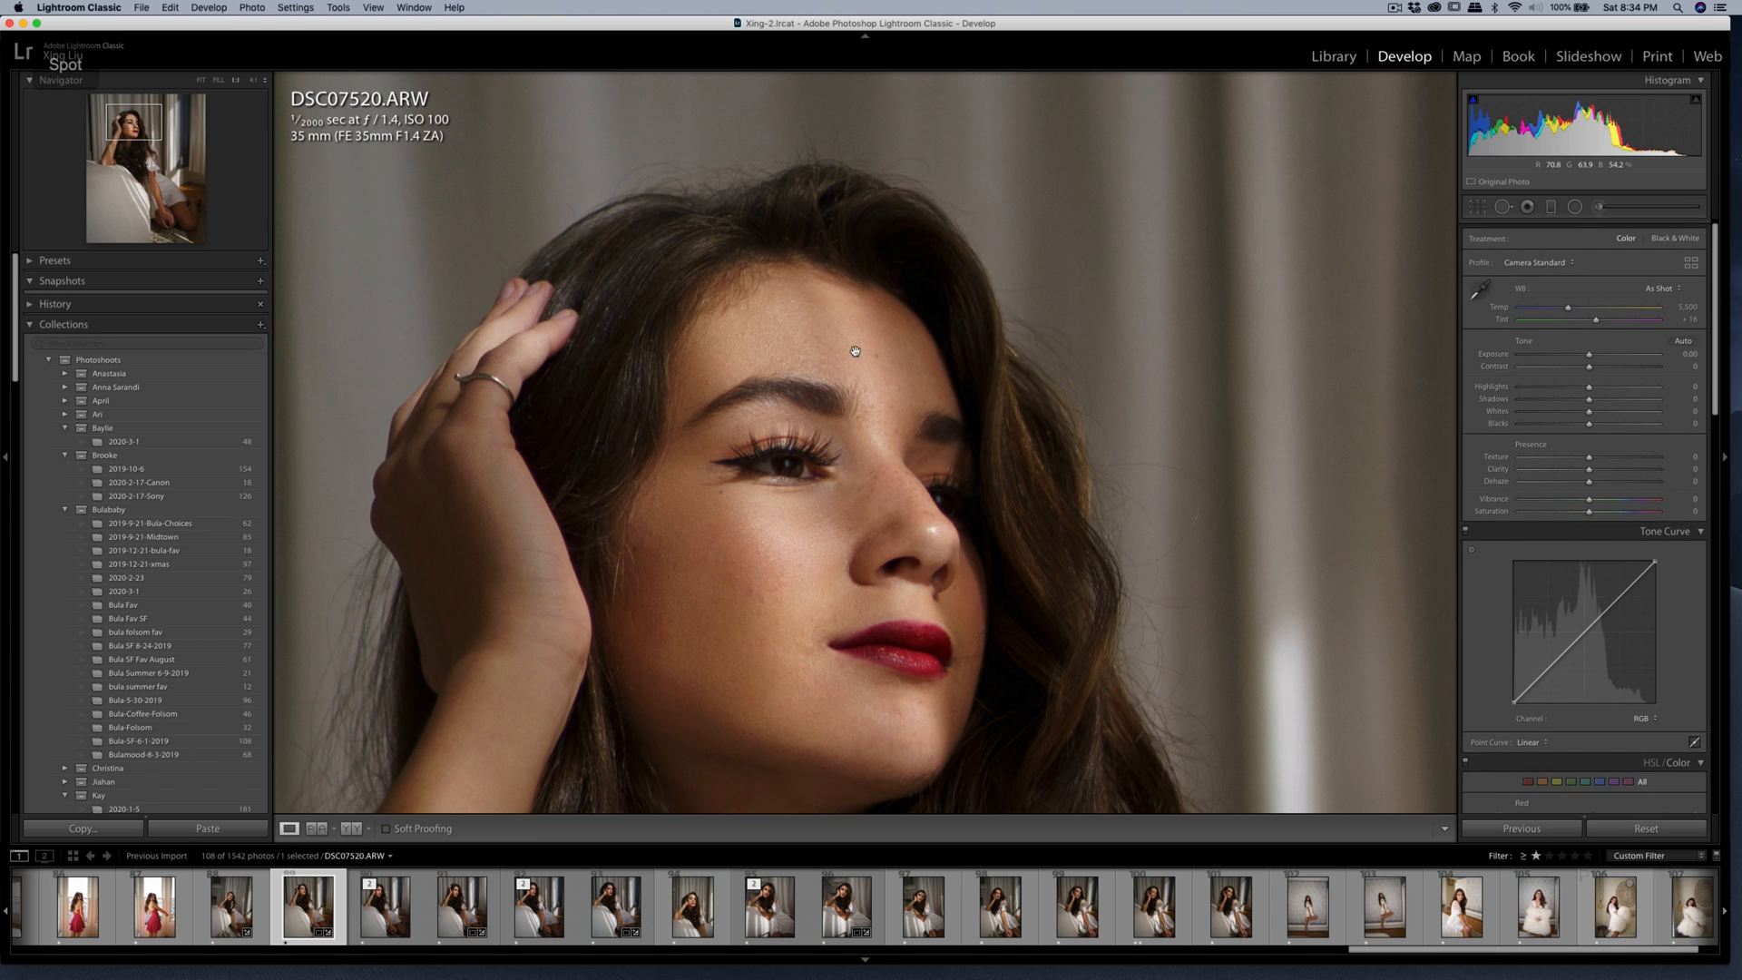
Brush the Soften Skin (Lite) effect over the forehead with an amount of 35.
{"action": "left_click_drag", "start_coordinate": [858, 352], "coordinate": [873, 287]}
{"action": "key", "text": "q"}
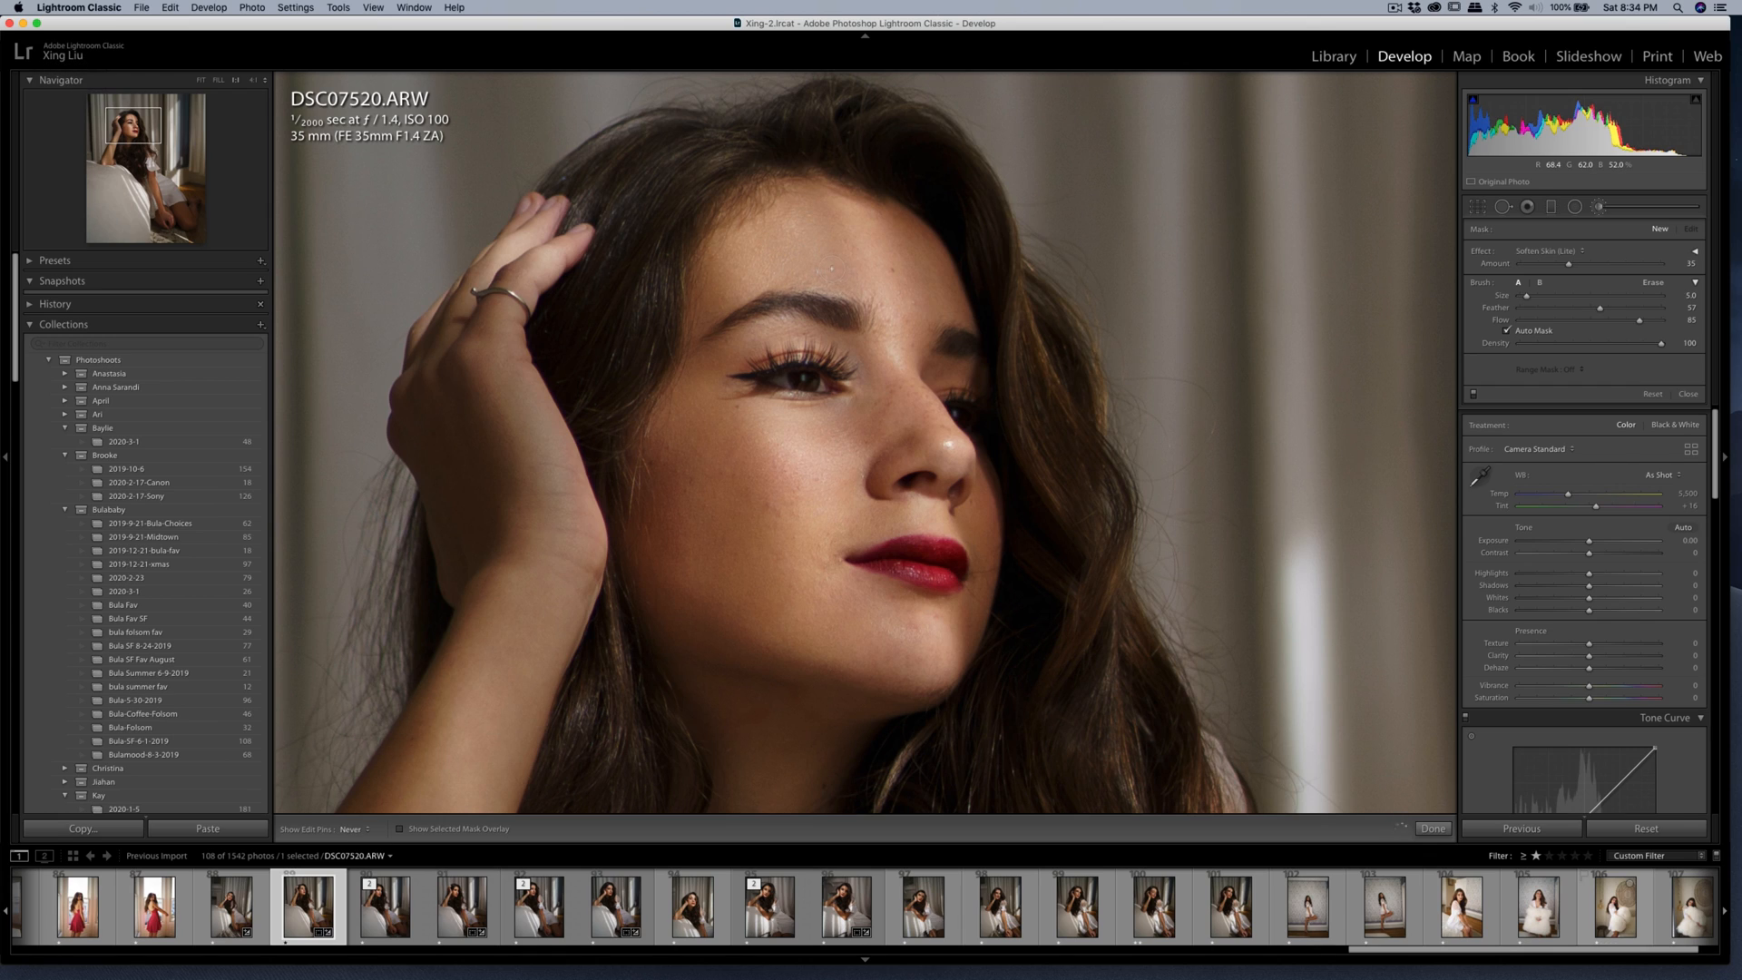
{"action": "left_click_drag", "start_coordinate": [927, 290], "coordinate": [924, 302]}
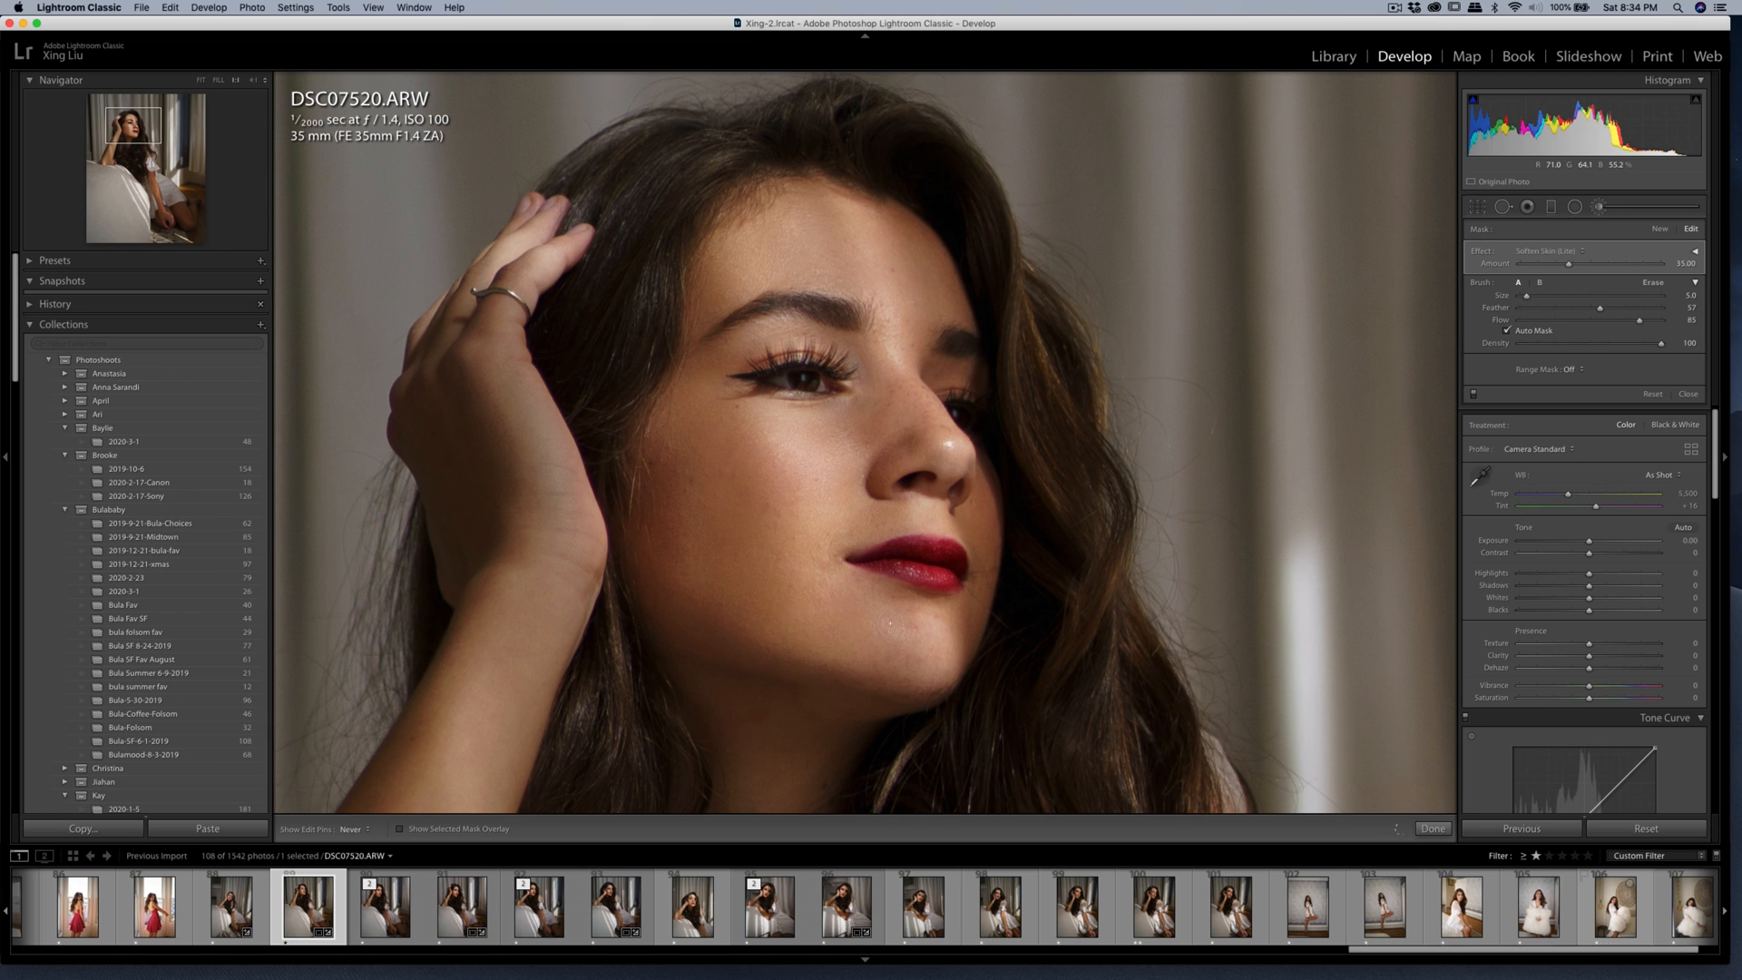
{"action": "key", "text": "q"}
{"action": "key", "text": "q"}
{"action": "left_click", "coordinate": [820, 547]}
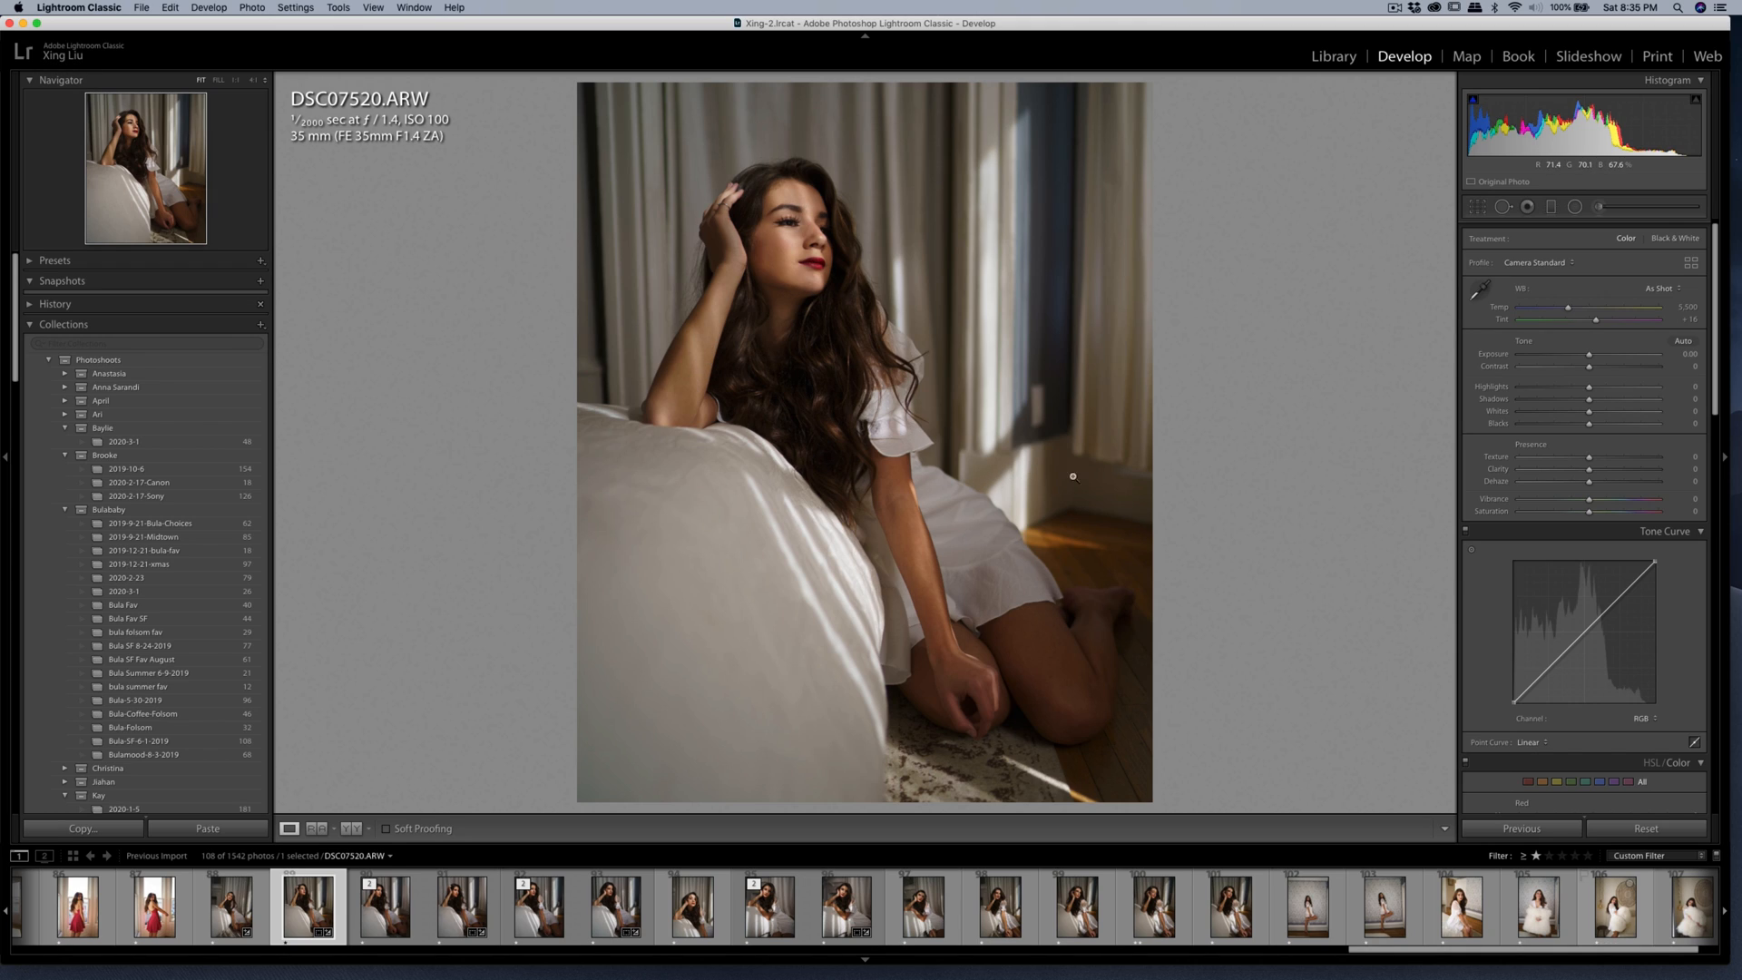
Set the photo's Contrast to +21 and Highlights to -11.
{"action": "mouse_move", "coordinate": [1588, 366]}
{"action": "left_mouse_down"}
{"action": "mouse_move", "coordinate": [1581, 390]}
{"action": "mouse_move", "coordinate": [1604, 369]}
{"action": "left_mouse_up"}
{"action": "scroll", "coordinate": [1619, 498], "scroll_direction": "down", "scroll_amount": 1}
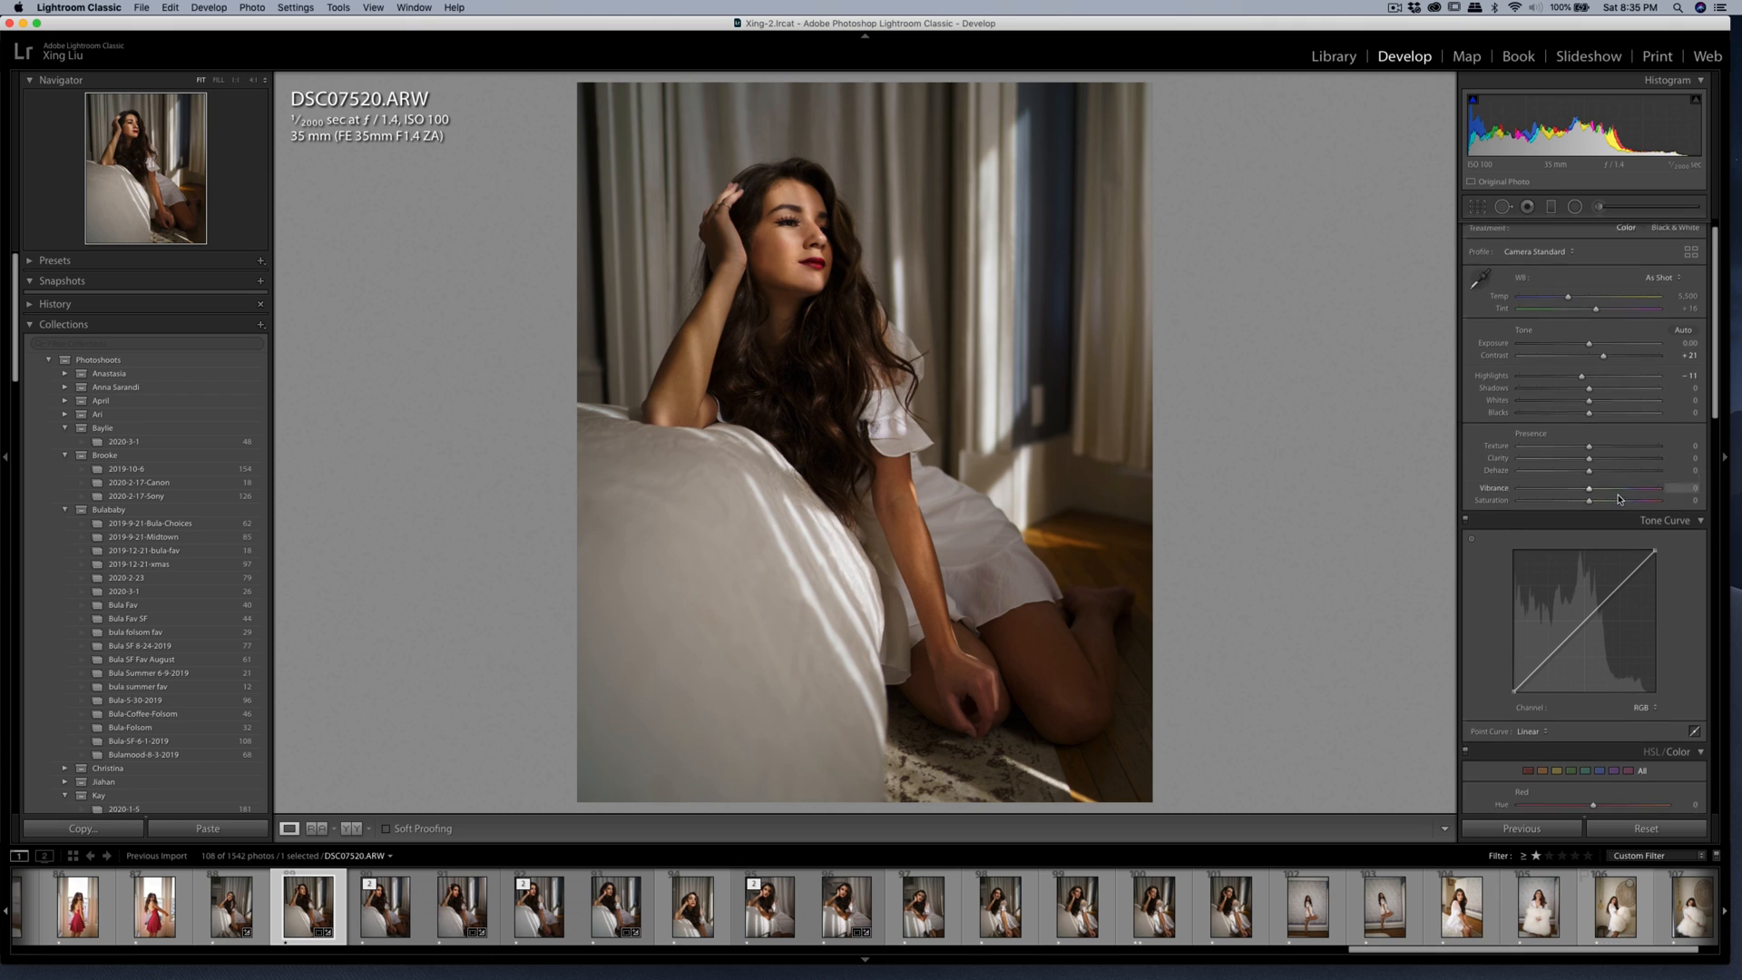
{"action": "scroll", "coordinate": [1620, 498], "scroll_direction": "down", "scroll_amount": 8}
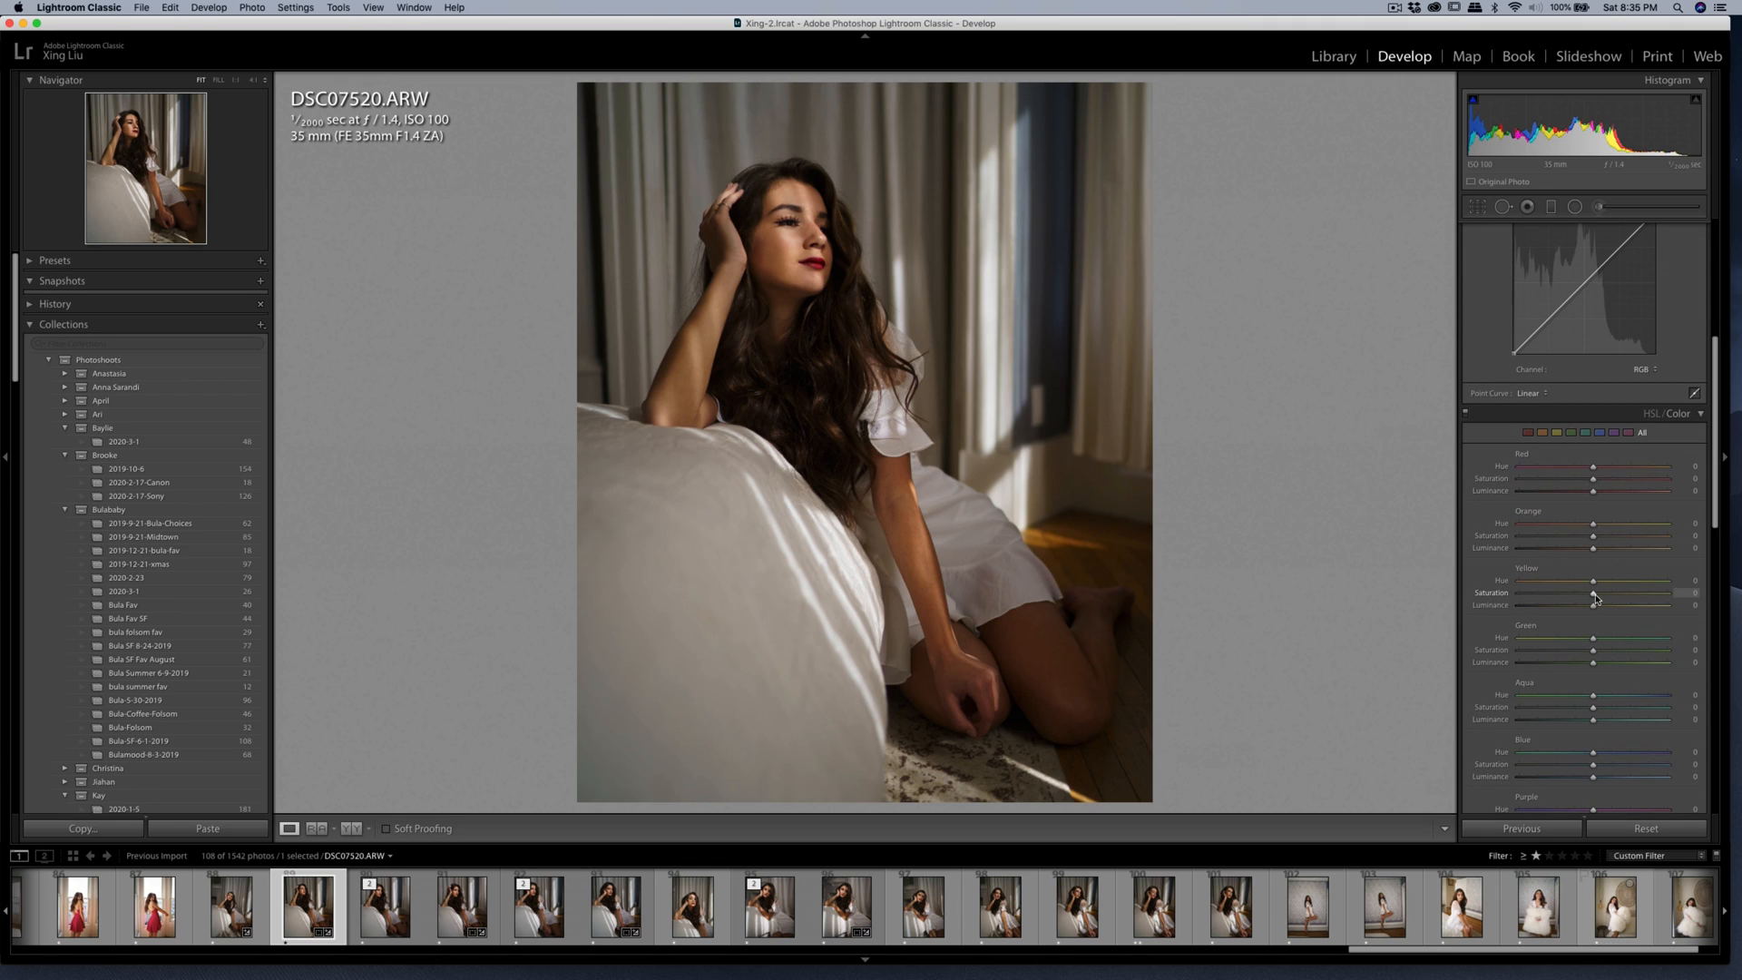
Set the Yellow saturation to -67 and luminance to -19, and slightly straighten the cropped photo.
{"action": "mouse_move", "coordinate": [1588, 599]}
{"action": "left_mouse_down"}
{"action": "mouse_move", "coordinate": [1537, 598]}
{"action": "mouse_move", "coordinate": [1581, 610]}
{"action": "left_mouse_up"}
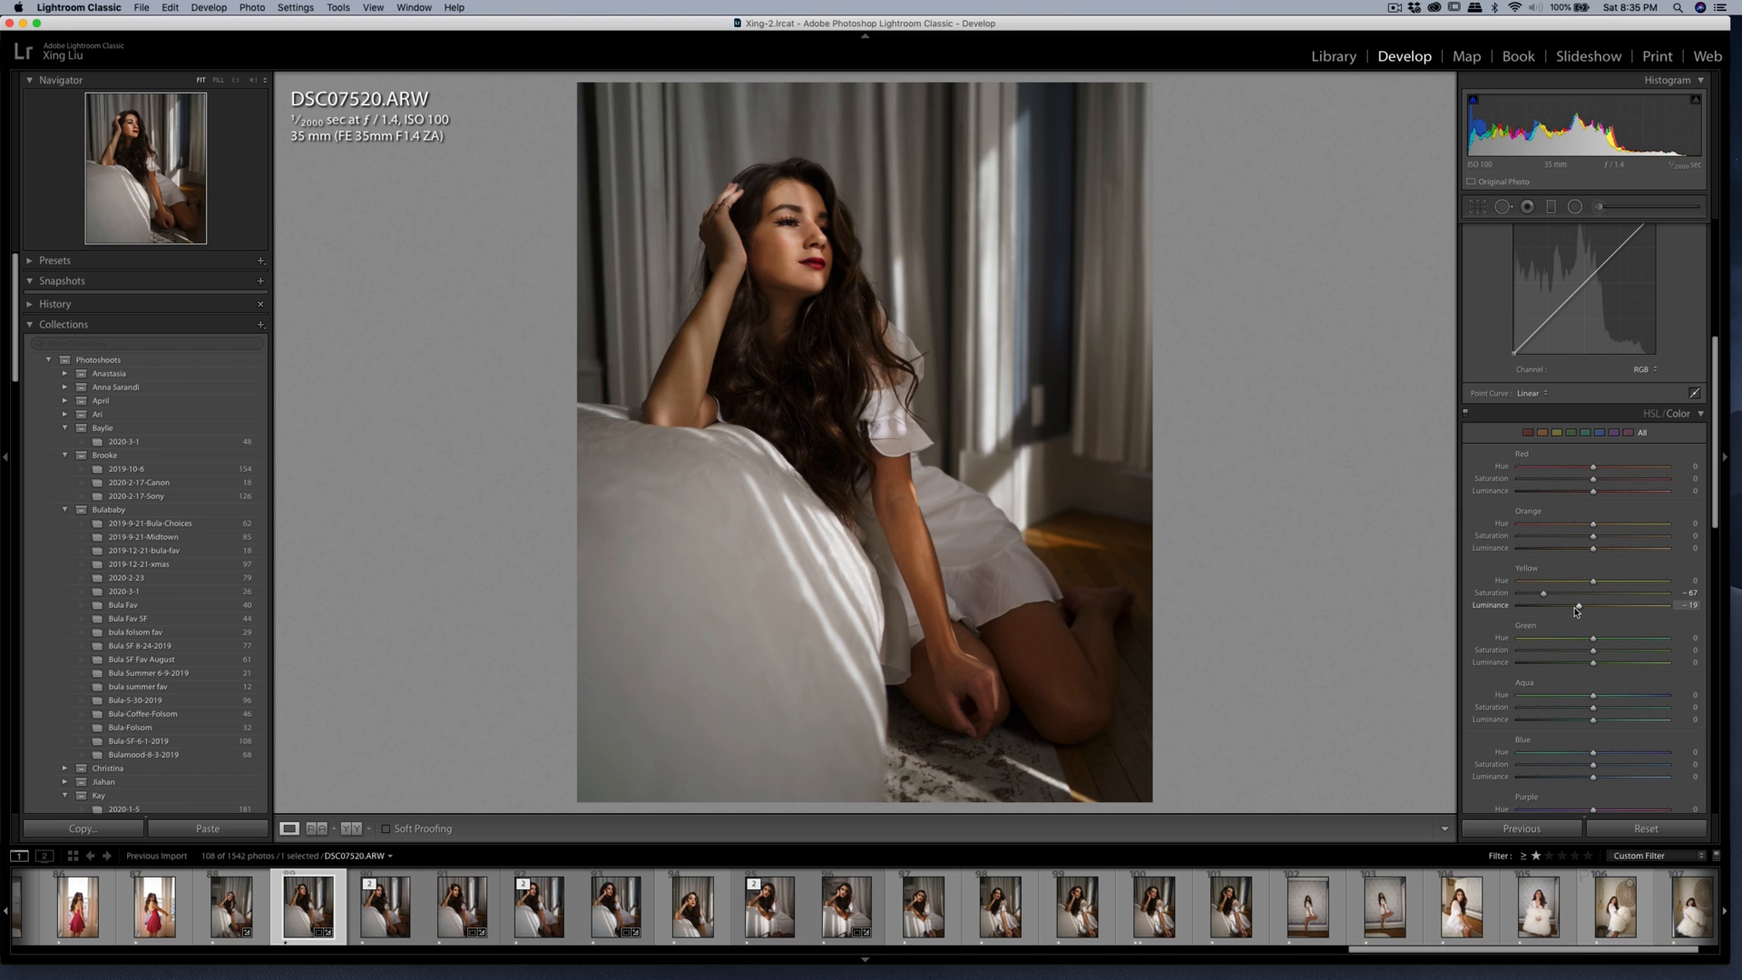
{"action": "left_click", "coordinate": [1473, 210]}
{"action": "left_click_drag", "start_coordinate": [1139, 221], "coordinate": [1141, 222]}
{"action": "double_click", "coordinate": [1003, 239]}
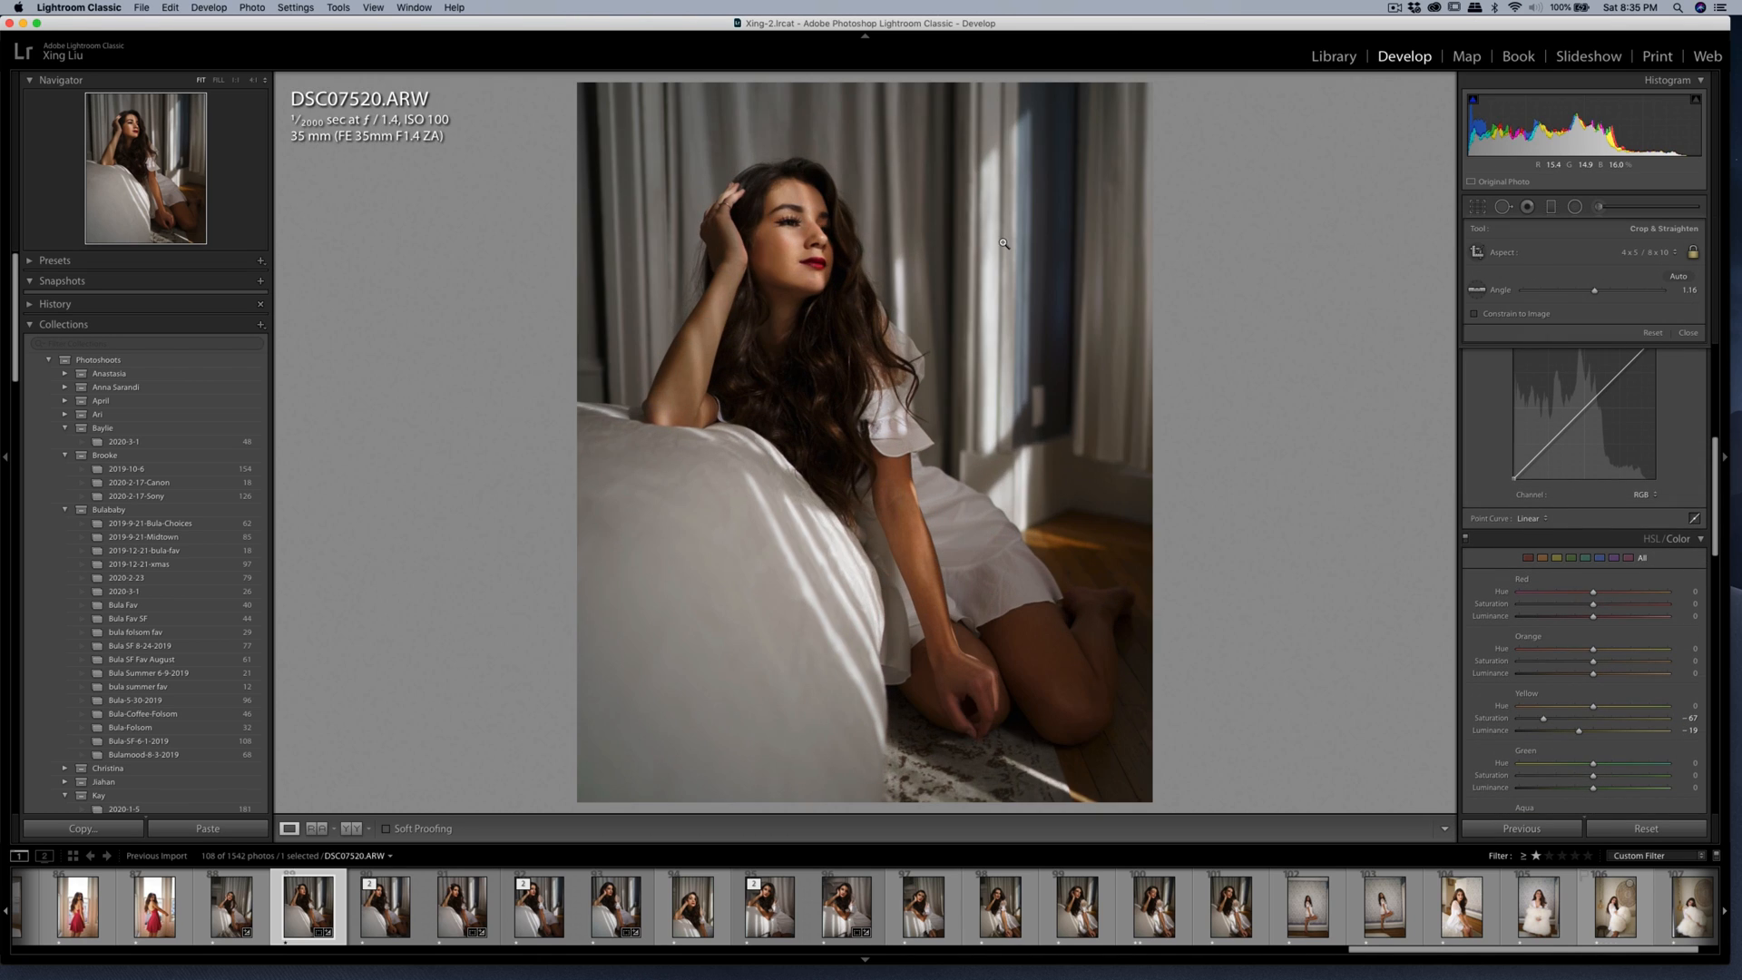
Set the photo's Exposure to +0.10 and Contrast to +26.
{"action": "scroll", "coordinate": [1604, 482], "scroll_direction": "up", "scroll_amount": 8}
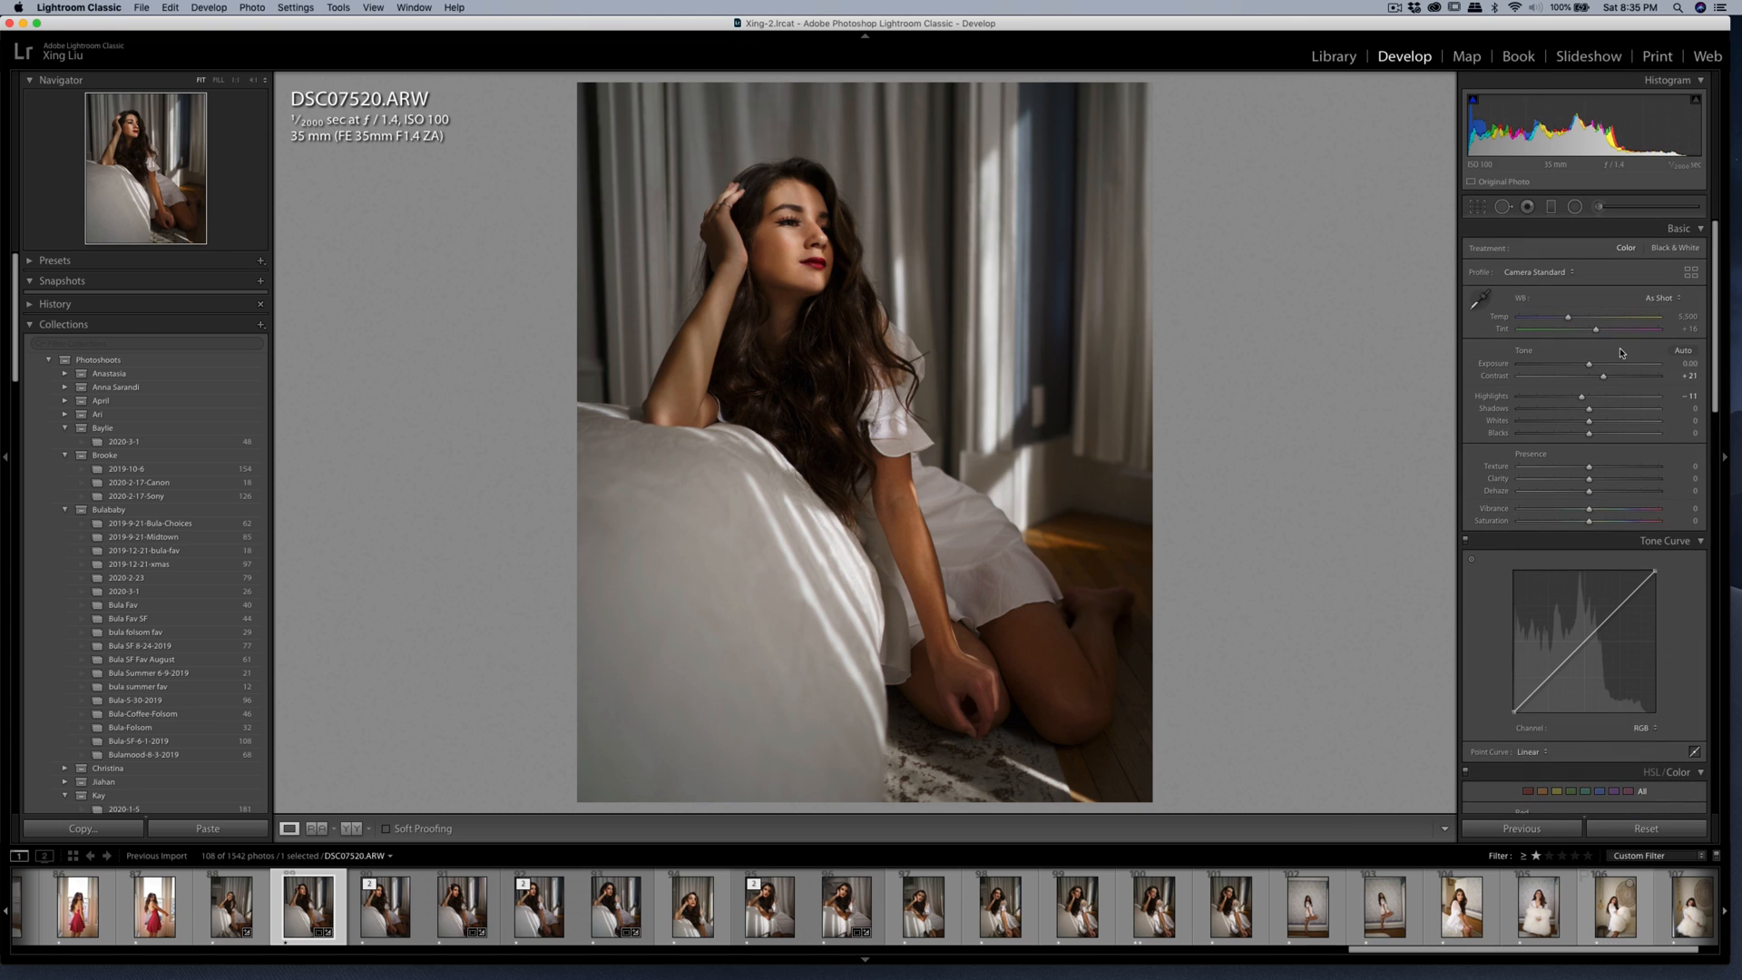
{"action": "left_click_drag", "start_coordinate": [1594, 367], "coordinate": [1608, 378]}
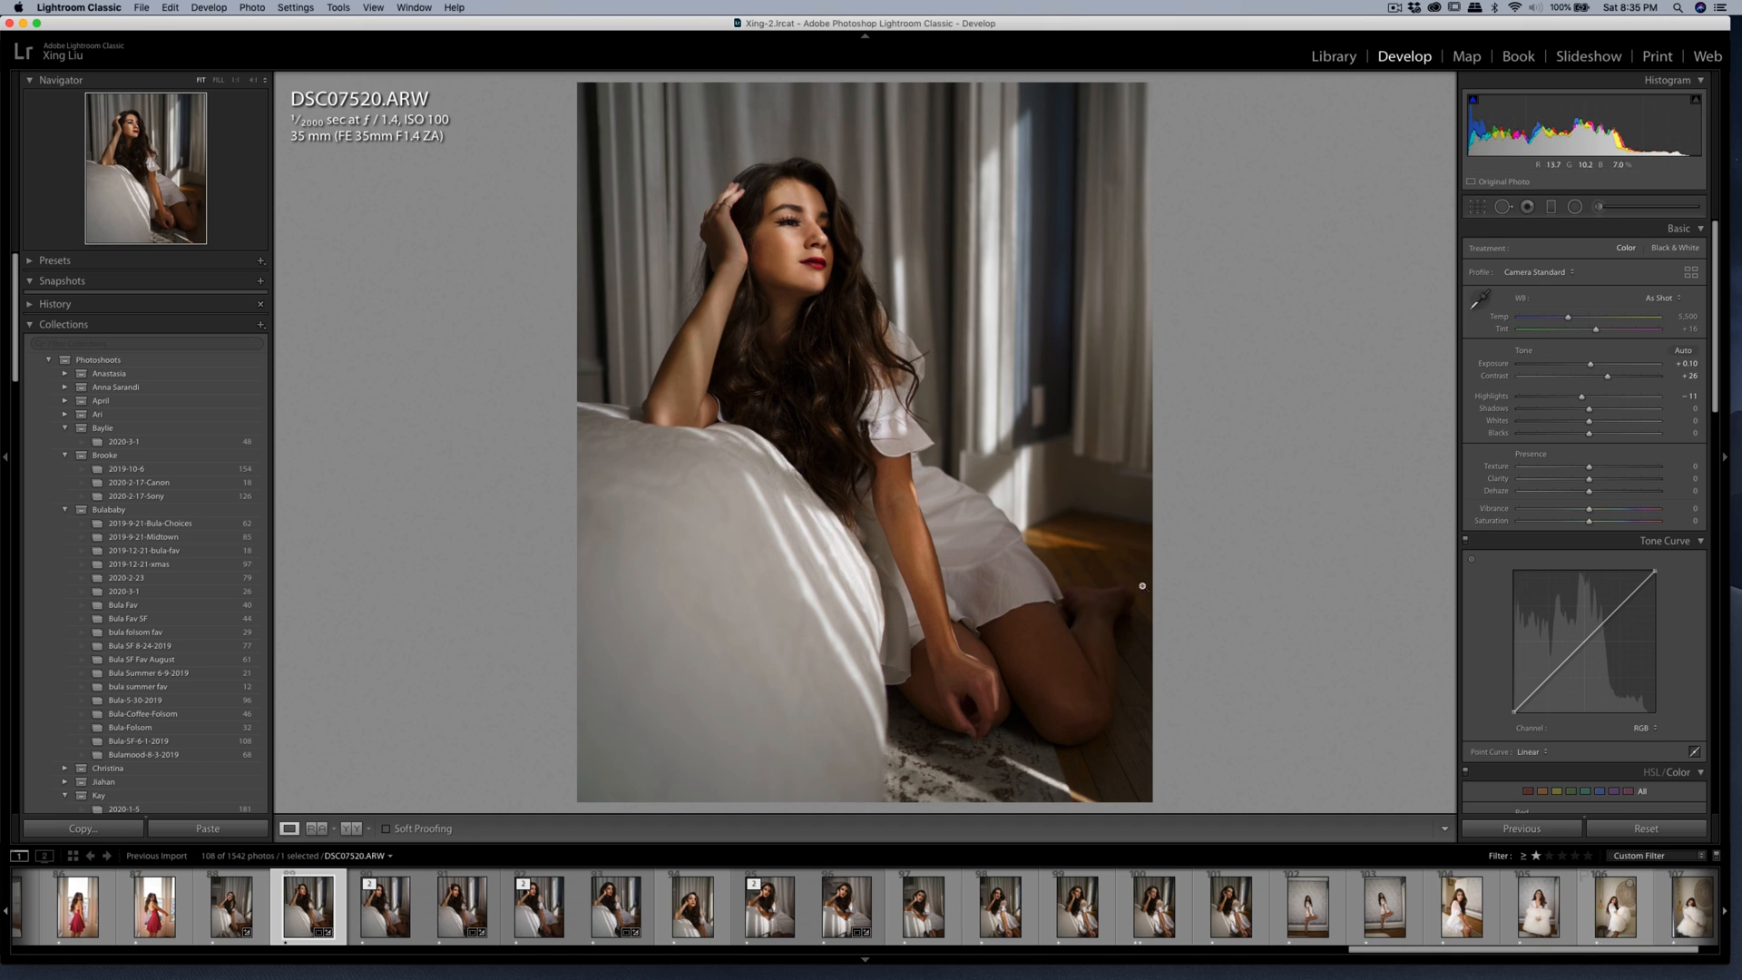
Brush the Soften Skin (Lite) effect over the woman's knees and forearm with an amount of 35, enlarging the brush for the arm.
{"action": "key", "text": "k"}
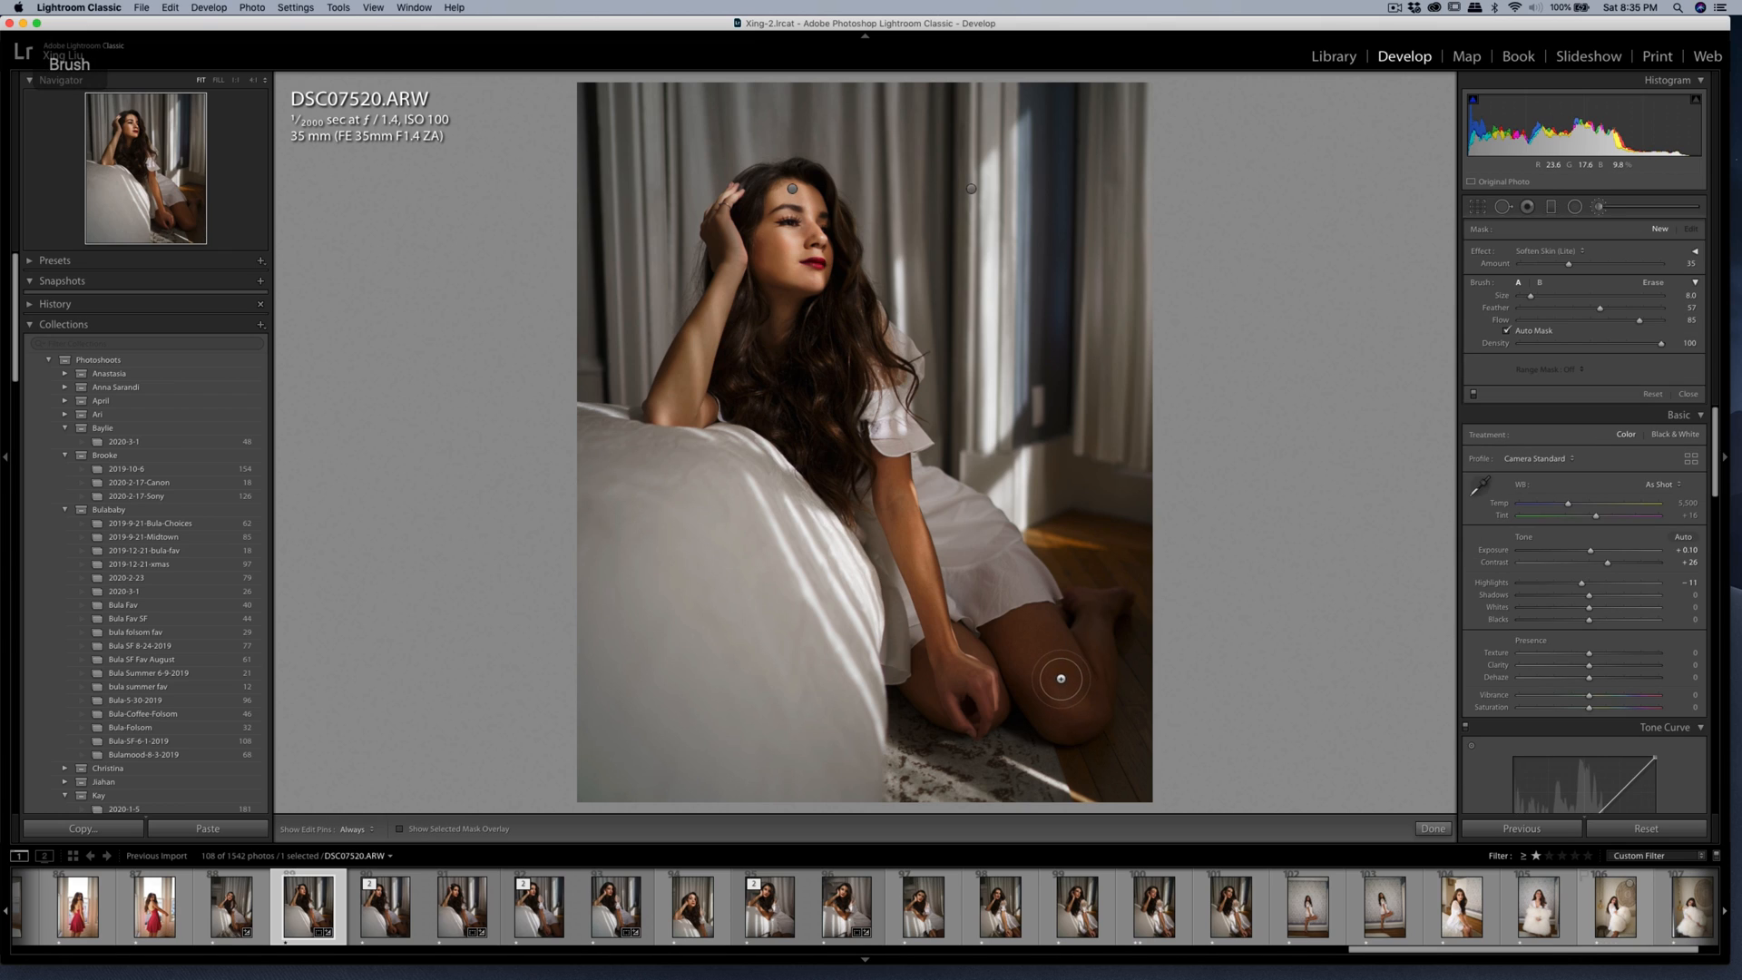
{"action": "mouse_move", "coordinate": [1073, 685]}
{"action": "left_mouse_down"}
{"action": "mouse_move", "coordinate": [1016, 696]}
{"action": "mouse_move", "coordinate": [1086, 715]}
{"action": "mouse_move", "coordinate": [1111, 626]}
{"action": "left_mouse_up"}
{"action": "key", "text": "bracketright"}
{"action": "key", "text": "bracketright"}
{"action": "mouse_move", "coordinate": [894, 524]}
{"action": "left_mouse_down"}
{"action": "mouse_move", "coordinate": [947, 679]}
{"action": "mouse_move", "coordinate": [976, 697]}
{"action": "mouse_move", "coordinate": [973, 680]}
{"action": "mouse_move", "coordinate": [954, 691]}
{"action": "left_mouse_up"}
{"action": "key", "text": "k"}
{"action": "key", "text": "k"}
{"action": "key", "text": "k"}
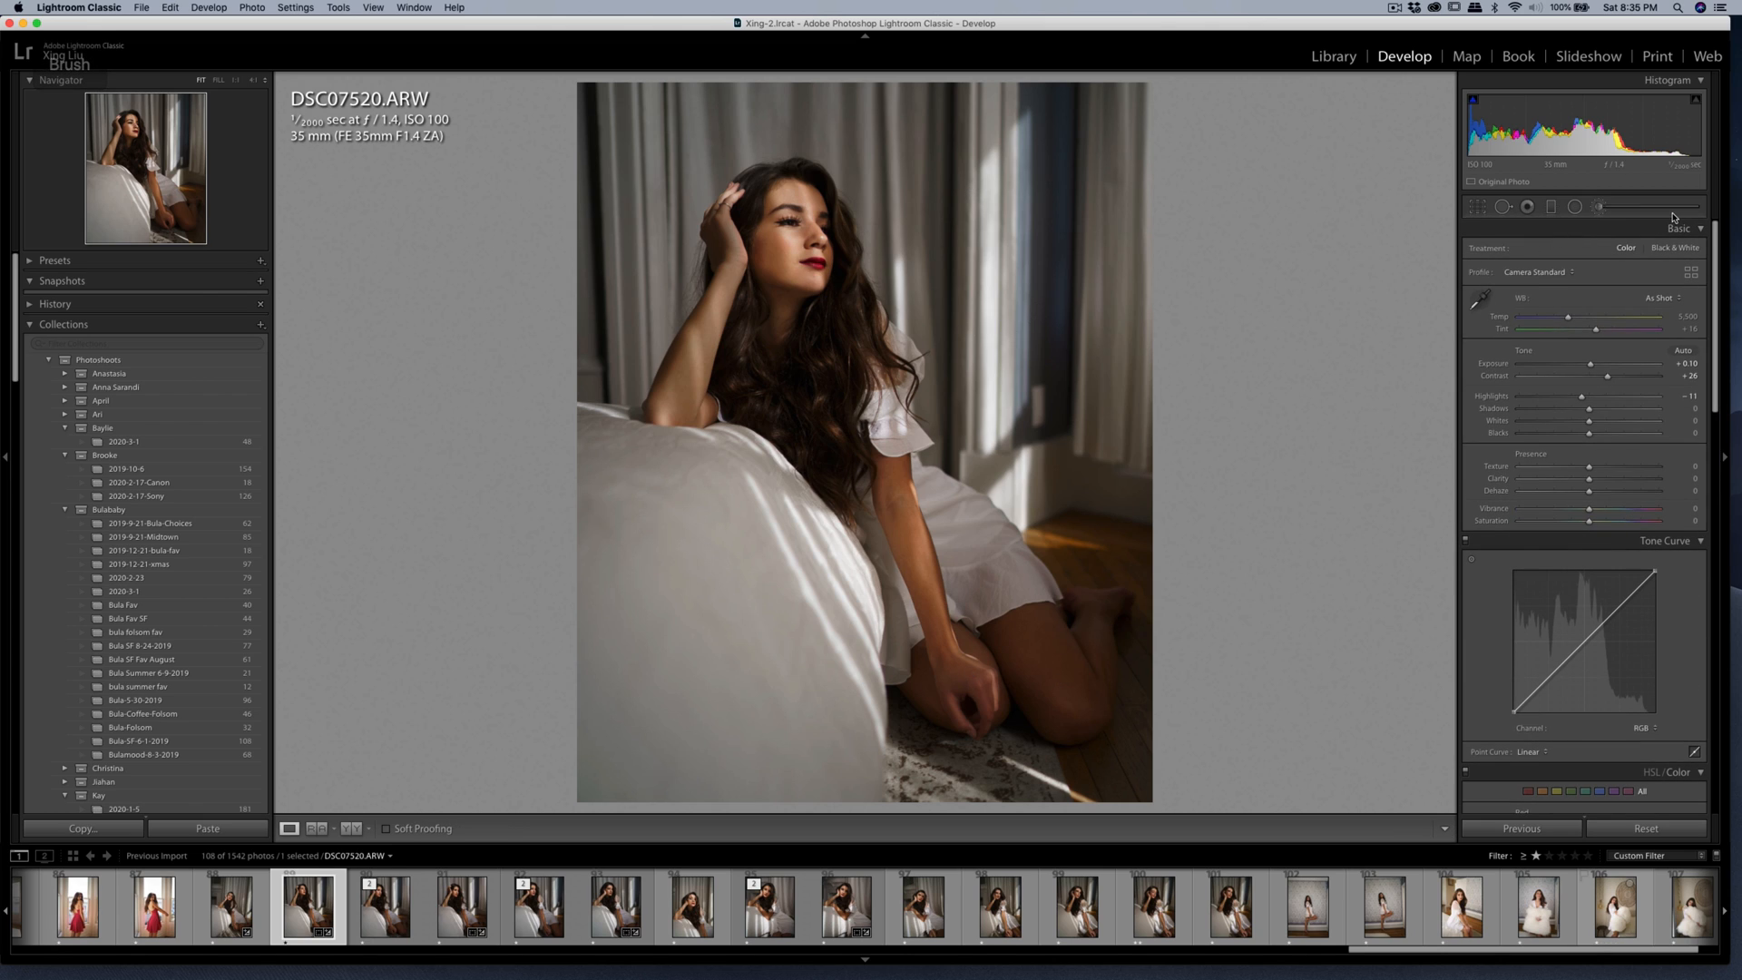
Raise the photo's Contrast to +30 and set the Green saturation to -38 and the Yellow hue to -5.
{"action": "left_click_drag", "start_coordinate": [1607, 377], "coordinate": [1611, 378]}
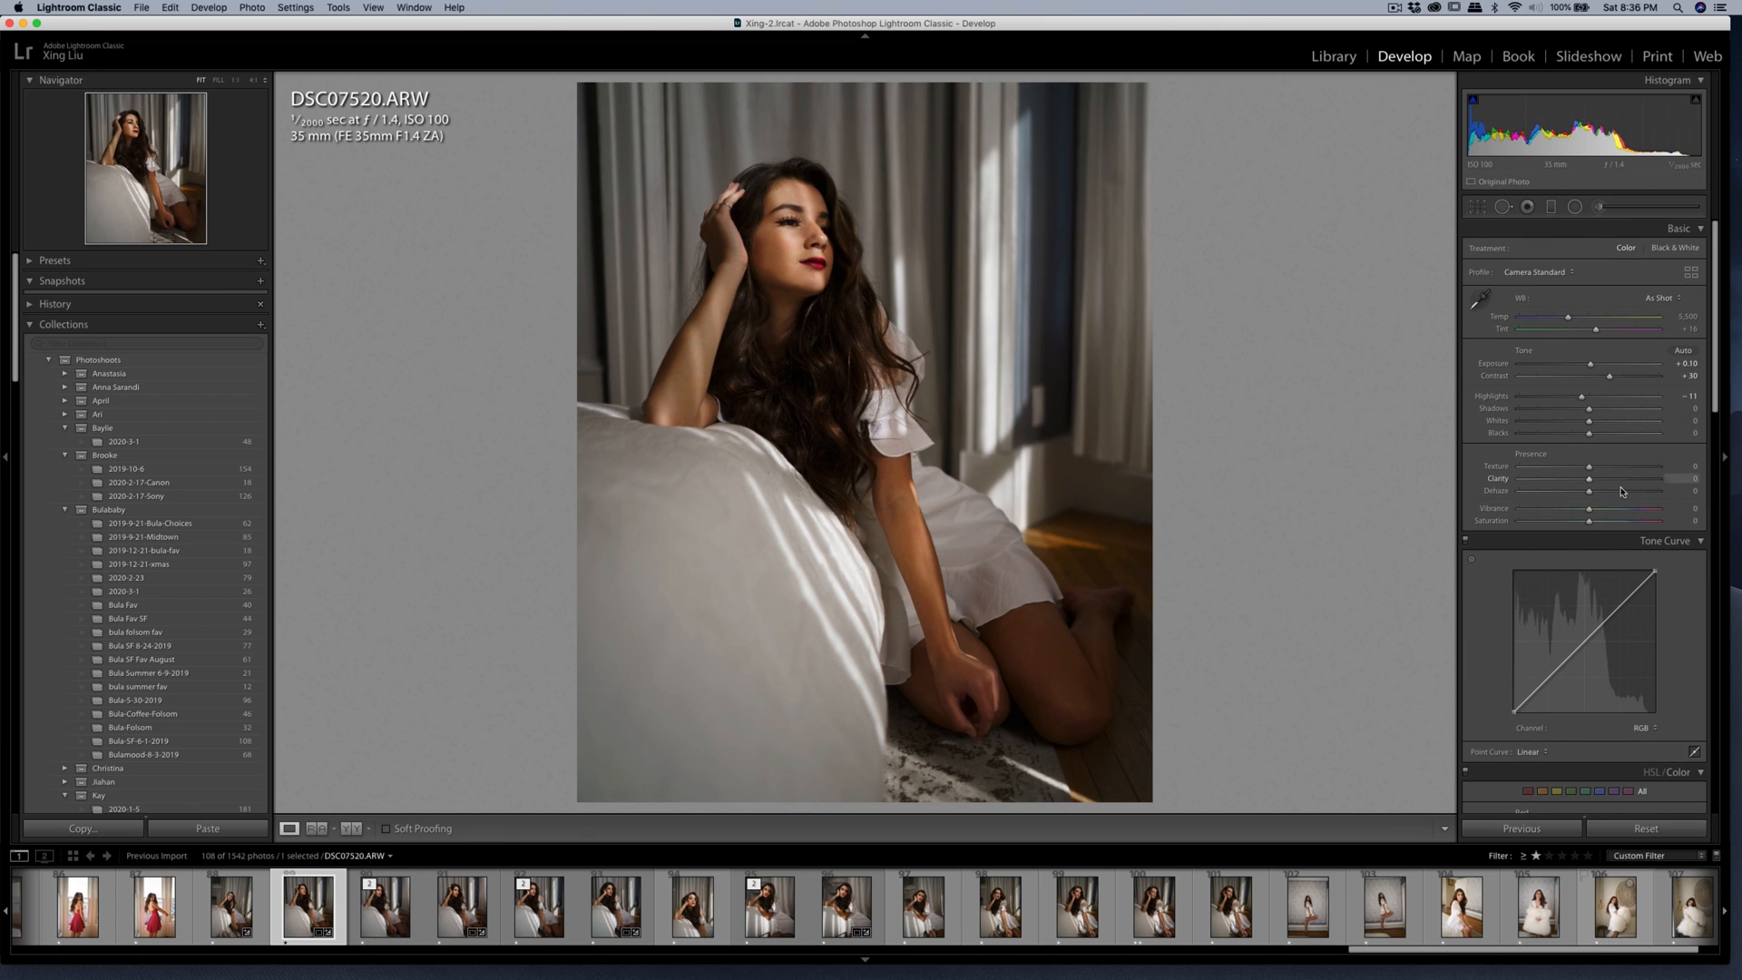
{"action": "scroll", "coordinate": [1595, 545], "scroll_direction": "down", "scroll_amount": 6}
{"action": "mouse_move", "coordinate": [1593, 578]}
{"action": "left_mouse_down"}
{"action": "mouse_move", "coordinate": [1547, 579]}
{"action": "mouse_move", "coordinate": [1599, 583]}
{"action": "left_mouse_up"}
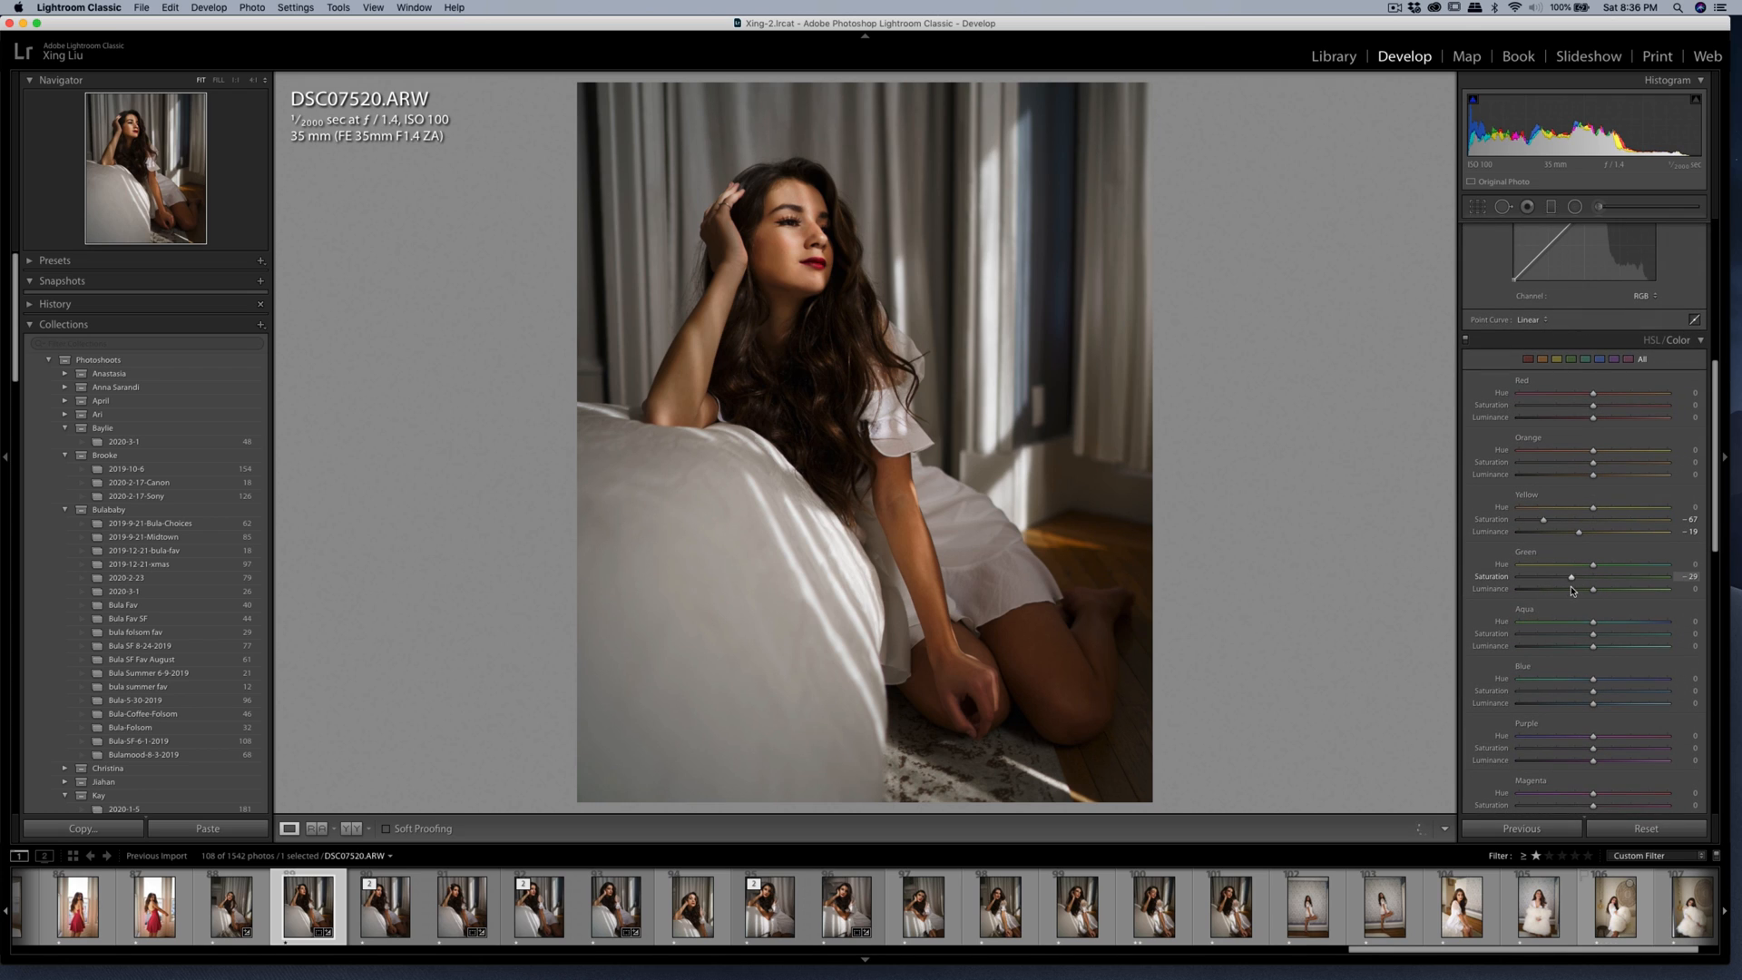
{"action": "left_click_drag", "start_coordinate": [1593, 507], "coordinate": [1588, 508]}
Fine-tune the crop's straightening angle so the curtains and window frame stand upright.
{"action": "left_click", "coordinate": [1477, 206]}
{"action": "left_click_drag", "start_coordinate": [1406, 210], "coordinate": [1407, 208]}
{"action": "double_click", "coordinate": [1057, 240]}
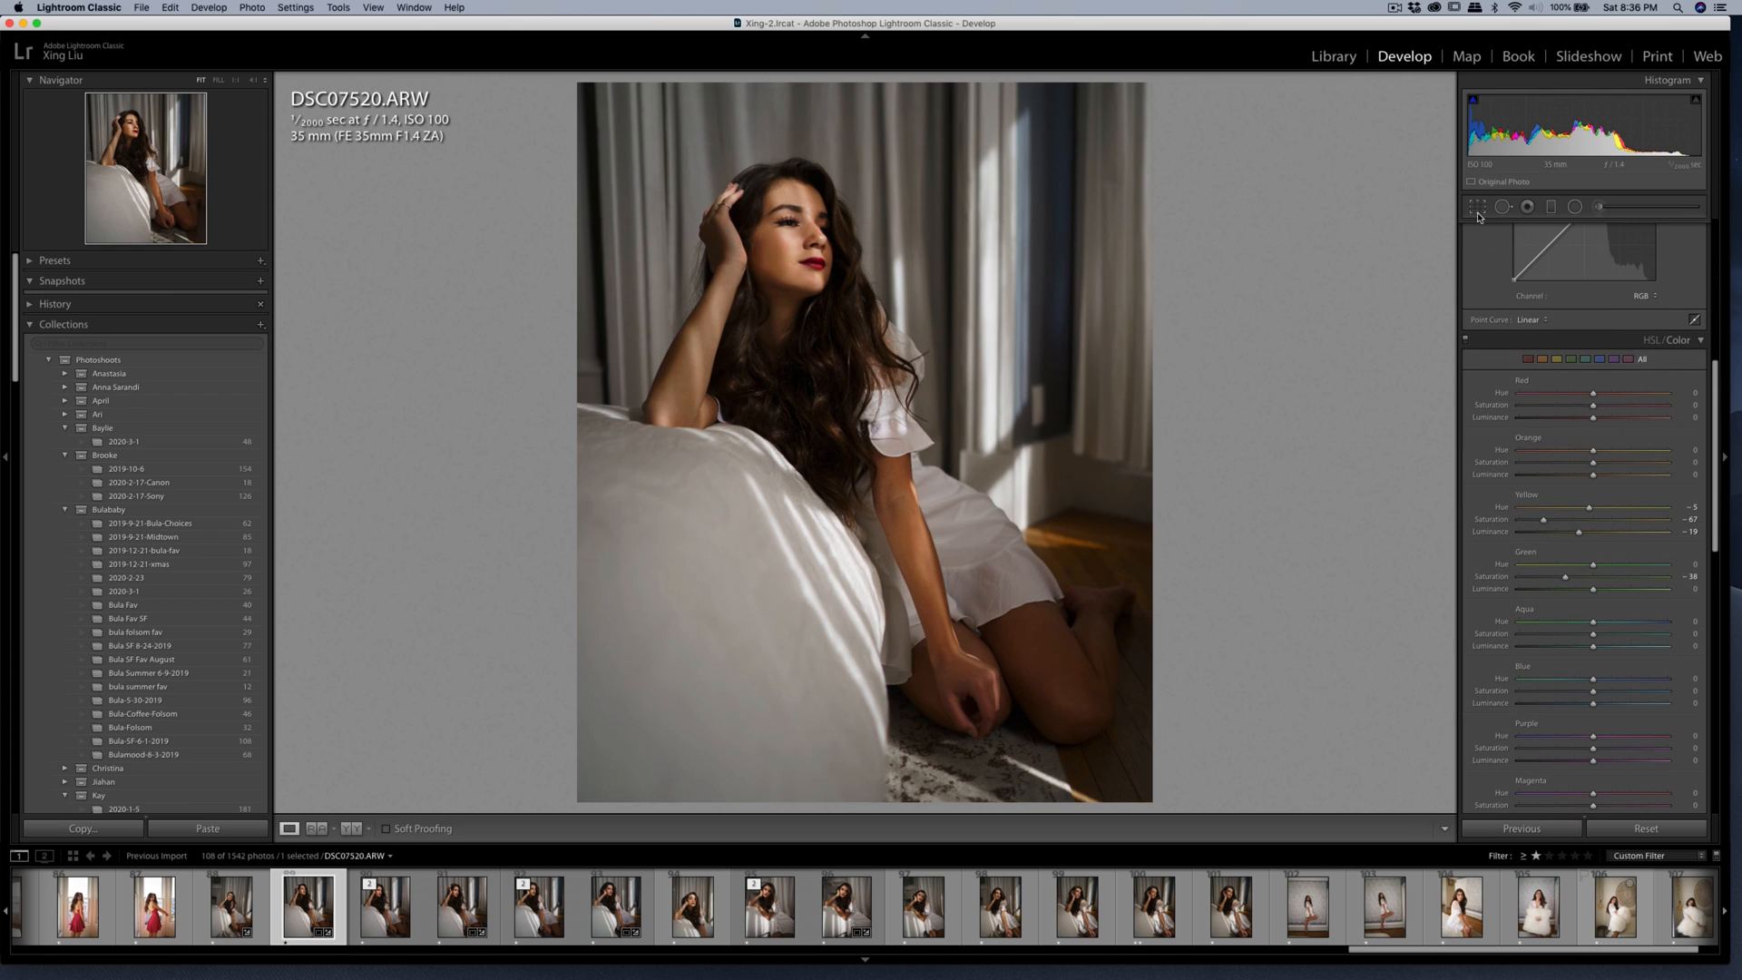
{"action": "left_click", "coordinate": [1477, 206]}
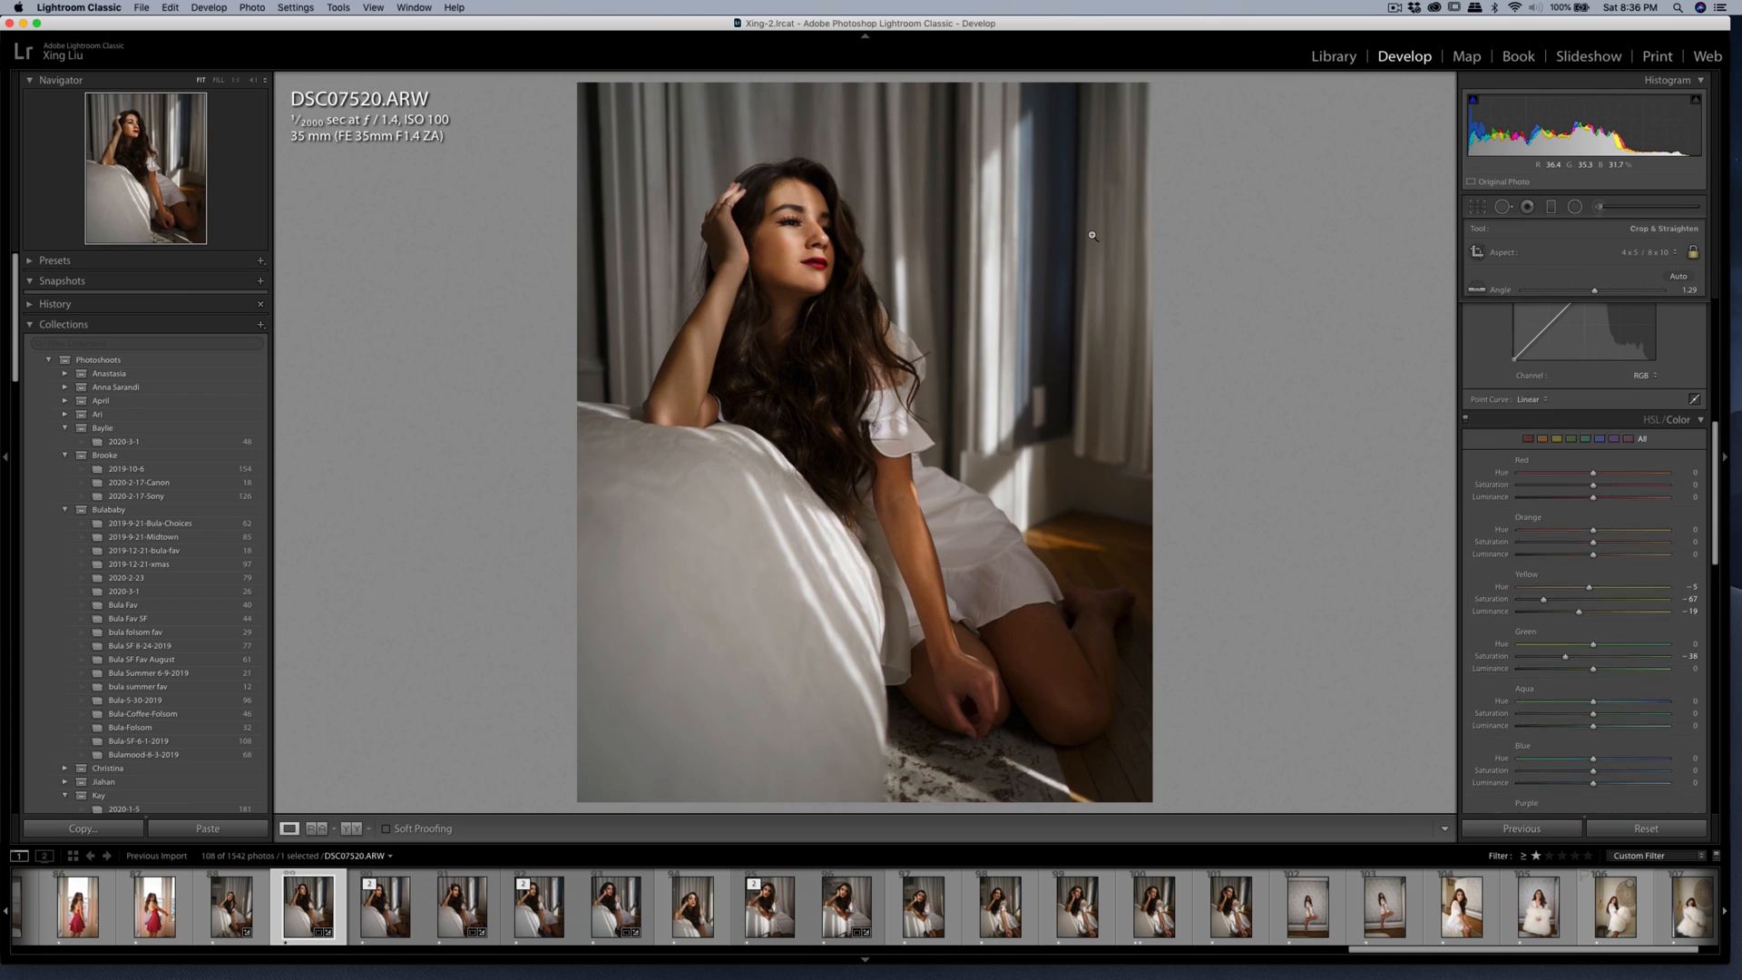
{"action": "double_click", "coordinate": [1096, 248]}
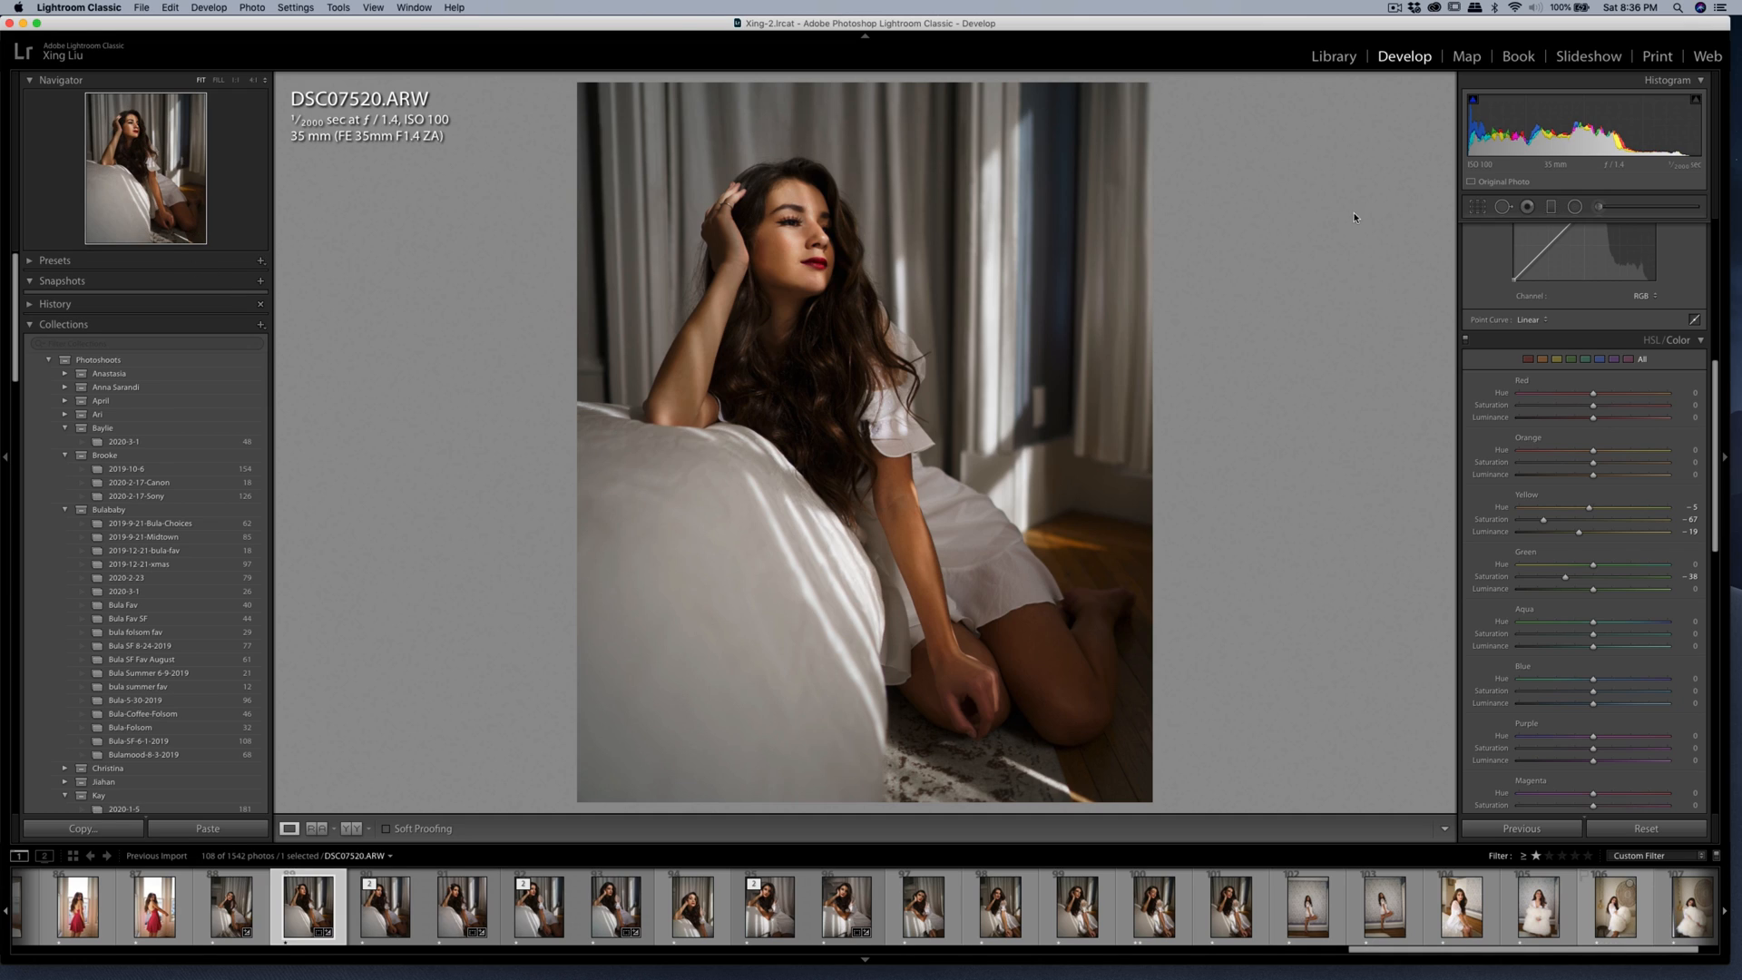
Send a copy of the photo with its Lightroom adjustments to Imagenomic Portraiture 3 for editing.
{"action": "right_click", "coordinate": [935, 335]}
{"action": "mouse_move", "coordinate": [1025, 455]}
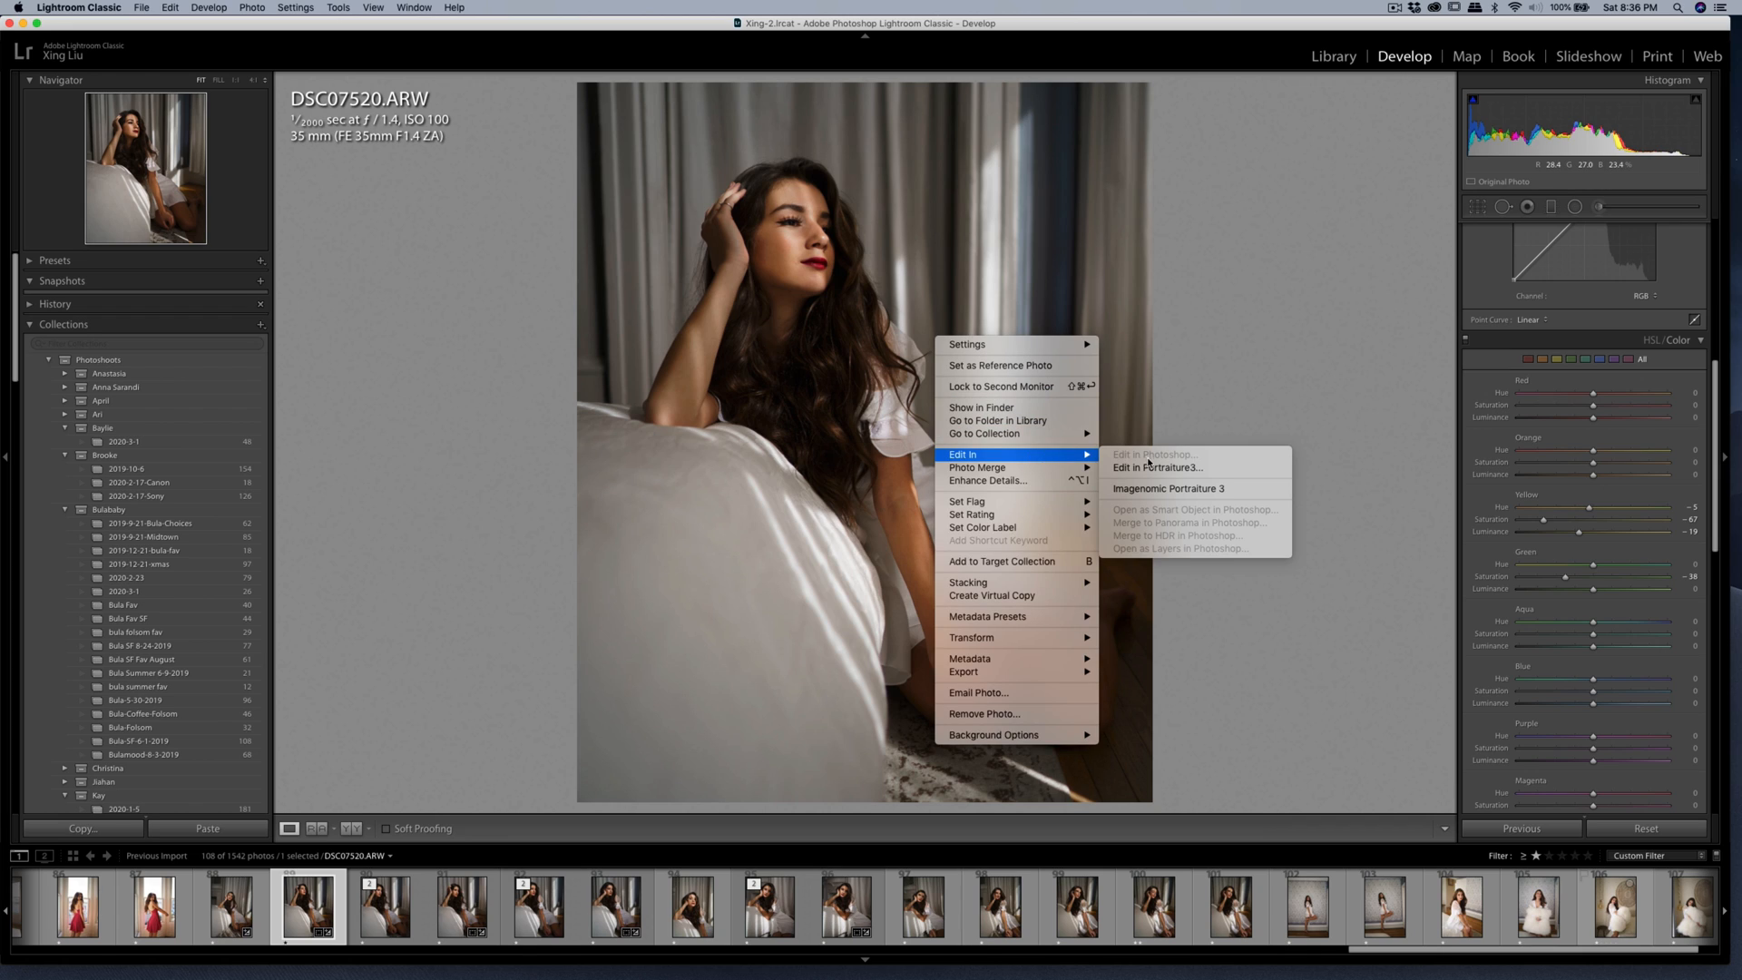
{"action": "left_click", "coordinate": [1207, 488]}
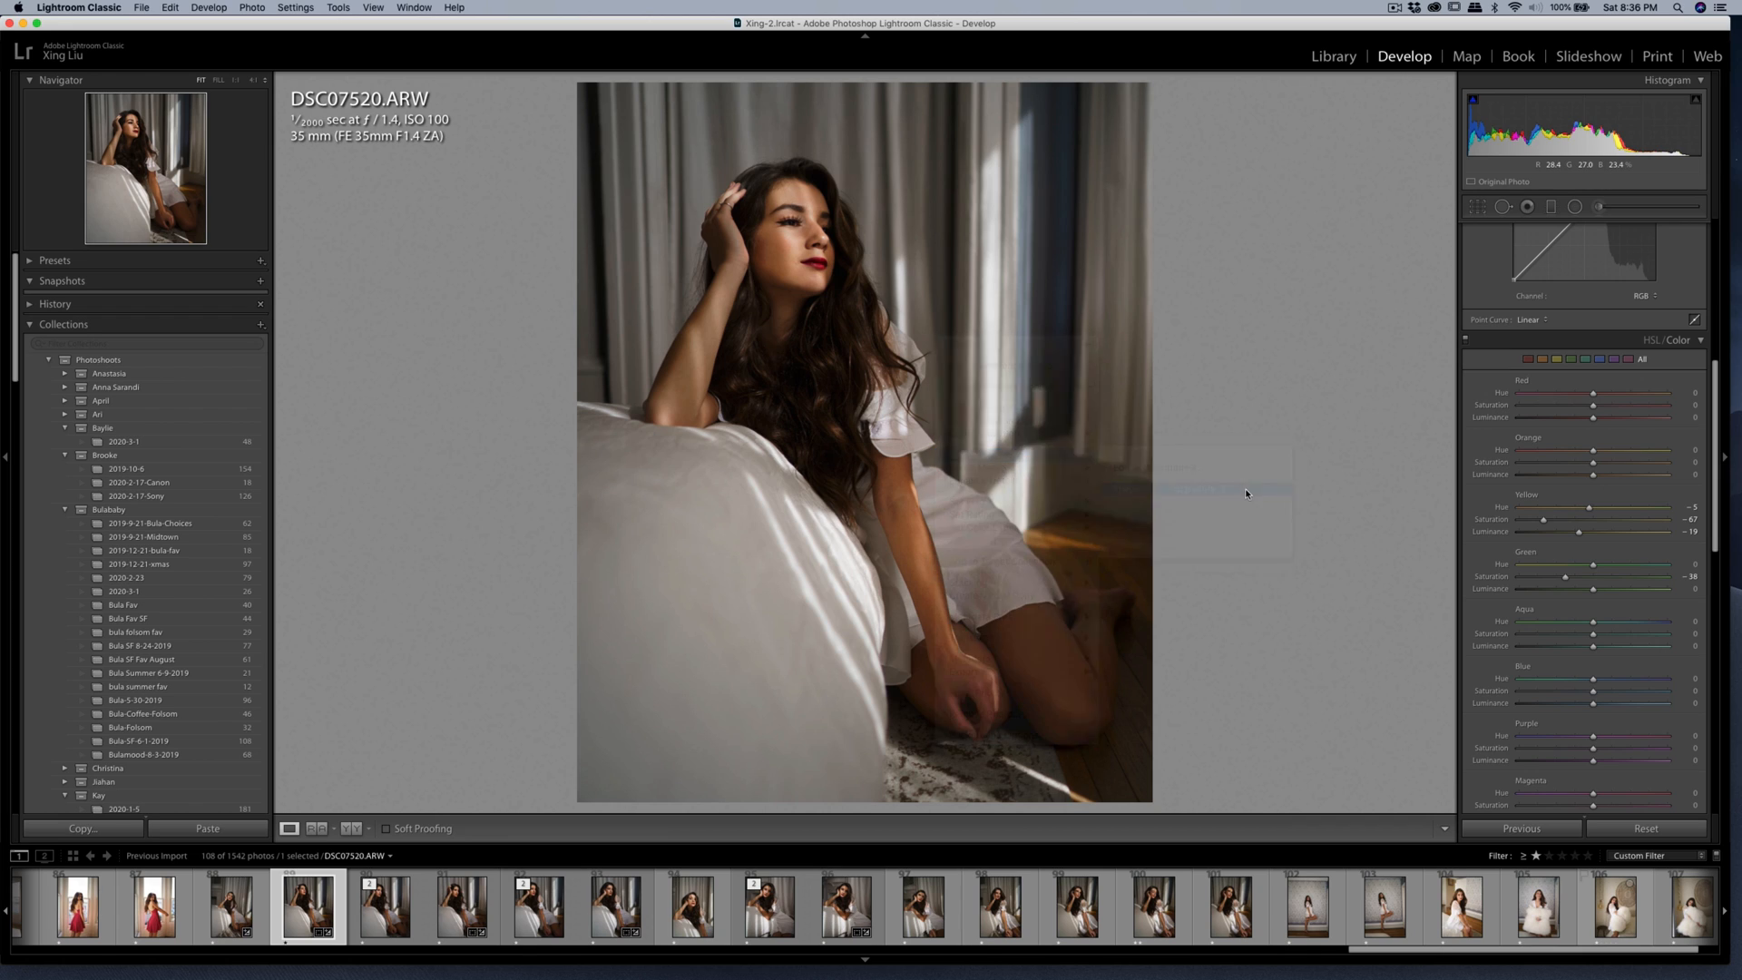
{"action": "left_click", "coordinate": [1192, 452]}
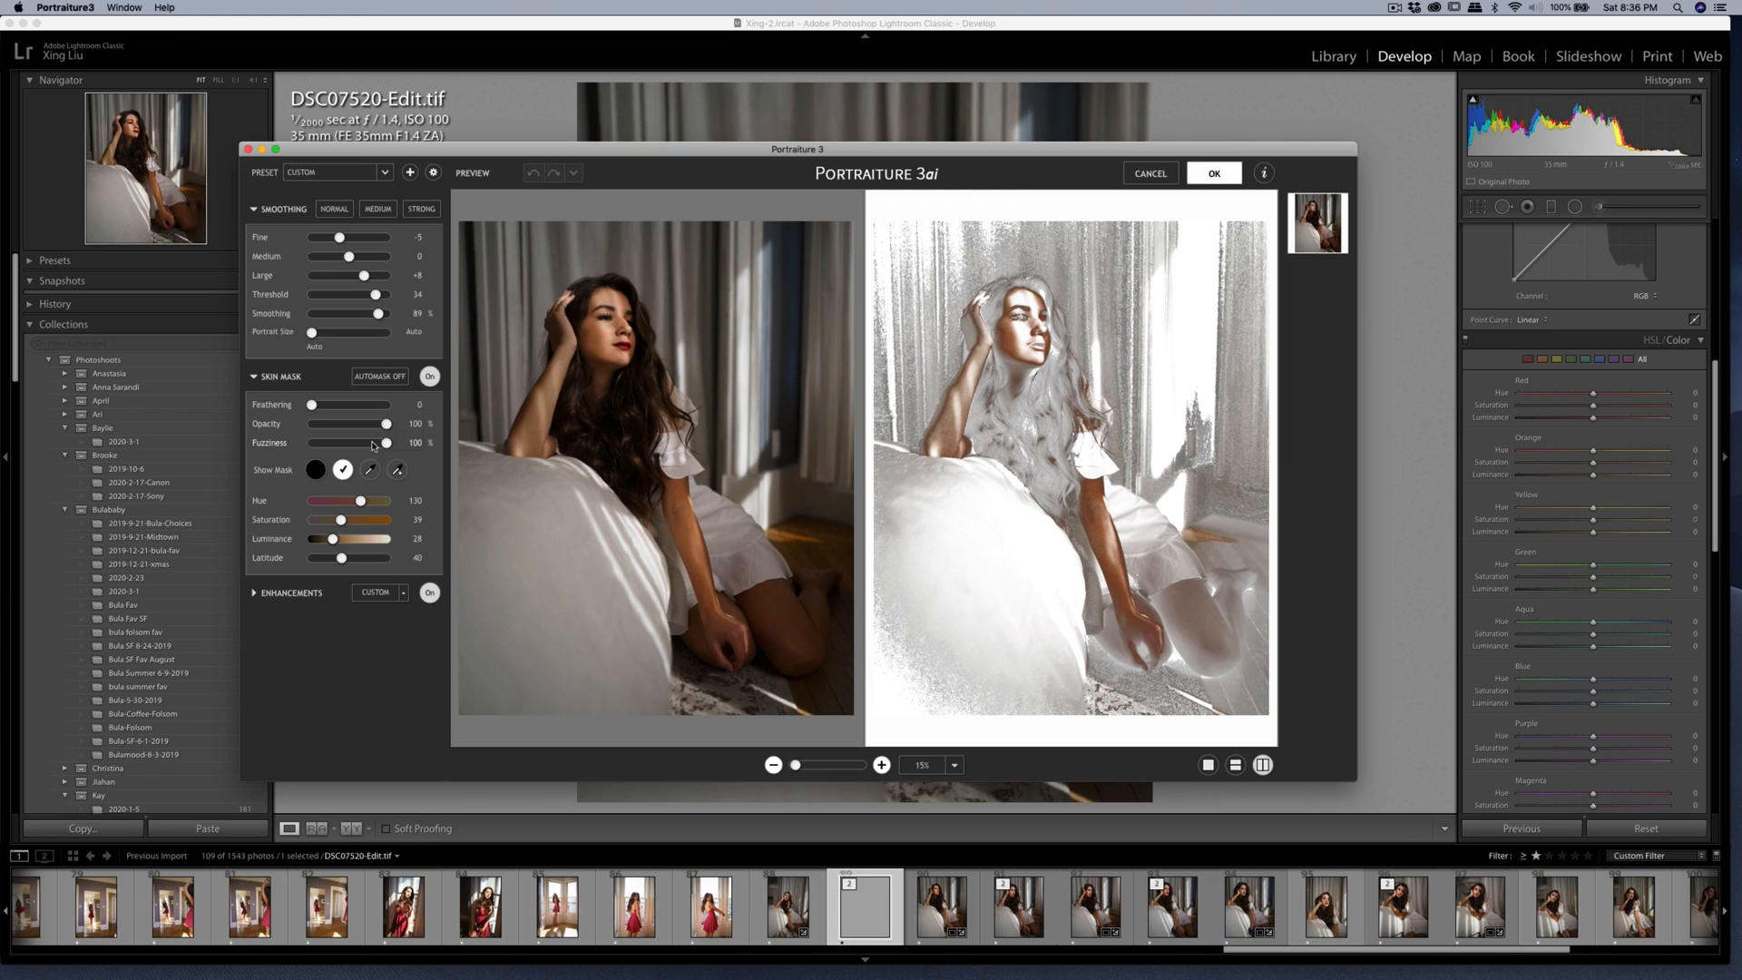
Sample the woman's skin tone for the skin mask and apply the Portraiture smoothing.
{"action": "left_click", "coordinate": [370, 469]}
{"action": "left_click", "coordinate": [597, 336]}
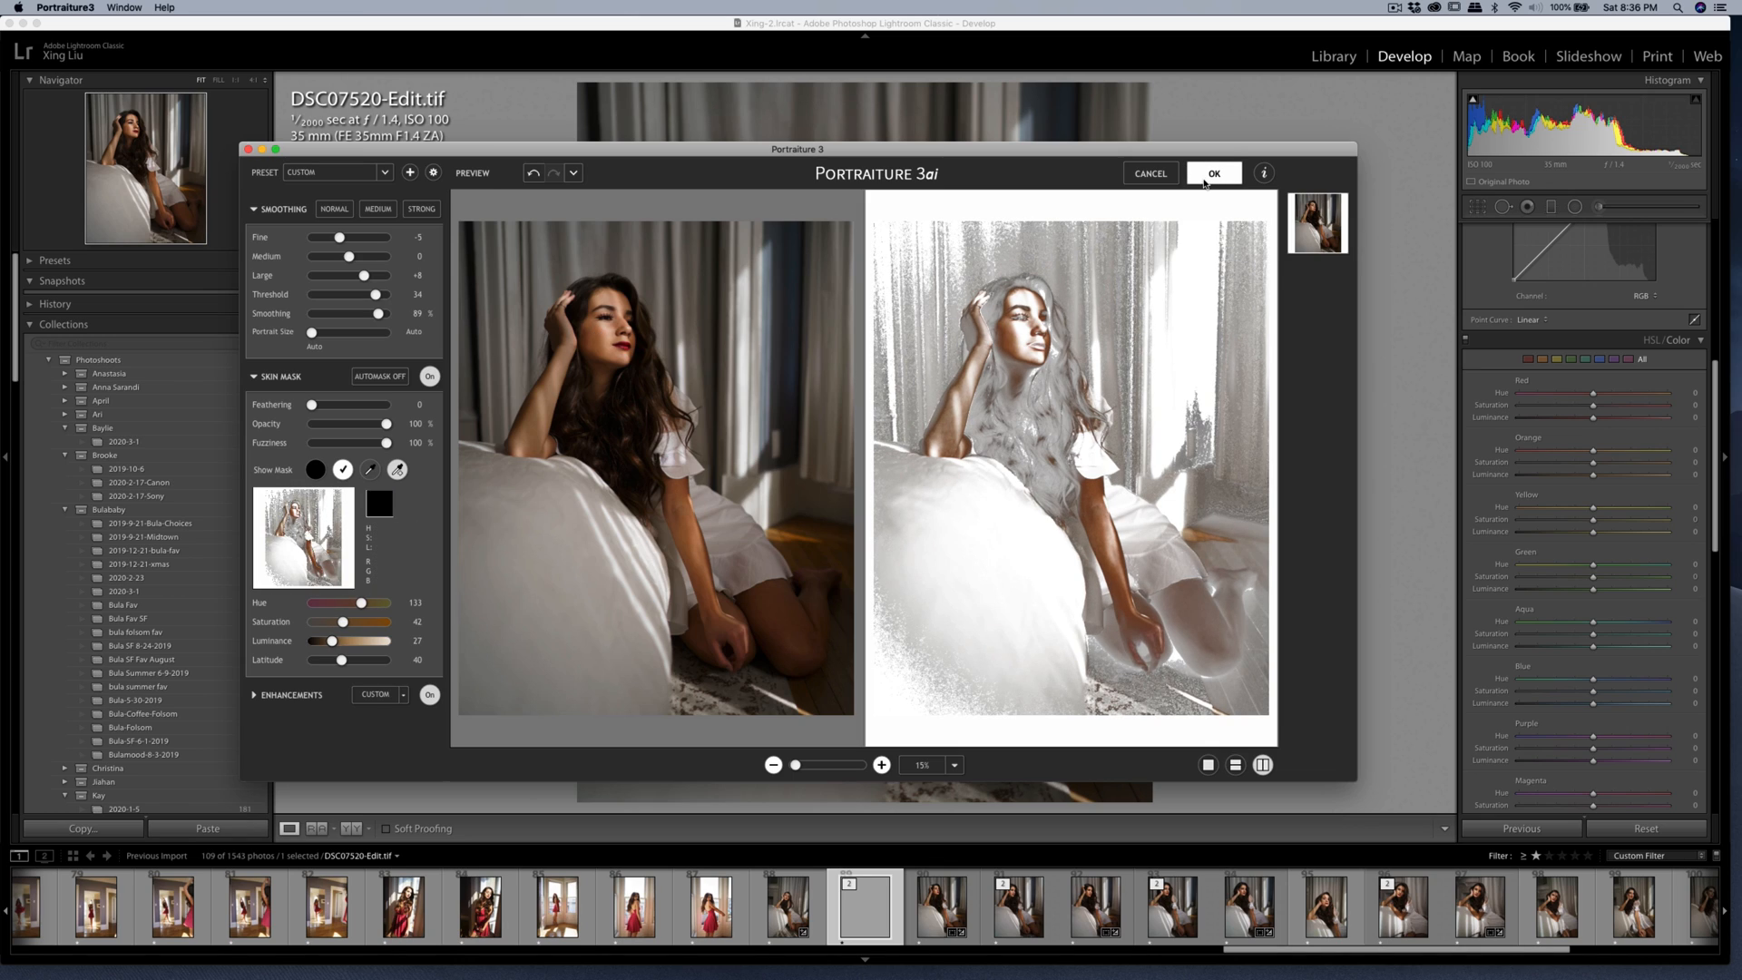
{"action": "left_click", "coordinate": [1213, 175]}
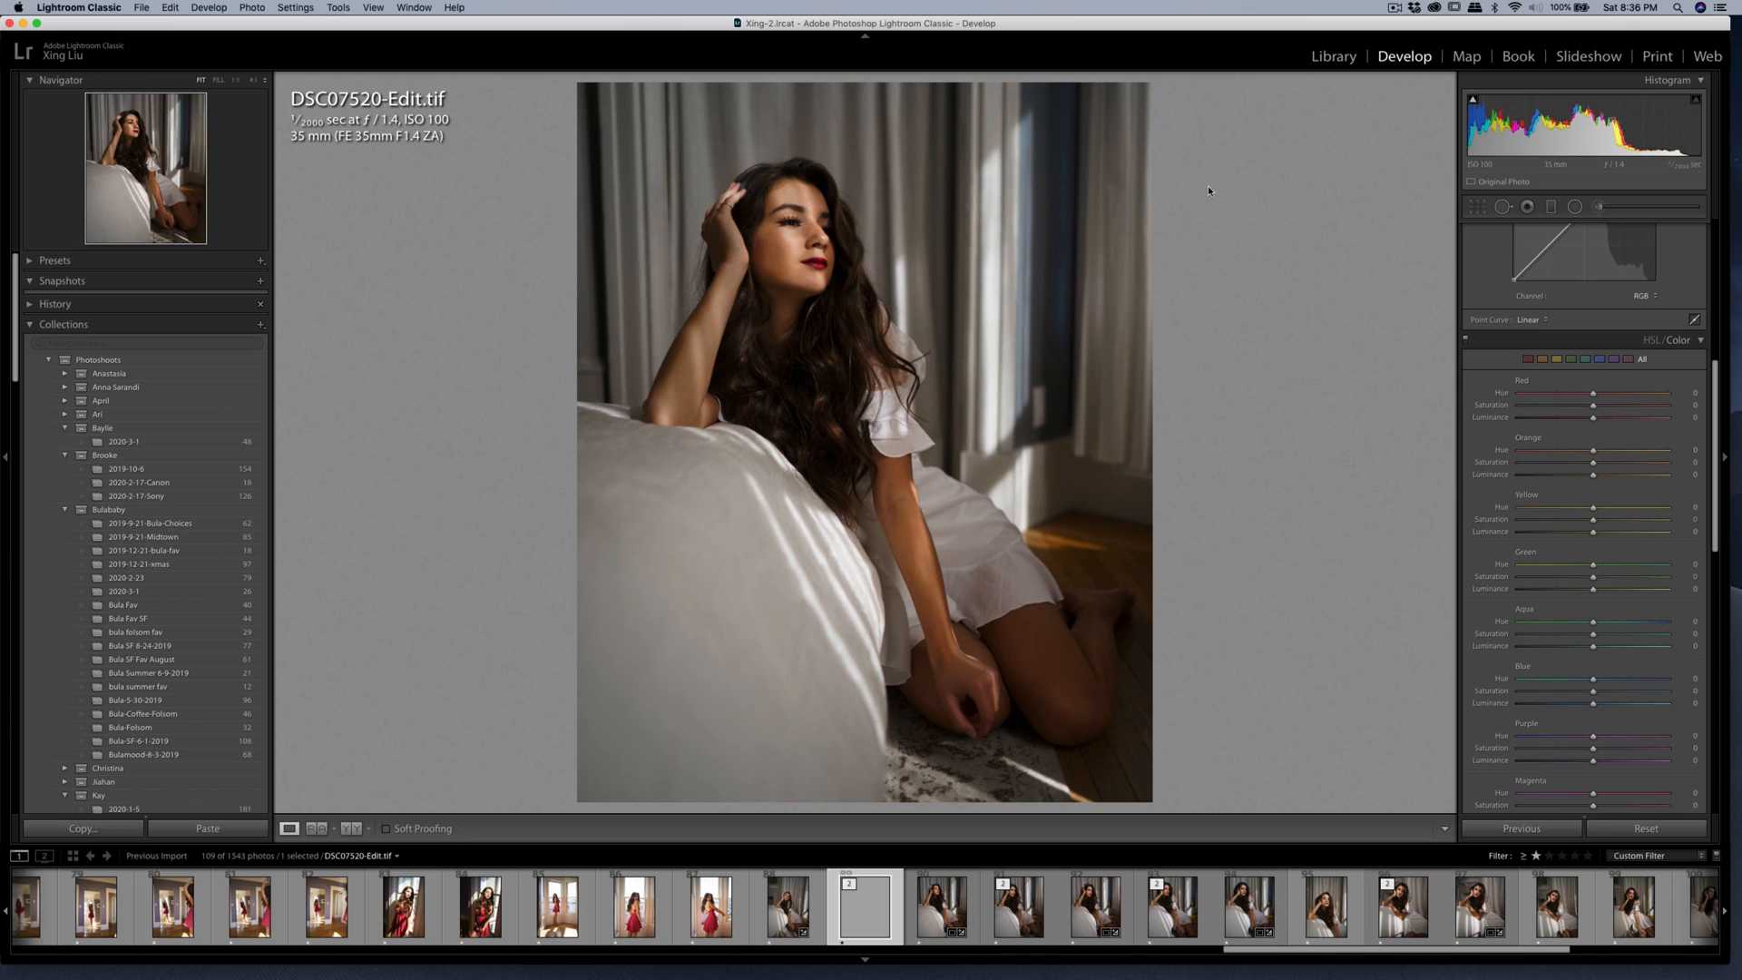
Export DSC07520-Edit.tif to the specified hard drive folder, overwriting the existing JPEG.
{"action": "key", "text": "super+shift+e"}
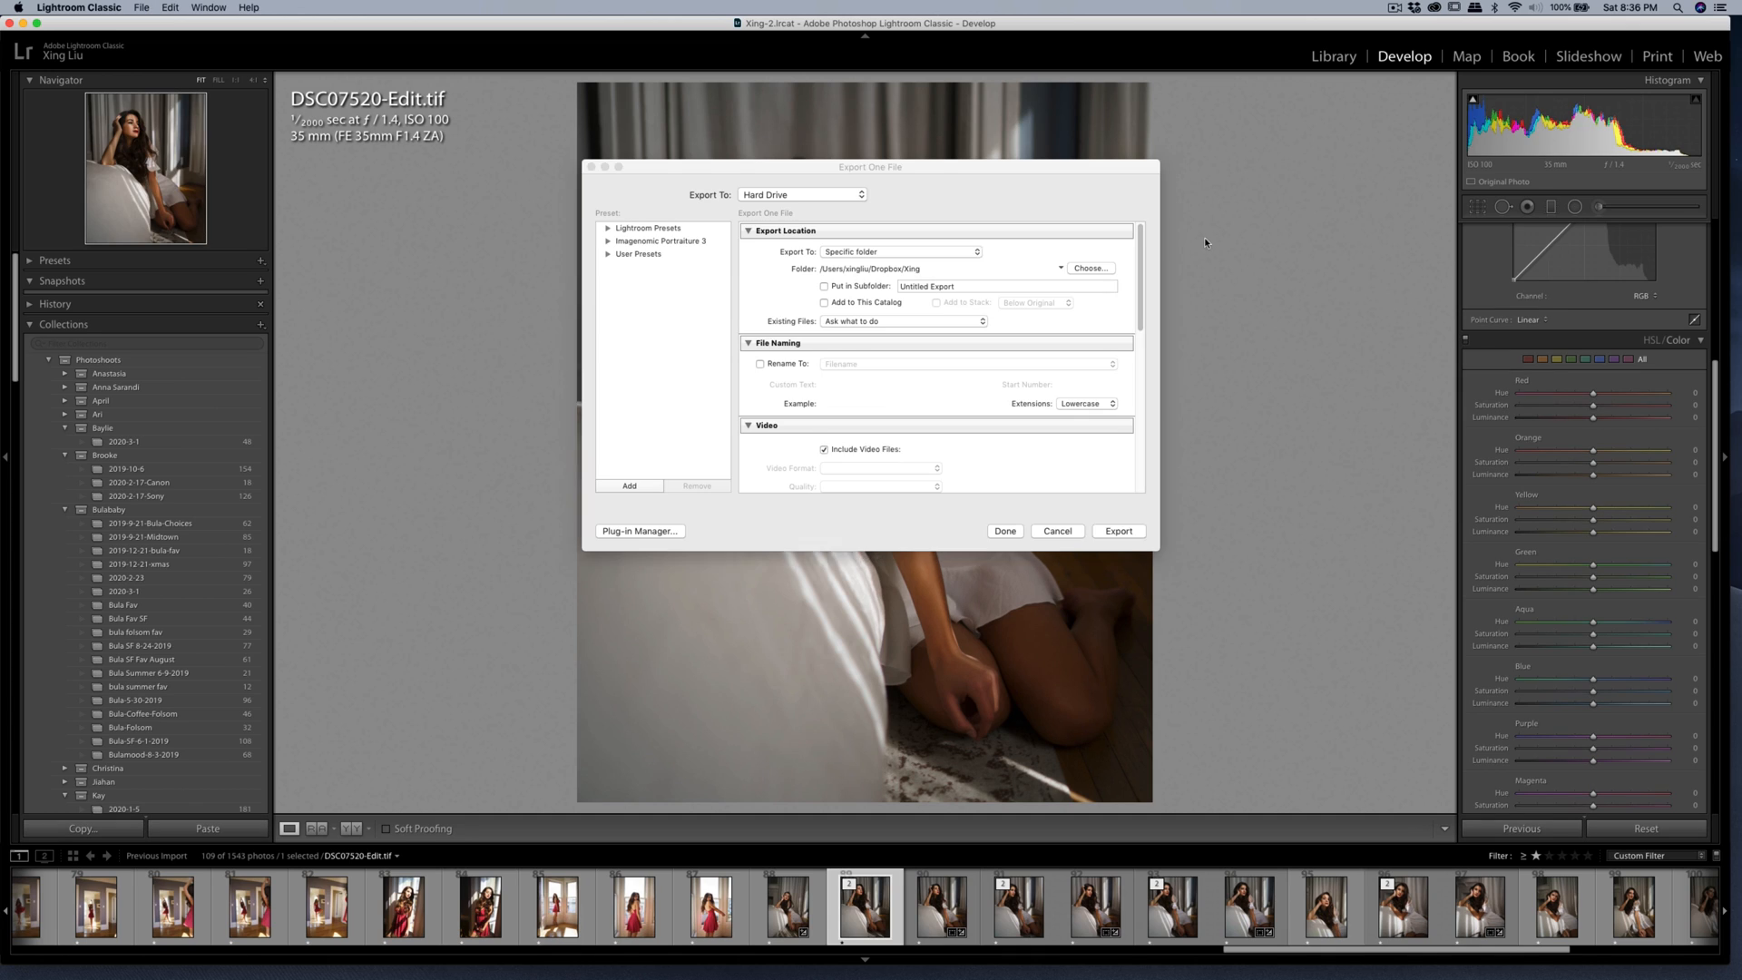
{"action": "left_click", "coordinate": [1108, 534]}
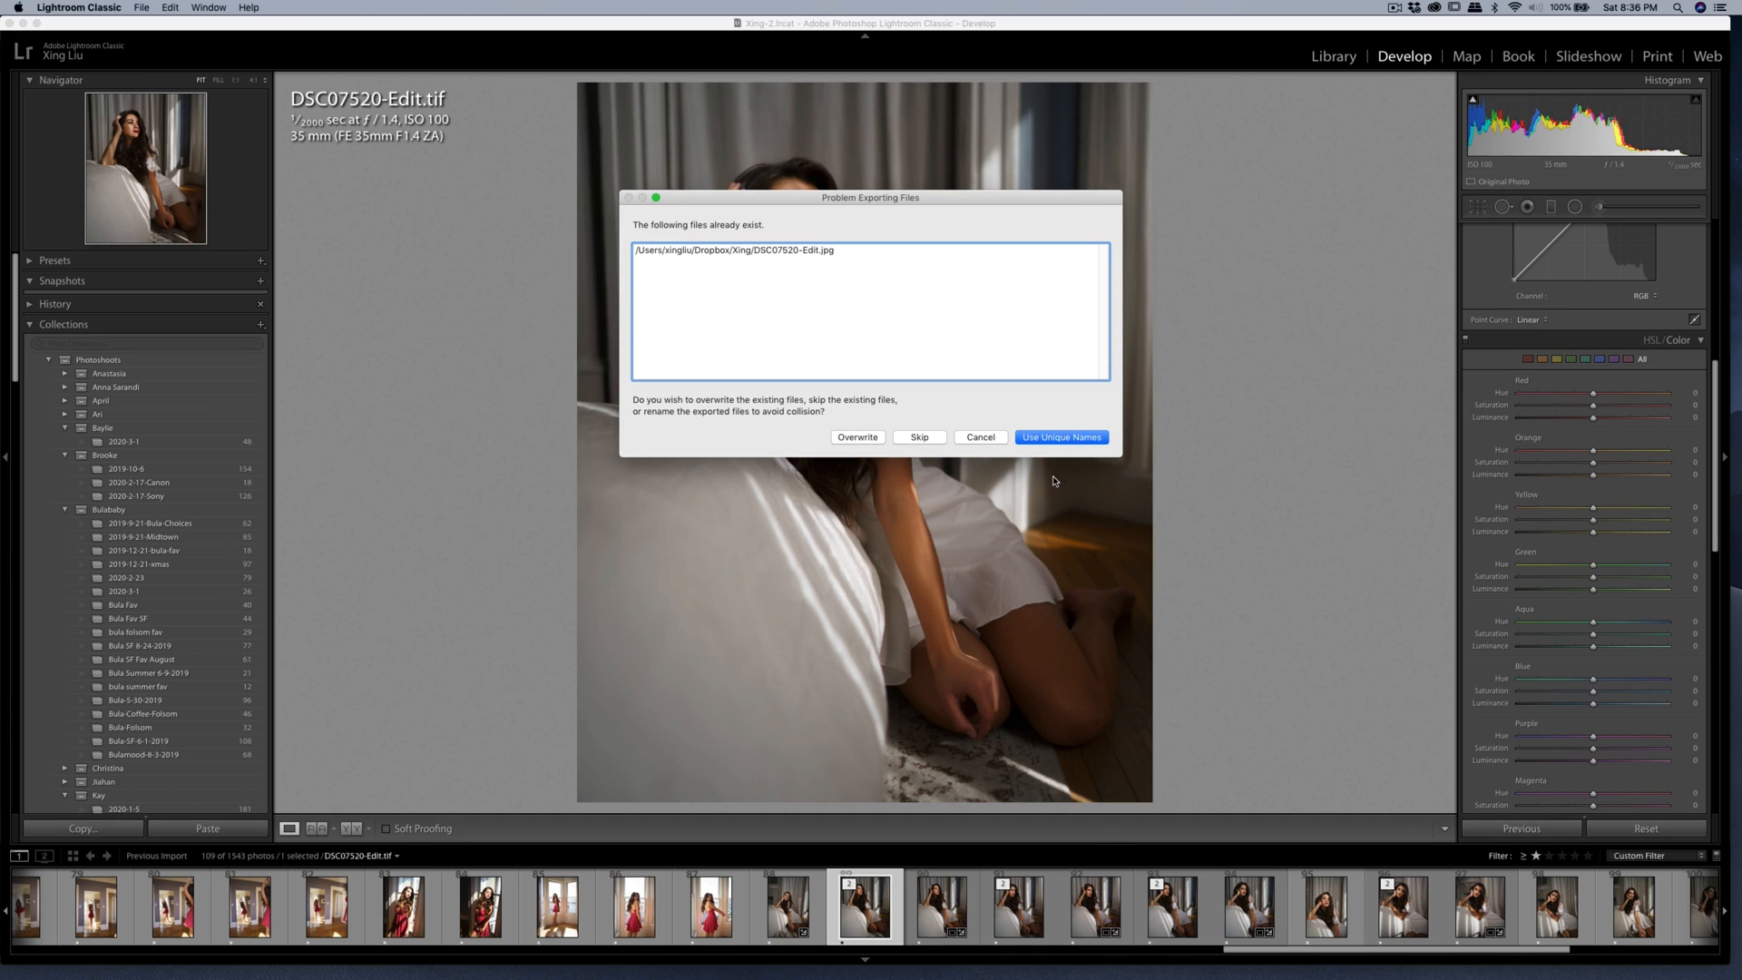
{"action": "left_click", "coordinate": [863, 439]}
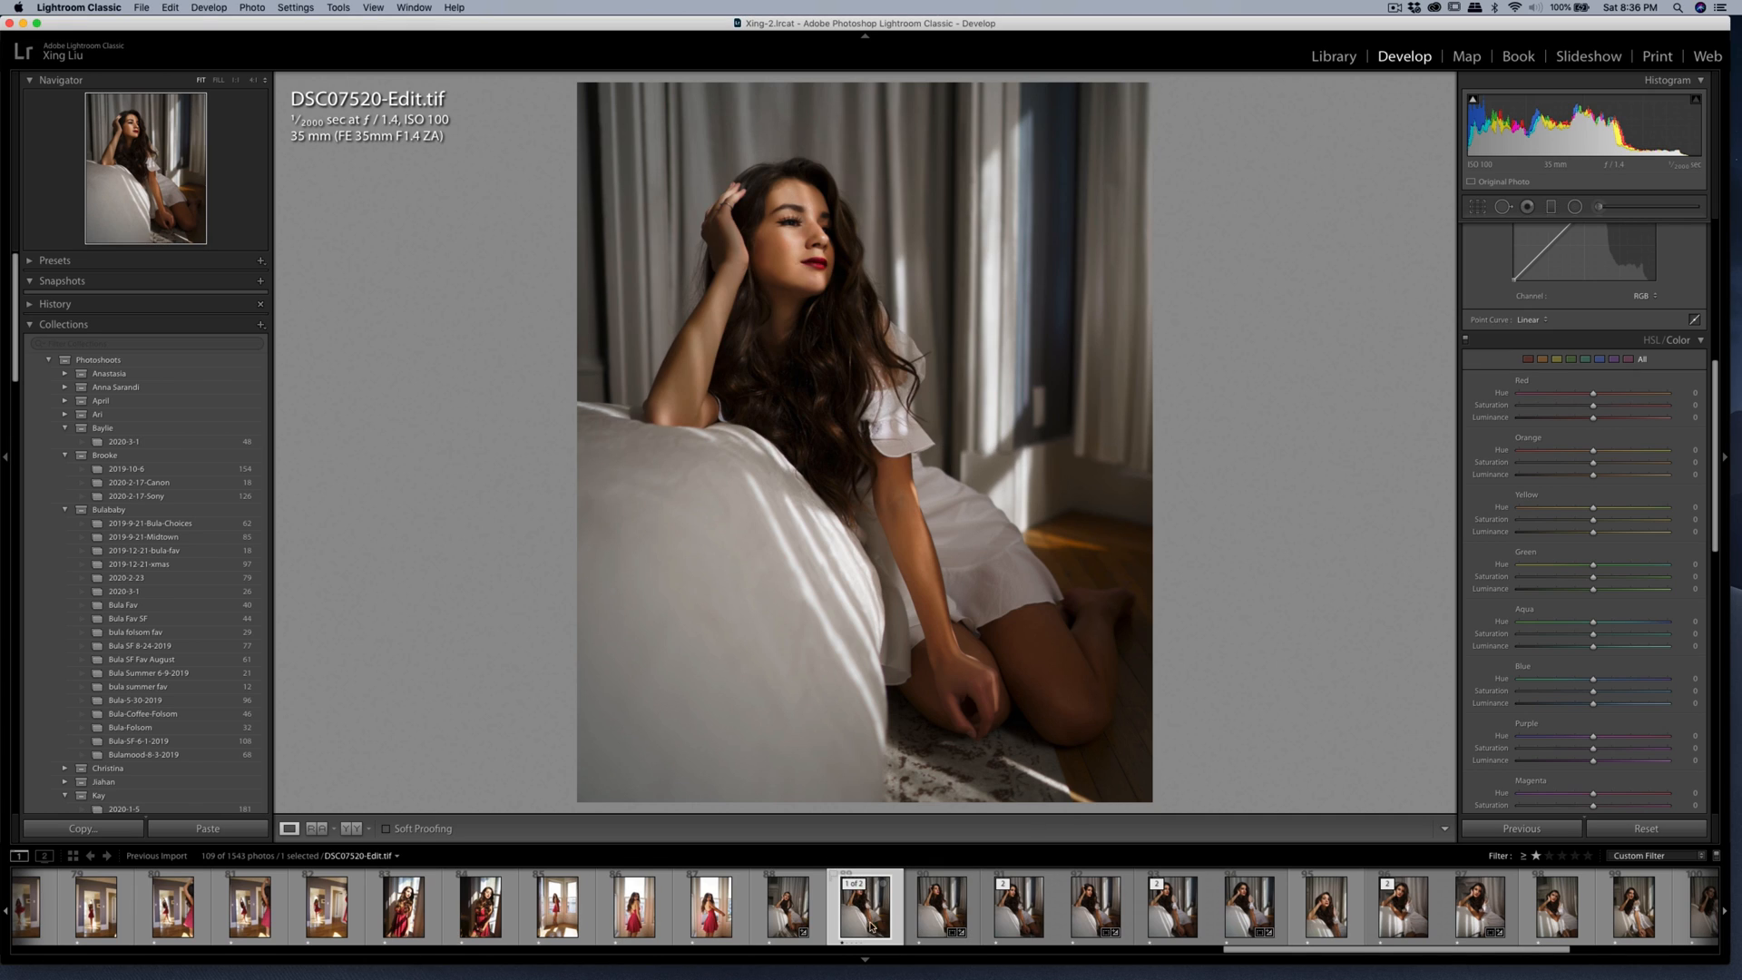
Open DSC07316.ARW, the red-dress window photo, and brush a Shadows adjustment over the woman's face with an amount of 17.
{"action": "left_click", "coordinate": [557, 907]}
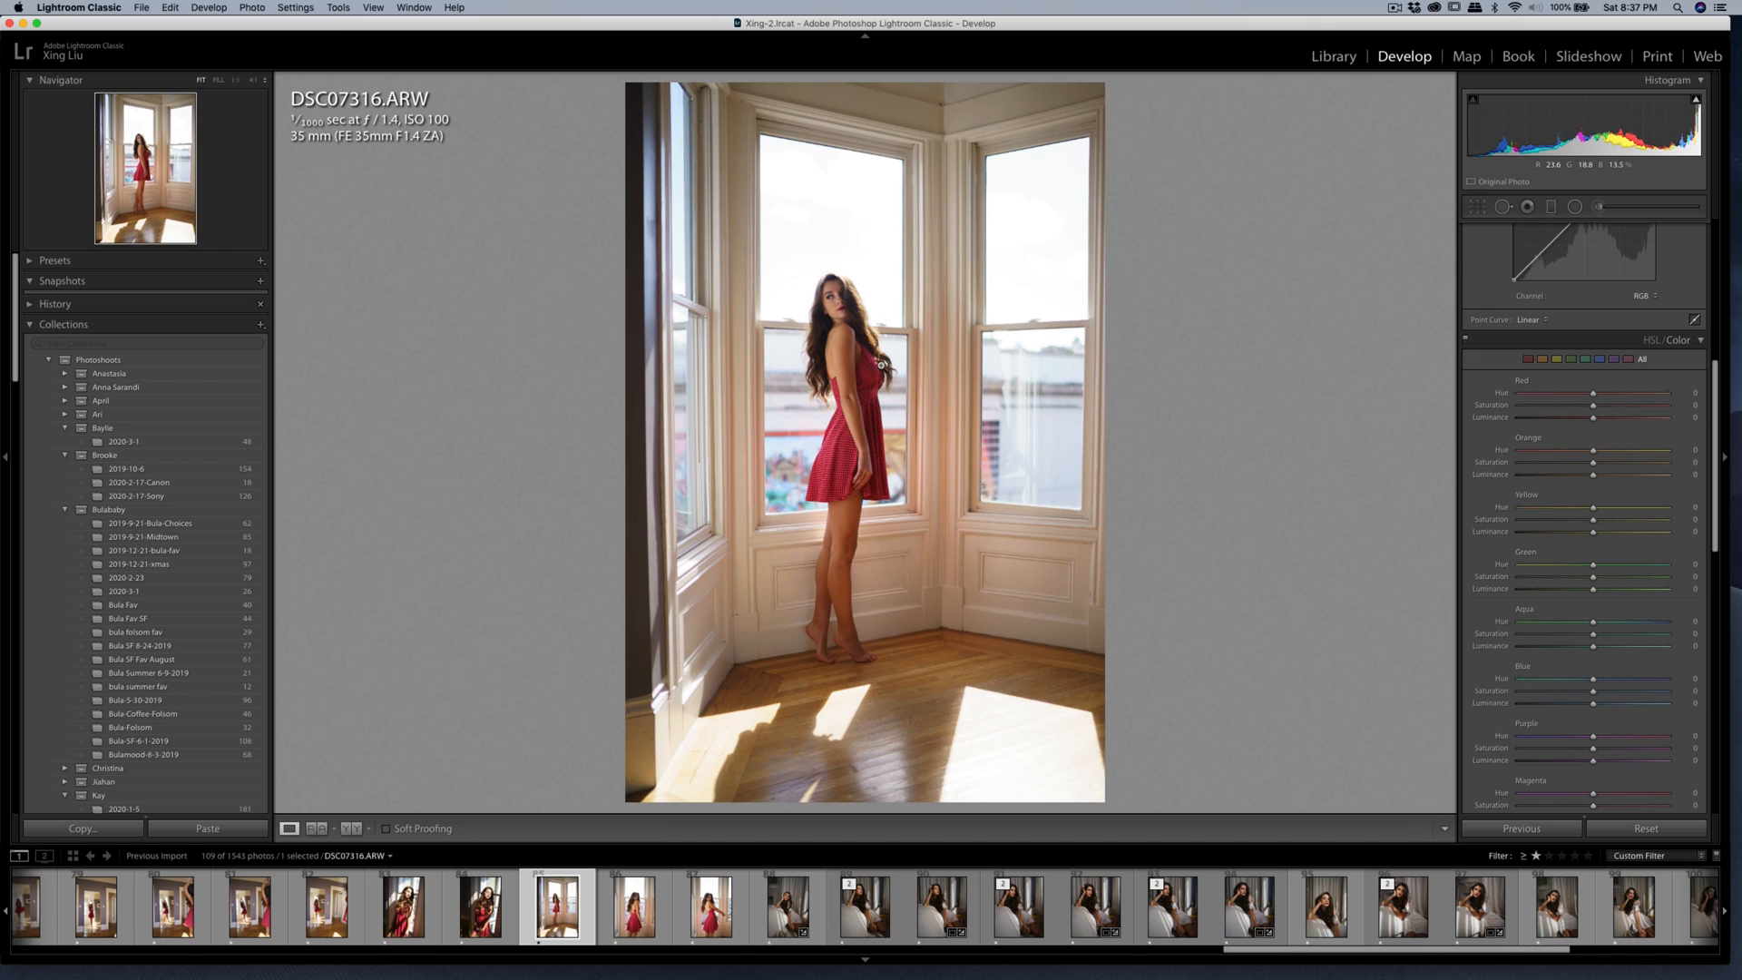
{"action": "left_click", "coordinate": [862, 327]}
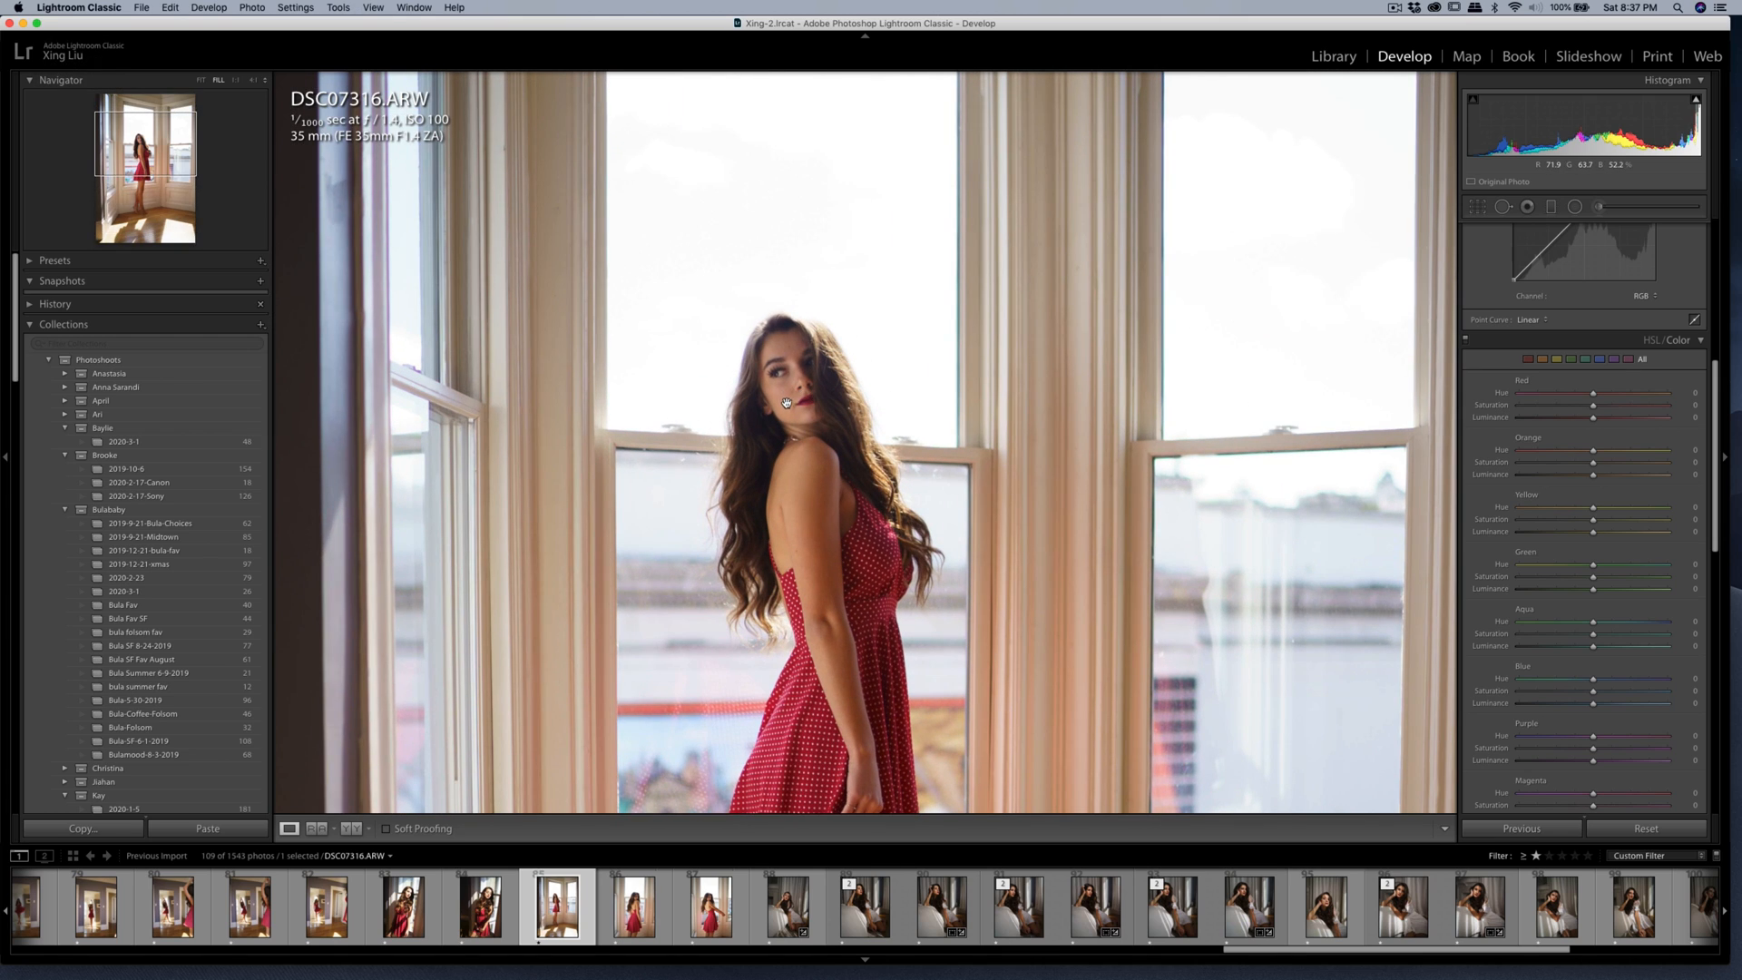
{"action": "left_click", "coordinate": [1598, 206]}
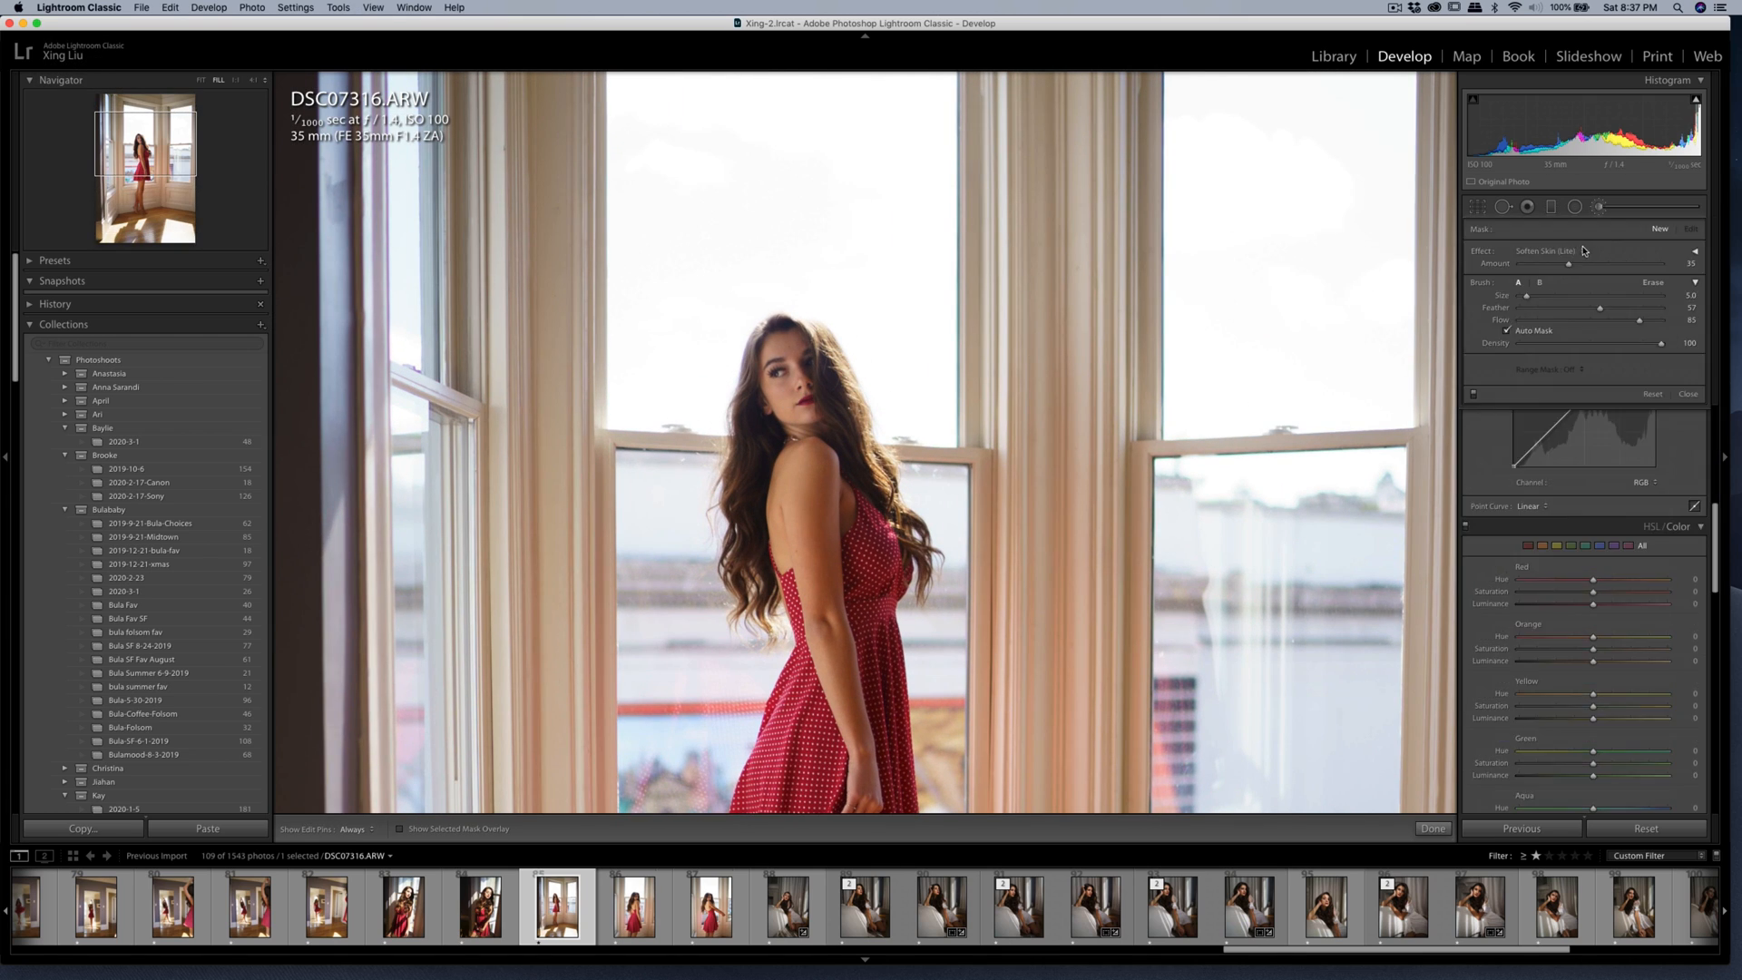
{"action": "left_click", "coordinate": [1584, 251]}
{"action": "left_click", "coordinate": [905, 309]}
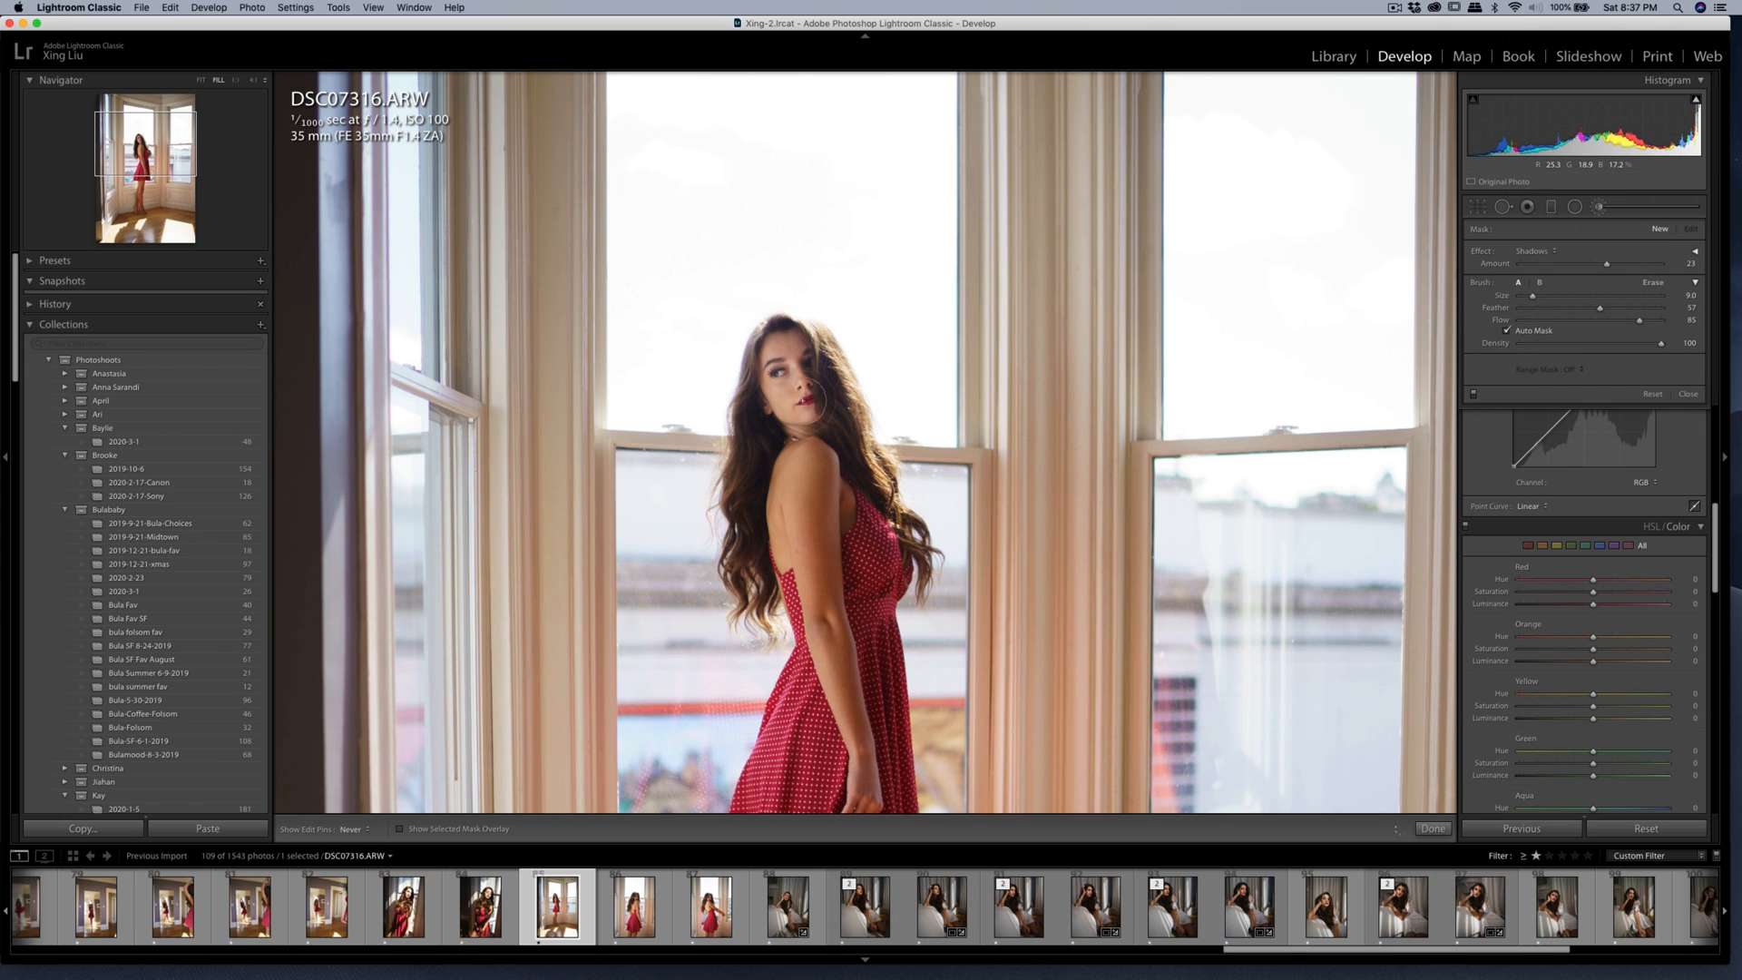
{"action": "left_click", "coordinate": [808, 403]}
{"action": "left_click_drag", "start_coordinate": [1602, 268], "coordinate": [1603, 270]}
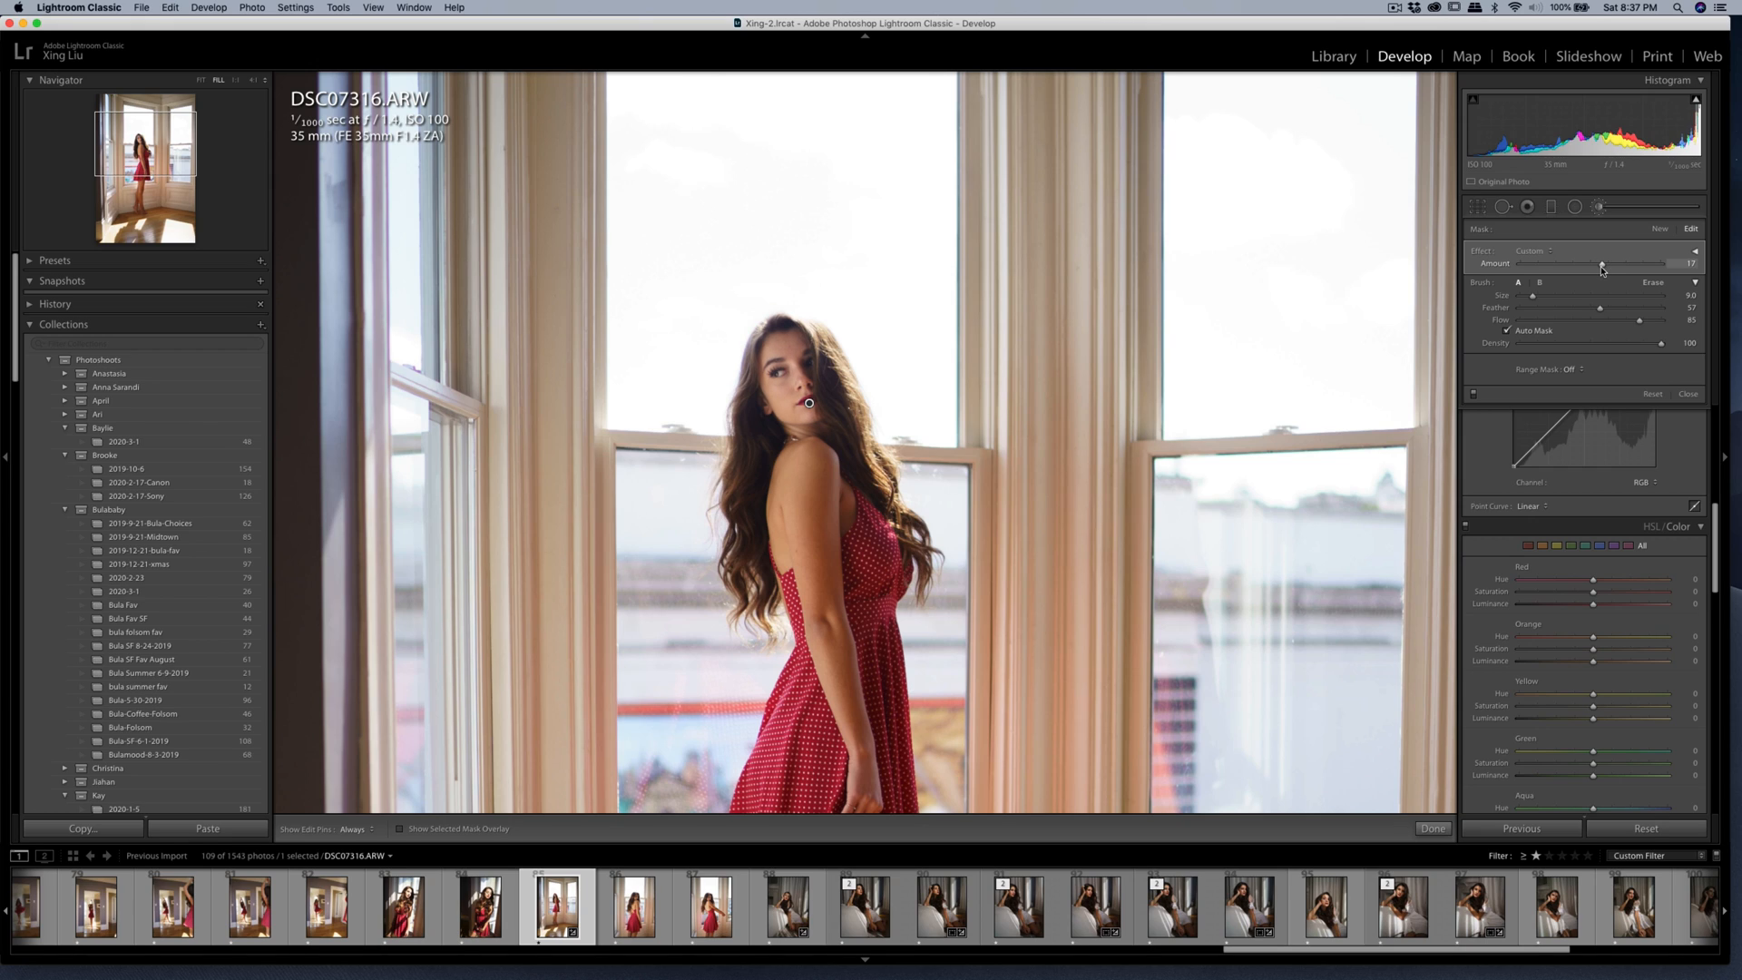
Extend the shadow-lifting brush adjustment over the woman's arm and hand with a brush size of 15.
{"action": "key", "text": "h"}
{"action": "left_click_drag", "start_coordinate": [840, 689], "coordinate": [848, 798]}
{"action": "scroll", "coordinate": [849, 522], "scroll_direction": "up", "scroll_amount": 3}
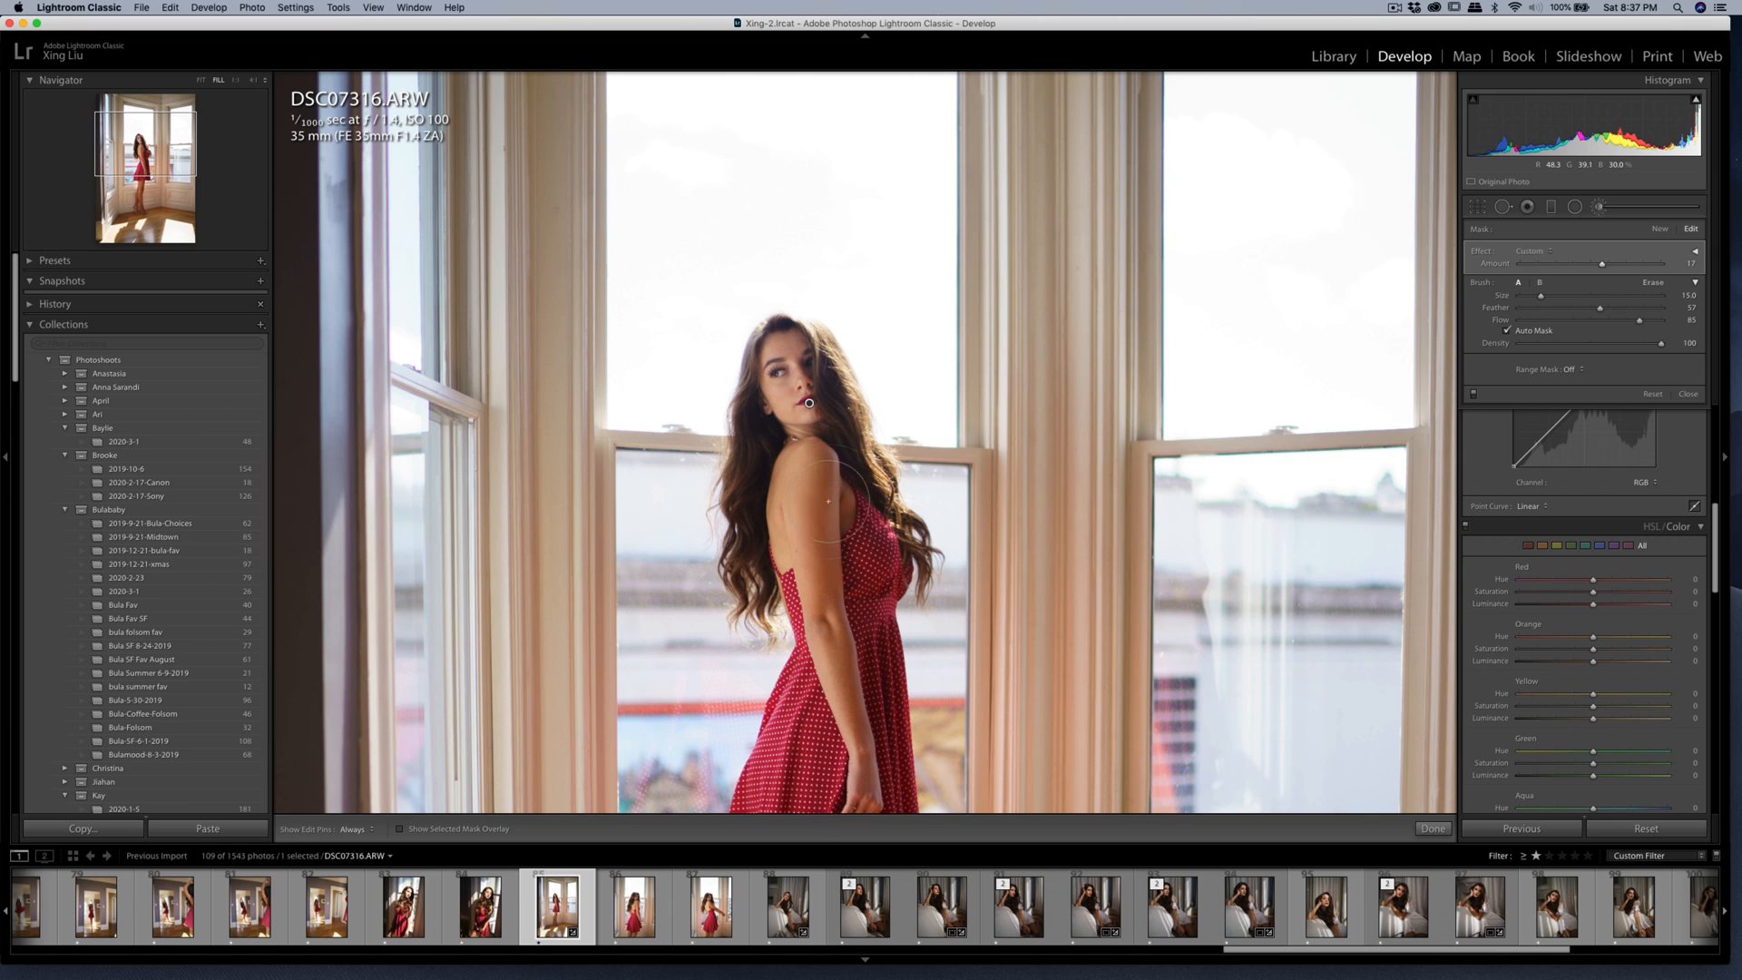
{"action": "key", "text": "h"}
Heal the skin under the woman's eye and on her cheek with a brush size of 18.
{"action": "key", "text": "q"}
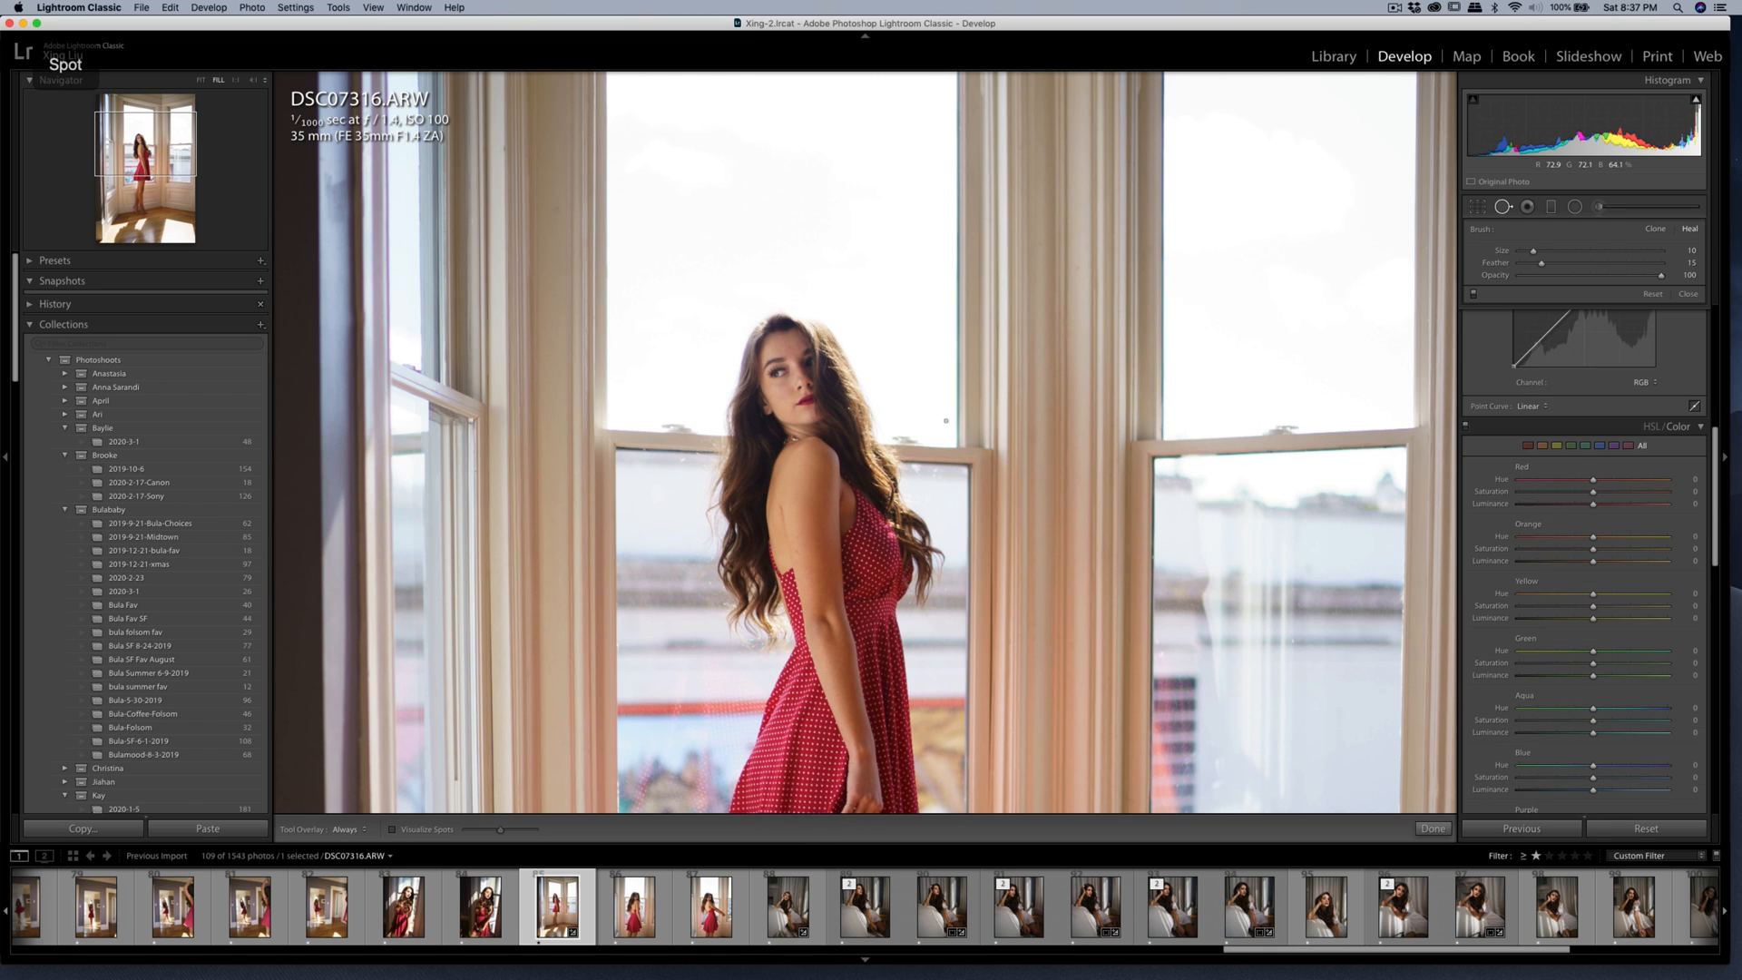
{"action": "key", "text": "super+equal"}
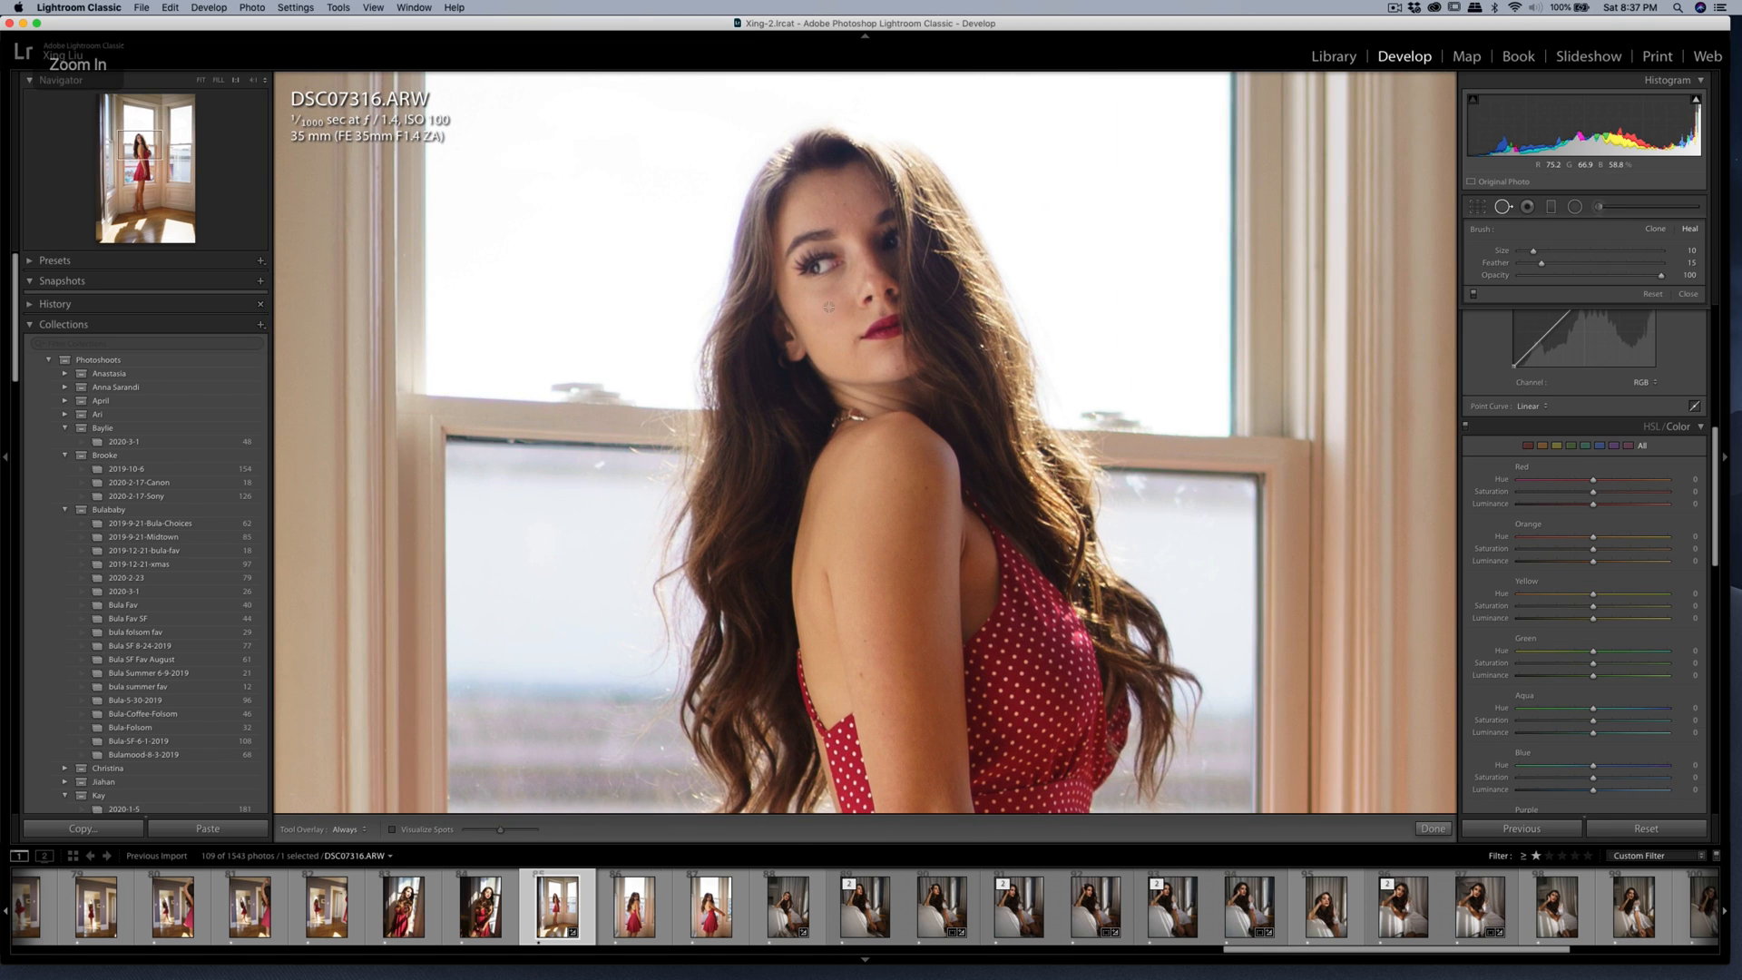
{"action": "left_click", "coordinate": [818, 293]}
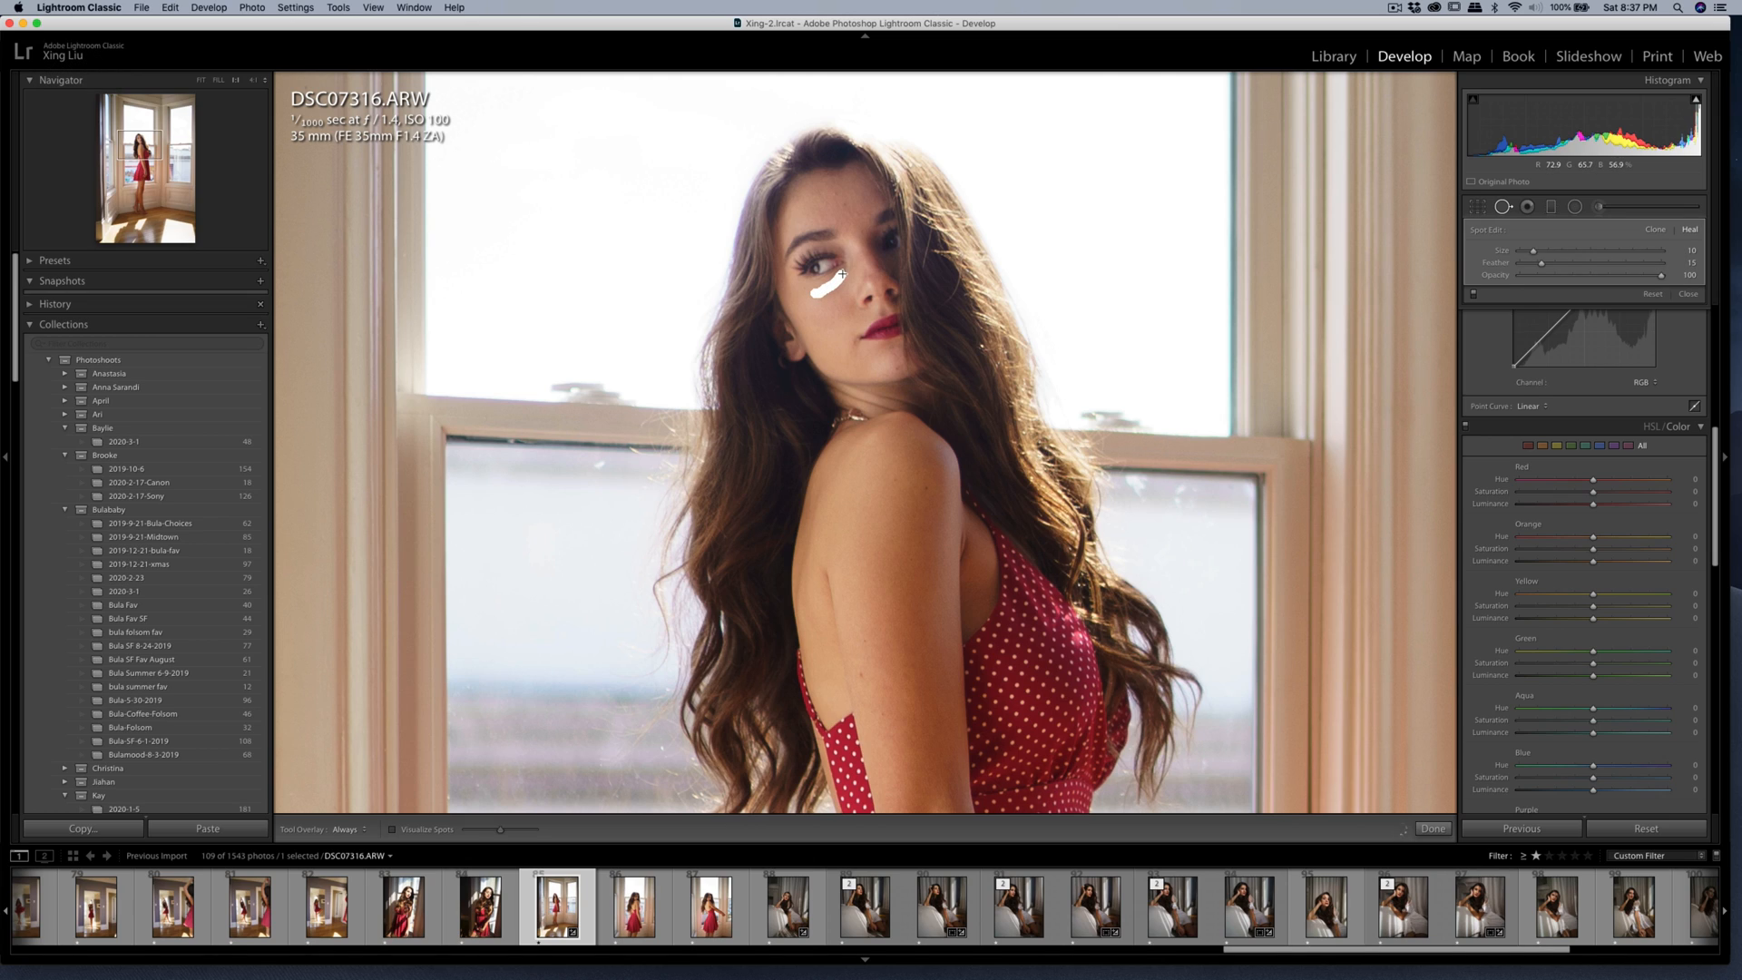
{"action": "left_click_drag", "start_coordinate": [843, 272], "coordinate": [832, 303]}
Brush the Soften Skin (Lite) effect over the woman's face with an amount of 35 and a brush size of 3.
{"action": "key", "text": "k"}
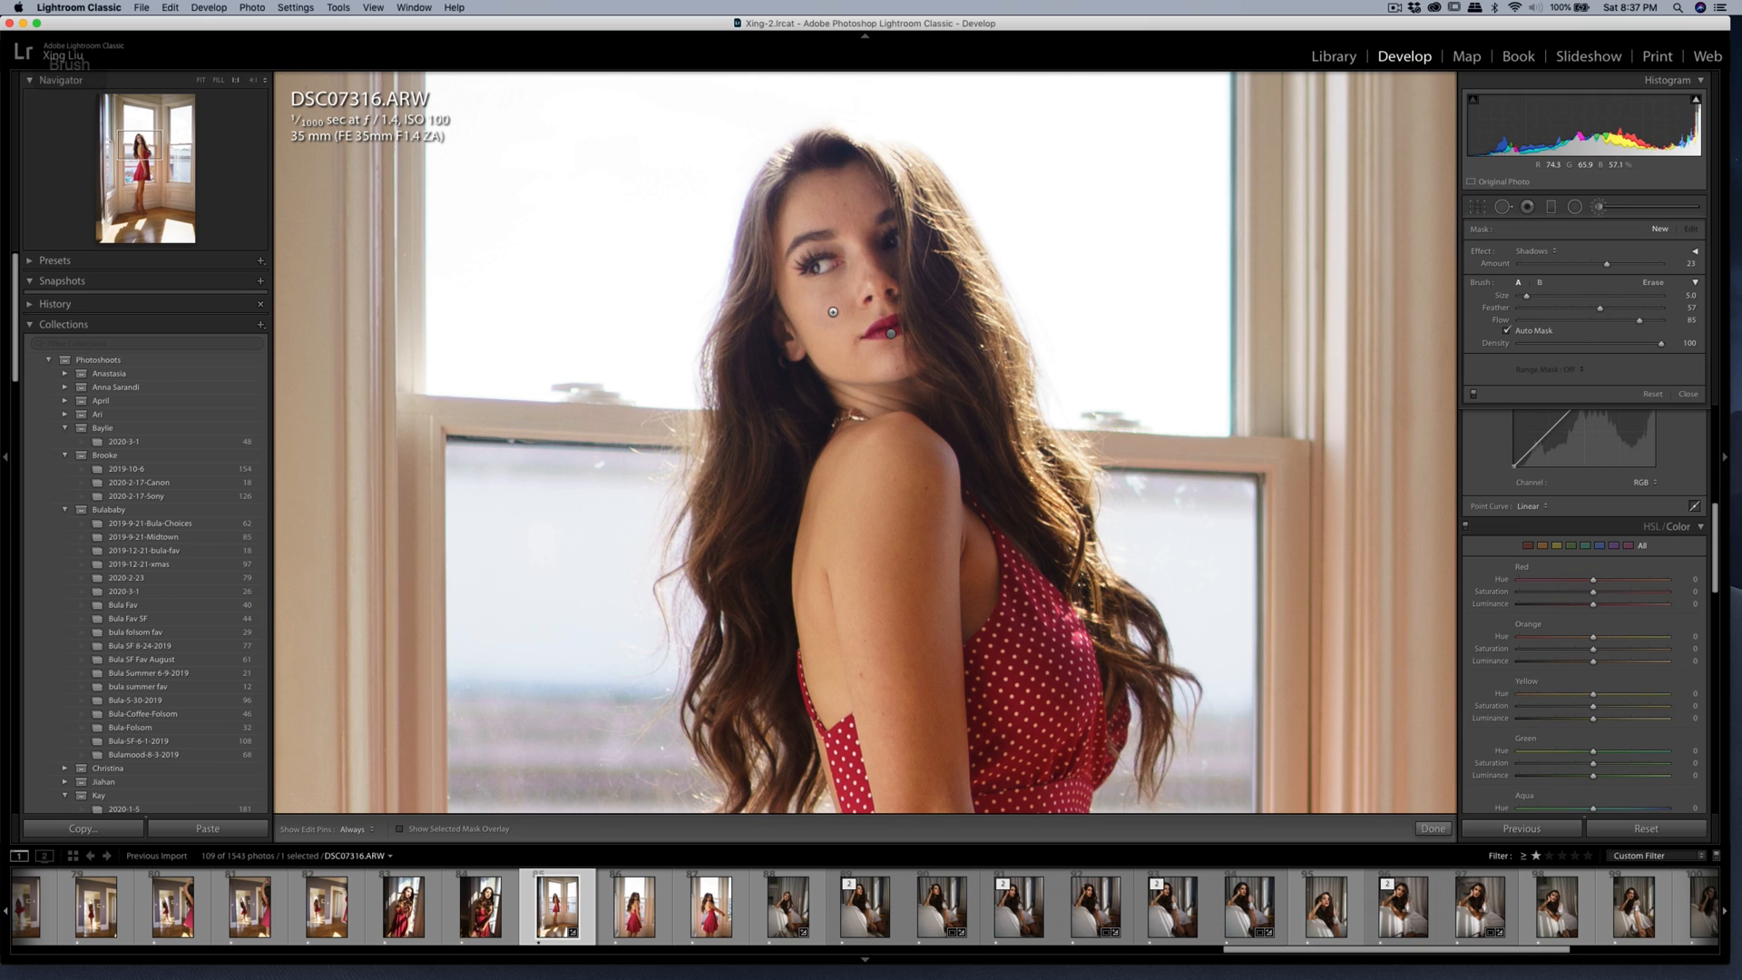
{"action": "scroll", "coordinate": [841, 291], "scroll_direction": "up", "scroll_amount": 2}
{"action": "left_click", "coordinate": [1533, 250]}
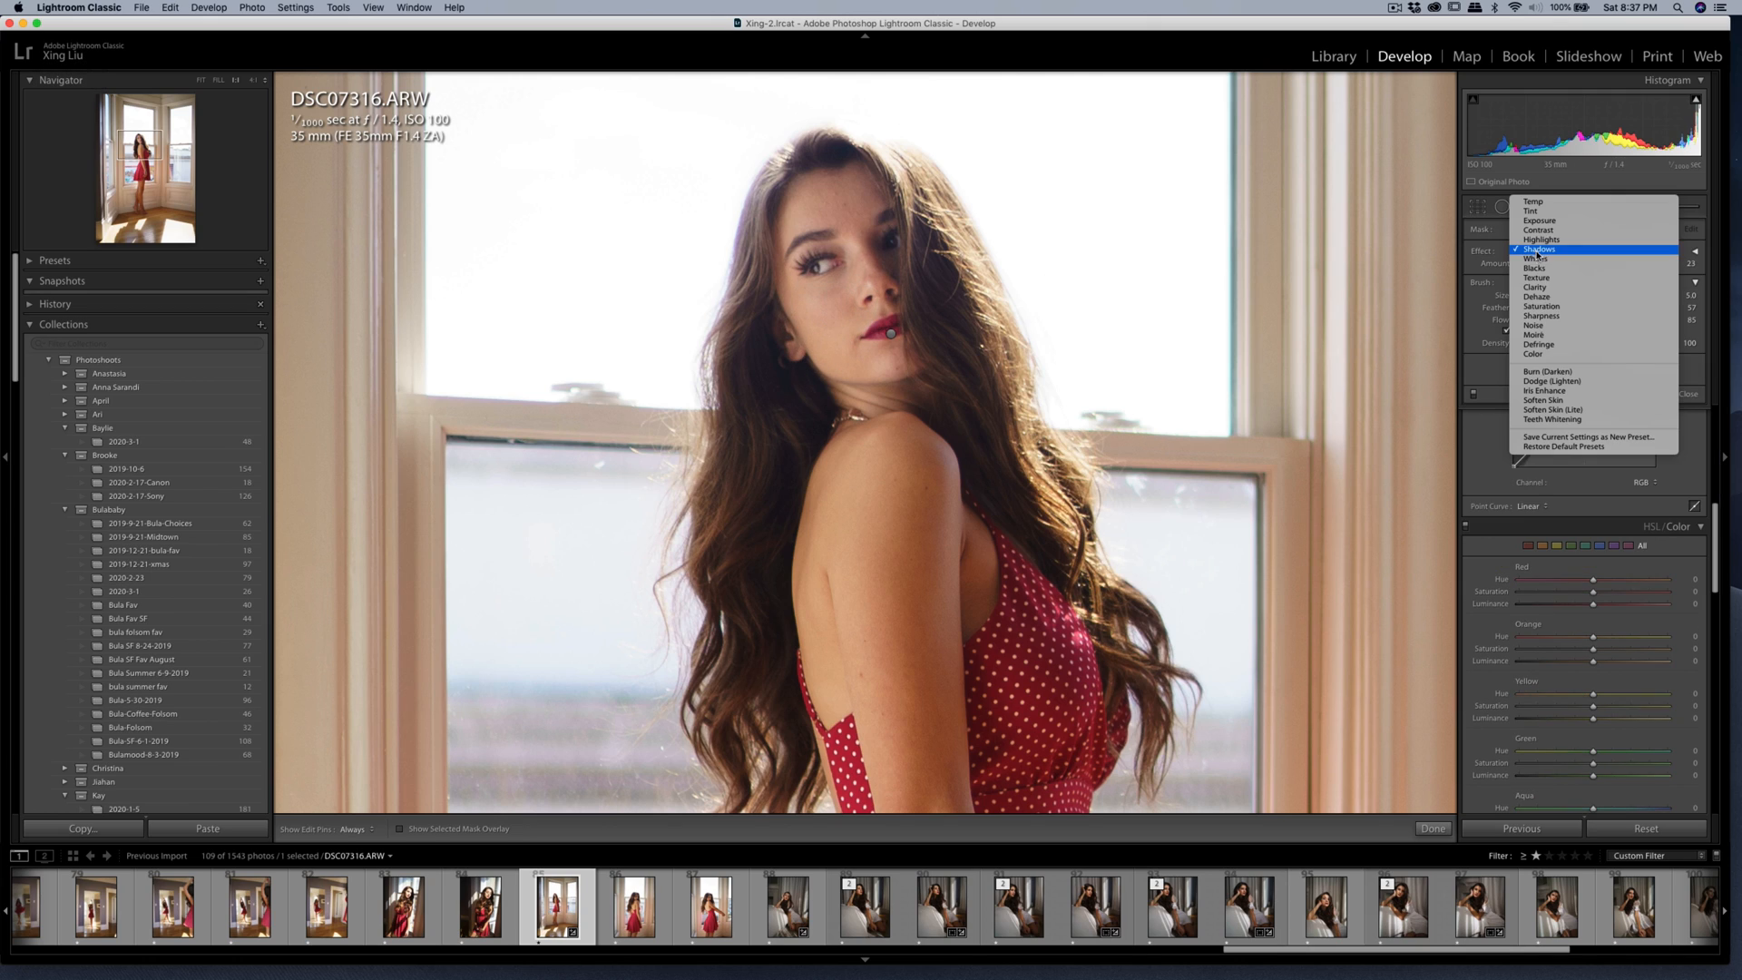
{"action": "key", "text": "Return"}
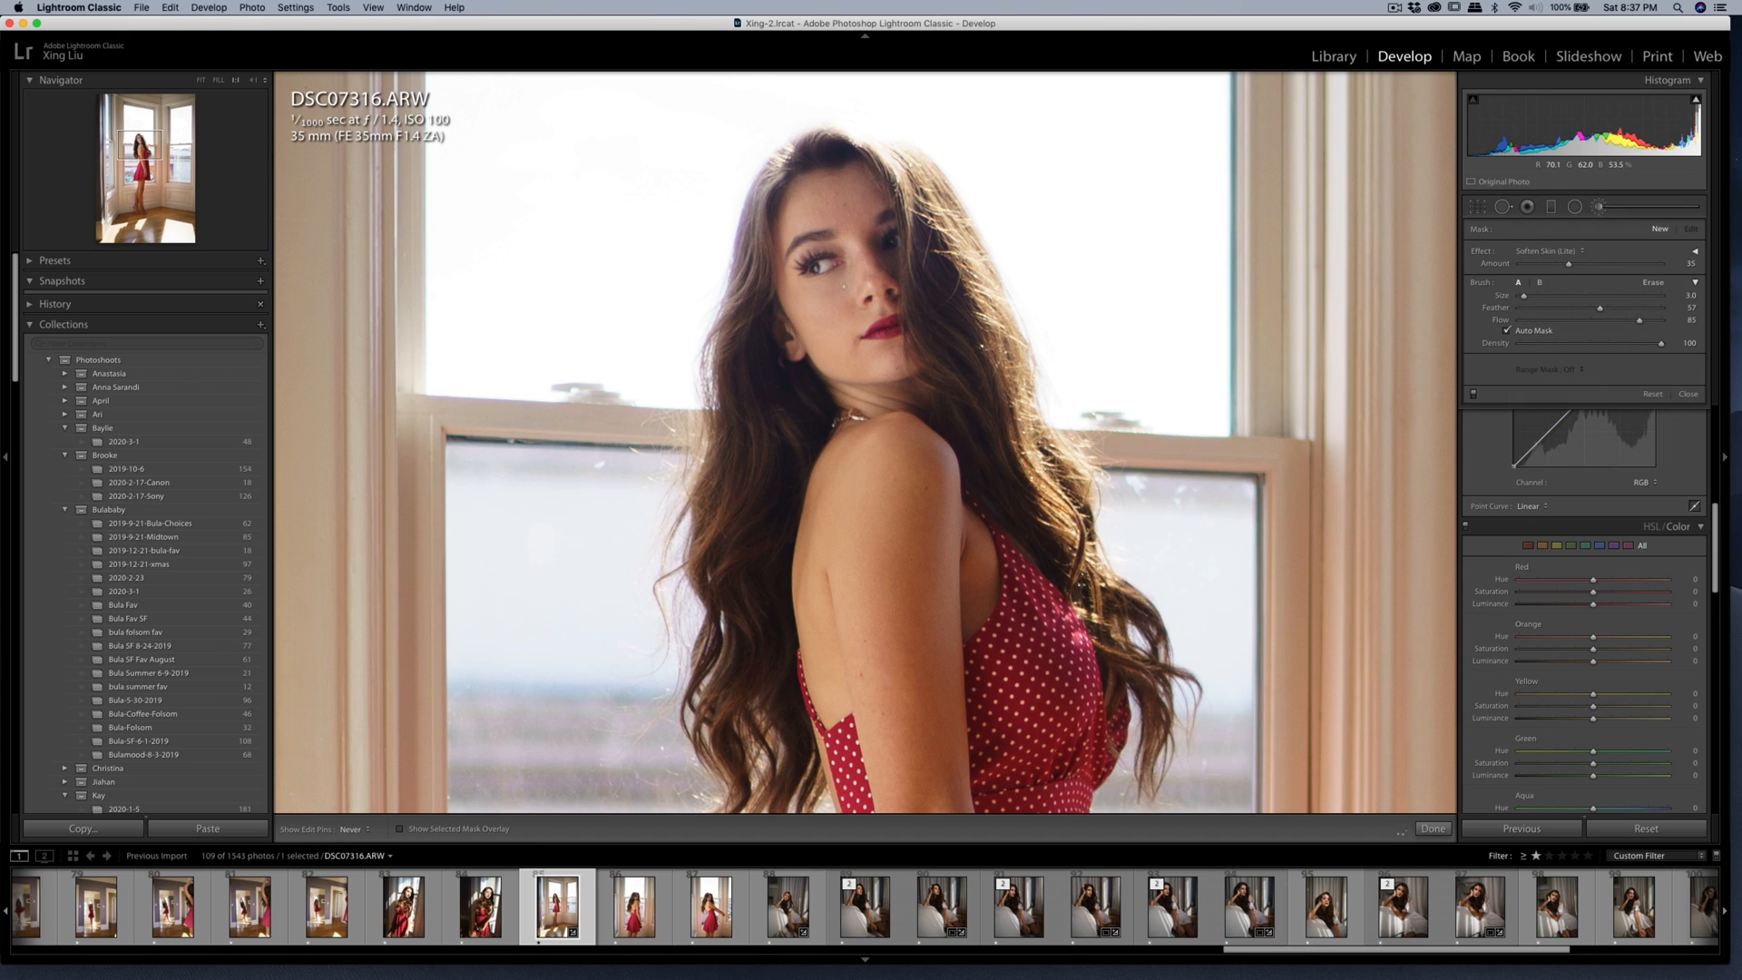
{"action": "left_click_drag", "start_coordinate": [826, 306], "coordinate": [816, 332]}
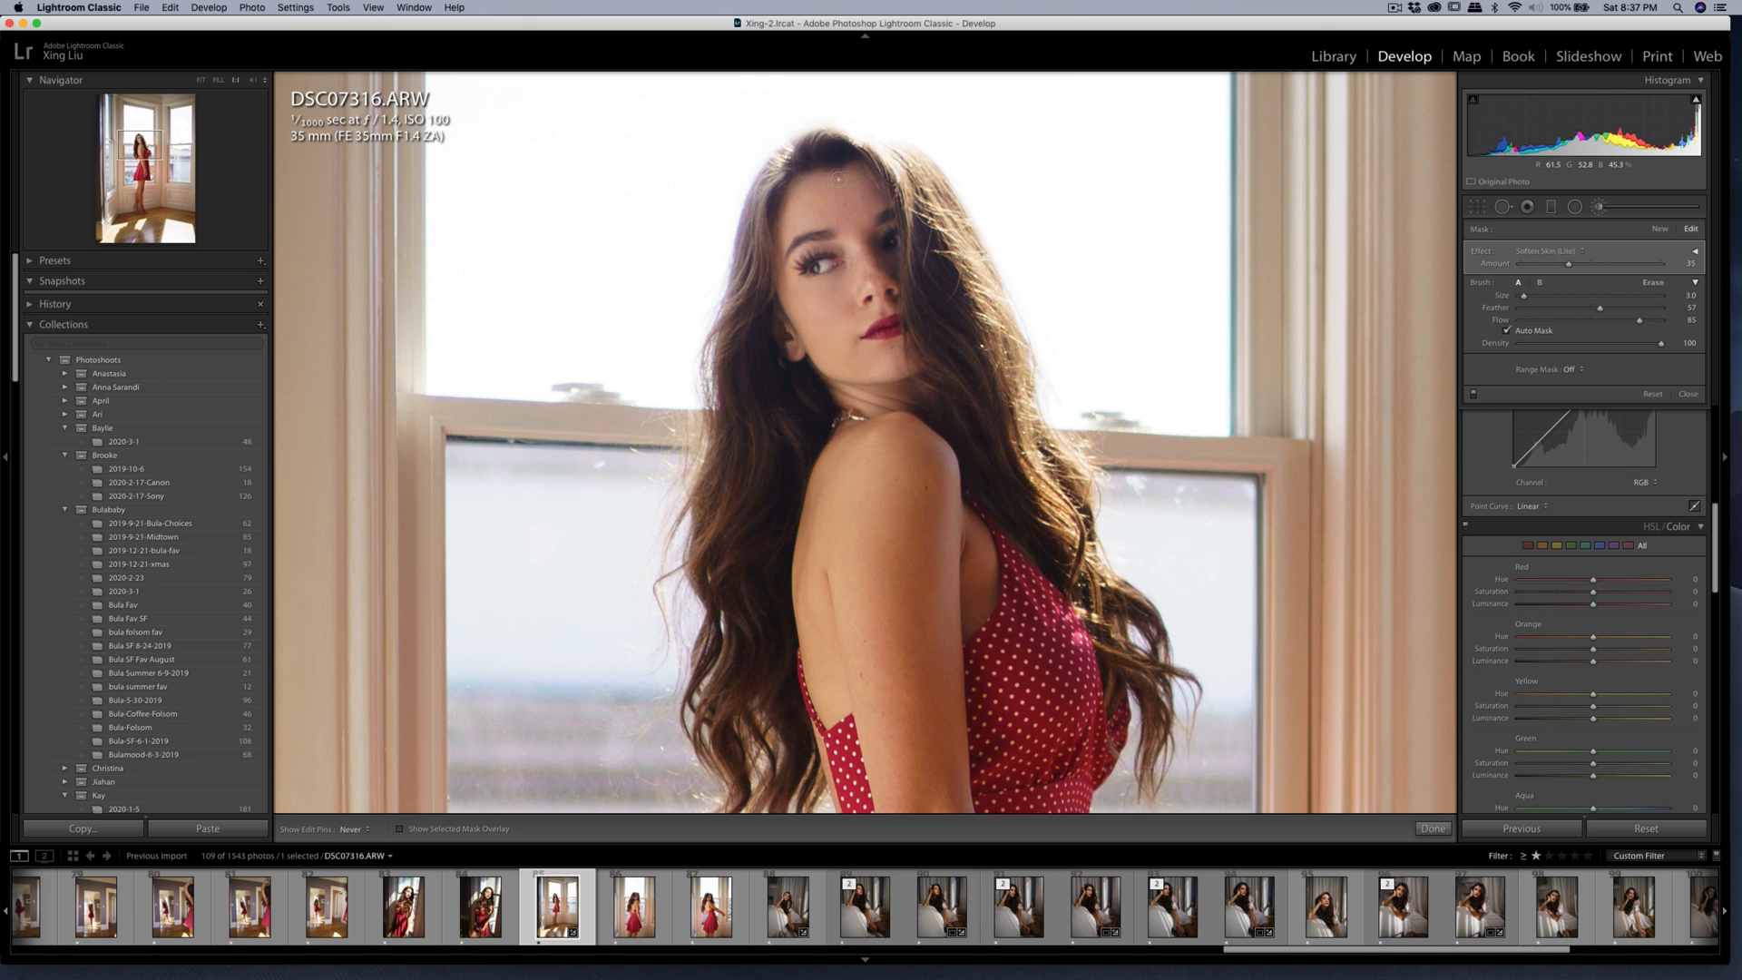
Heal the small spots on the woman's forehead with a brush size of 7.
{"action": "key", "text": "q"}
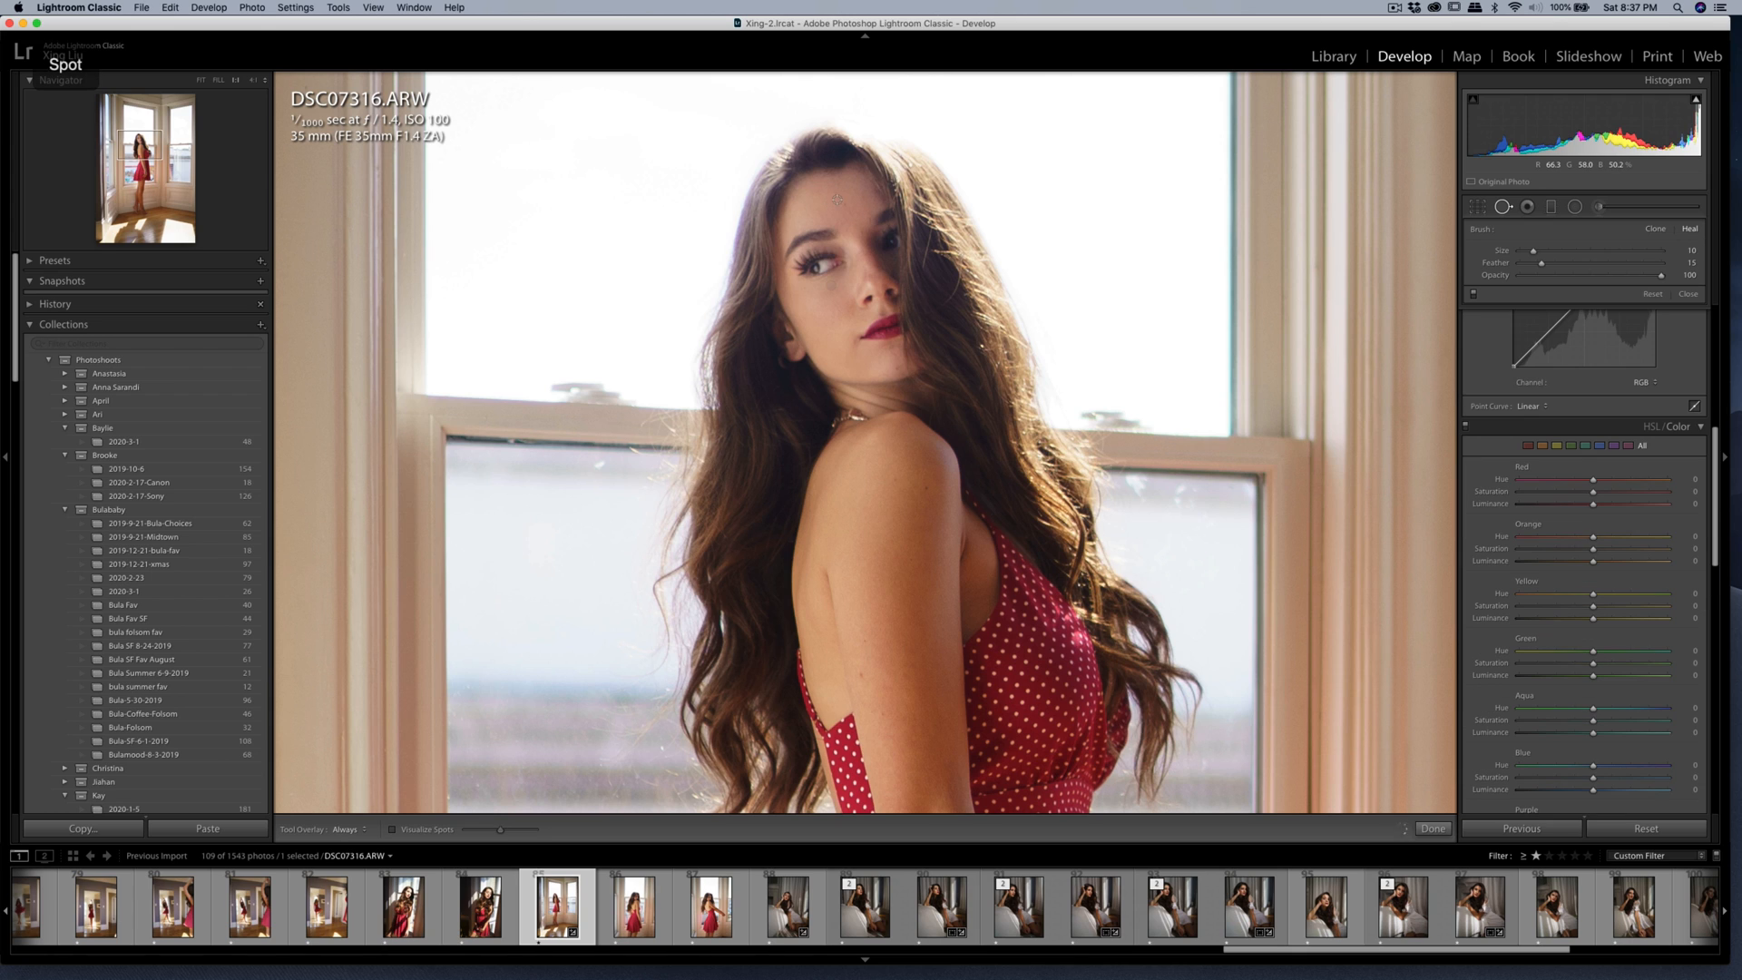
{"action": "key", "text": "q"}
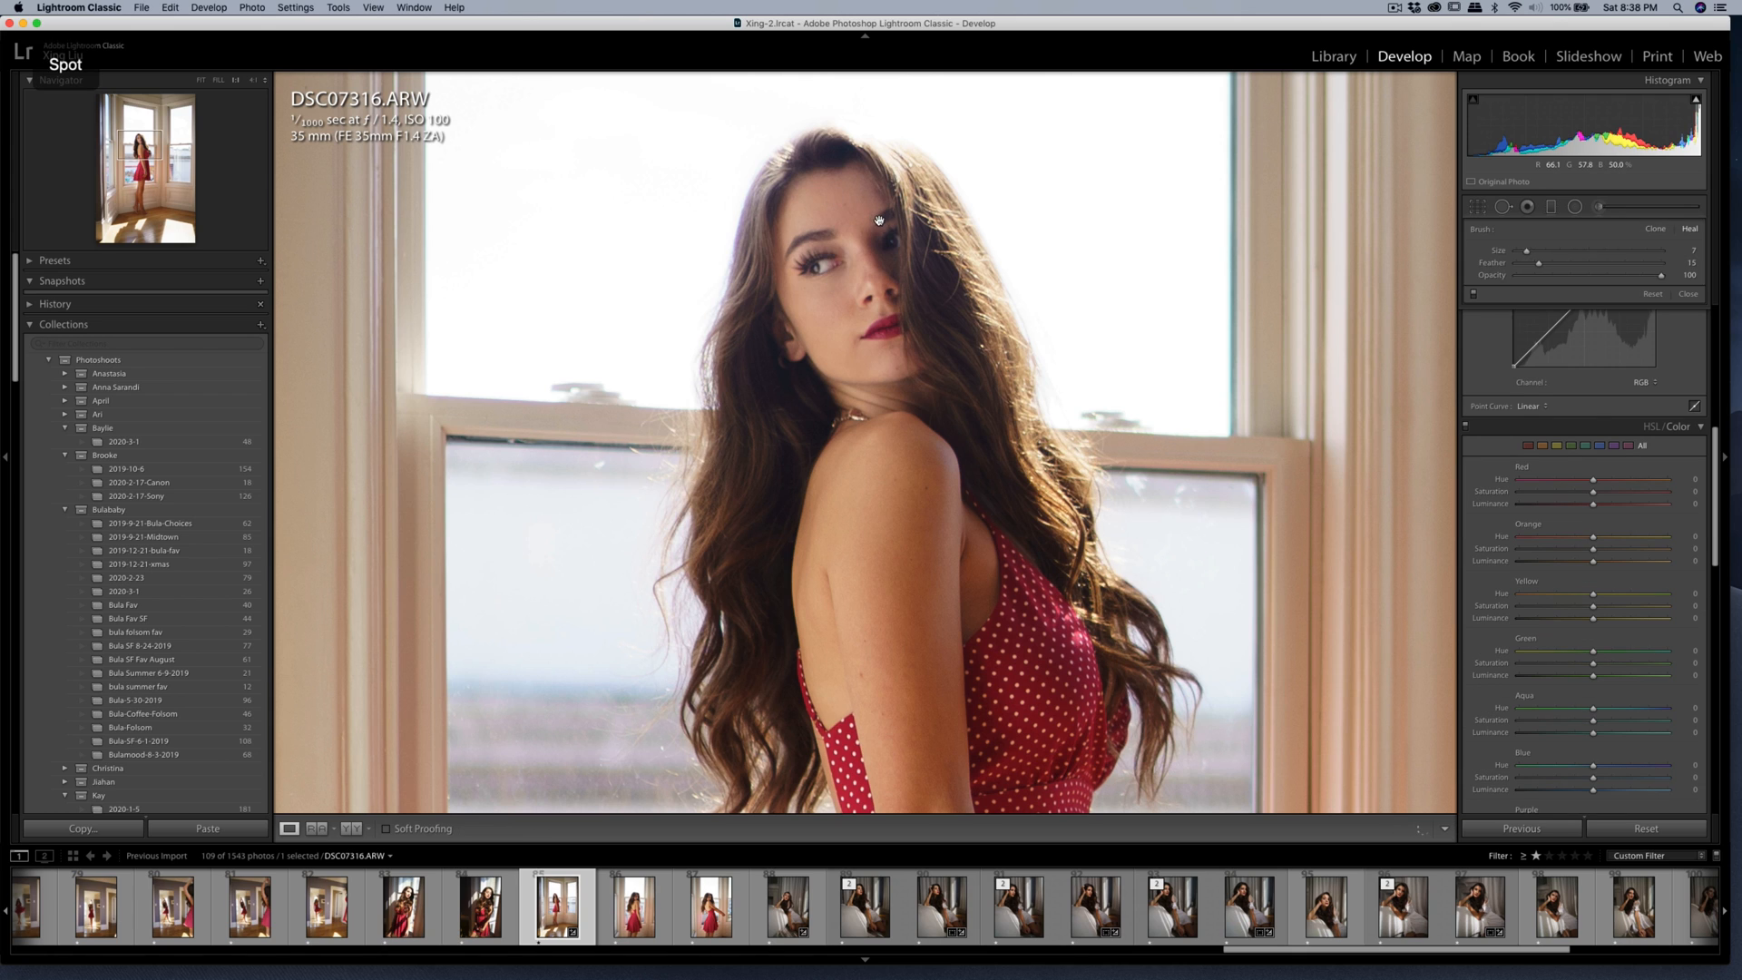
{"action": "left_click", "coordinate": [869, 289]}
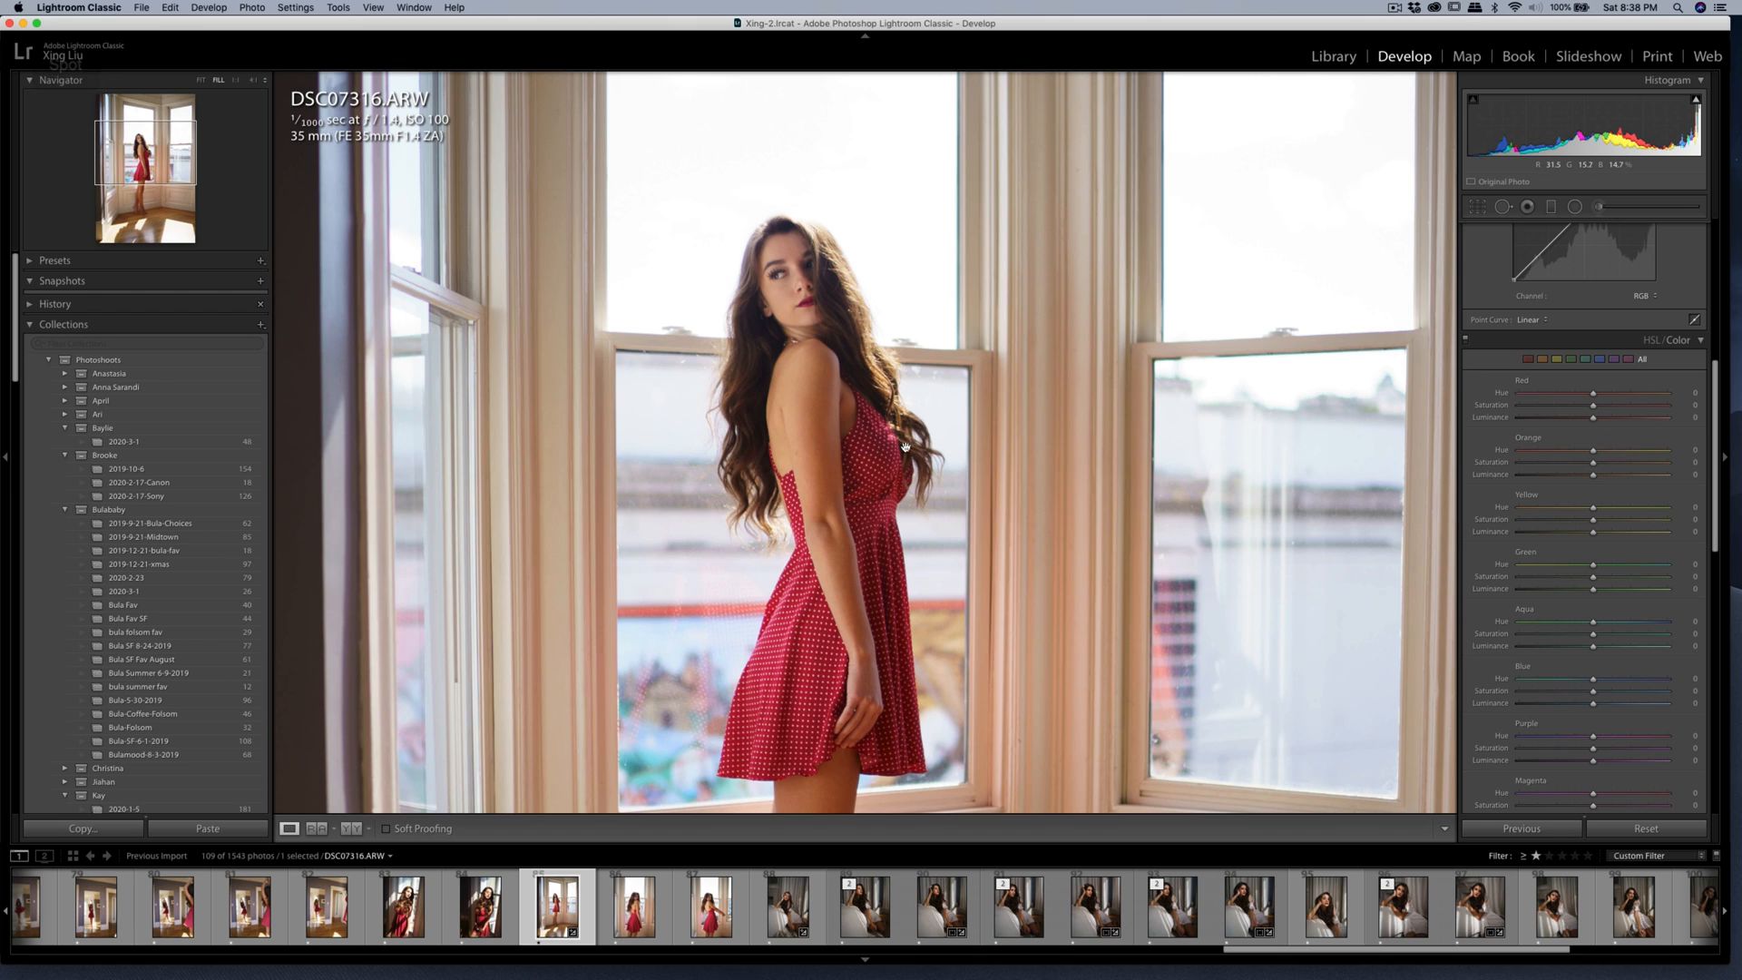
Reduce the yellow saturation to -7, then set Contrast to +34 and Highlights to -16.
{"action": "key", "text": "super+minus"}
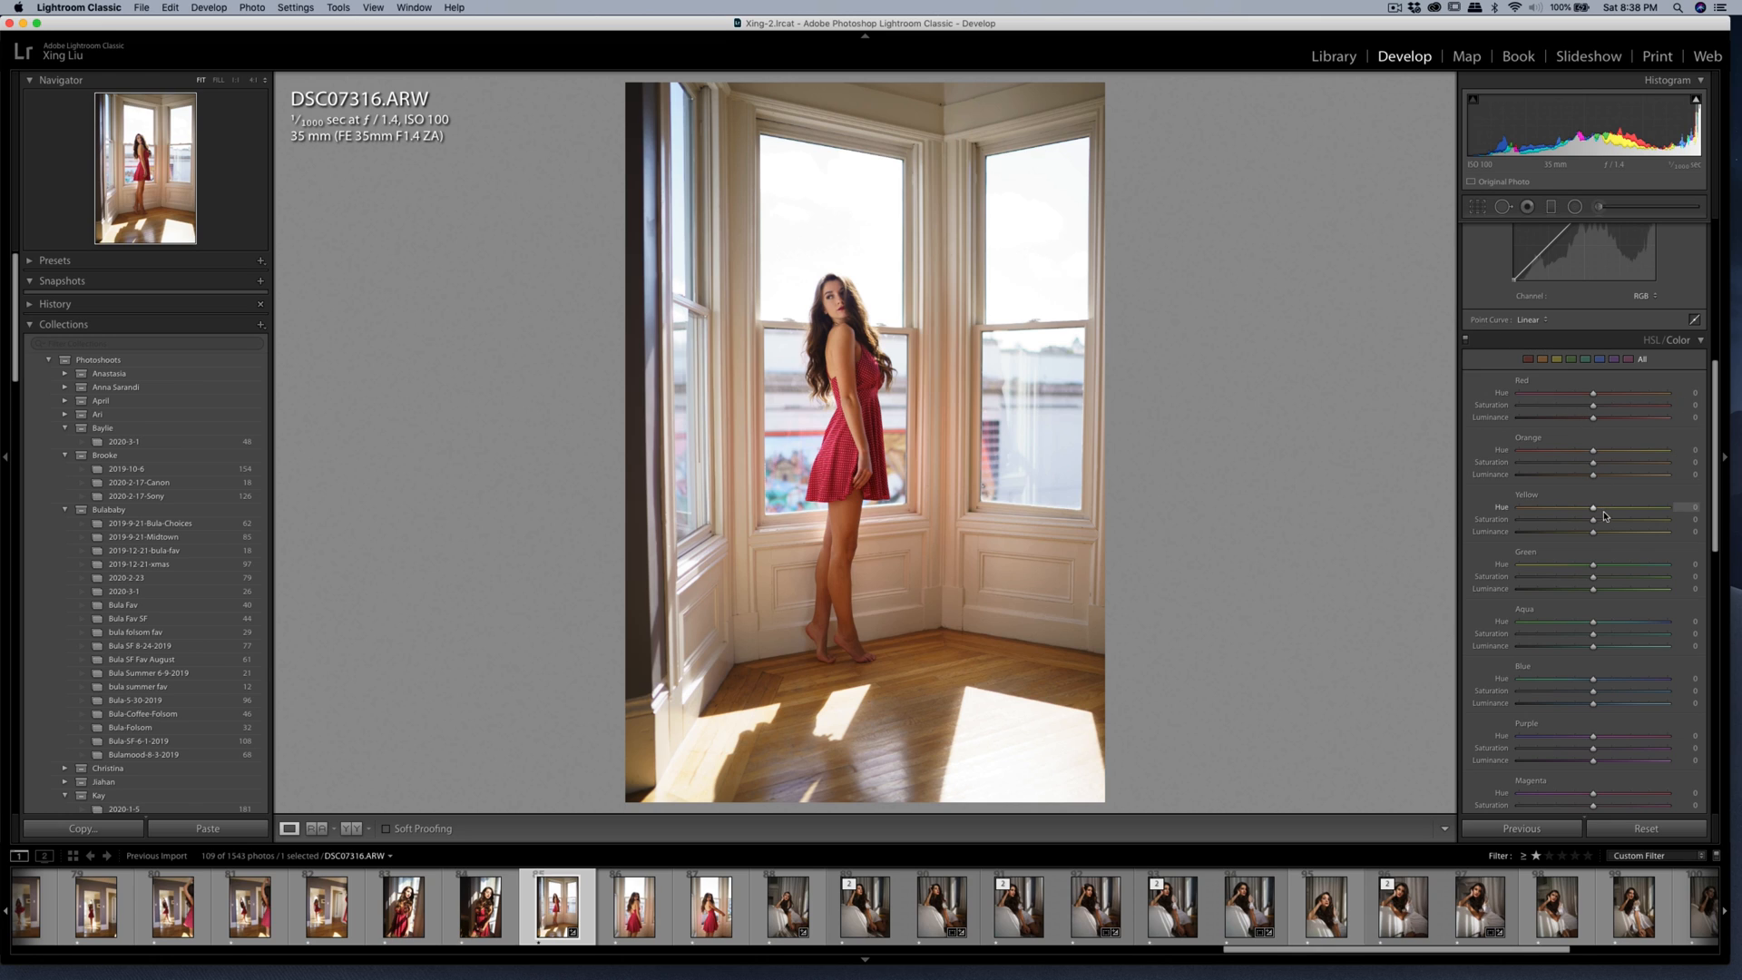
{"action": "scroll", "coordinate": [1592, 508], "scroll_direction": "up", "scroll_amount": 10}
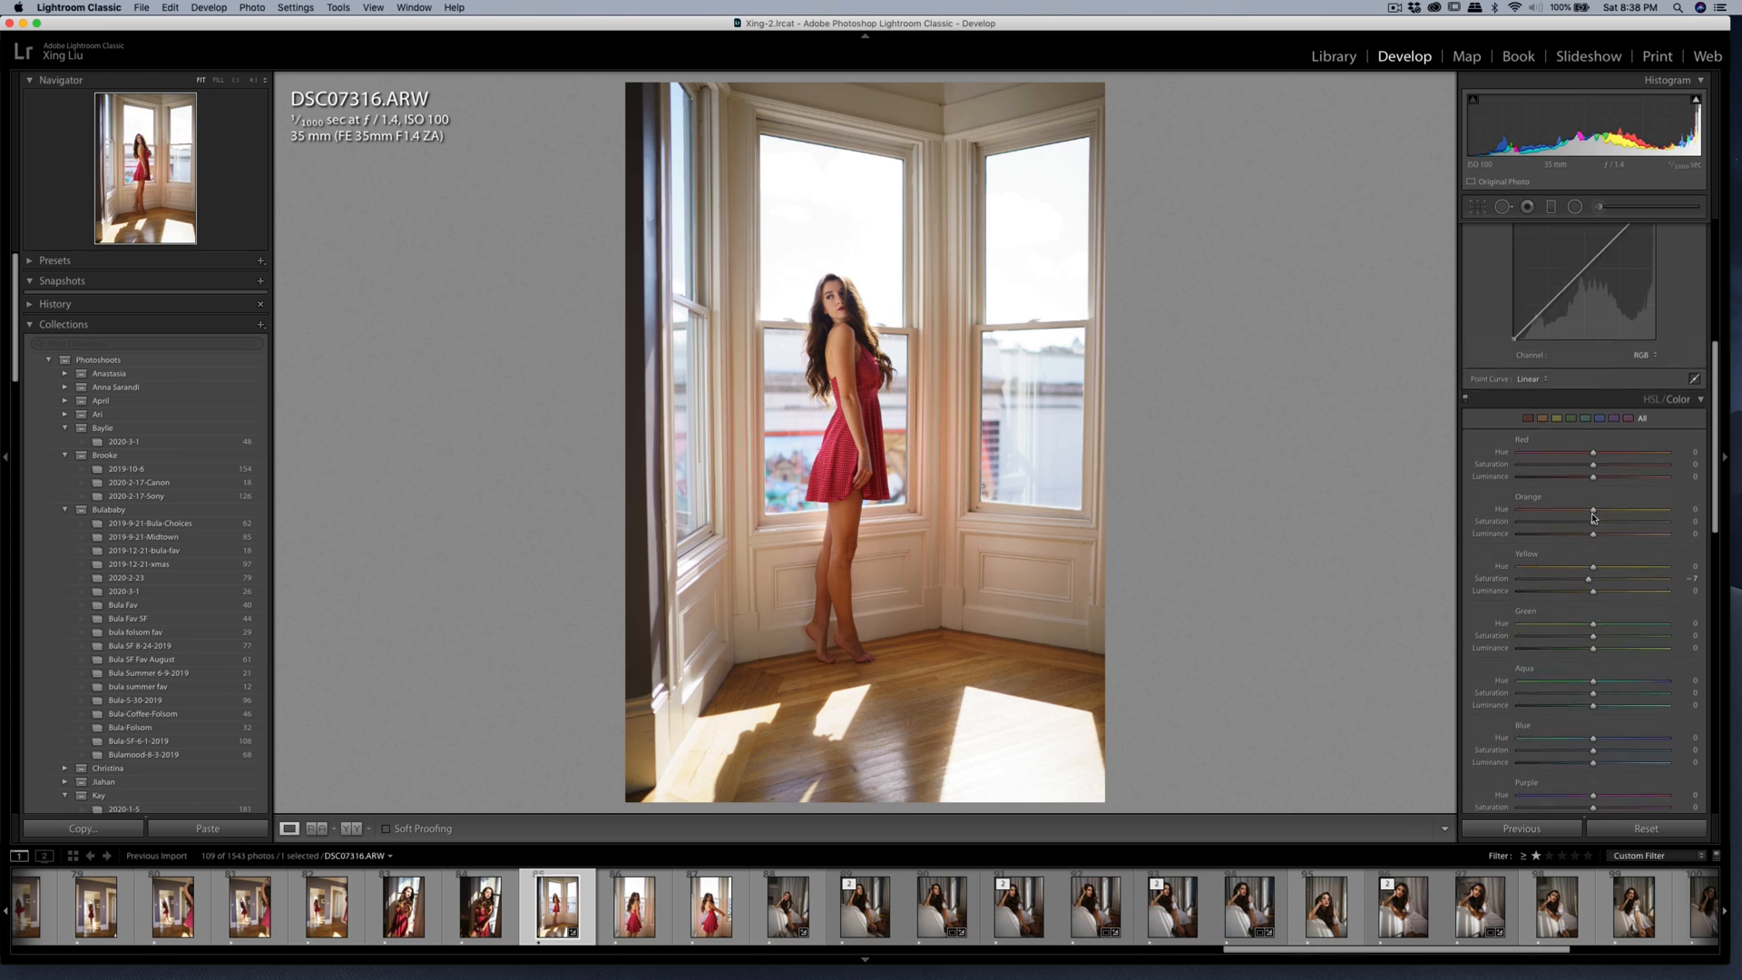
{"action": "mouse_move", "coordinate": [1589, 375]}
{"action": "left_mouse_down"}
{"action": "mouse_move", "coordinate": [1611, 376]}
{"action": "mouse_move", "coordinate": [1582, 404]}
{"action": "left_mouse_up"}
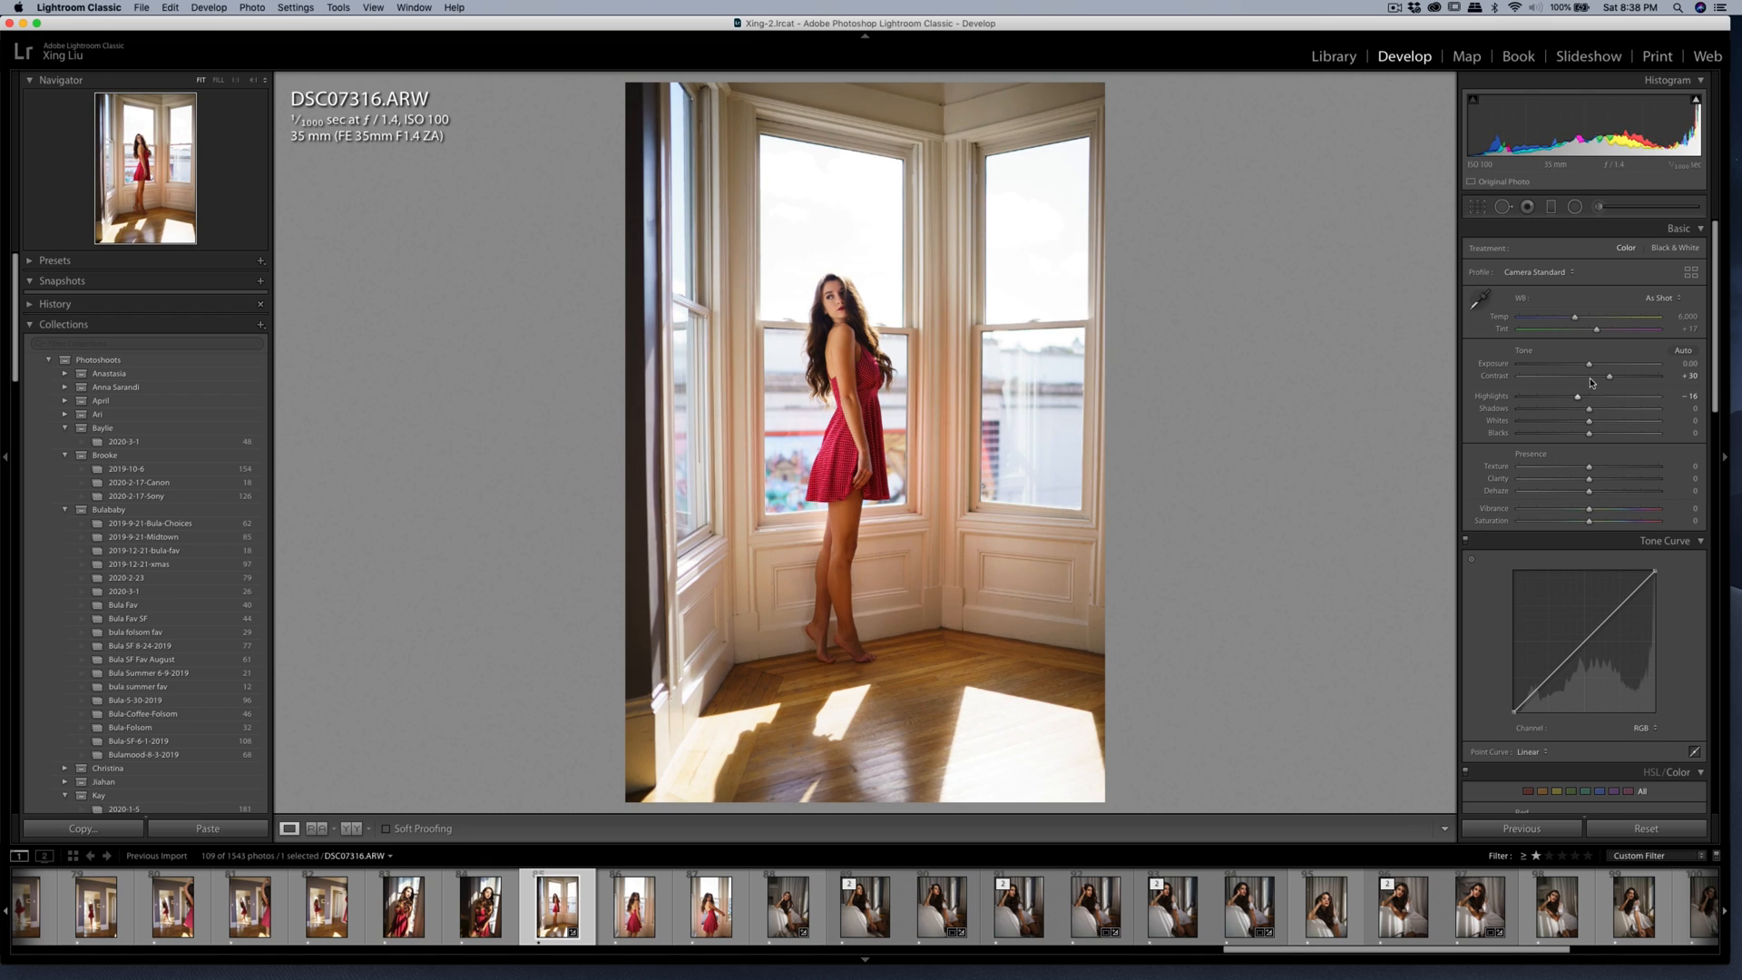
{"action": "left_click_drag", "start_coordinate": [1576, 317], "coordinate": [1572, 323]}
{"action": "key", "text": "super+z"}
{"action": "left_click_drag", "start_coordinate": [1609, 376], "coordinate": [1611, 383]}
Brush a Shadows adjustment over the woman's arm and feet with a brush size of 6 and adjust its amount.
{"action": "left_click", "coordinate": [1600, 207]}
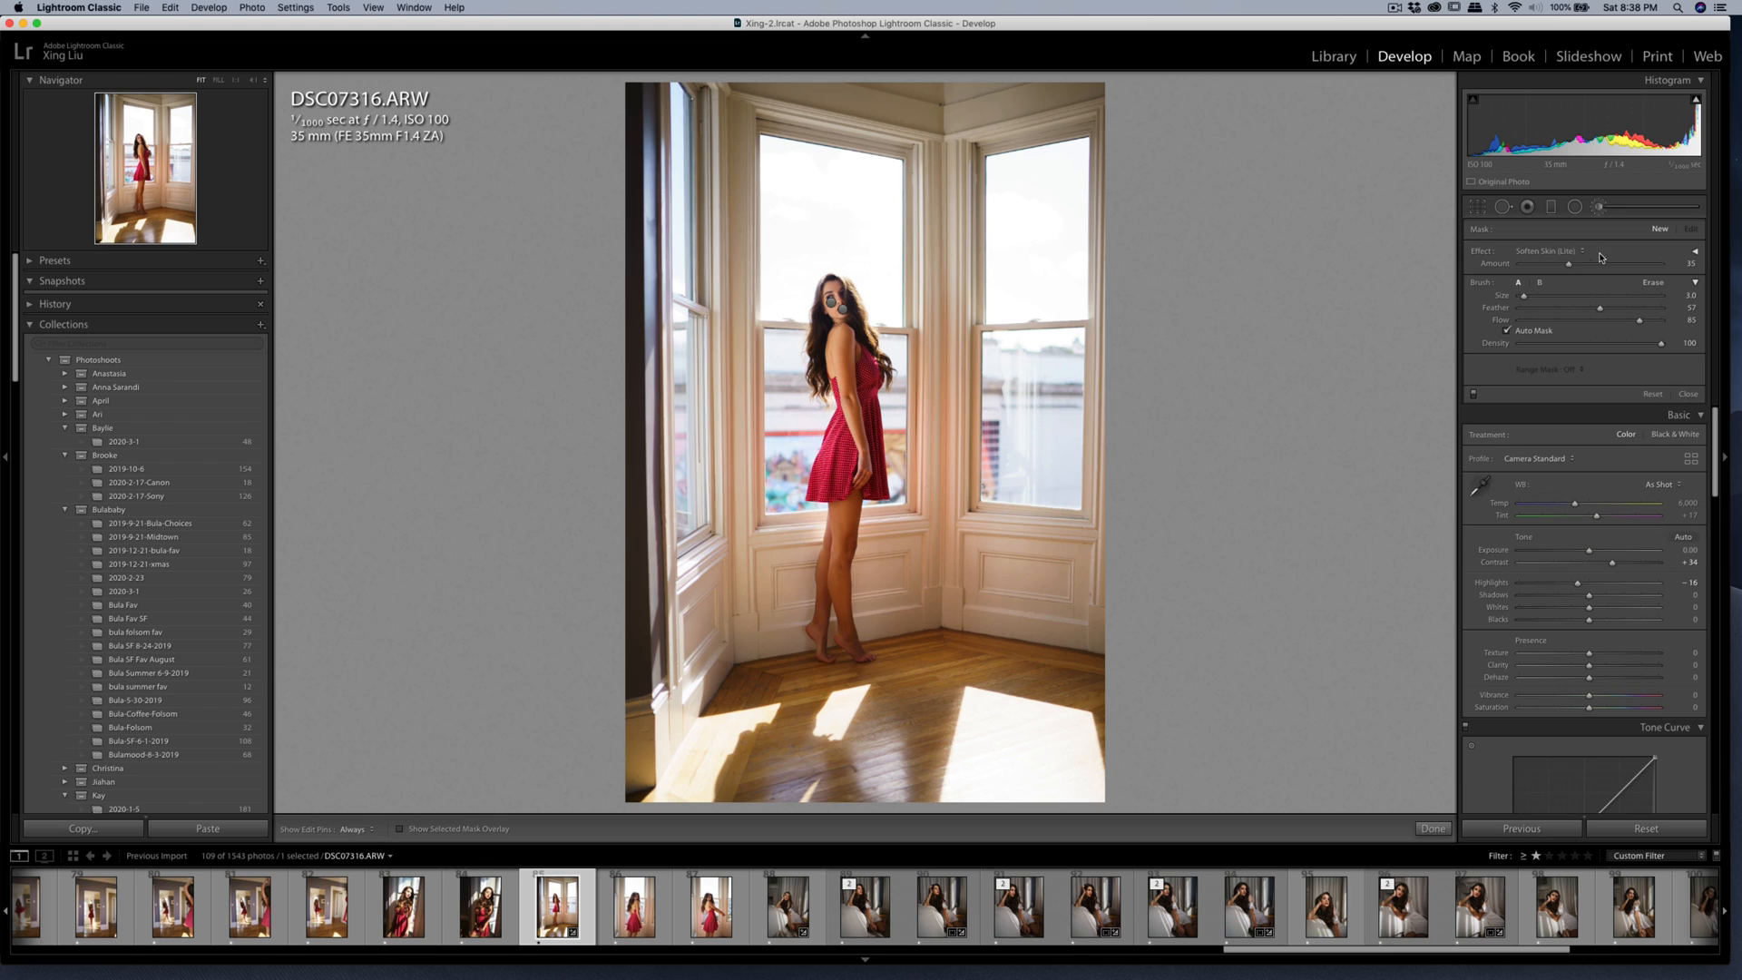
{"action": "left_click", "coordinate": [1565, 252]}
{"action": "left_click", "coordinate": [1551, 88]}
{"action": "left_click_drag", "start_coordinate": [1605, 265], "coordinate": [1592, 271]}
{"action": "scroll", "coordinate": [857, 348], "scroll_direction": "up", "scroll_amount": 3}
{"action": "left_click_drag", "start_coordinate": [856, 348], "coordinate": [857, 347]}
{"action": "mouse_move", "coordinate": [822, 625]}
{"action": "left_mouse_down"}
{"action": "mouse_move", "coordinate": [835, 602]}
{"action": "mouse_move", "coordinate": [864, 658]}
{"action": "left_mouse_up"}
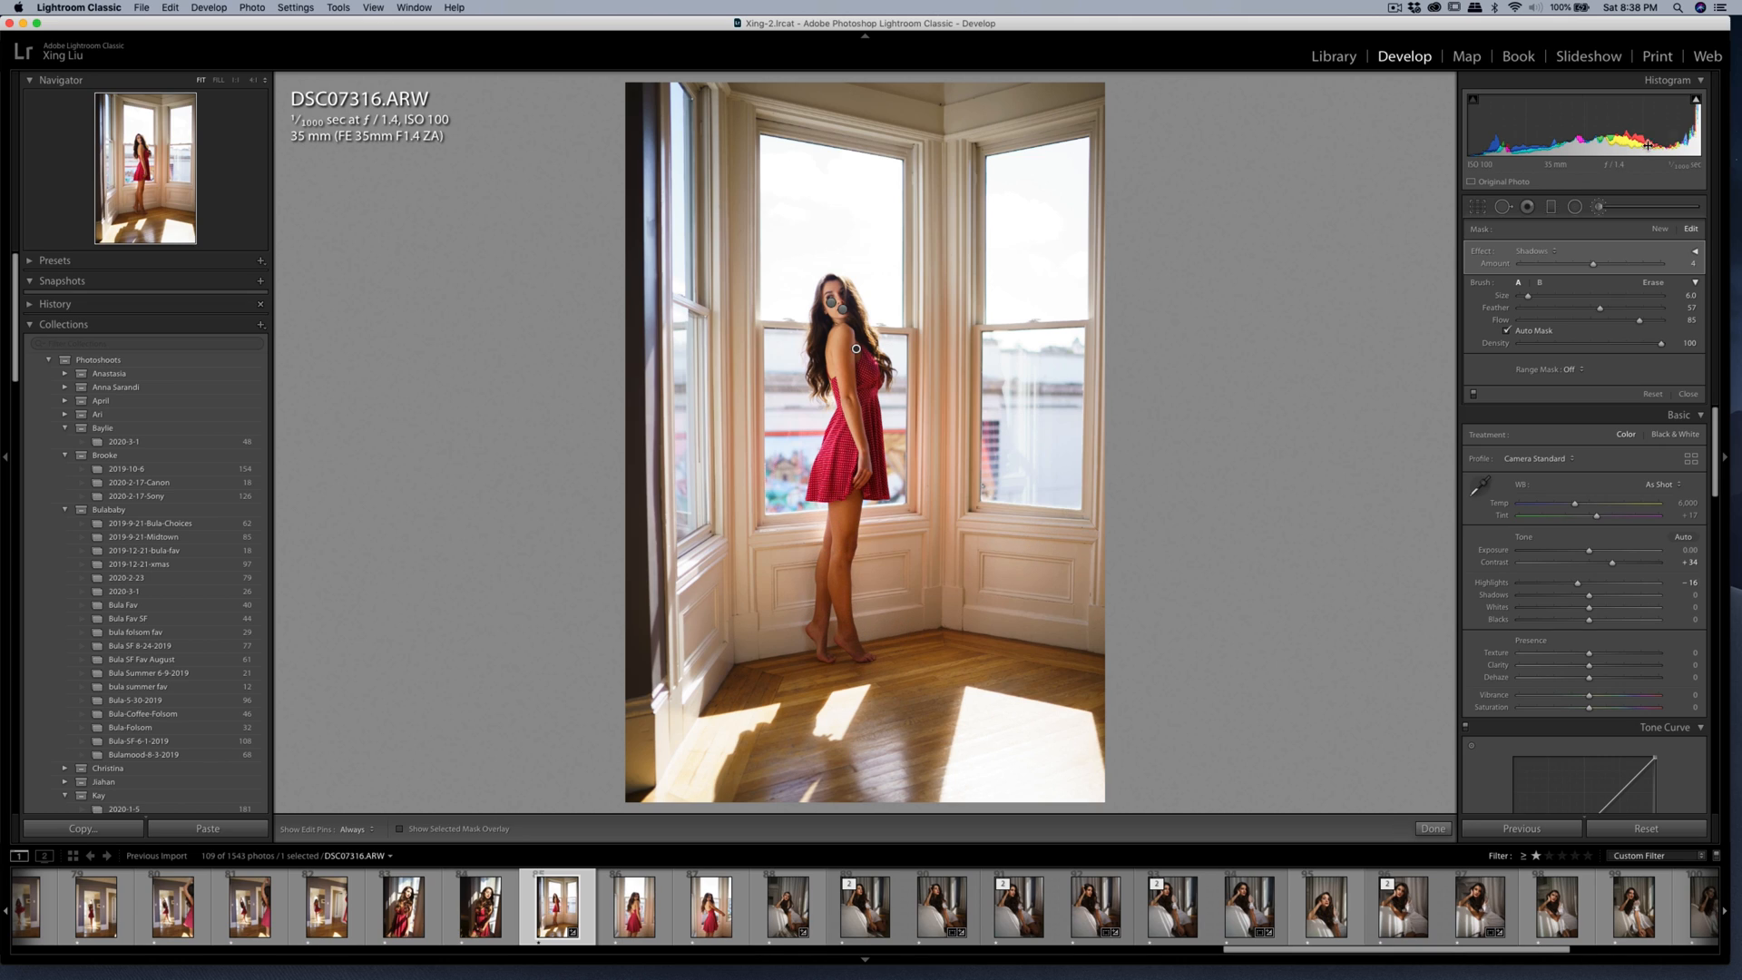
{"action": "left_click_drag", "start_coordinate": [1593, 267], "coordinate": [1591, 265]}
{"action": "left_click", "coordinate": [1601, 208]}
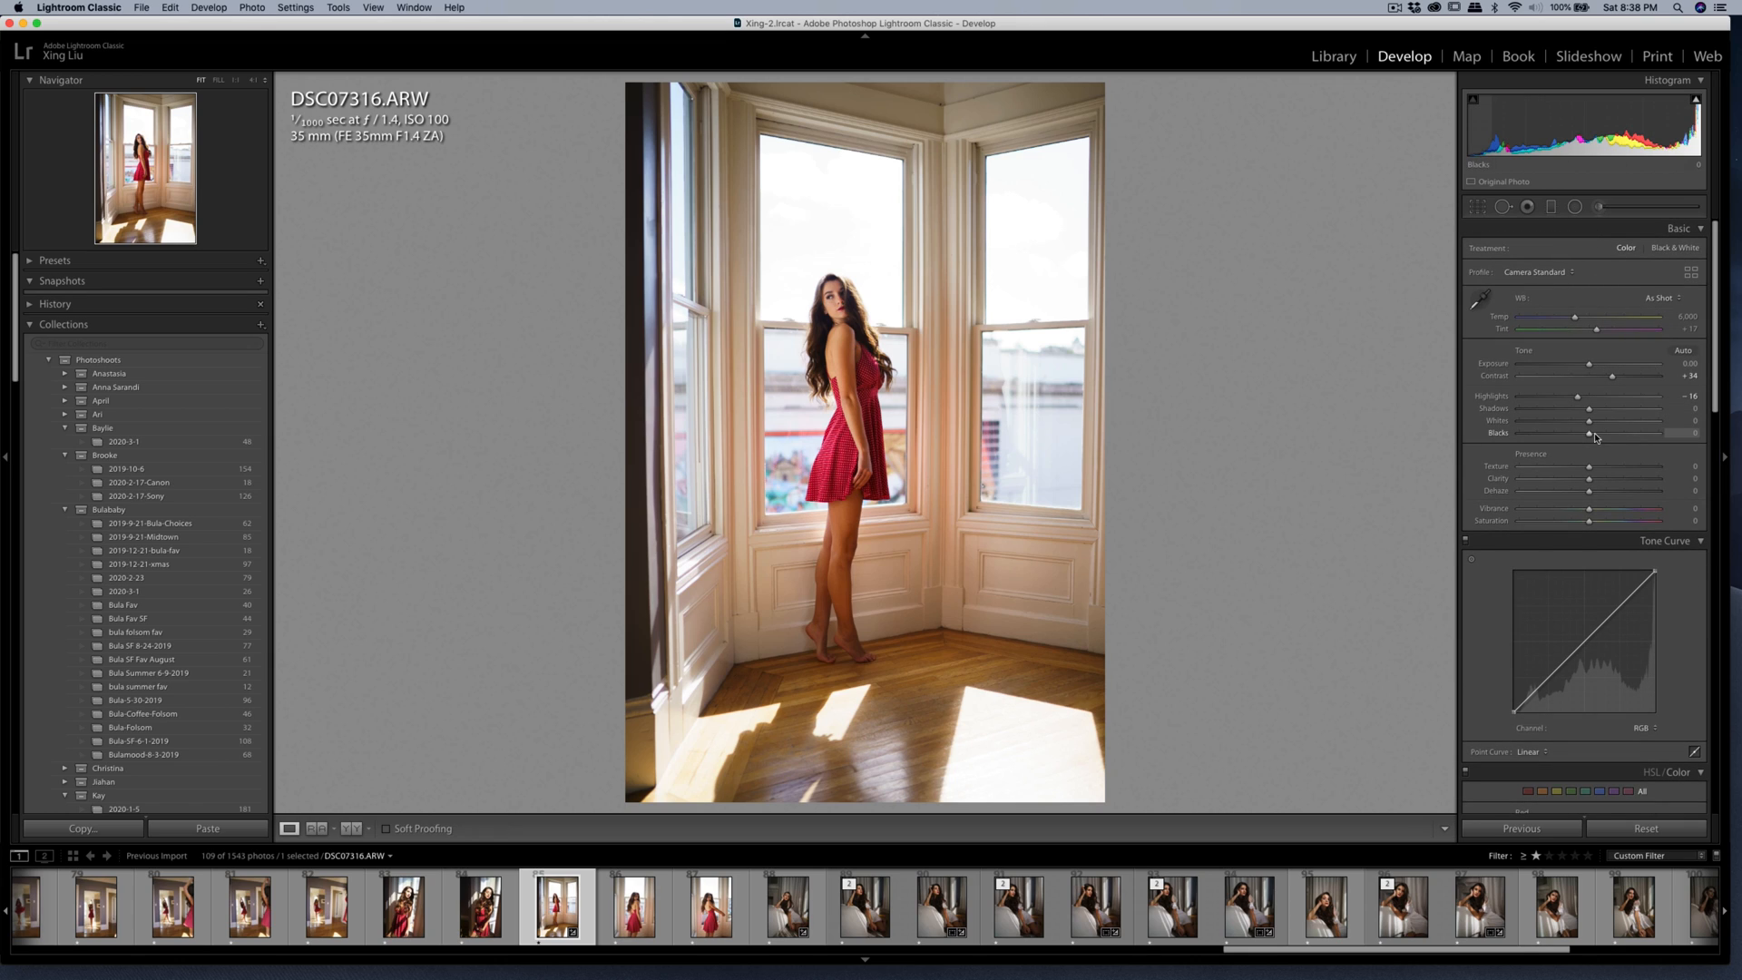
Set Contrast to +37 and Highlights to -63 for the whole photo.
{"action": "left_click_drag", "start_coordinate": [1611, 376], "coordinate": [1549, 404]}
{"action": "left_click", "coordinate": [1477, 208]}
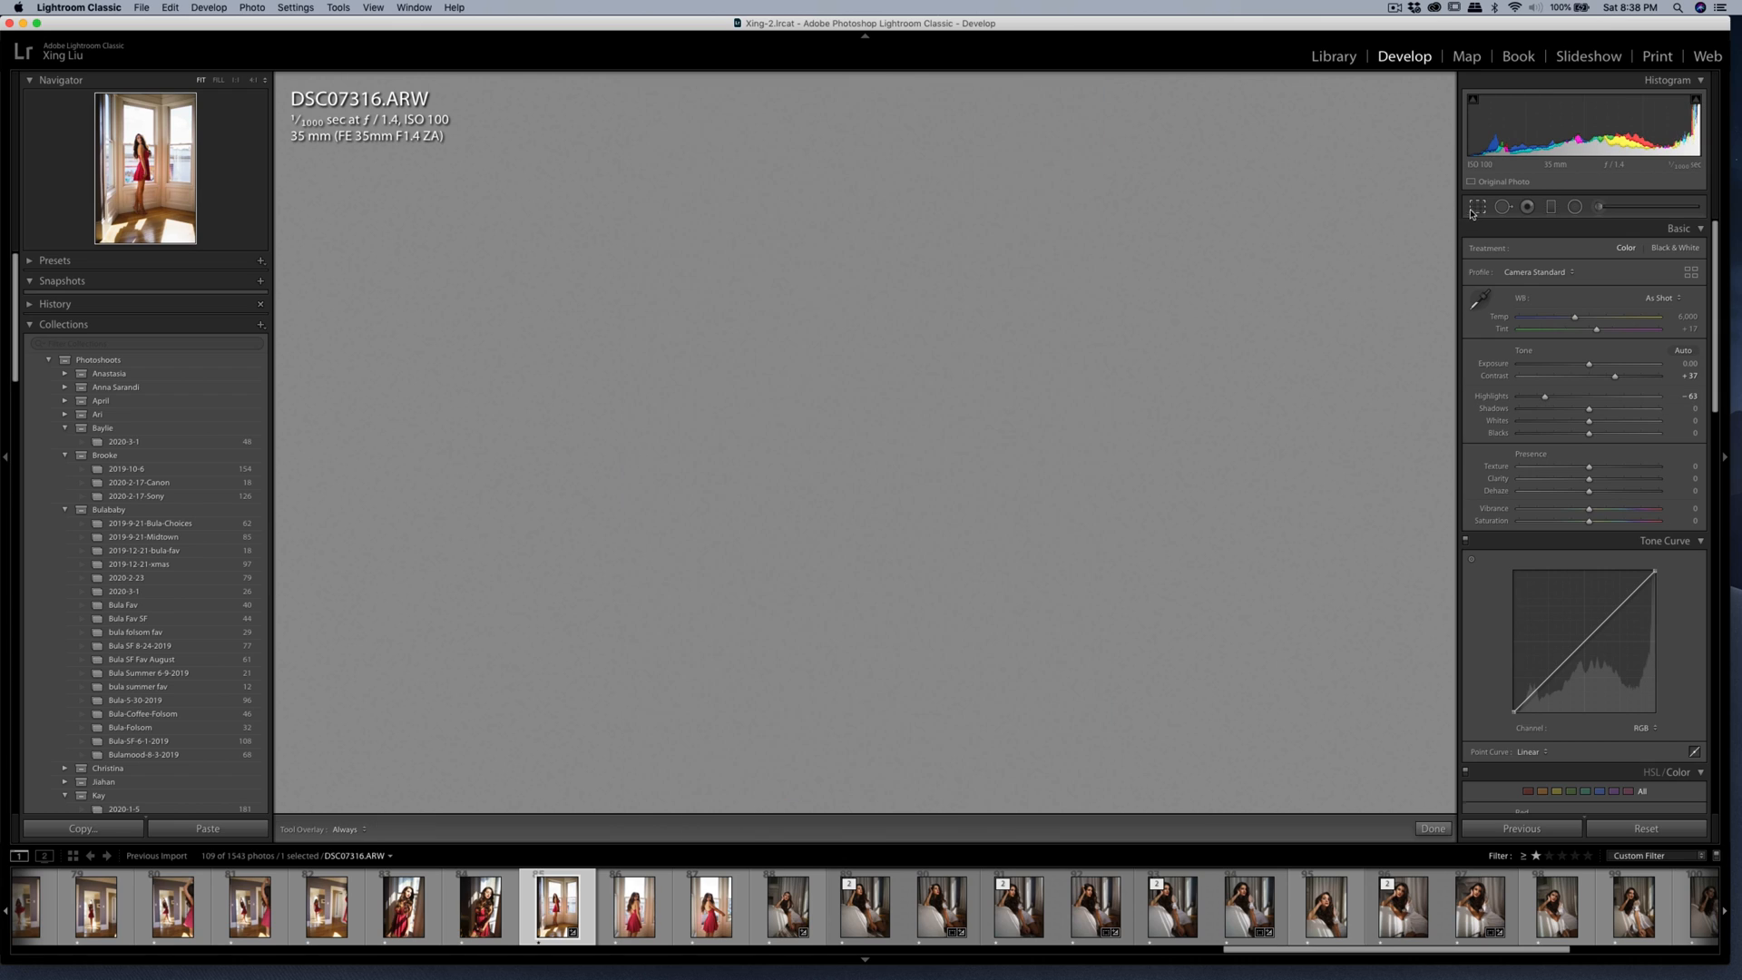
{"action": "left_click", "coordinate": [1478, 210]}
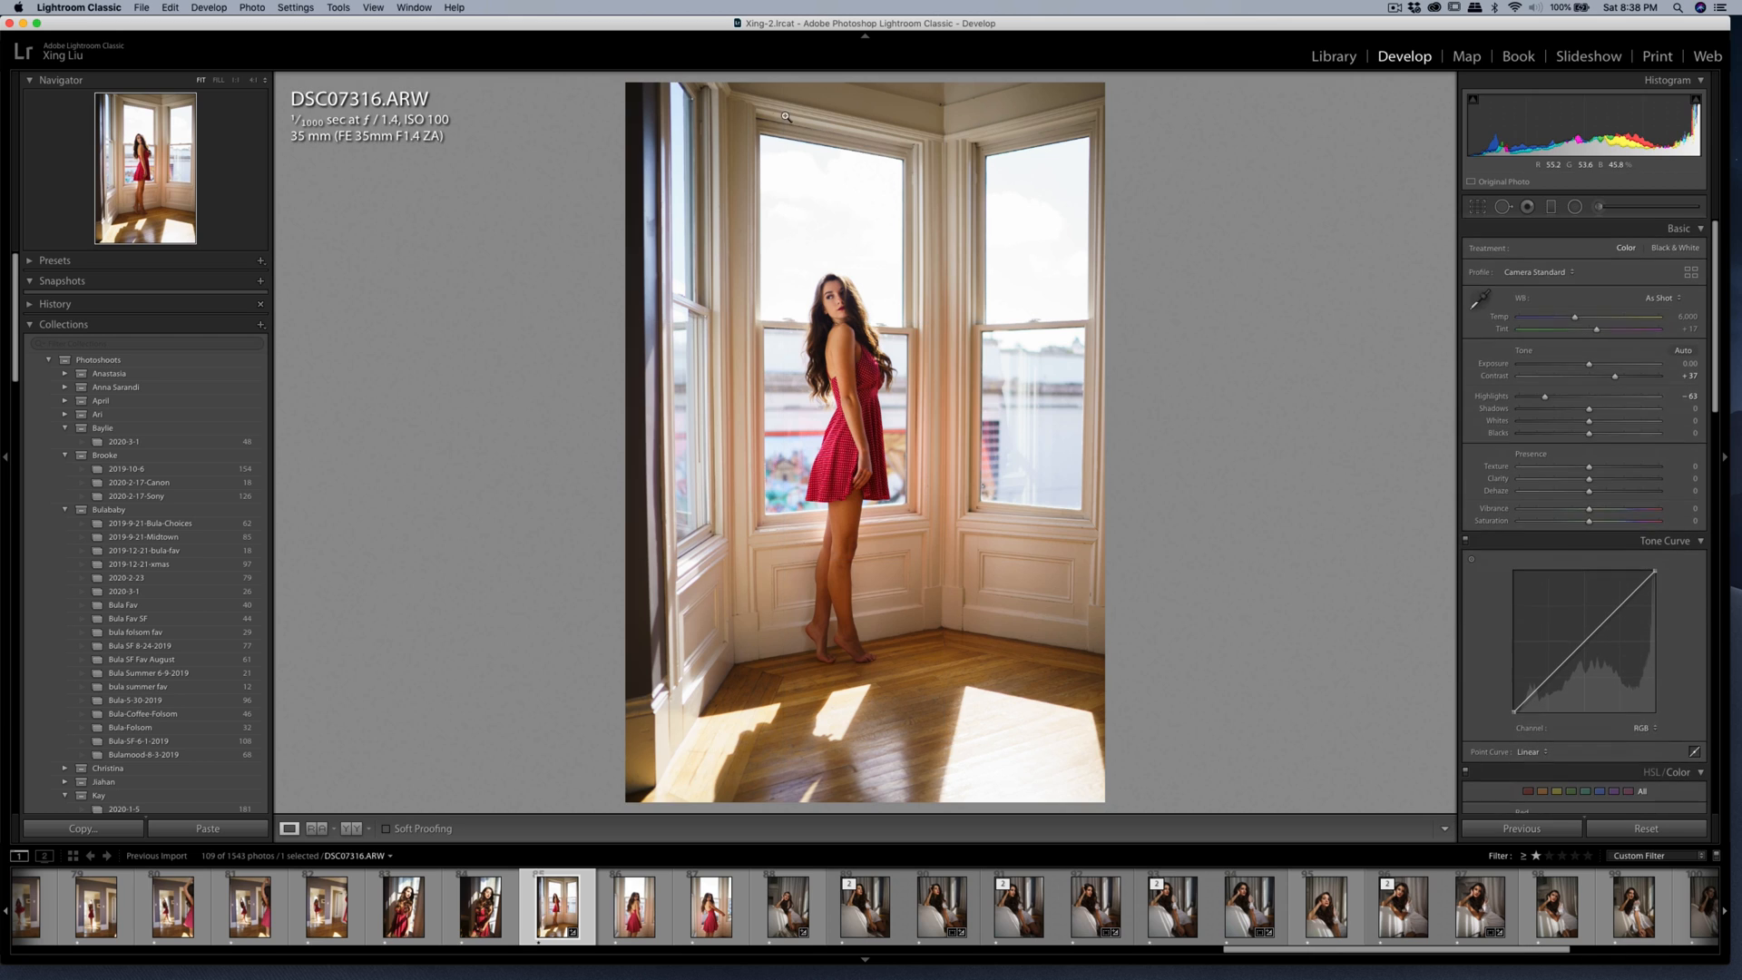
Crop the photo slightly tighter at its original aspect ratio and straighten it to an angle of -0.22.
{"action": "left_click", "coordinate": [1473, 207]}
{"action": "left_click_drag", "start_coordinate": [624, 82], "coordinate": [628, 88]}
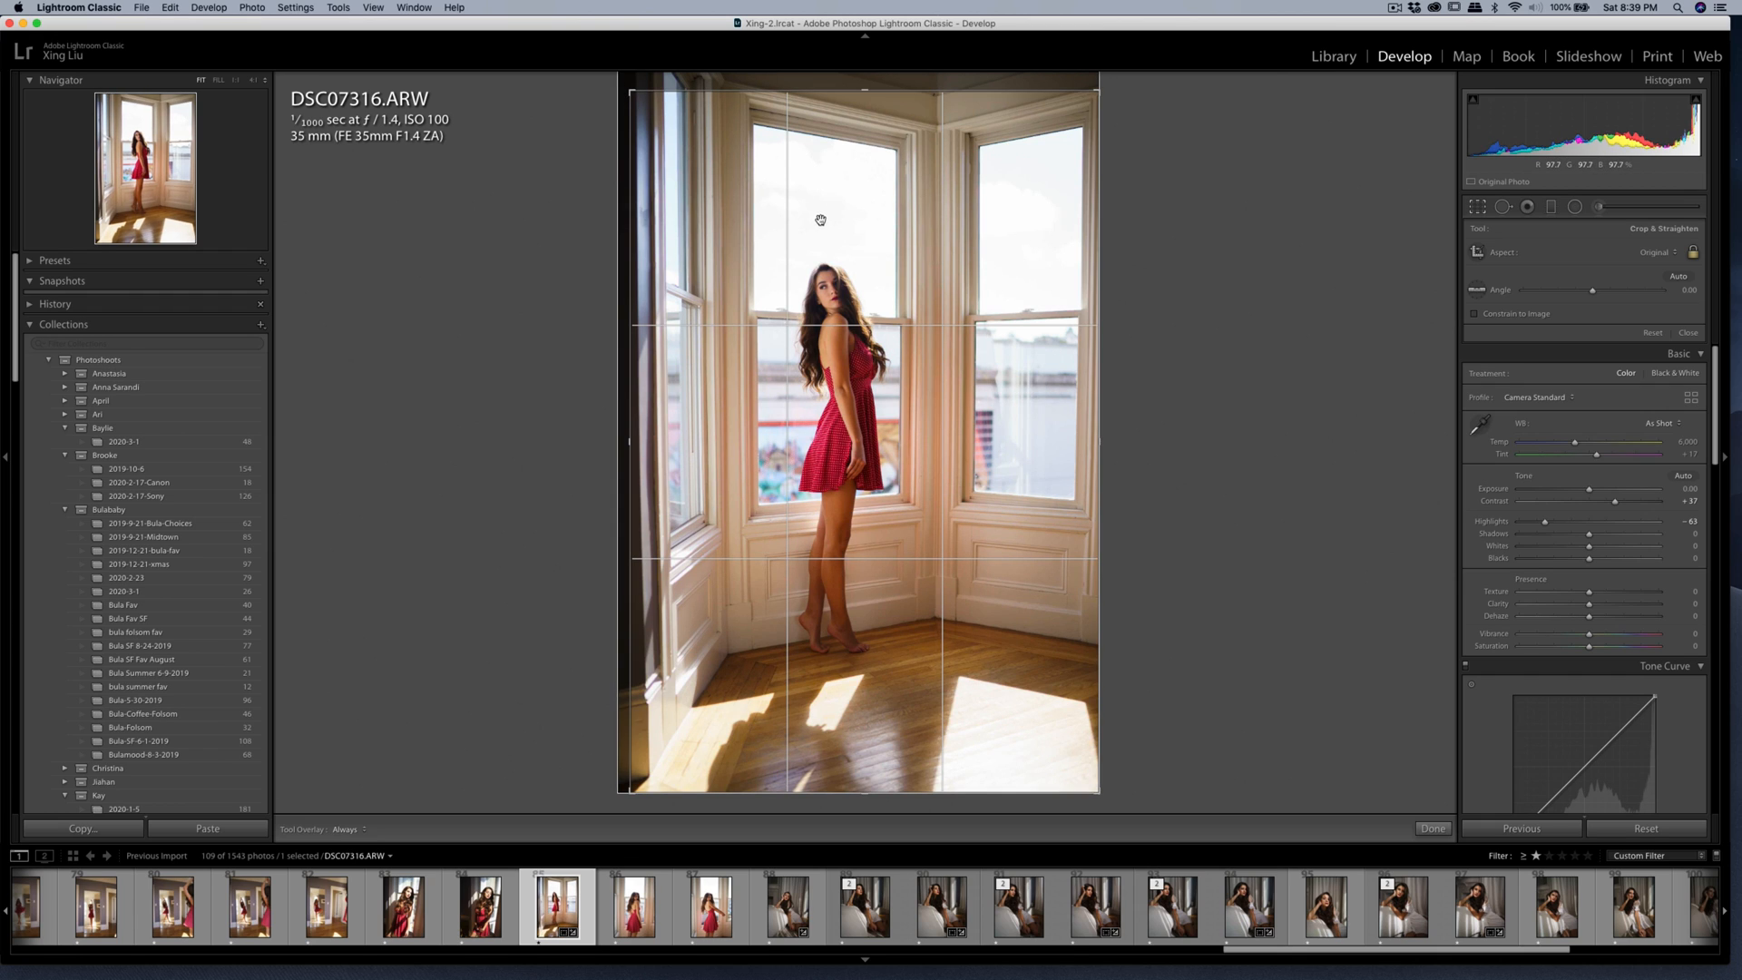
{"action": "left_click_drag", "start_coordinate": [820, 219], "coordinate": [824, 220]}
{"action": "mouse_move", "coordinate": [1135, 206]}
{"action": "left_mouse_down"}
{"action": "mouse_move", "coordinate": [1154, 206]}
{"action": "mouse_move", "coordinate": [1122, 209]}
{"action": "left_mouse_up"}
{"action": "left_click_drag", "start_coordinate": [947, 265], "coordinate": [951, 264]}
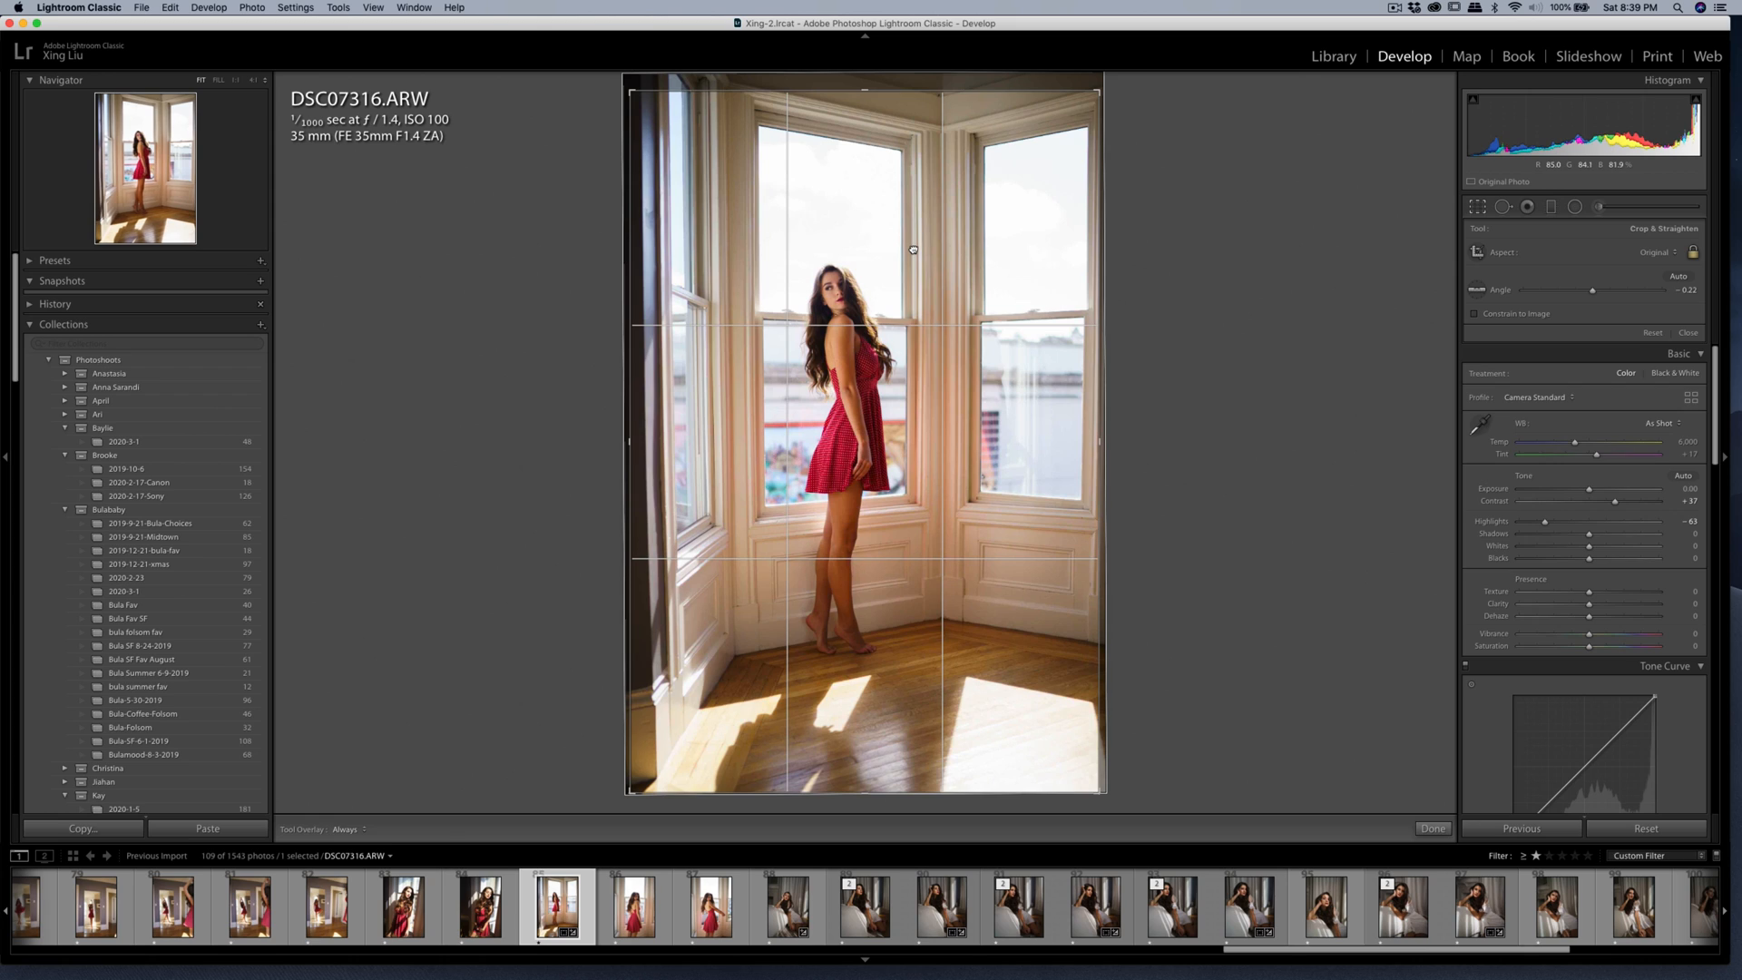
{"action": "key", "text": "Return"}
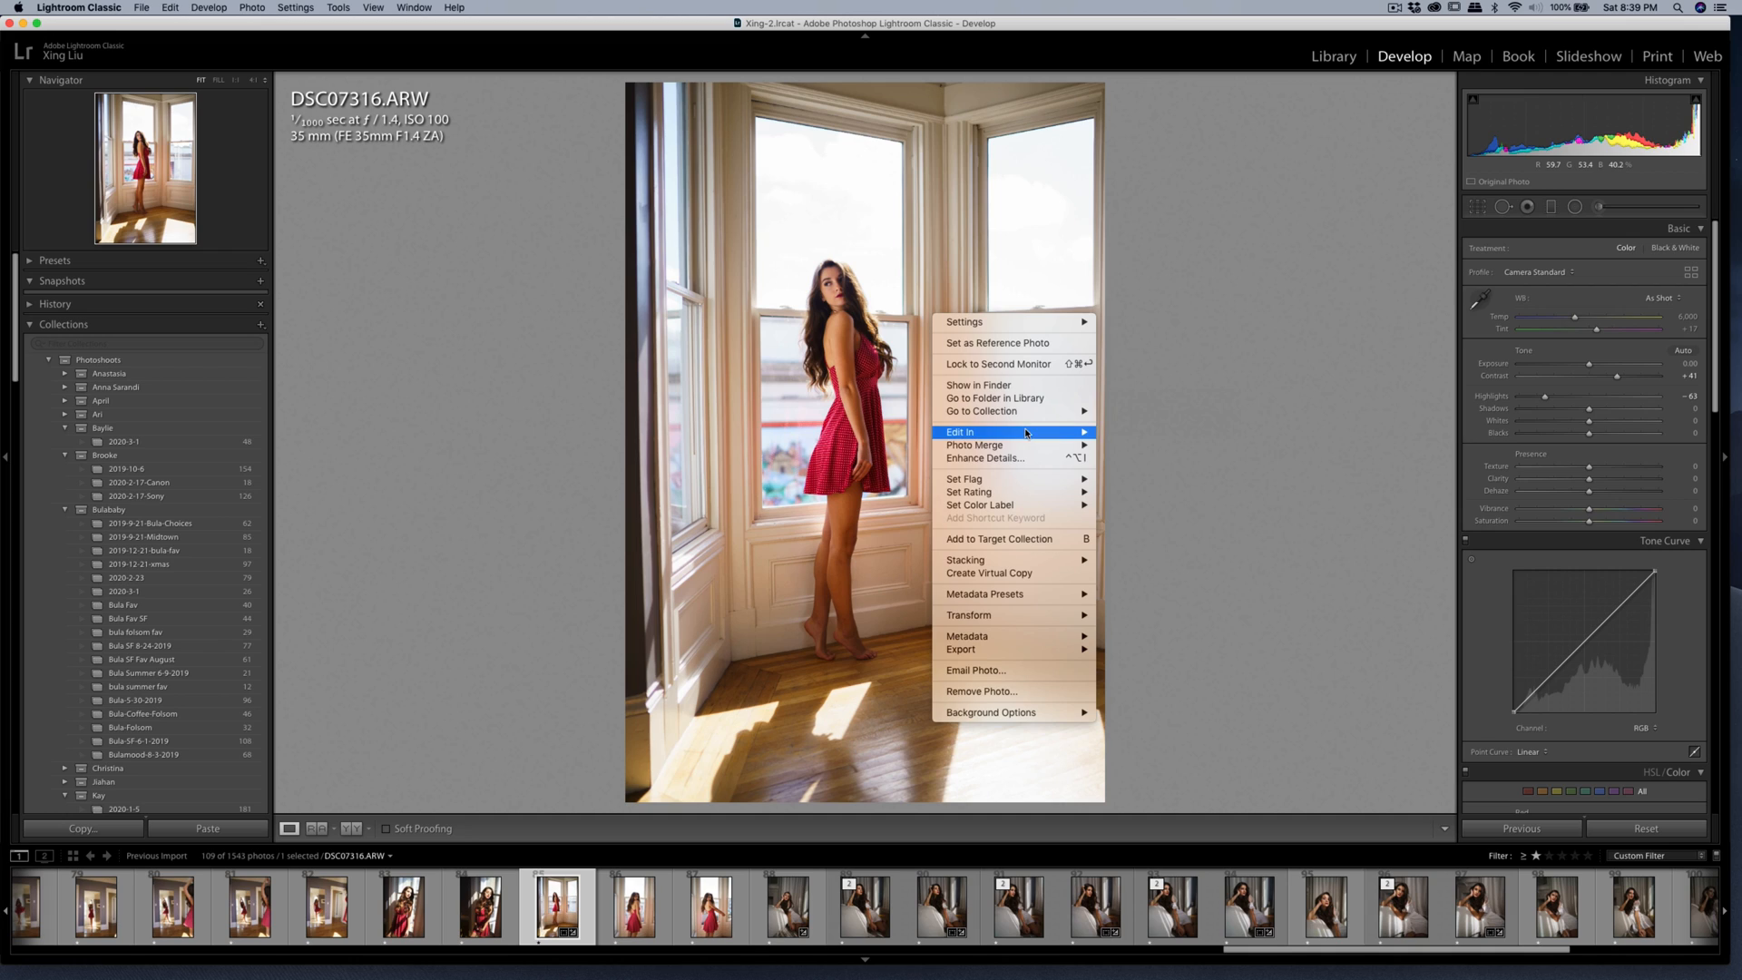
Open a copy with the Lightroom adjustments in Imagenomic Portraiture 3 and sample the woman's face for the skin mask.
{"action": "mouse_move", "coordinate": [1007, 432]}
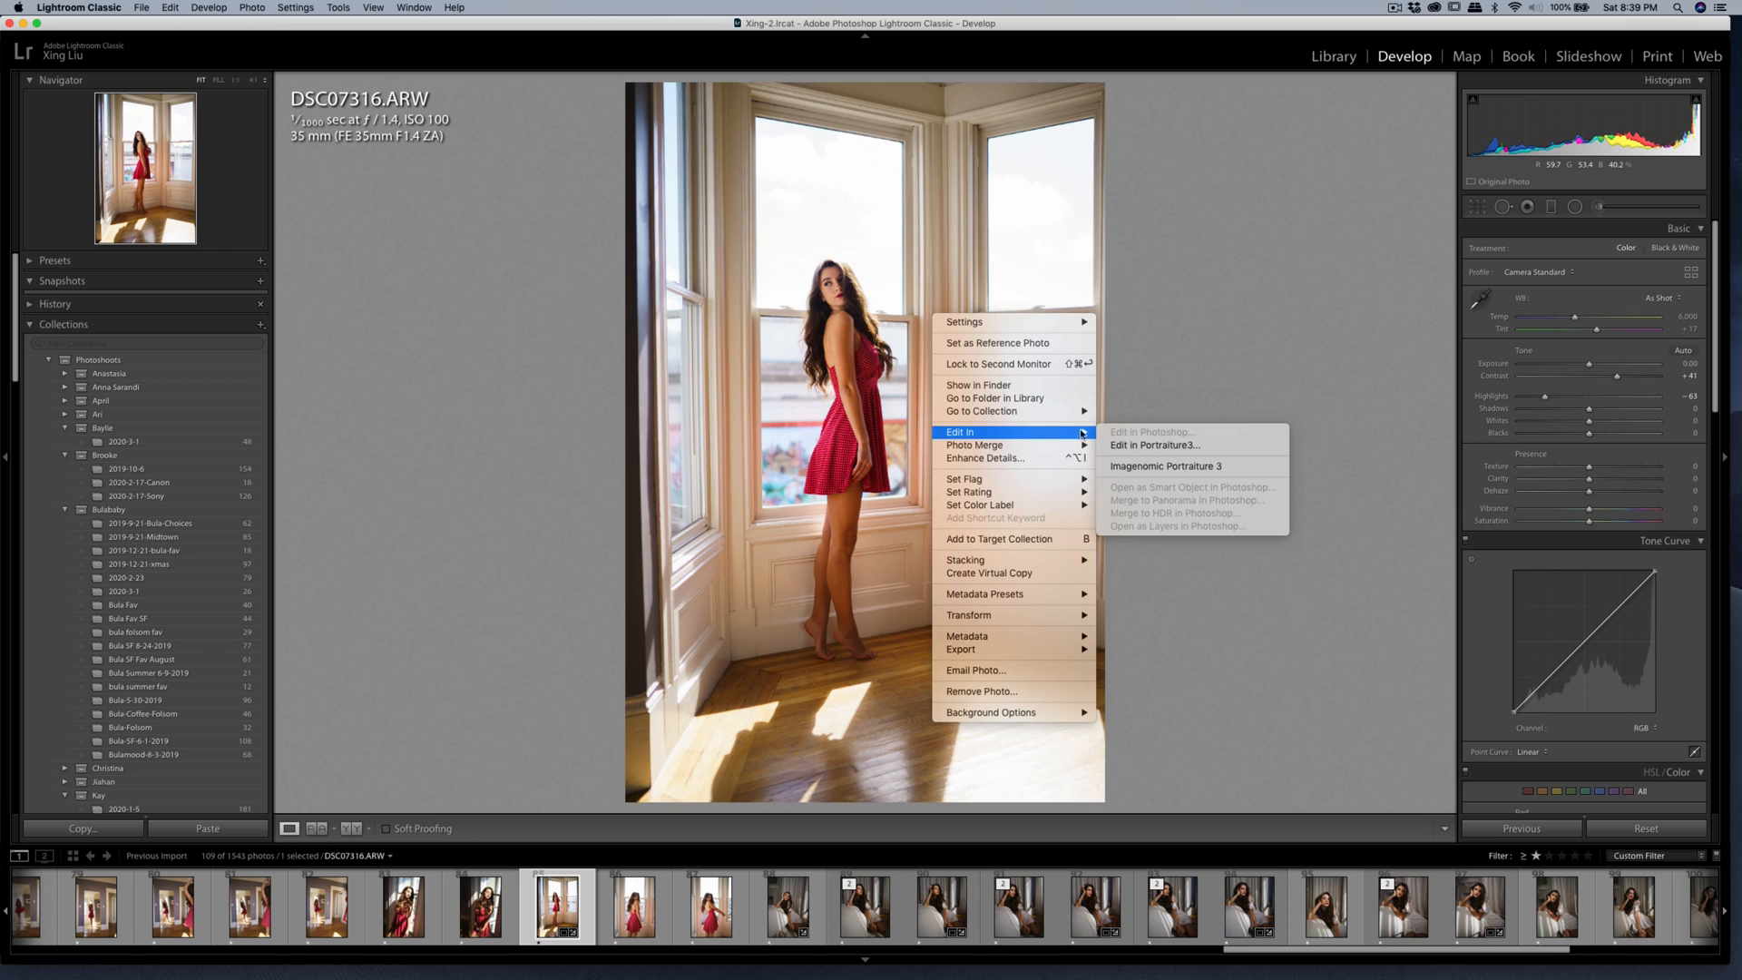
{"action": "left_click", "coordinate": [1161, 467]}
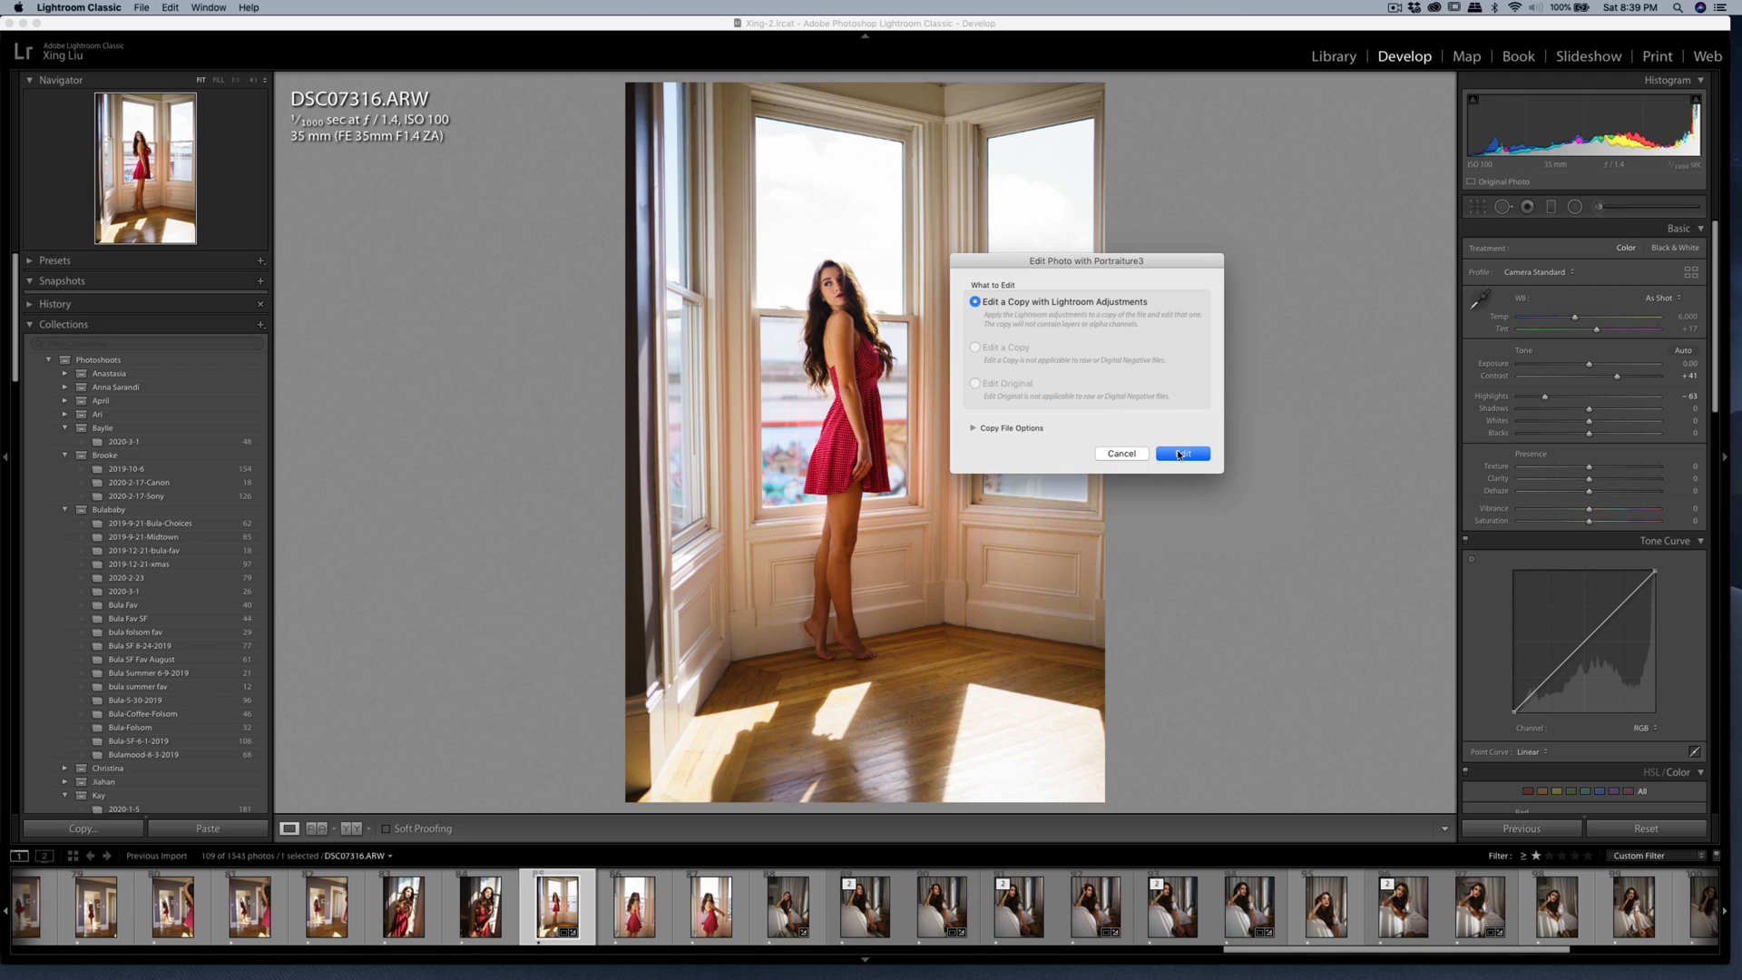
{"action": "left_click", "coordinate": [1181, 454]}
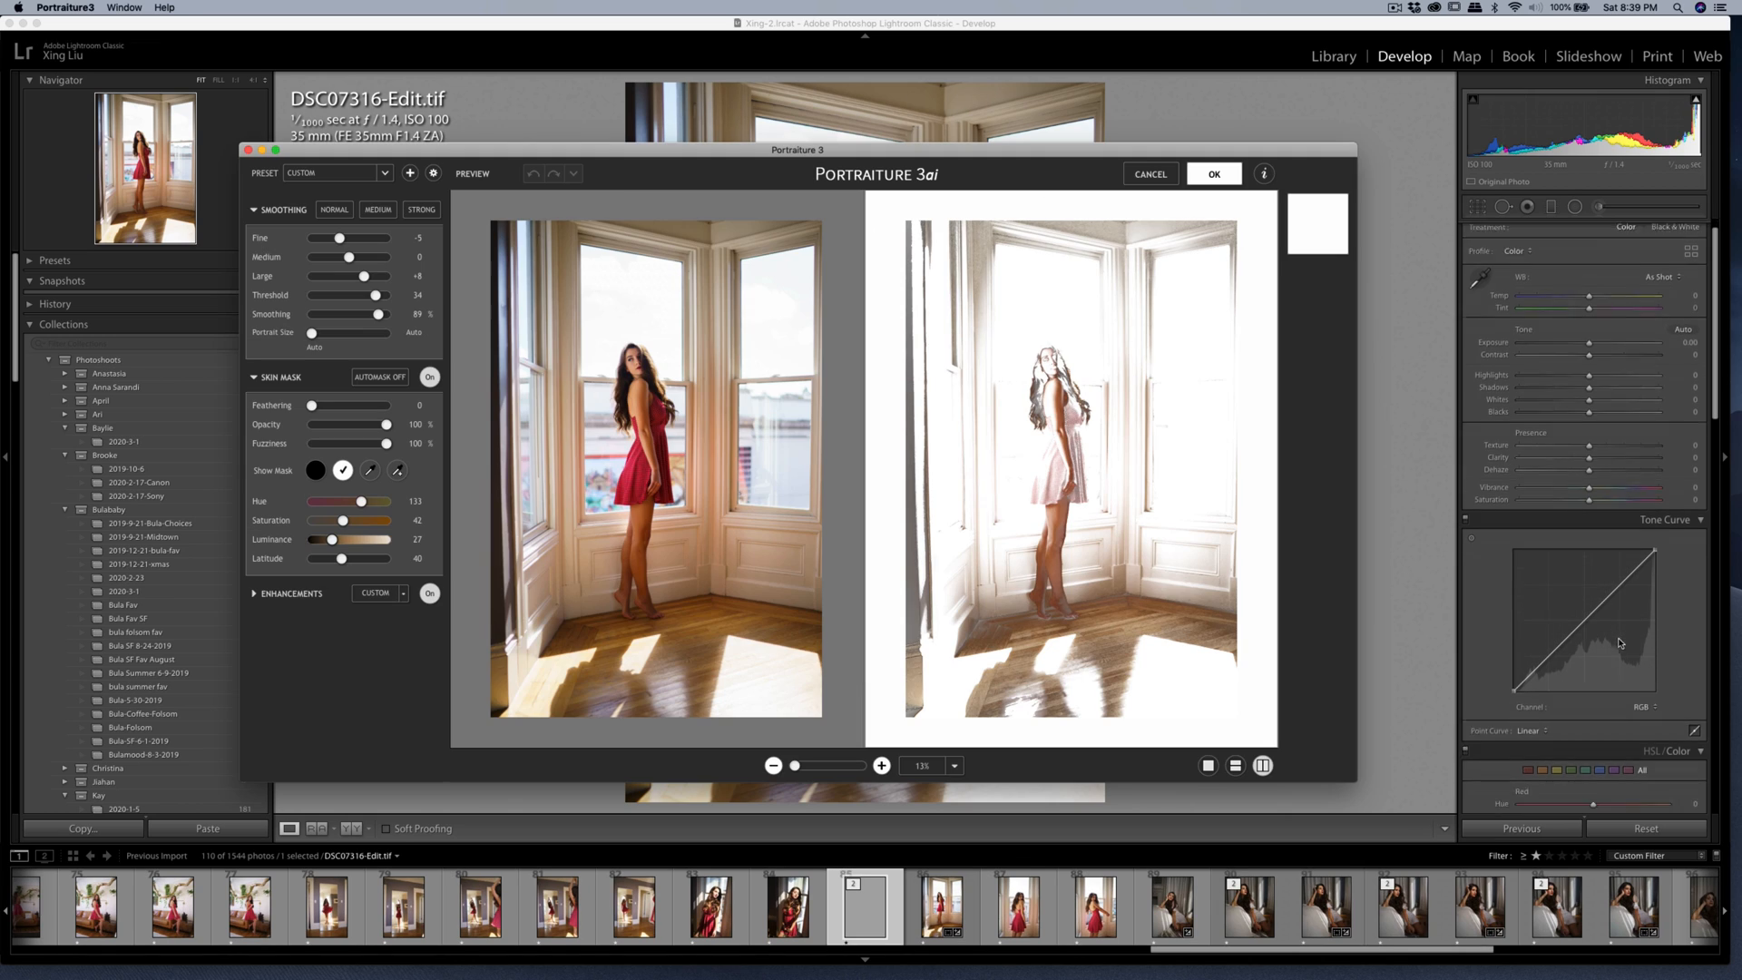
{"action": "scroll", "coordinate": [1622, 644], "scroll_direction": "down", "scroll_amount": 3}
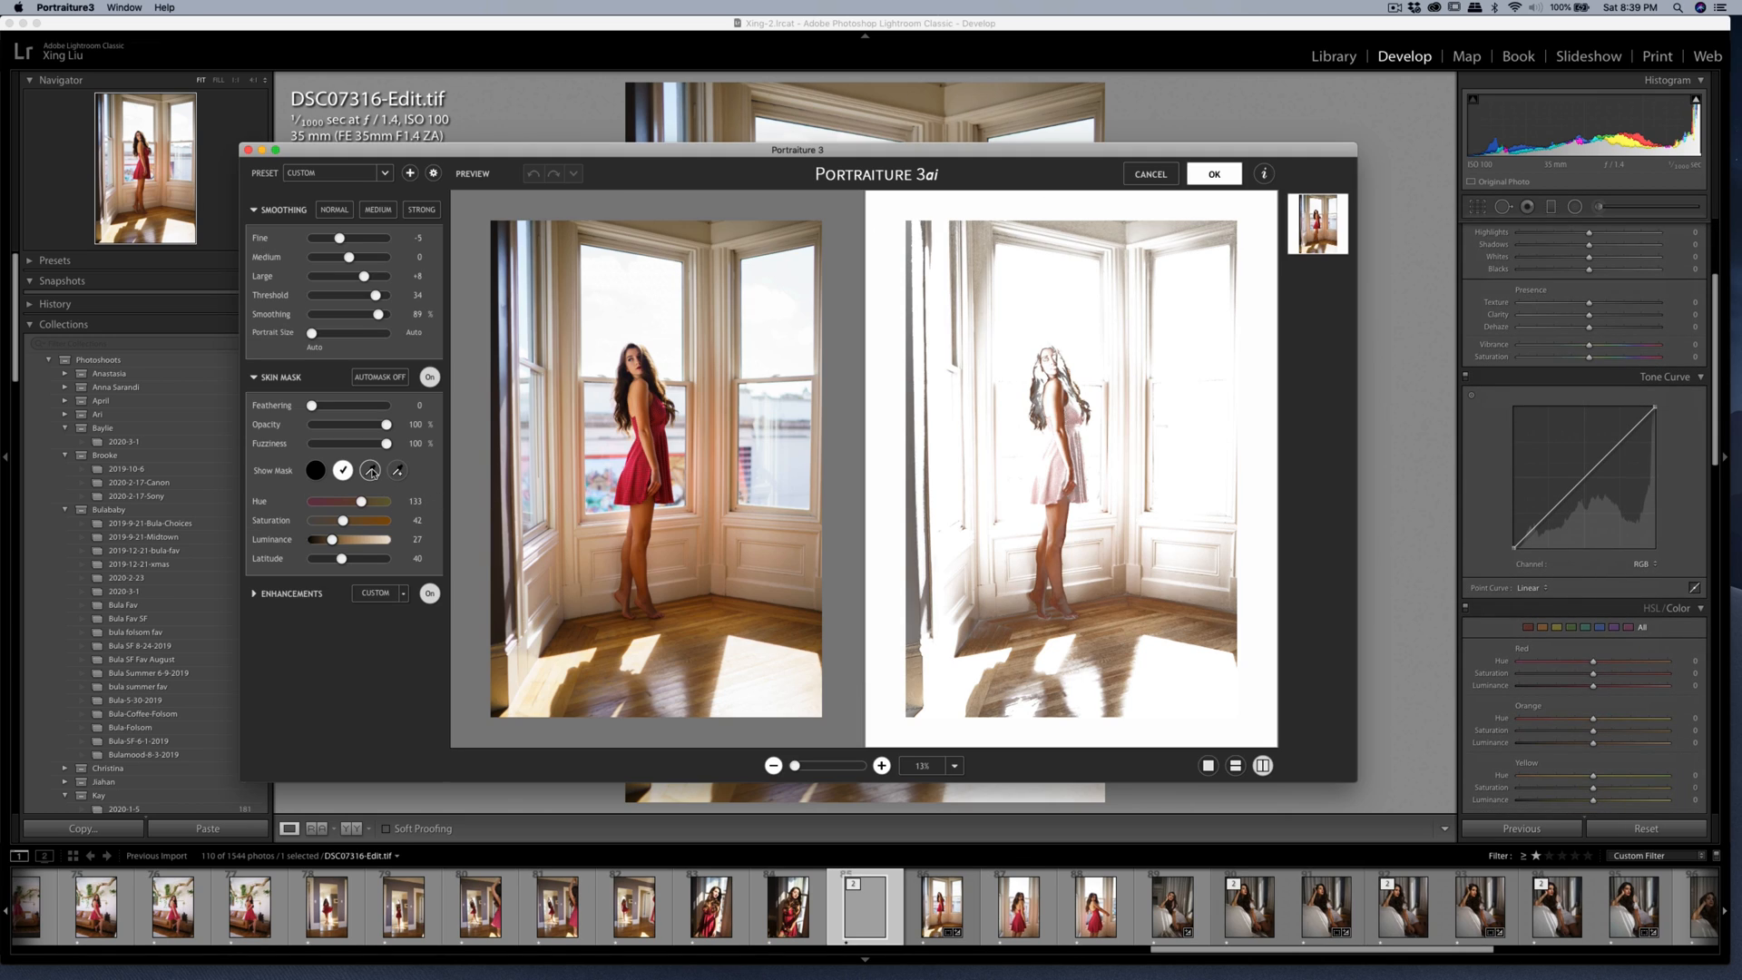
{"action": "left_click", "coordinate": [397, 470]}
{"action": "left_click", "coordinate": [635, 351]}
{"action": "left_click", "coordinate": [634, 353]}
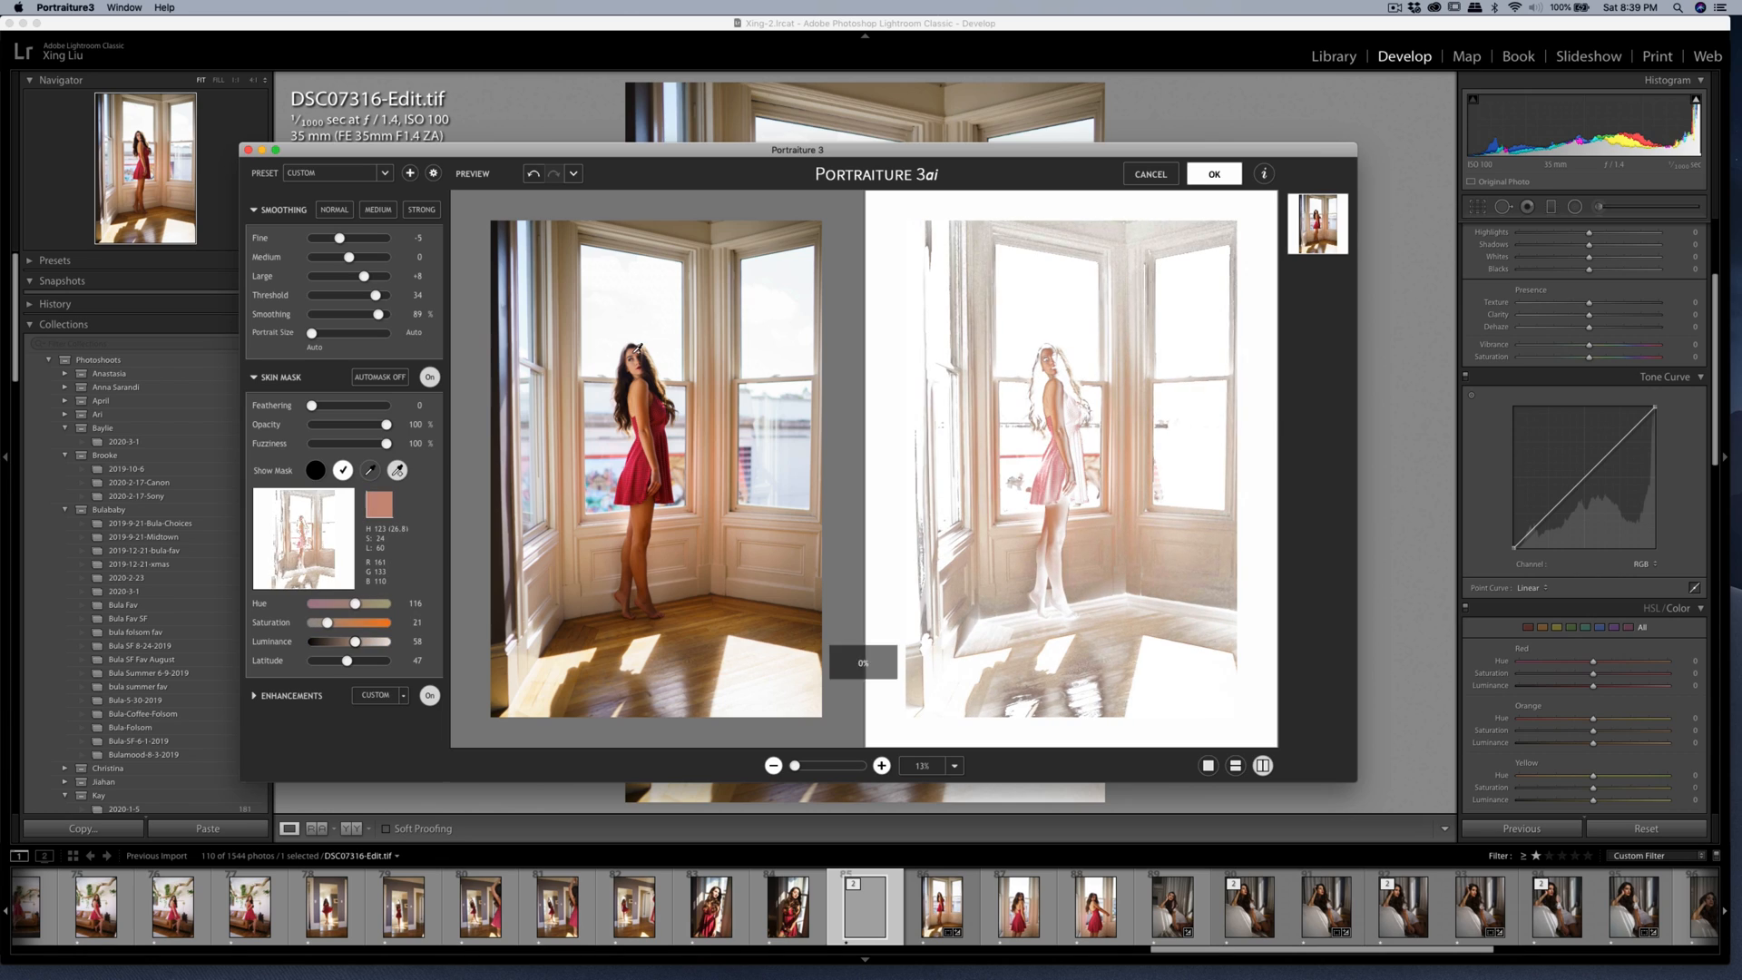
Apply the Portraiture smoothing and export the smoothed copy.
{"action": "left_click", "coordinate": [1200, 175]}
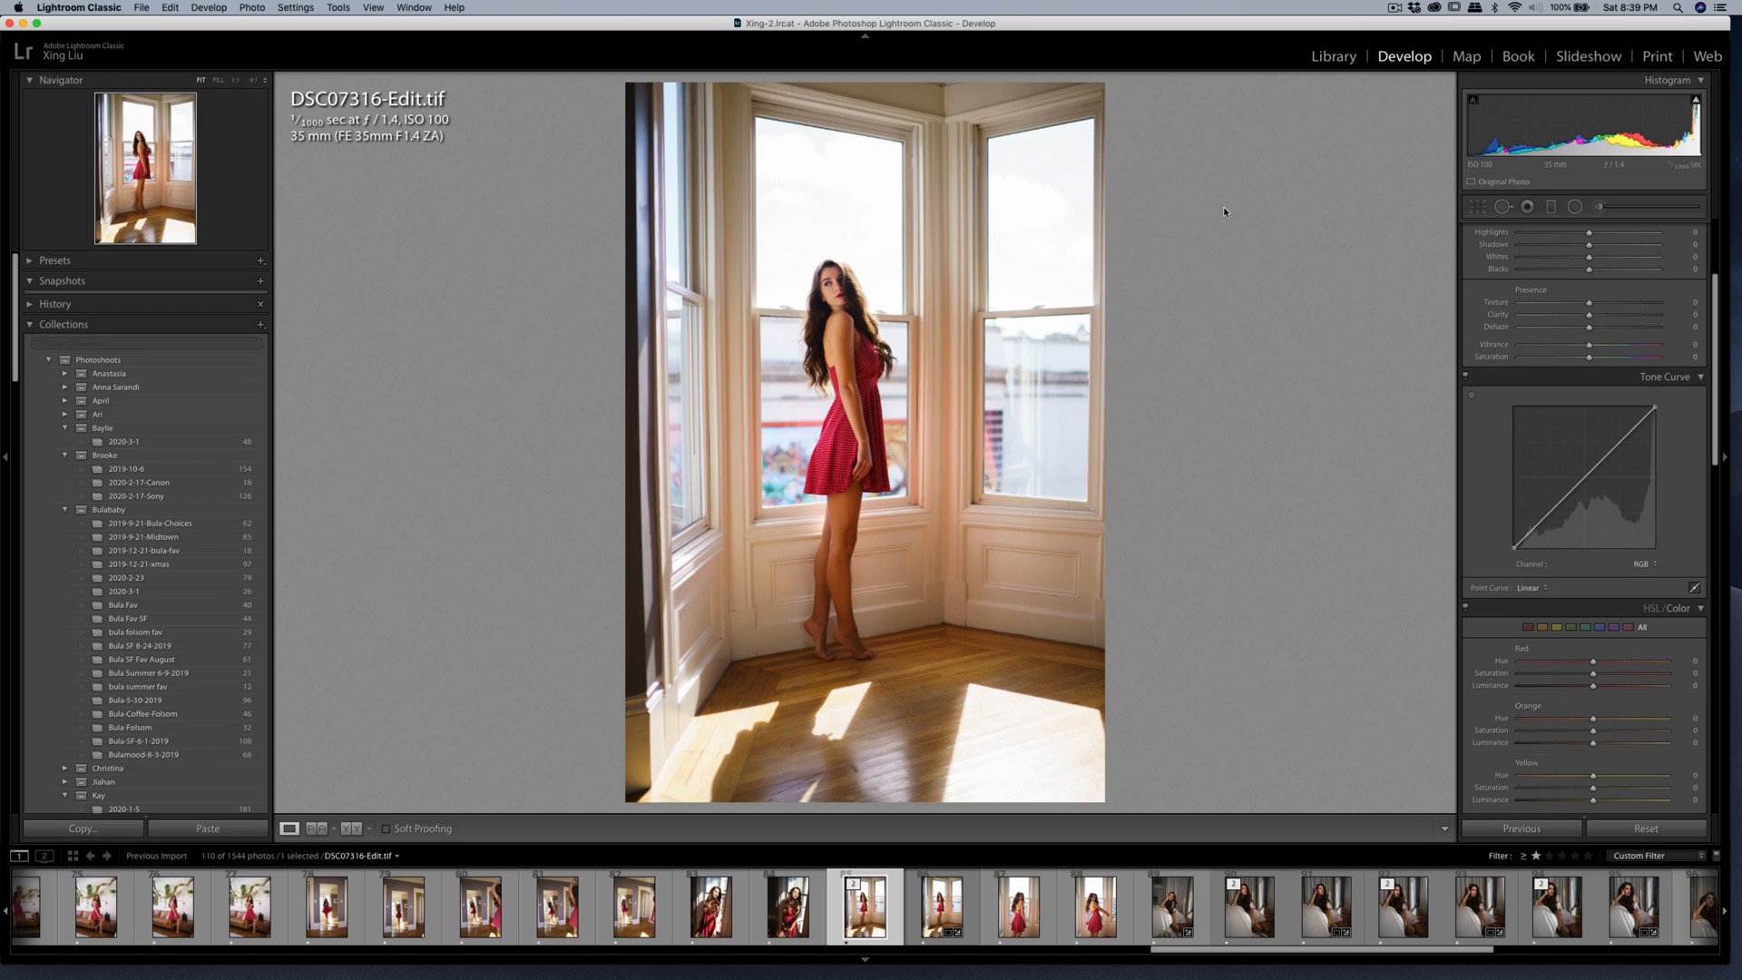
{"action": "key", "text": "super+shift+e"}
{"action": "left_click", "coordinate": [1123, 536]}
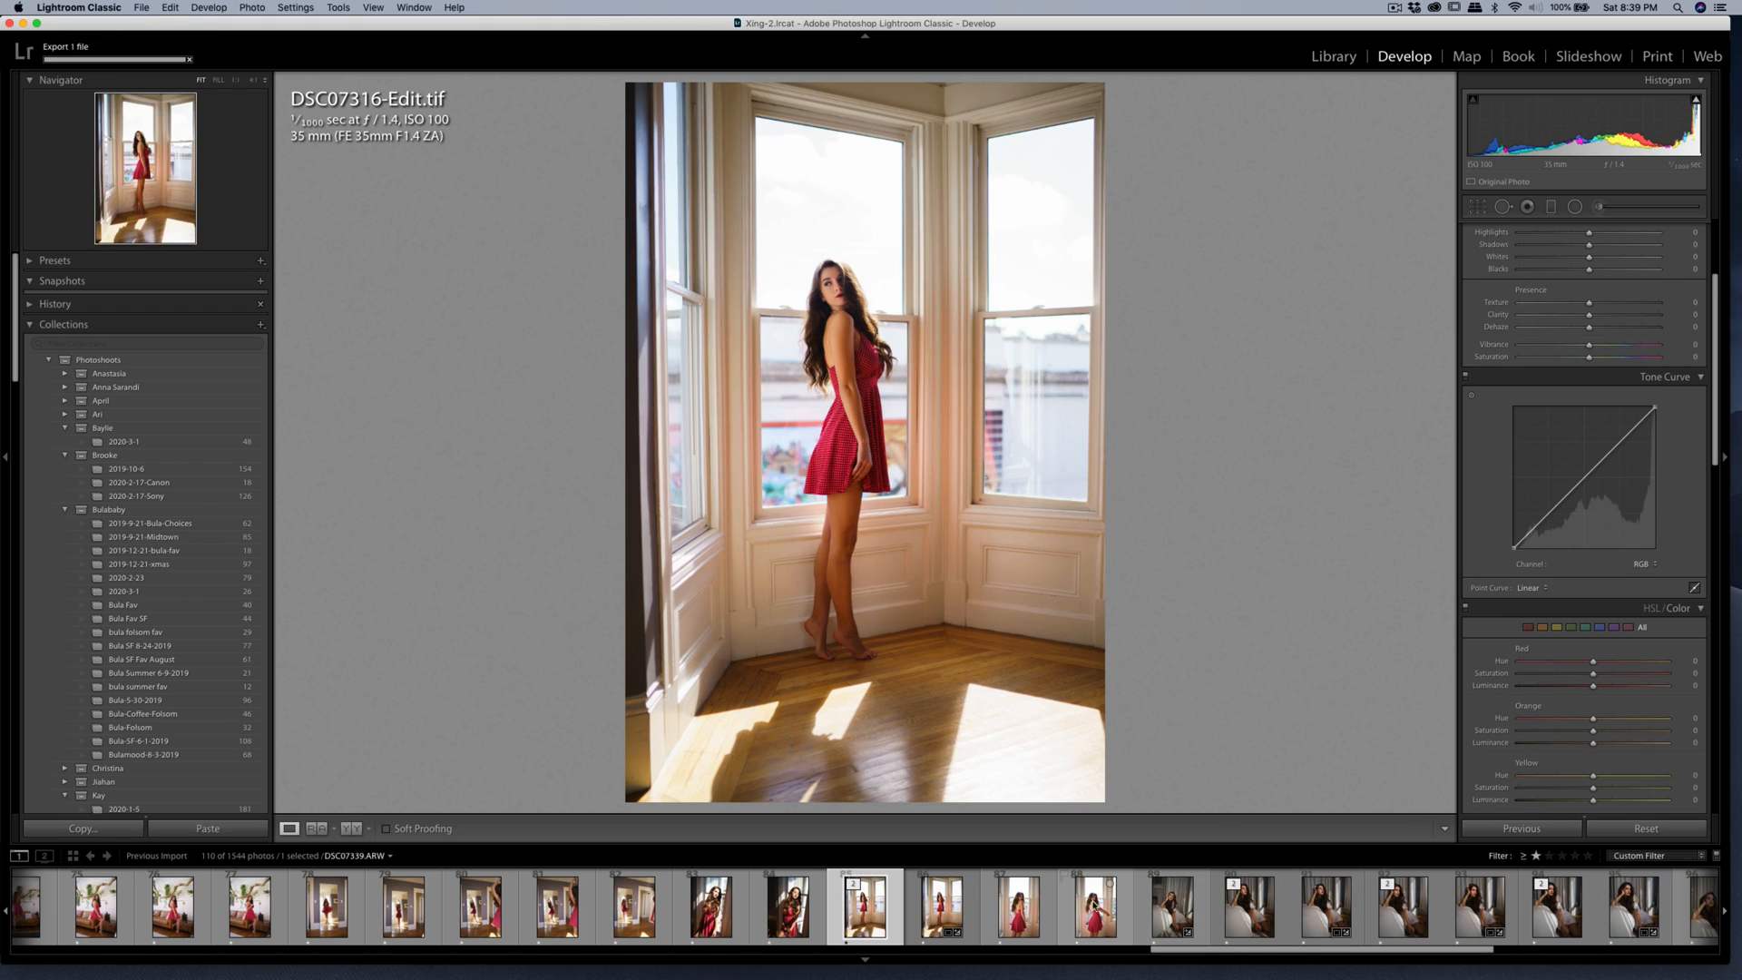
Select the raw photo DSC07316.ARW and split-tone its highlights with hue 37 and saturation 2.
{"action": "left_click", "coordinate": [941, 918]}
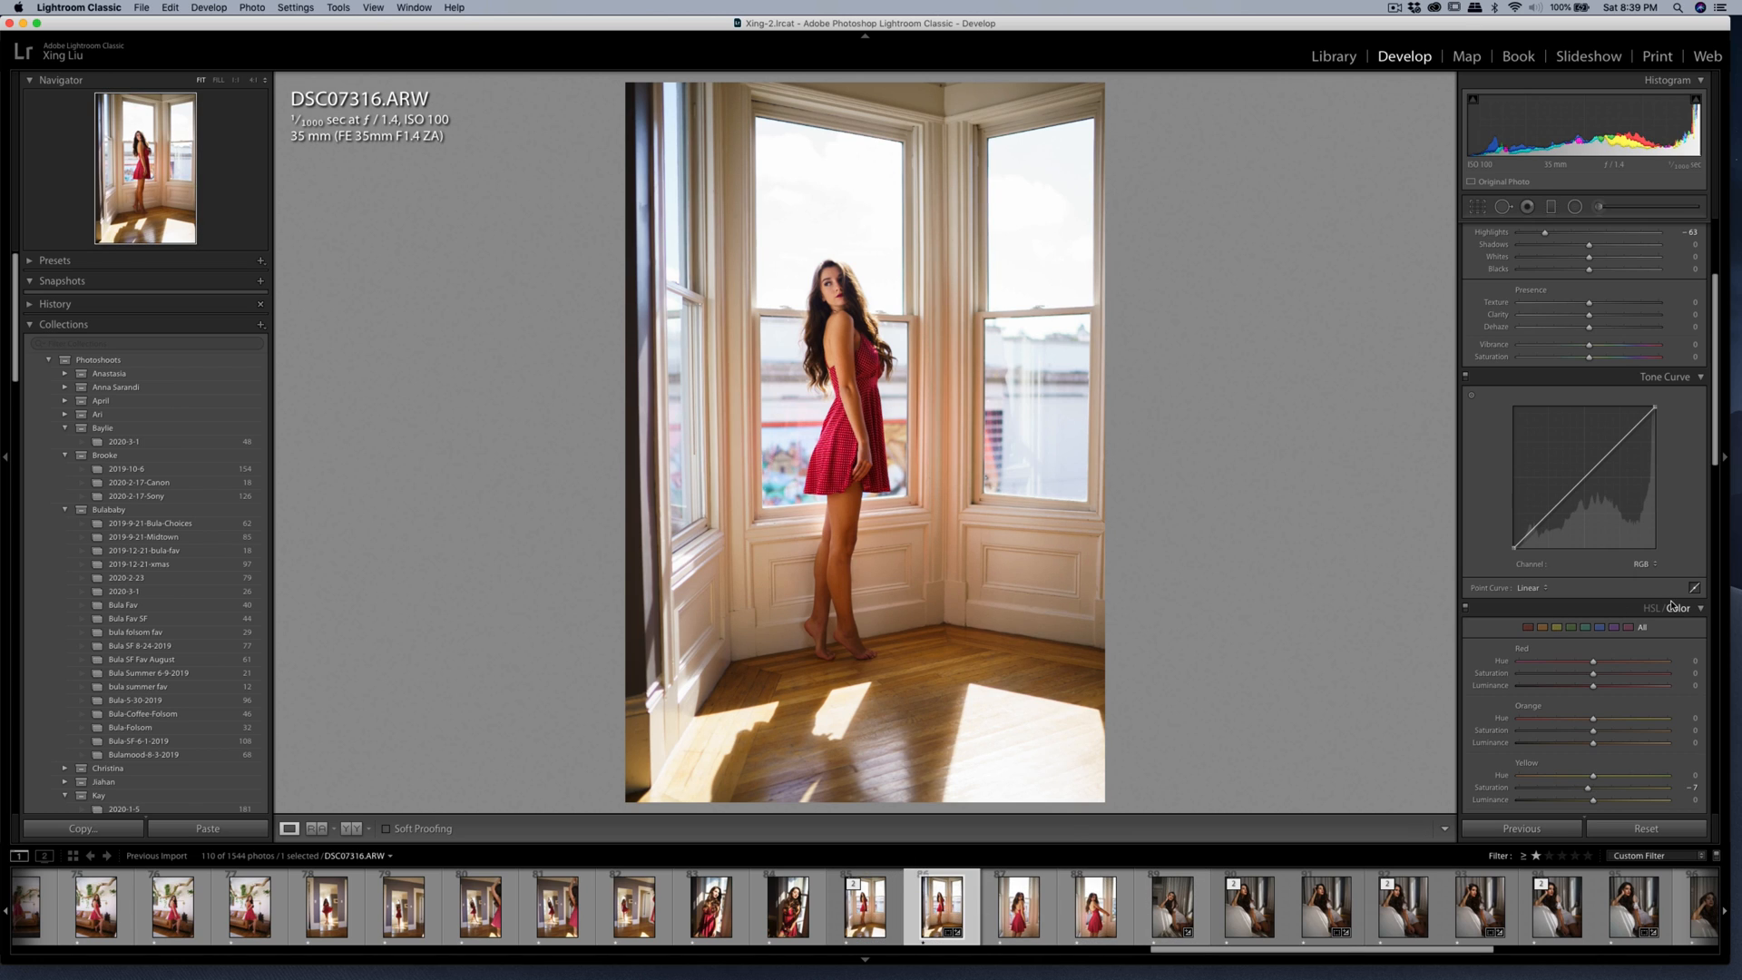
{"action": "scroll", "coordinate": [1678, 617], "scroll_direction": "down", "scroll_amount": 10}
{"action": "scroll", "coordinate": [1678, 619], "scroll_direction": "up", "scroll_amount": 3}
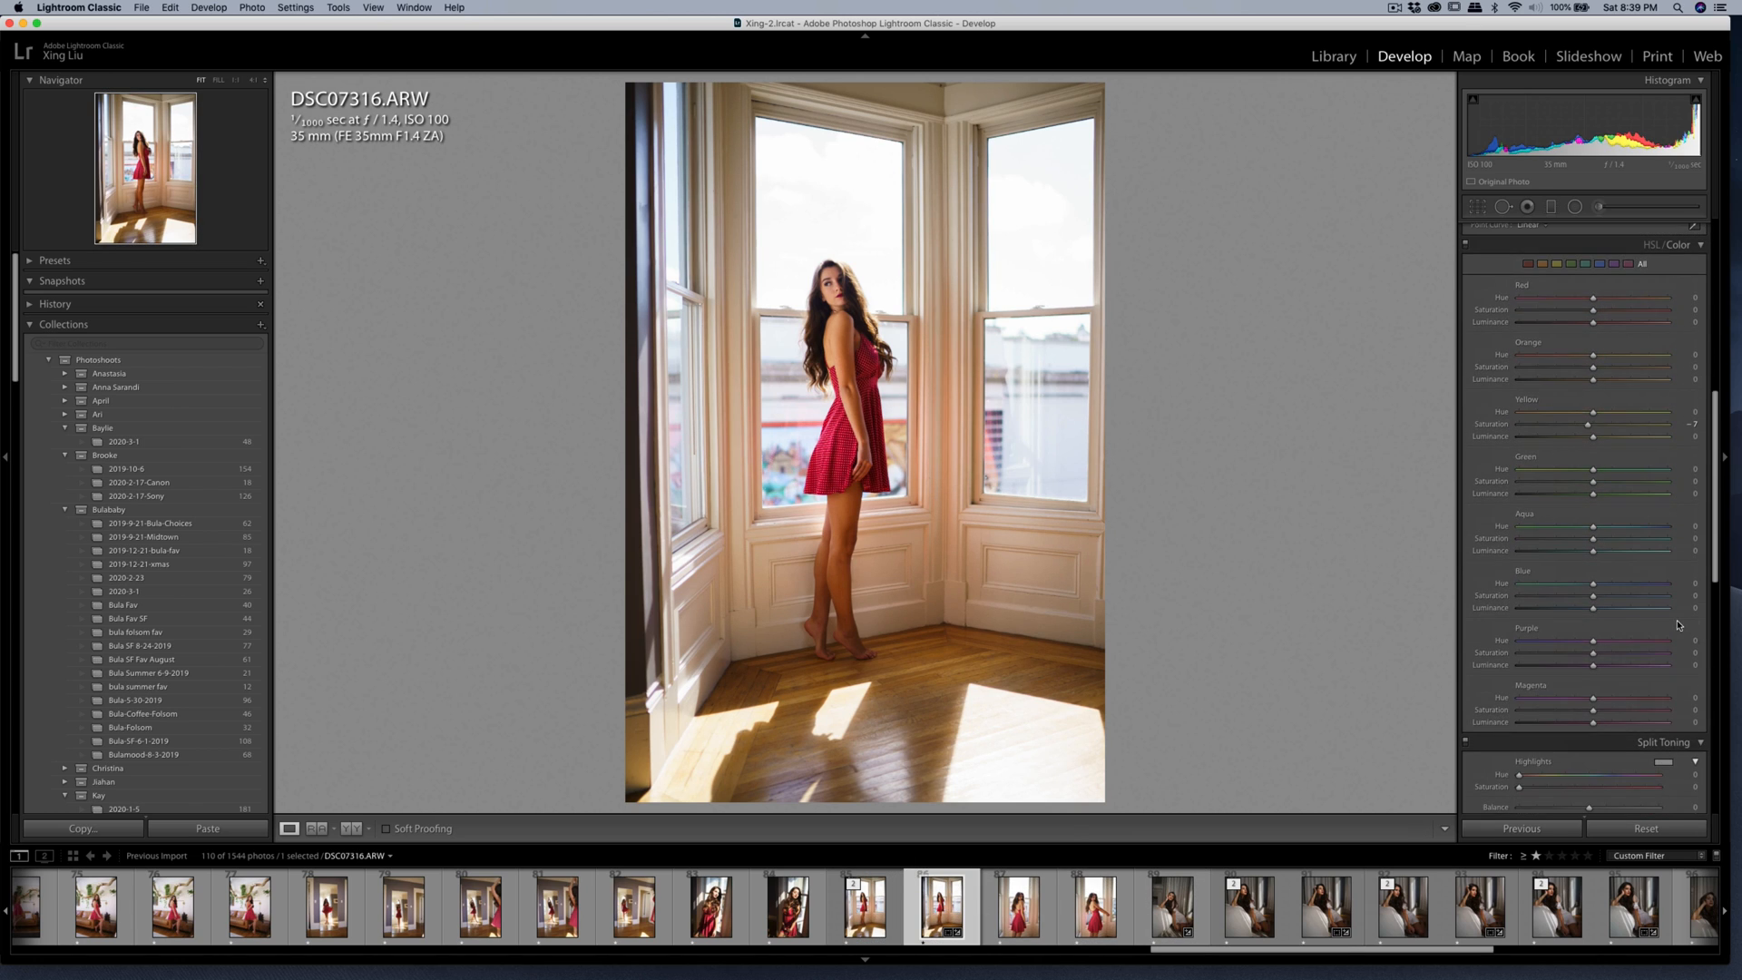
{"action": "scroll", "coordinate": [1678, 624], "scroll_direction": "down", "scroll_amount": 8}
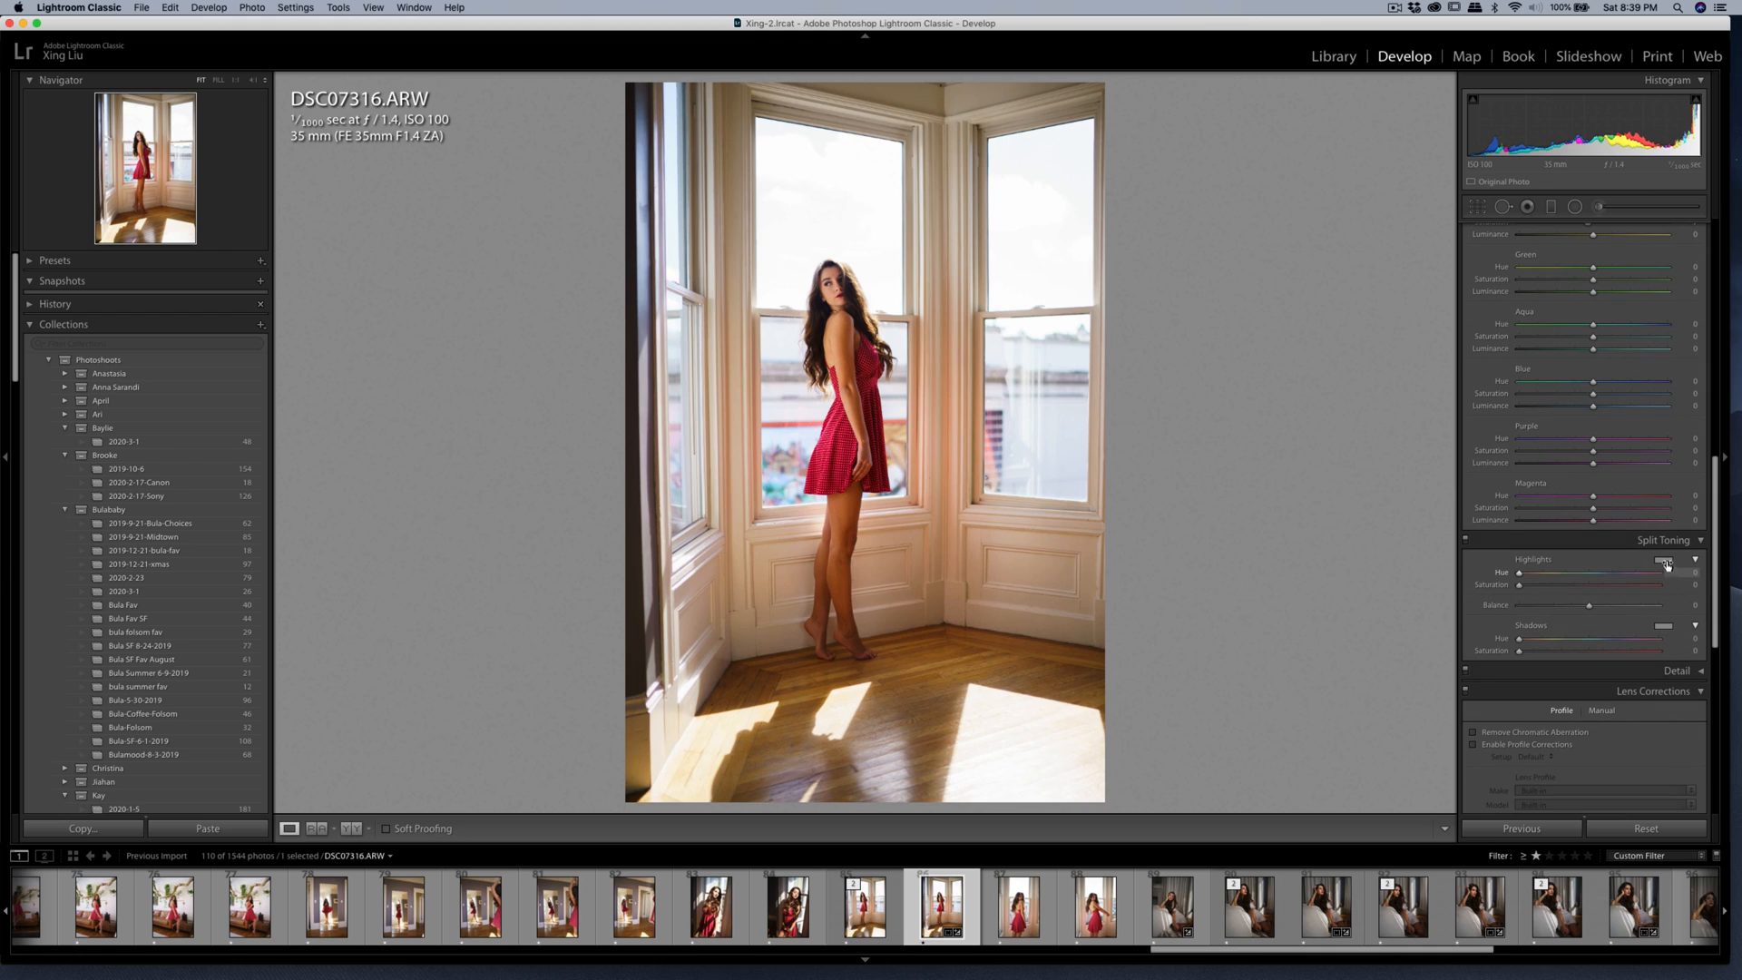
{"action": "left_click", "coordinate": [1664, 561]}
{"action": "left_click", "coordinate": [1550, 541]}
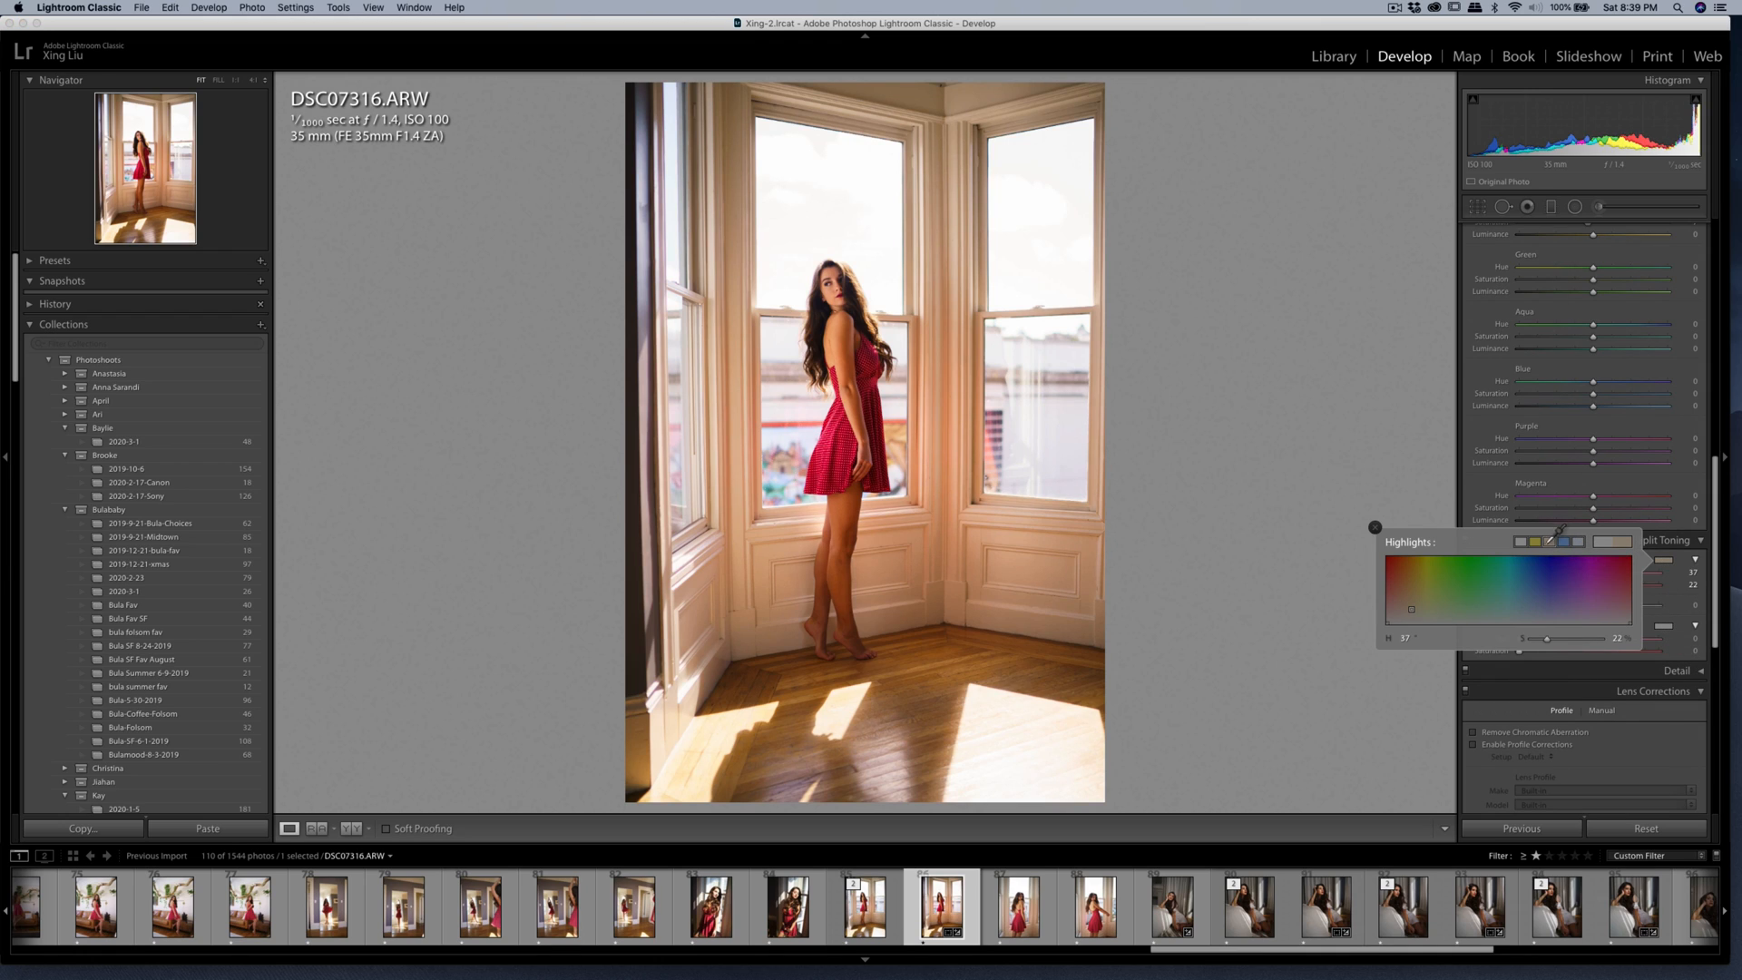
{"action": "left_click_drag", "start_coordinate": [1545, 643], "coordinate": [1539, 643]}
Split-tone the photo's shadows with hue 215 and saturation 3.
{"action": "left_click", "coordinate": [1671, 627]}
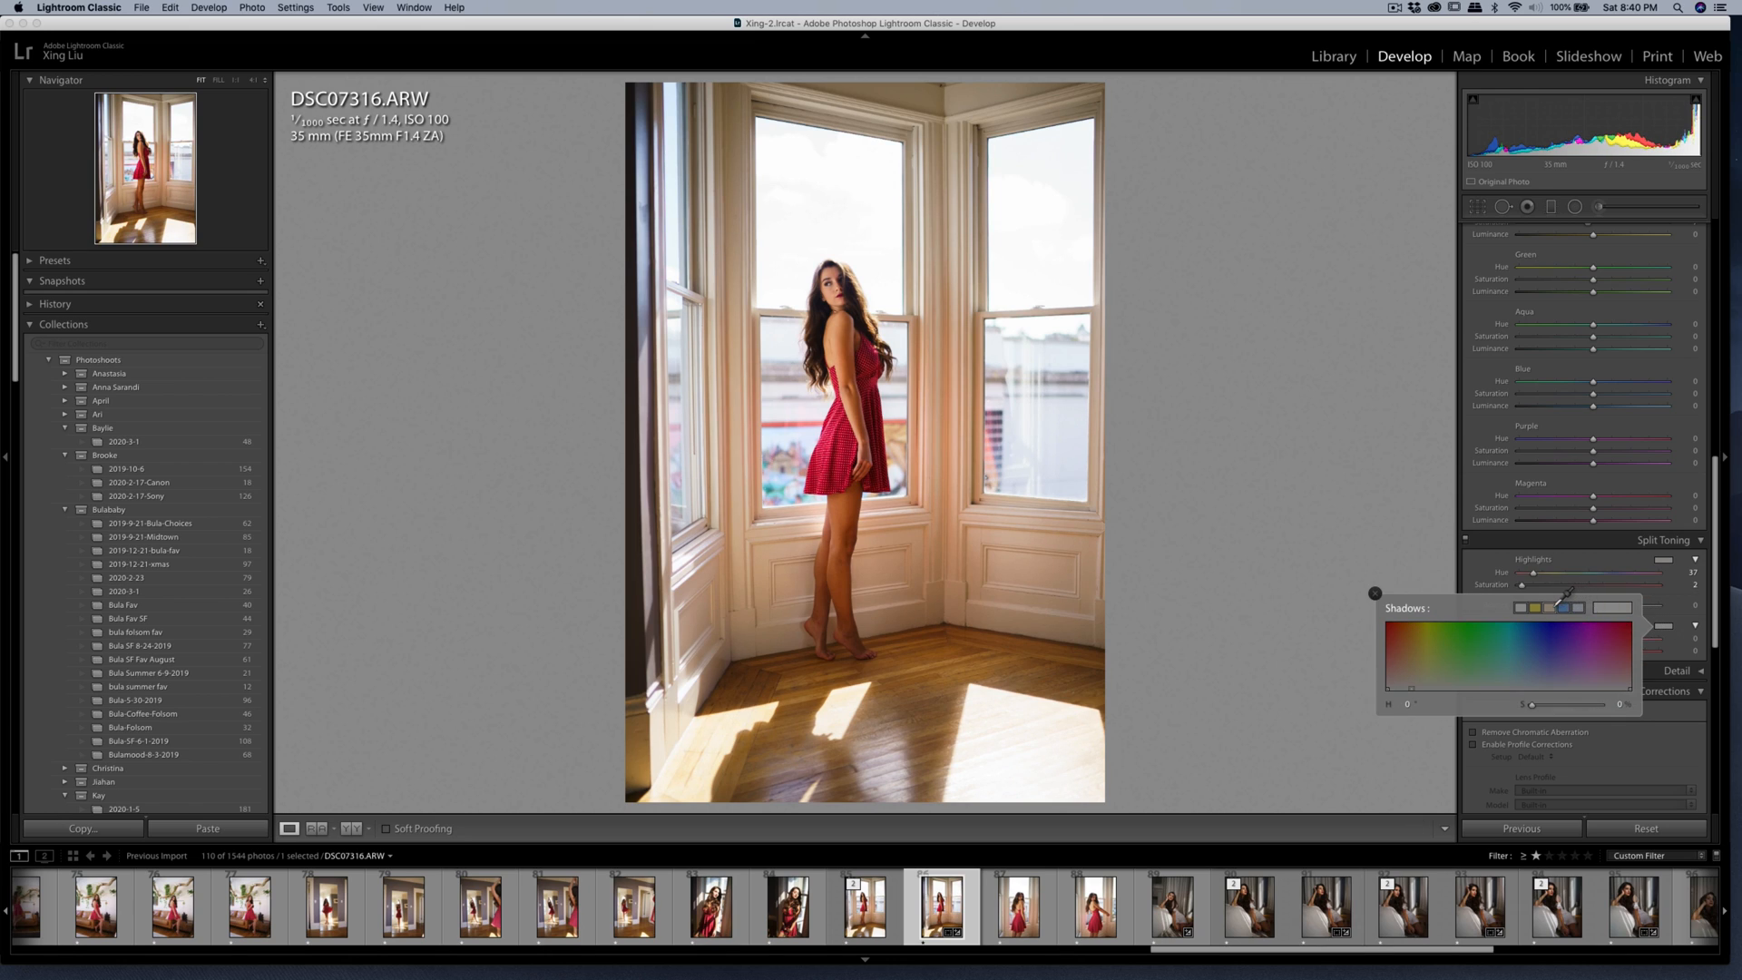
{"action": "left_click", "coordinate": [1550, 605]}
{"action": "left_click", "coordinate": [1579, 607]}
{"action": "left_click", "coordinate": [1551, 606]}
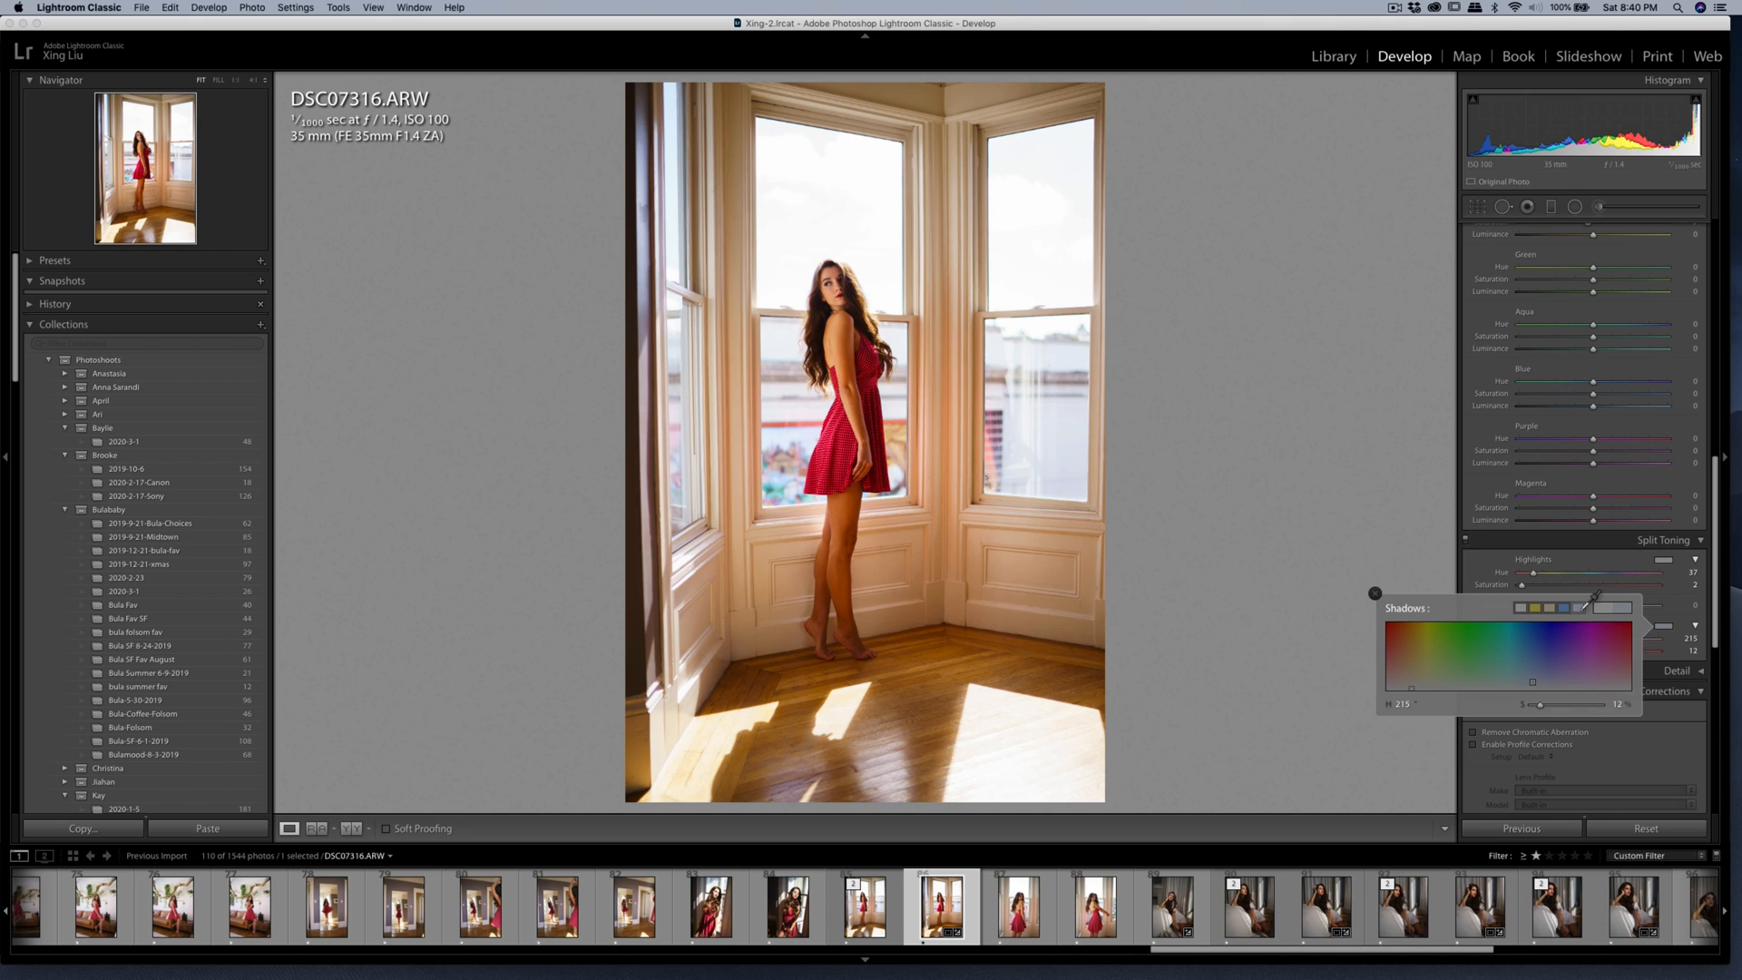
{"action": "left_click_drag", "start_coordinate": [1536, 711], "coordinate": [1533, 711]}
{"action": "left_click", "coordinate": [1259, 346]}
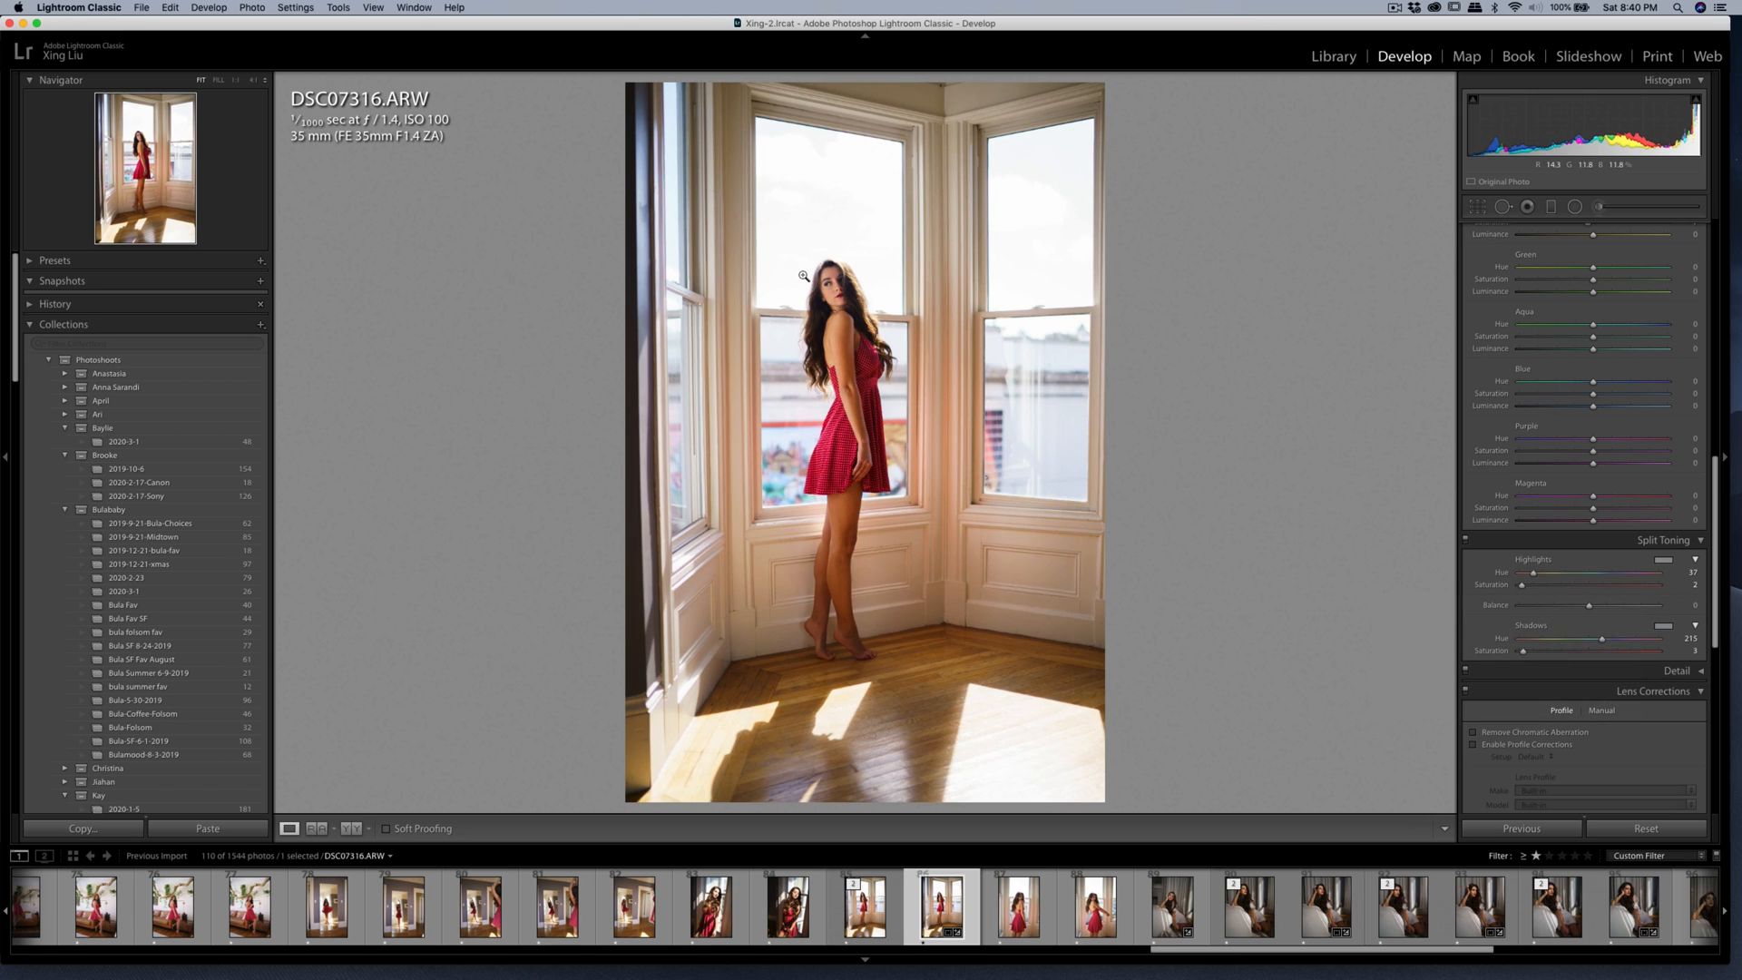
Check the woman's face up close and open a copy of the split-toned photo with Lightroom adjustments in Portraiture 3.
{"action": "left_click", "coordinate": [816, 272]}
{"action": "key", "text": "super+minus"}
{"action": "left_click", "coordinate": [866, 306]}
{"action": "right_click", "coordinate": [836, 302]}
{"action": "mouse_move", "coordinate": [962, 415]}
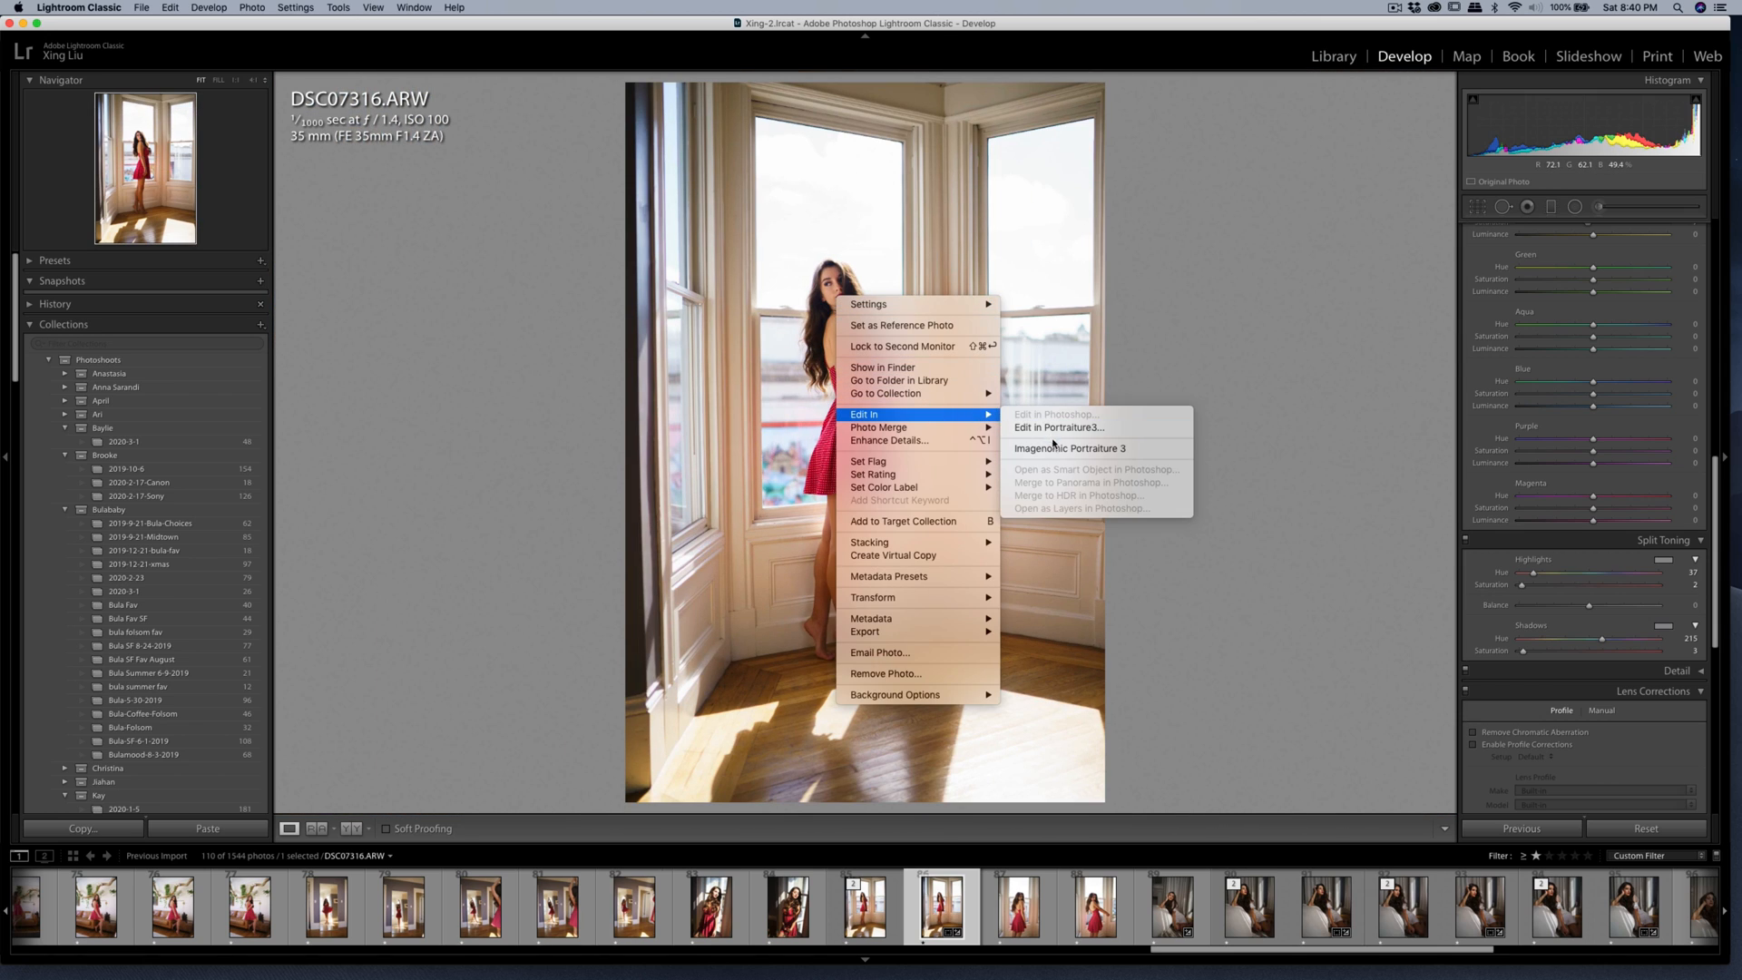
{"action": "left_click", "coordinate": [1055, 449]}
{"action": "left_click", "coordinate": [1169, 454]}
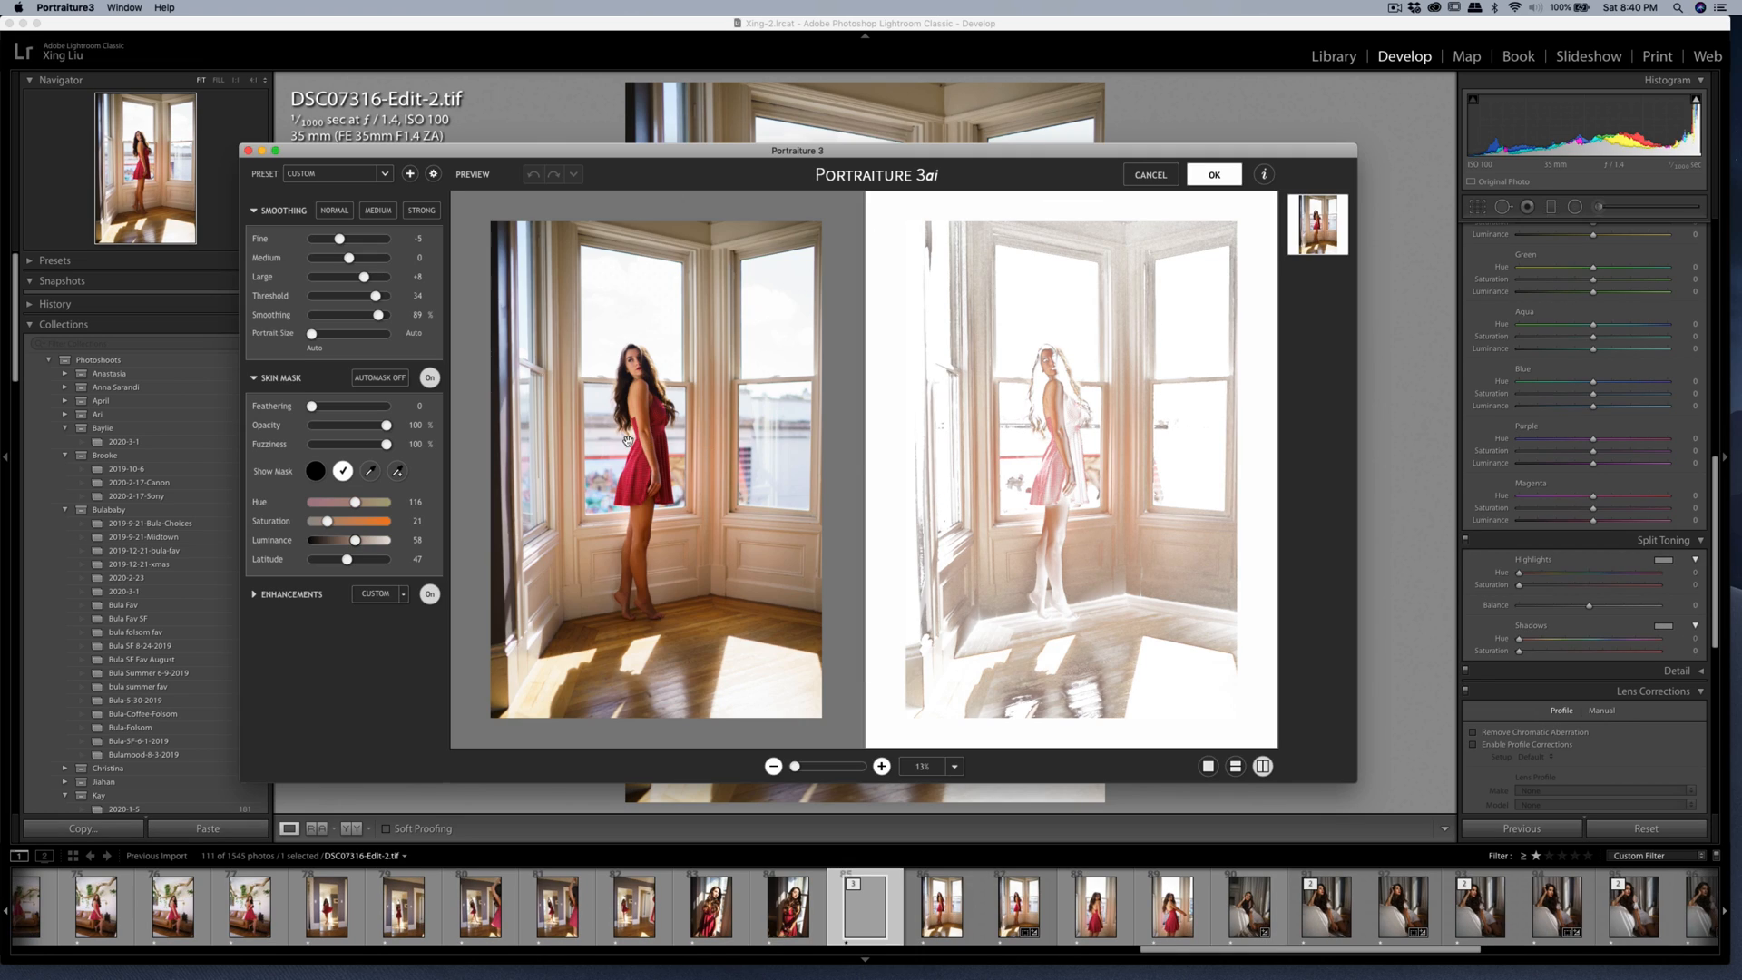
Apply the existing Portraiture settings to the split-toned copy and export it.
{"action": "left_click", "coordinate": [1206, 184]}
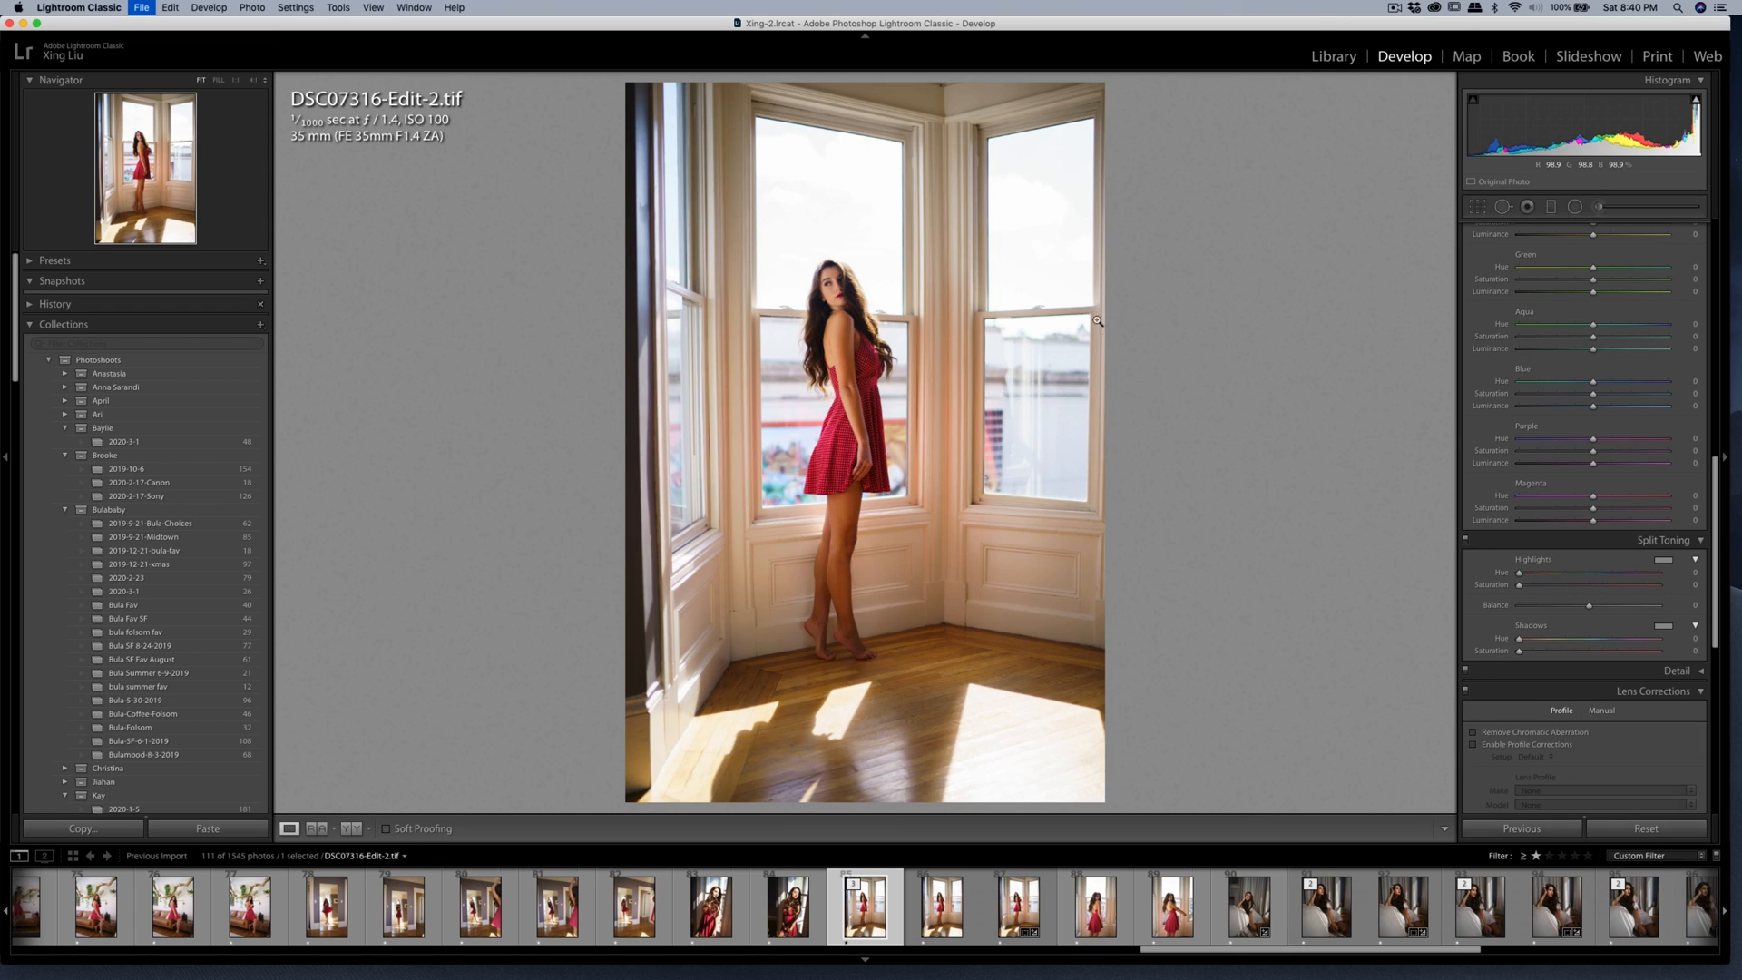
{"action": "key", "text": "super+shift+e"}
{"action": "left_click", "coordinate": [1117, 534]}
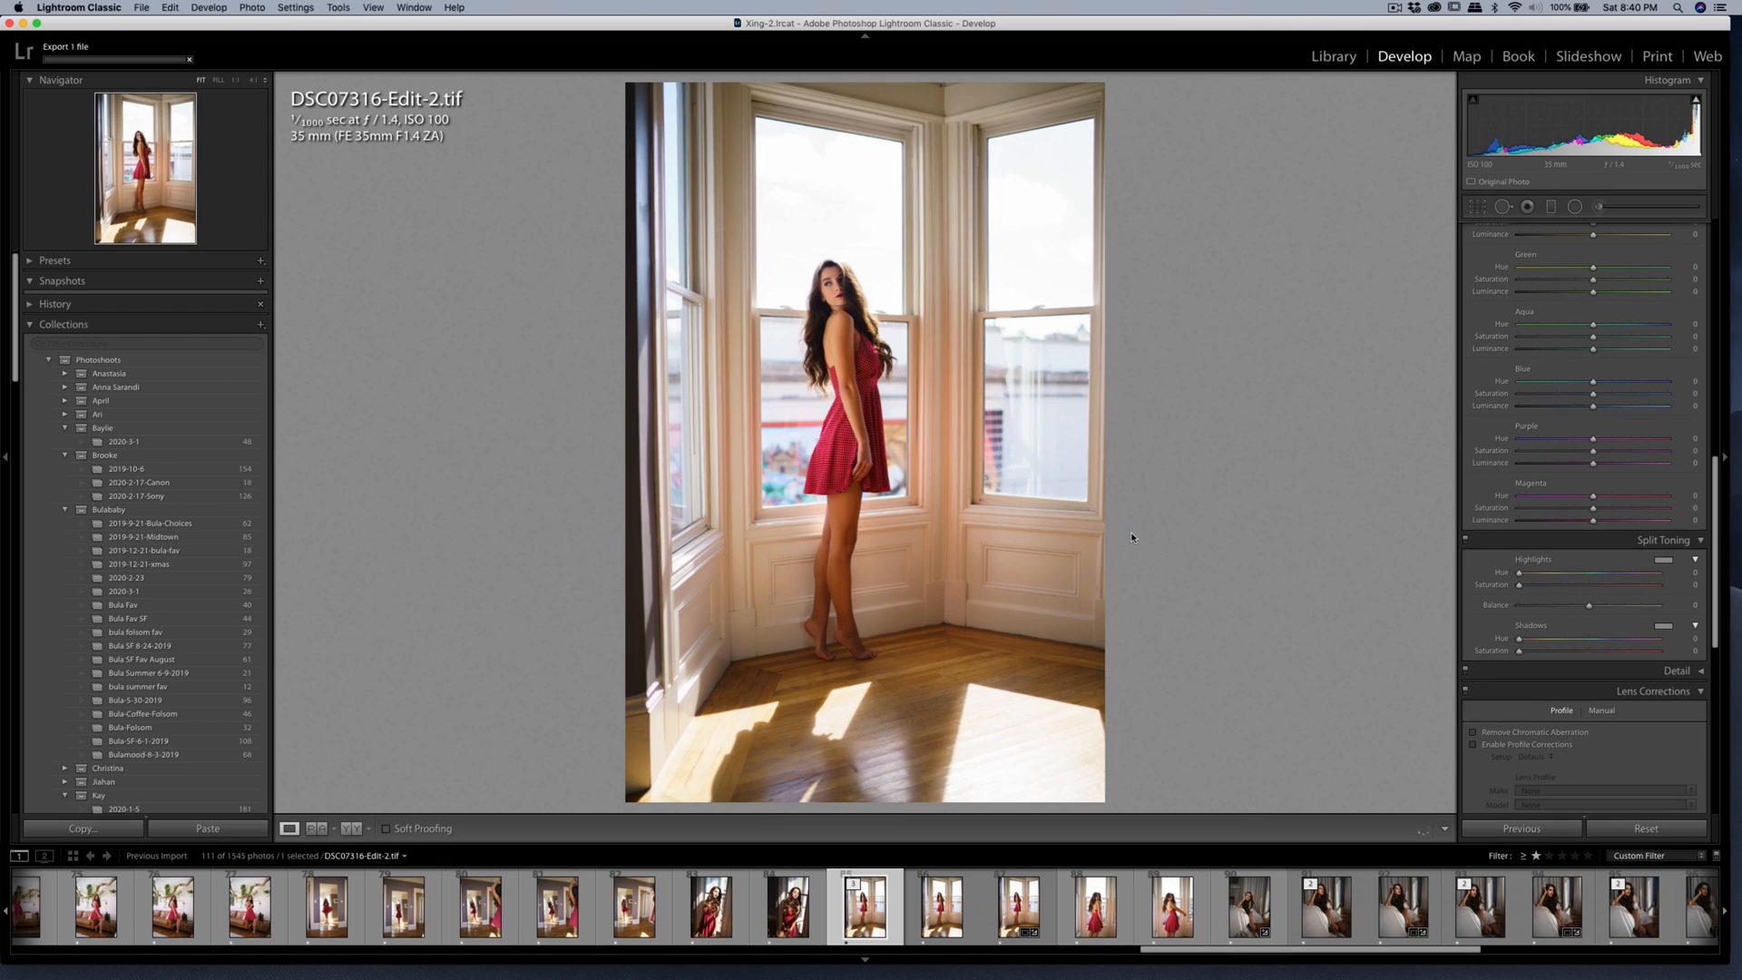
Select DSC07333.ARW, the photo of the woman looking over her shoulder, and straighten it to an angle of -0.75.
{"action": "left_click", "coordinate": [1076, 905]}
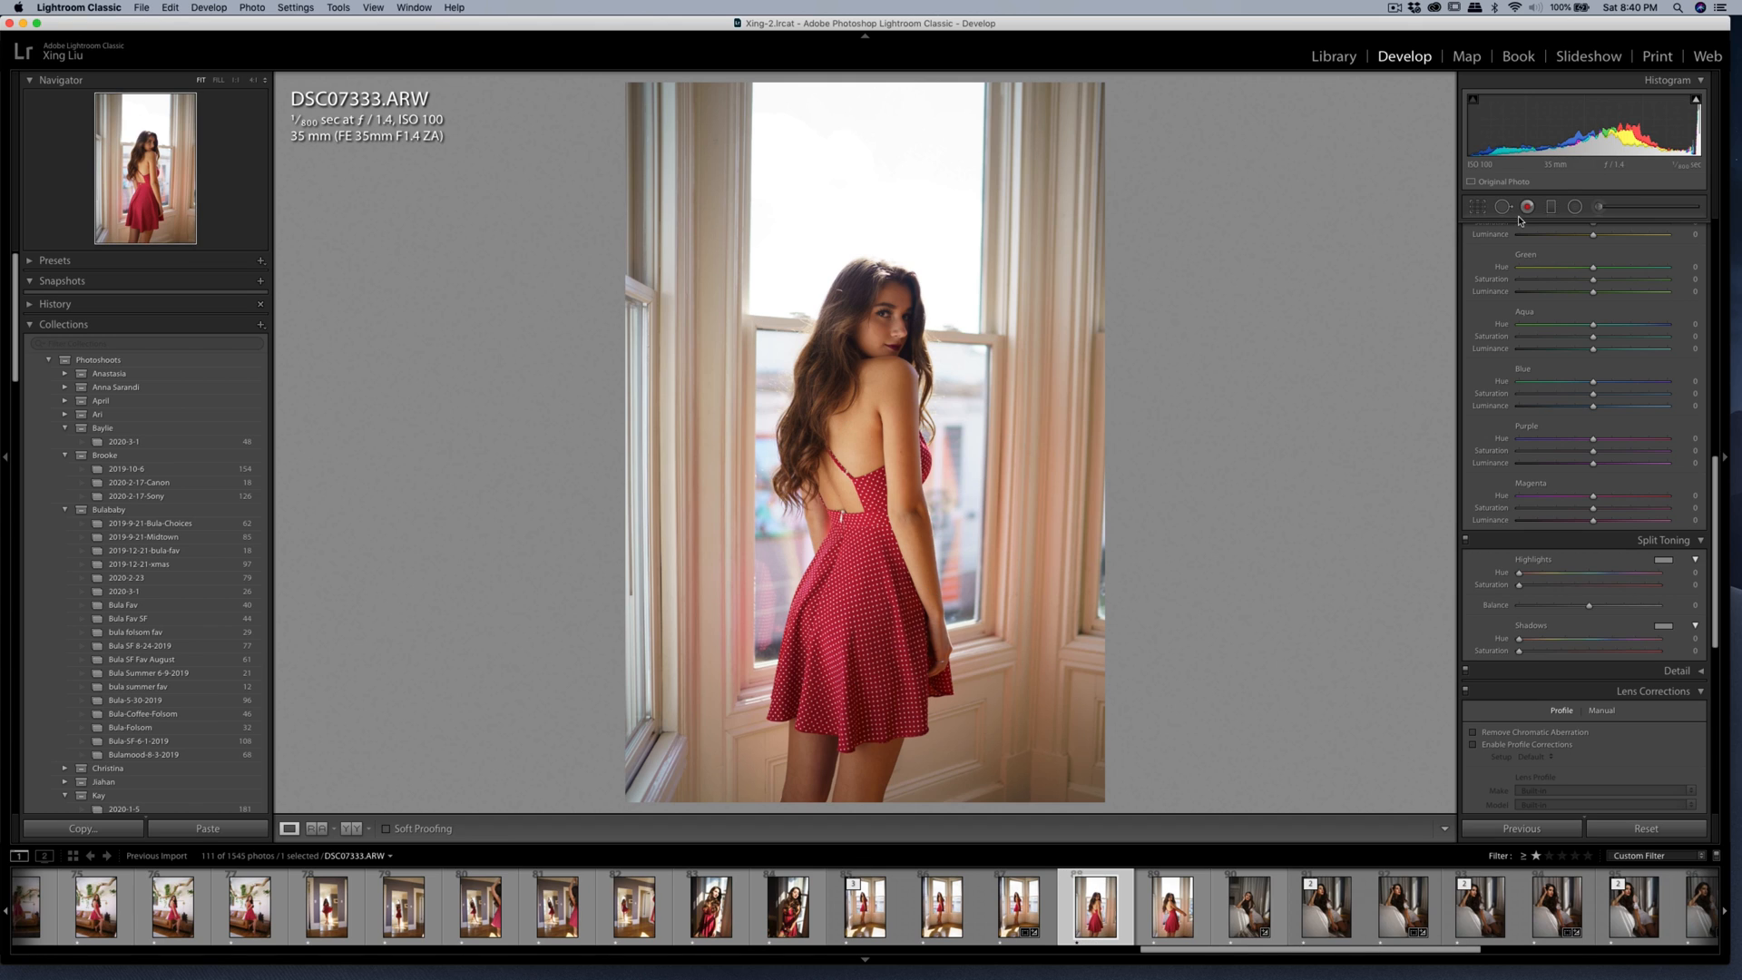
{"action": "left_click", "coordinate": [1478, 207]}
{"action": "left_click_drag", "start_coordinate": [1334, 235], "coordinate": [1330, 234]}
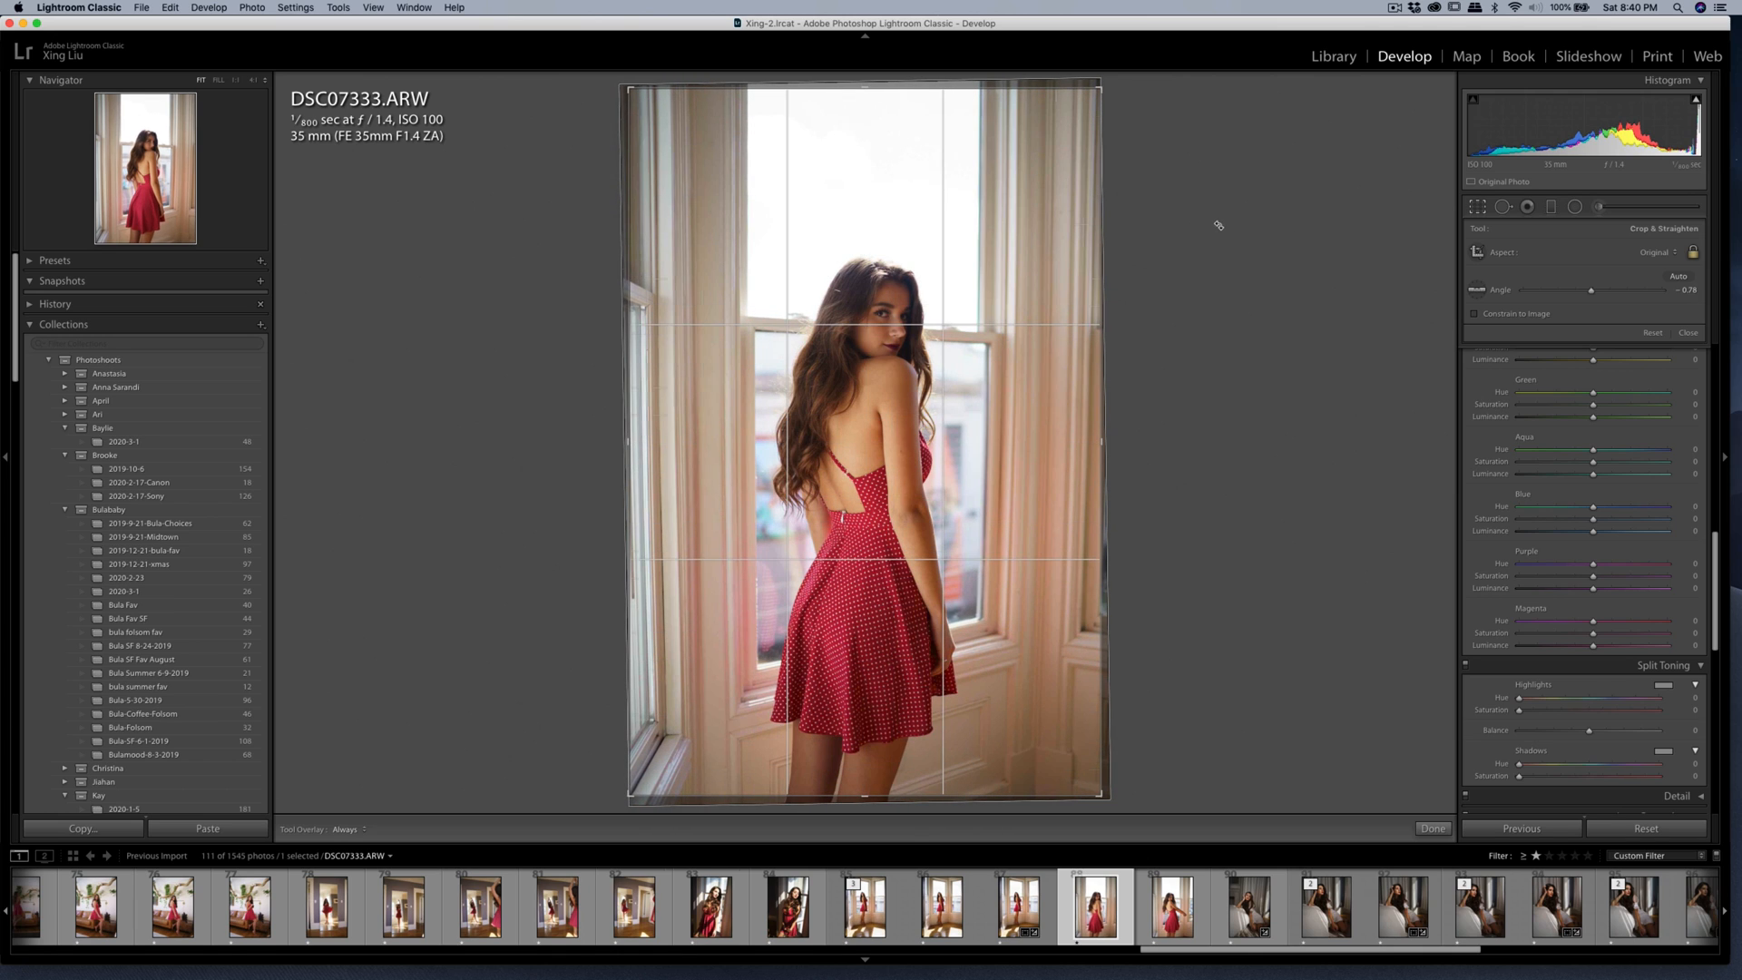
{"action": "left_click_drag", "start_coordinate": [1218, 224], "coordinate": [1182, 216]}
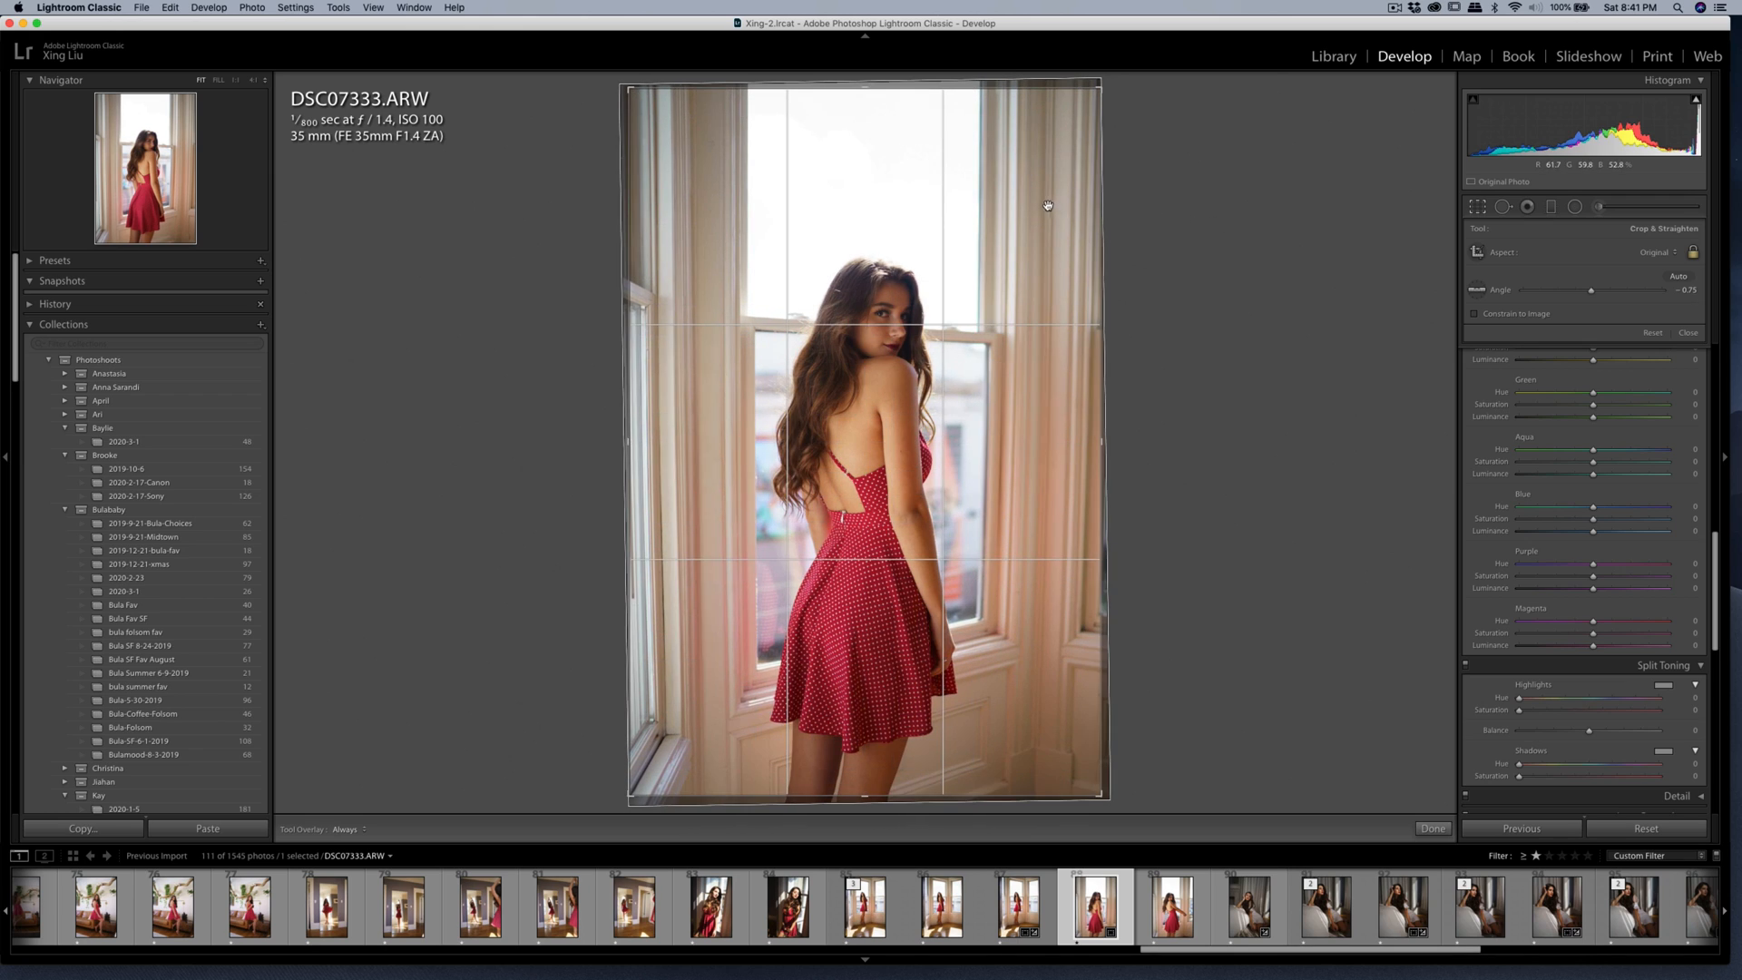
Crop the photo to the 4 x 5 / 8 x 10 aspect ratio, tightening the frame around the woman.
{"action": "left_click", "coordinate": [1659, 254]}
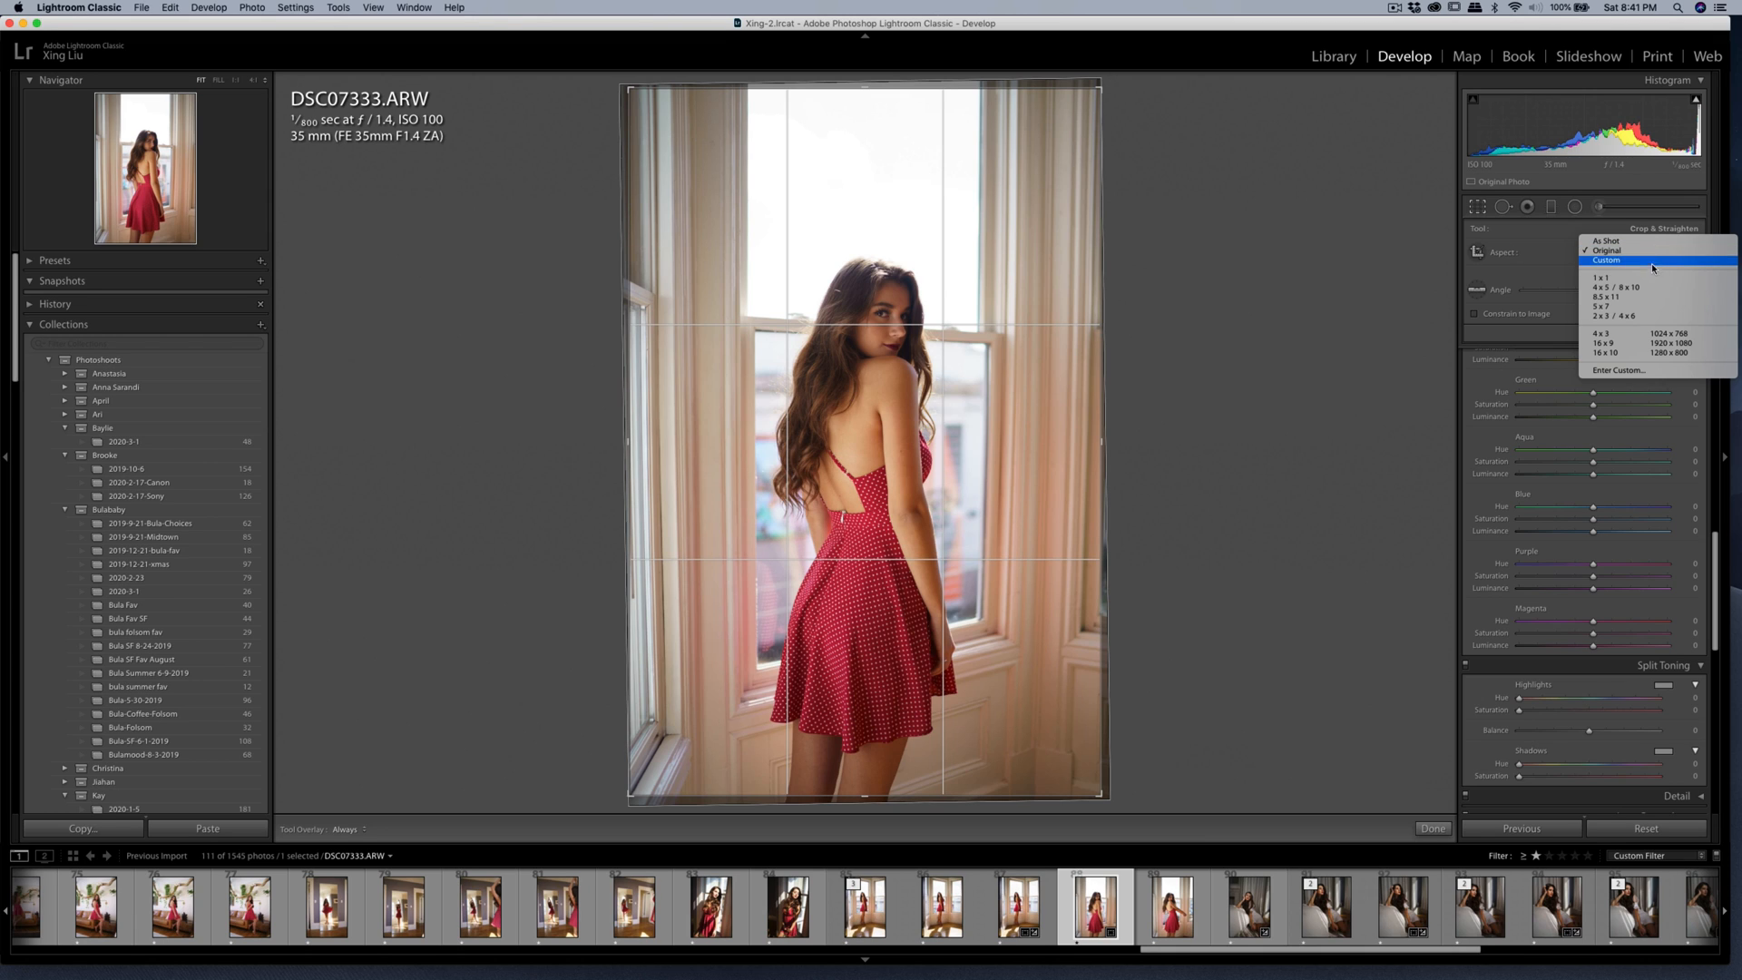
{"action": "left_click", "coordinate": [1660, 283]}
{"action": "left_click_drag", "start_coordinate": [991, 304], "coordinate": [978, 272]}
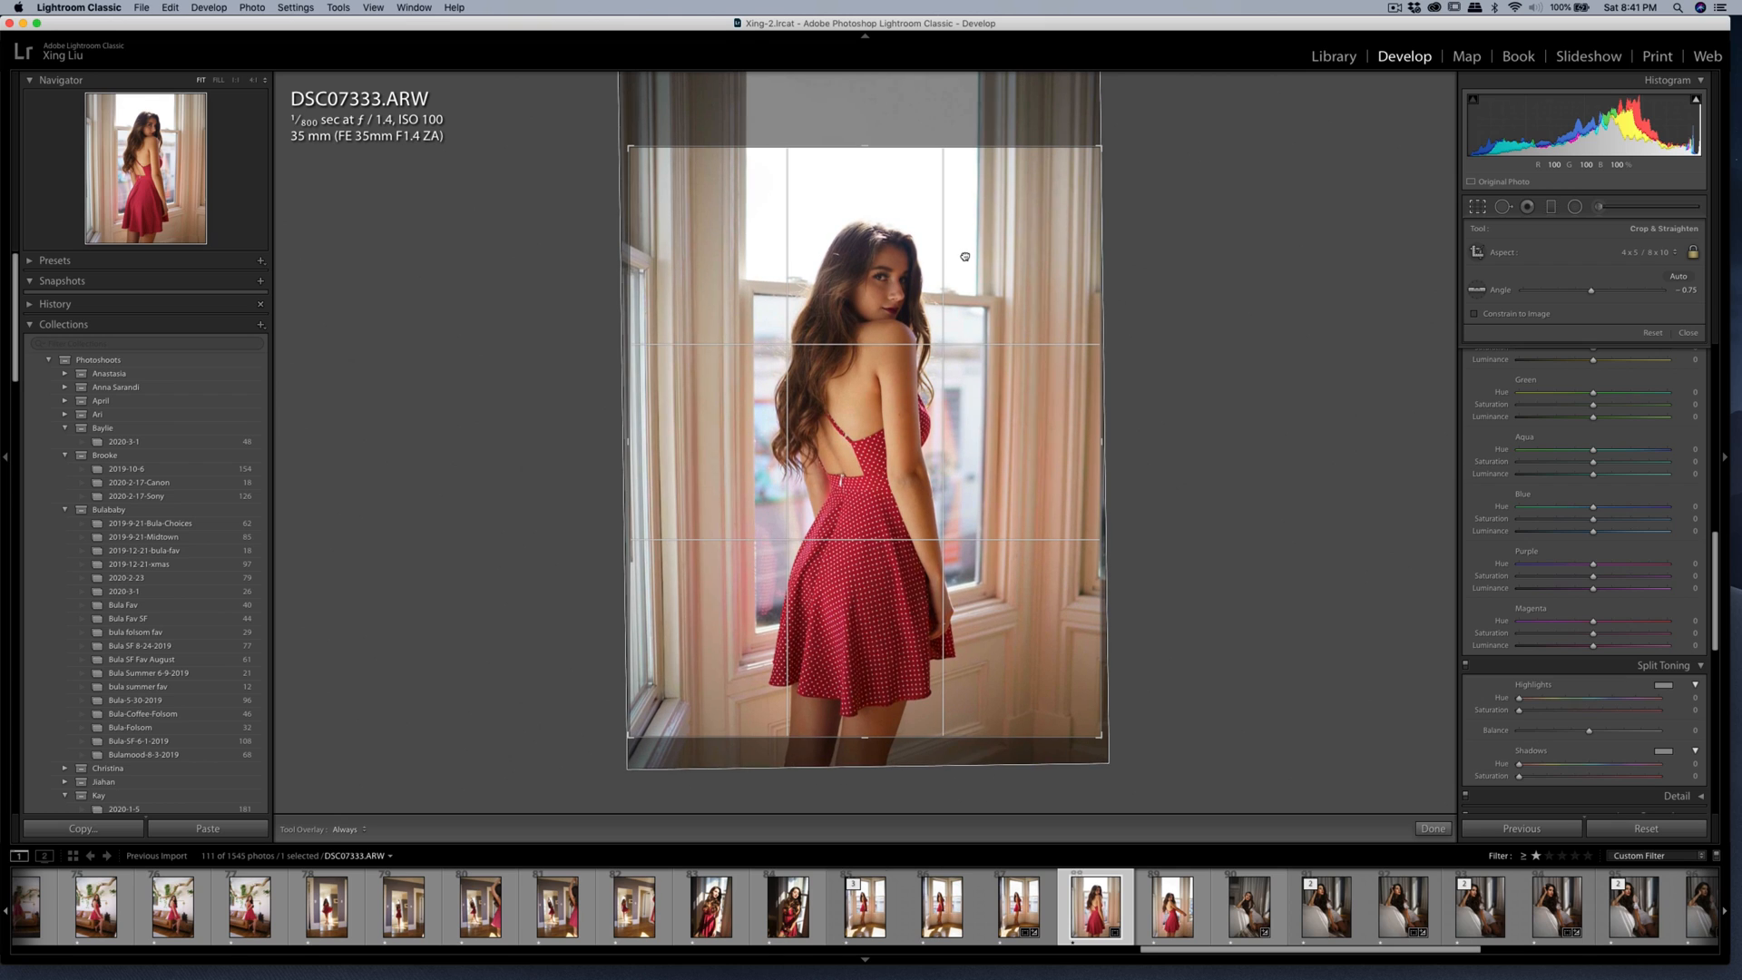
{"action": "left_click_drag", "start_coordinate": [1224, 182], "coordinate": [1213, 187]}
{"action": "left_click_drag", "start_coordinate": [1100, 148], "coordinate": [1098, 153]}
{"action": "left_click_drag", "start_coordinate": [1022, 207], "coordinate": [1013, 208]}
{"action": "key", "text": "Return"}
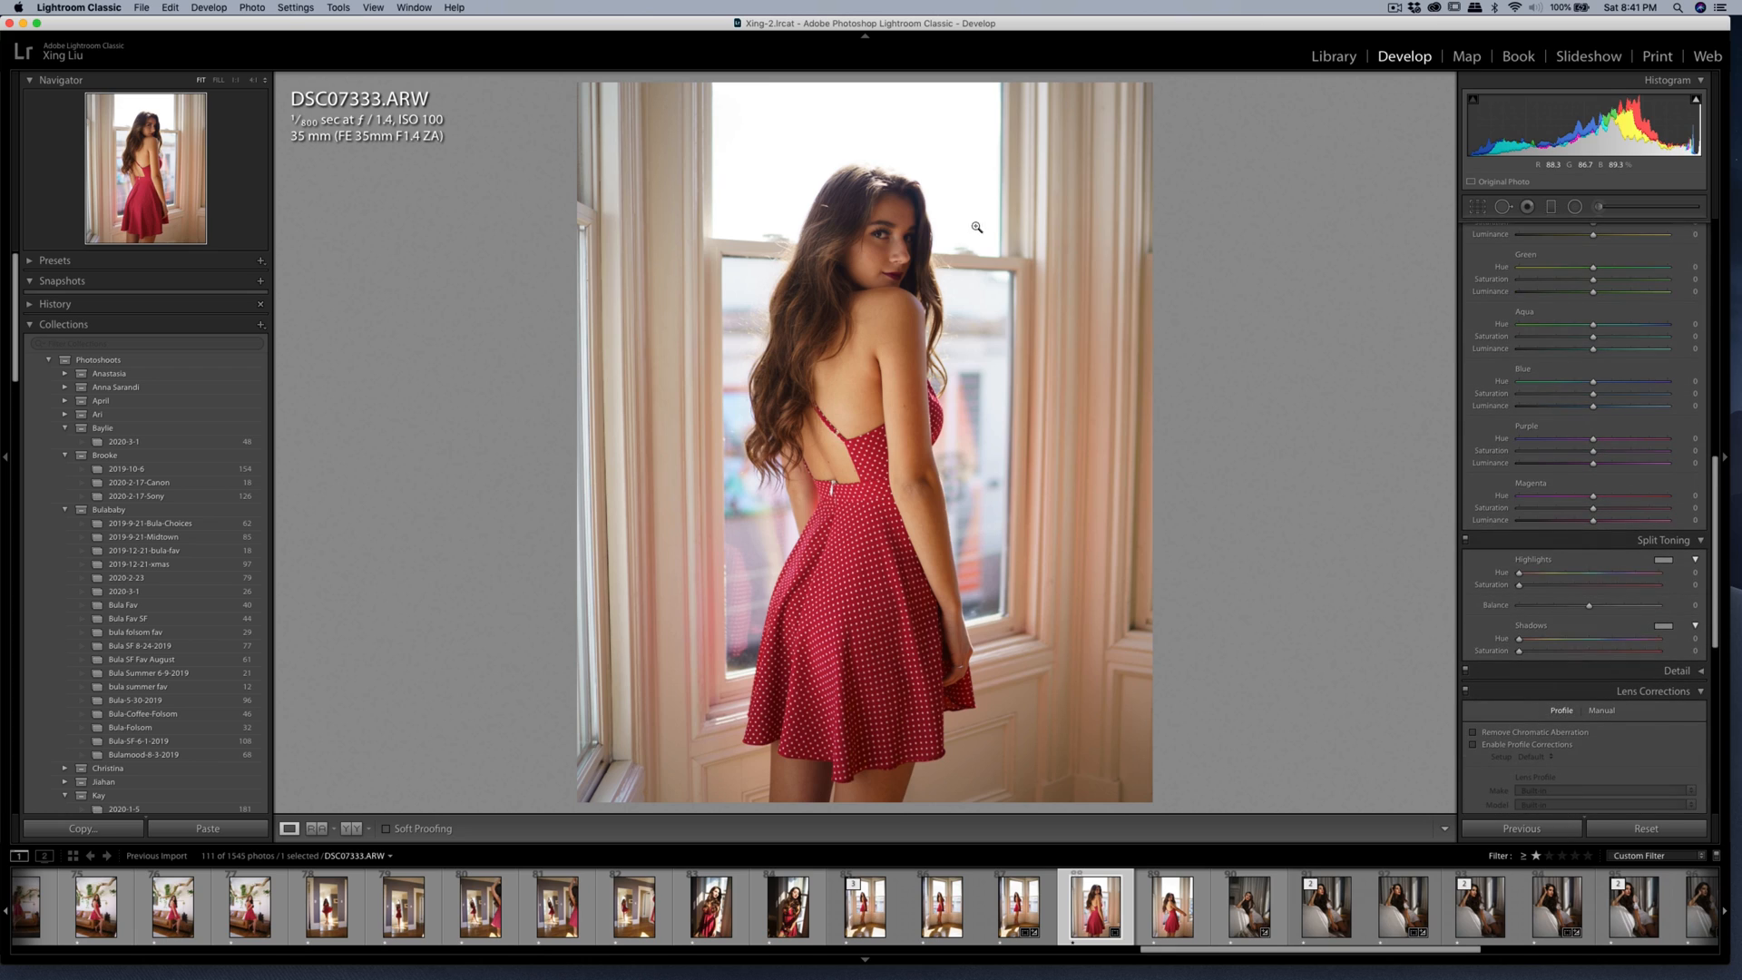
Brush a Shadows adjustment of 11 over the woman's face with the Adjustment Brush at size 10.
{"action": "left_click", "coordinate": [1598, 208]}
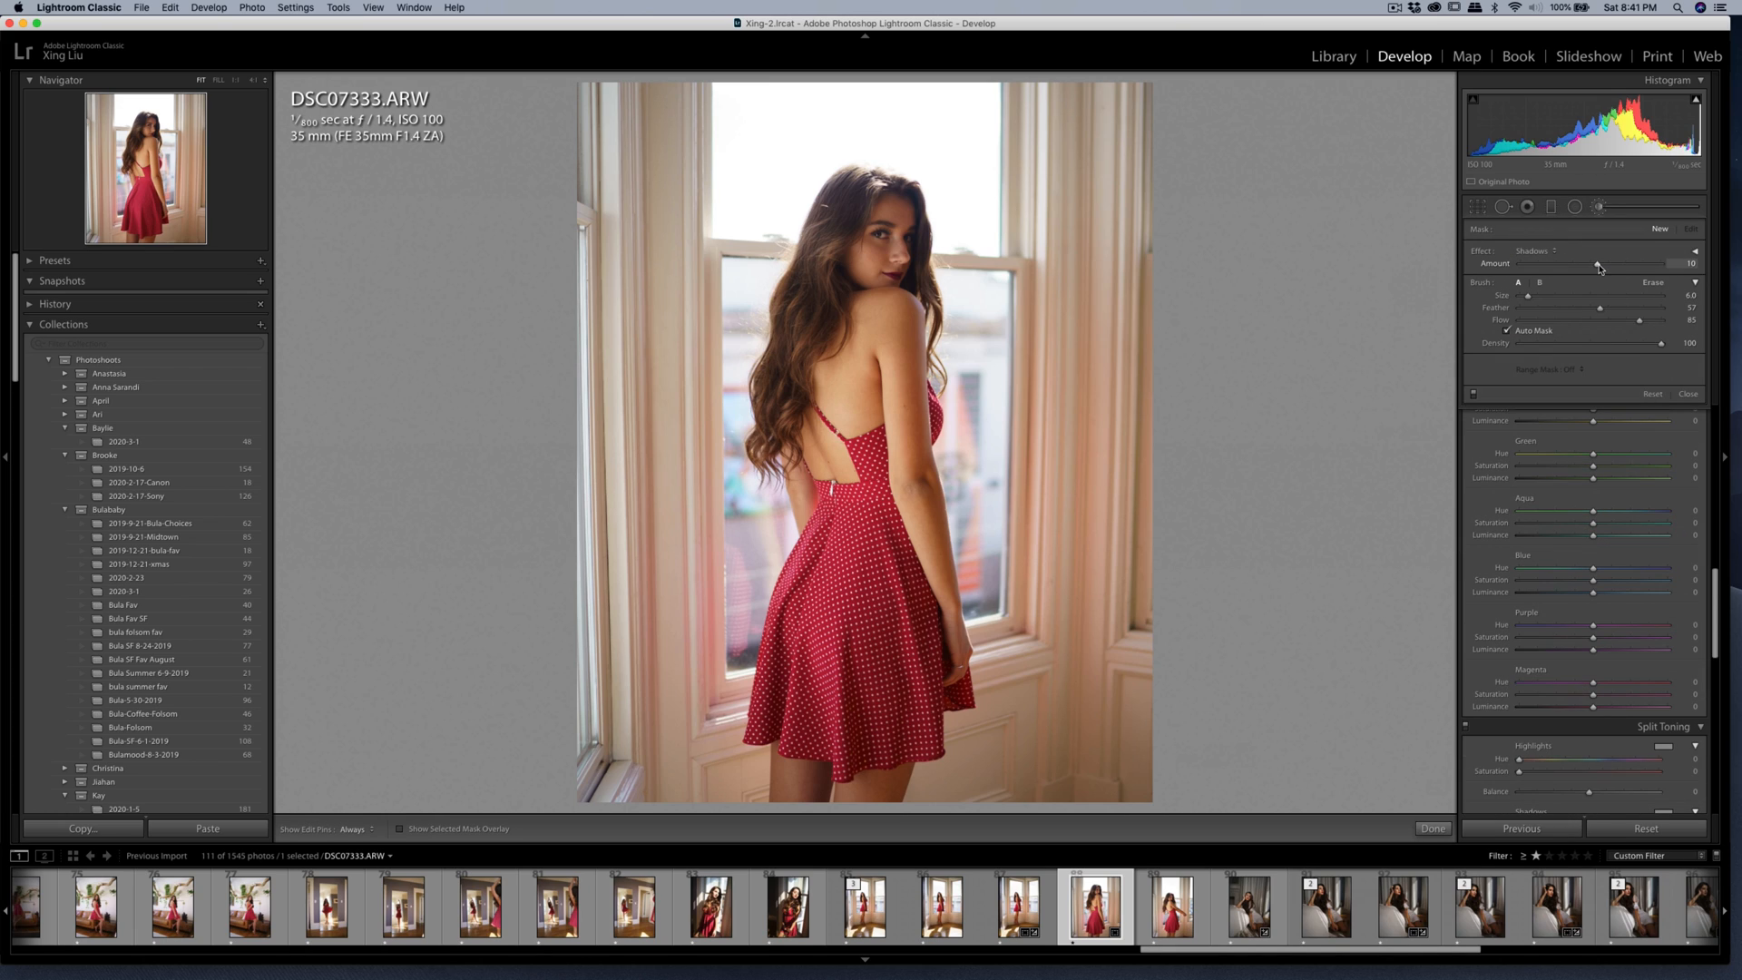
{"action": "scroll", "coordinate": [899, 259], "scroll_direction": "up", "scroll_amount": 4}
{"action": "mouse_move", "coordinate": [894, 252]}
{"action": "left_mouse_down"}
{"action": "mouse_move", "coordinate": [902, 214]}
{"action": "mouse_move", "coordinate": [893, 279]}
{"action": "mouse_move", "coordinate": [857, 250]}
{"action": "mouse_move", "coordinate": [837, 359]}
{"action": "mouse_move", "coordinate": [882, 295]}
{"action": "left_mouse_up"}
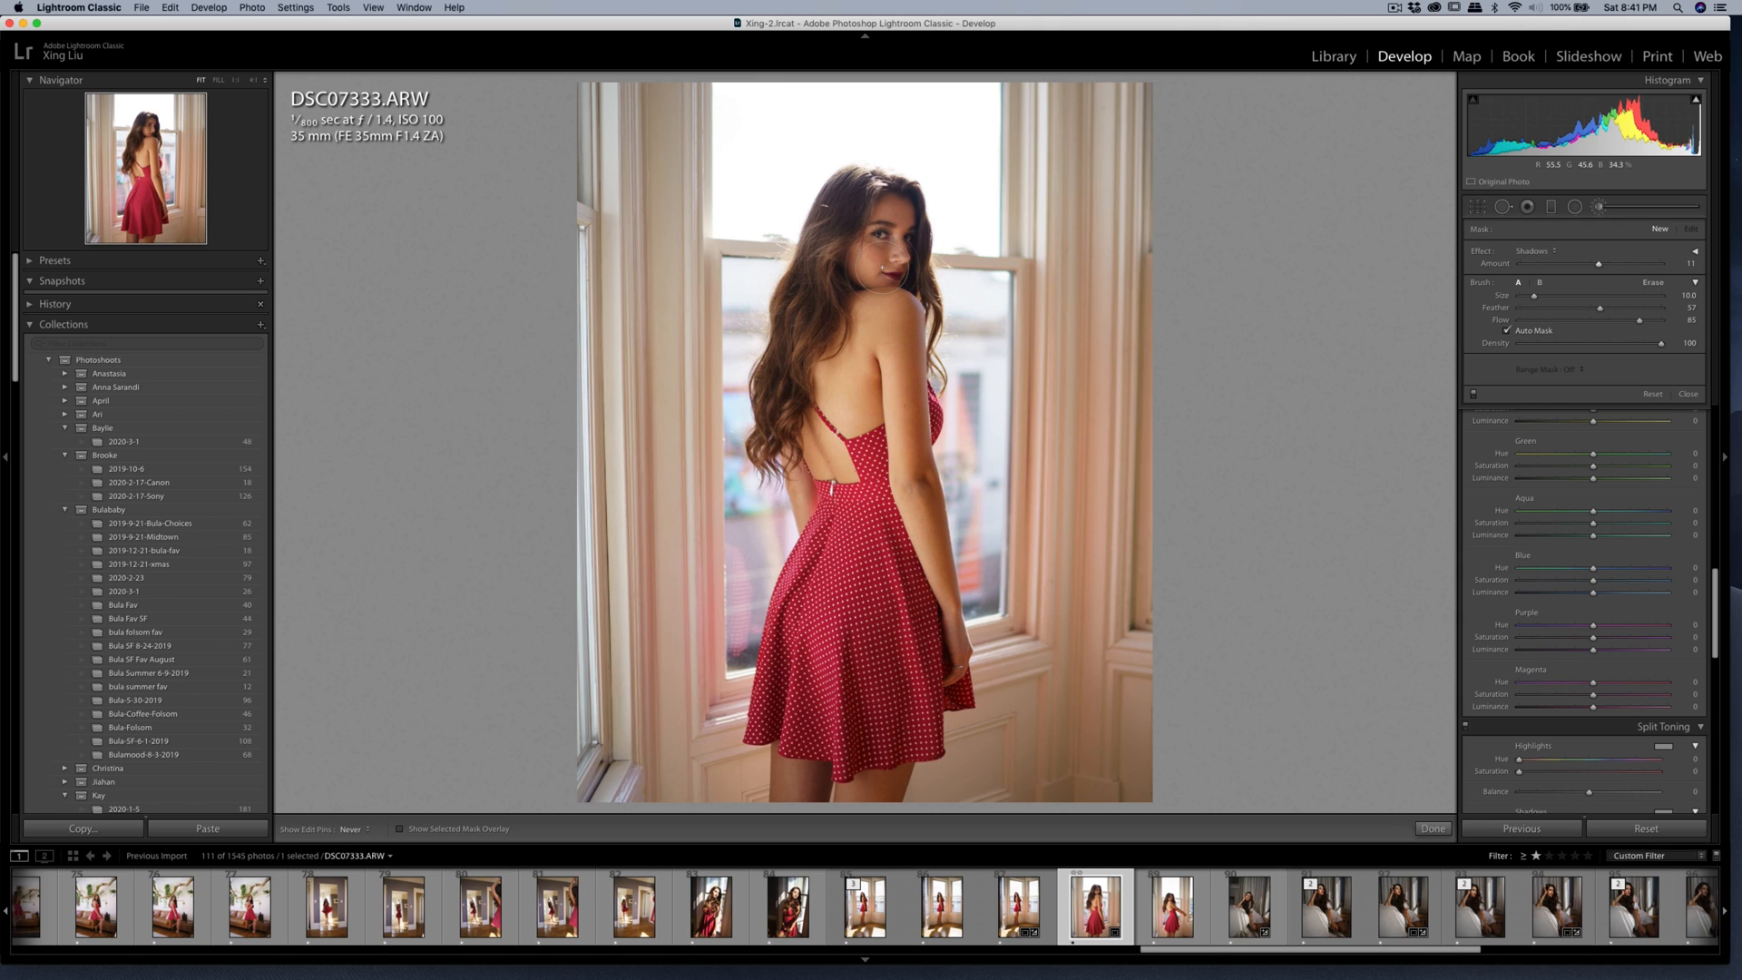
{"action": "left_click_drag", "start_coordinate": [896, 235], "coordinate": [897, 253]}
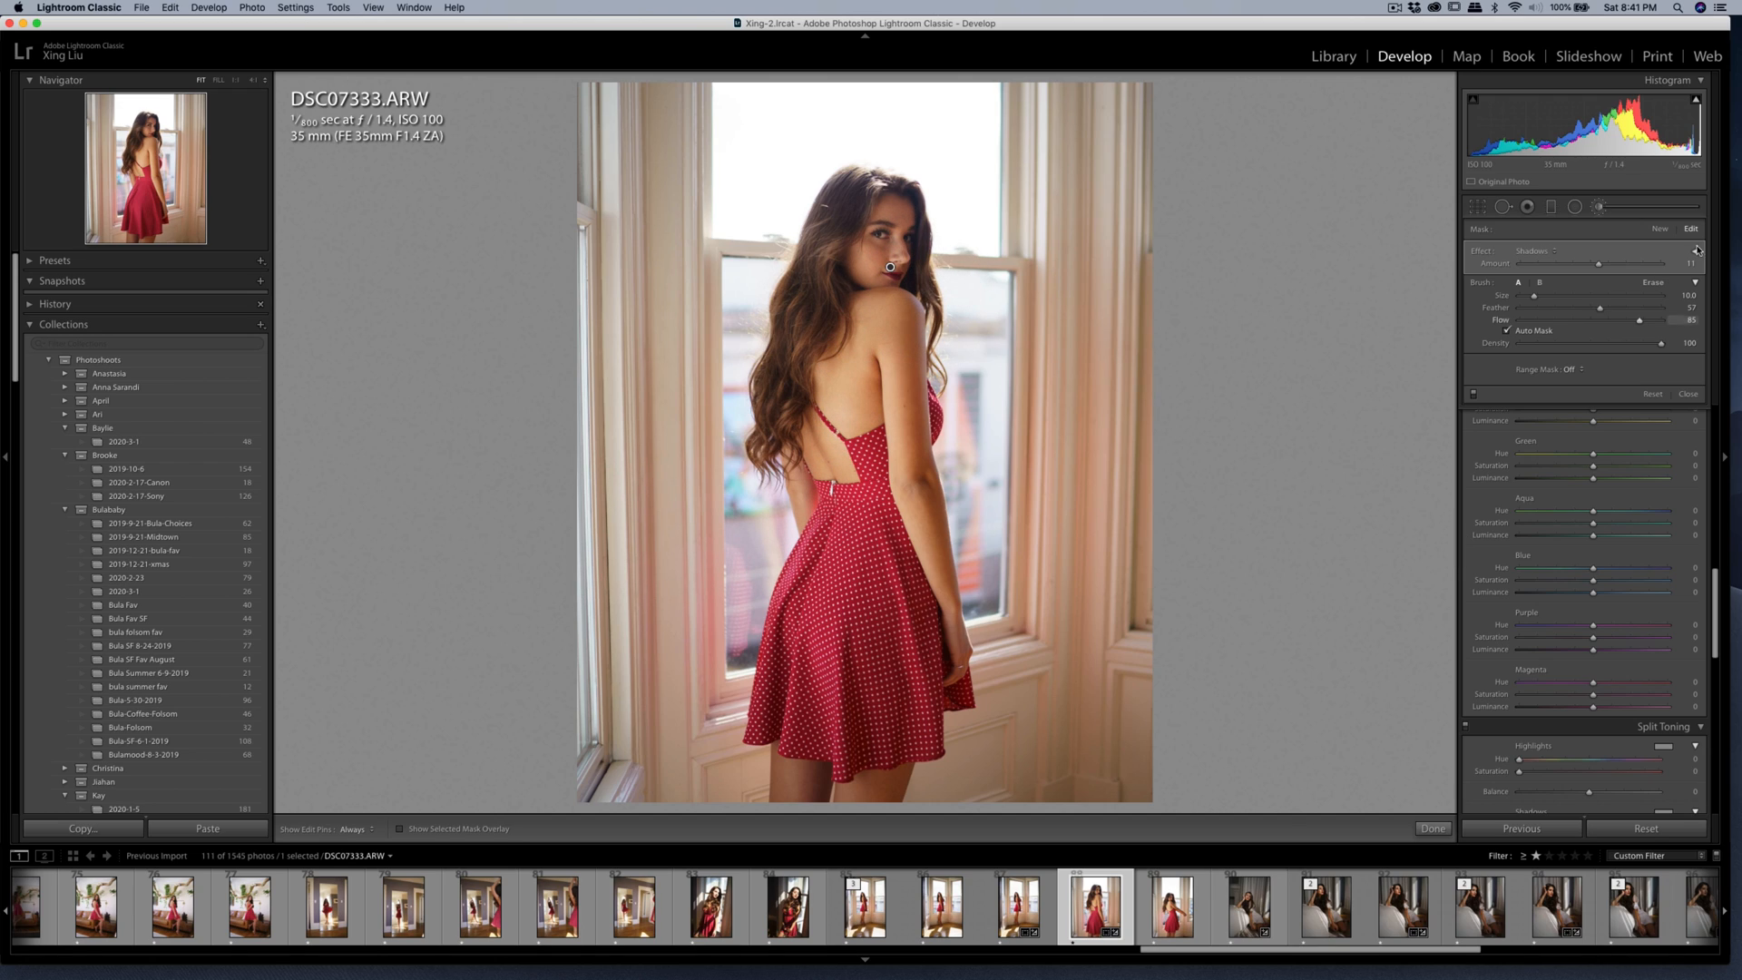
Add a second Adjustment Brush mask with Shadows at 11 on the woman's upper face and arm.
{"action": "left_click", "coordinate": [1659, 230]}
{"action": "key", "text": "h"}
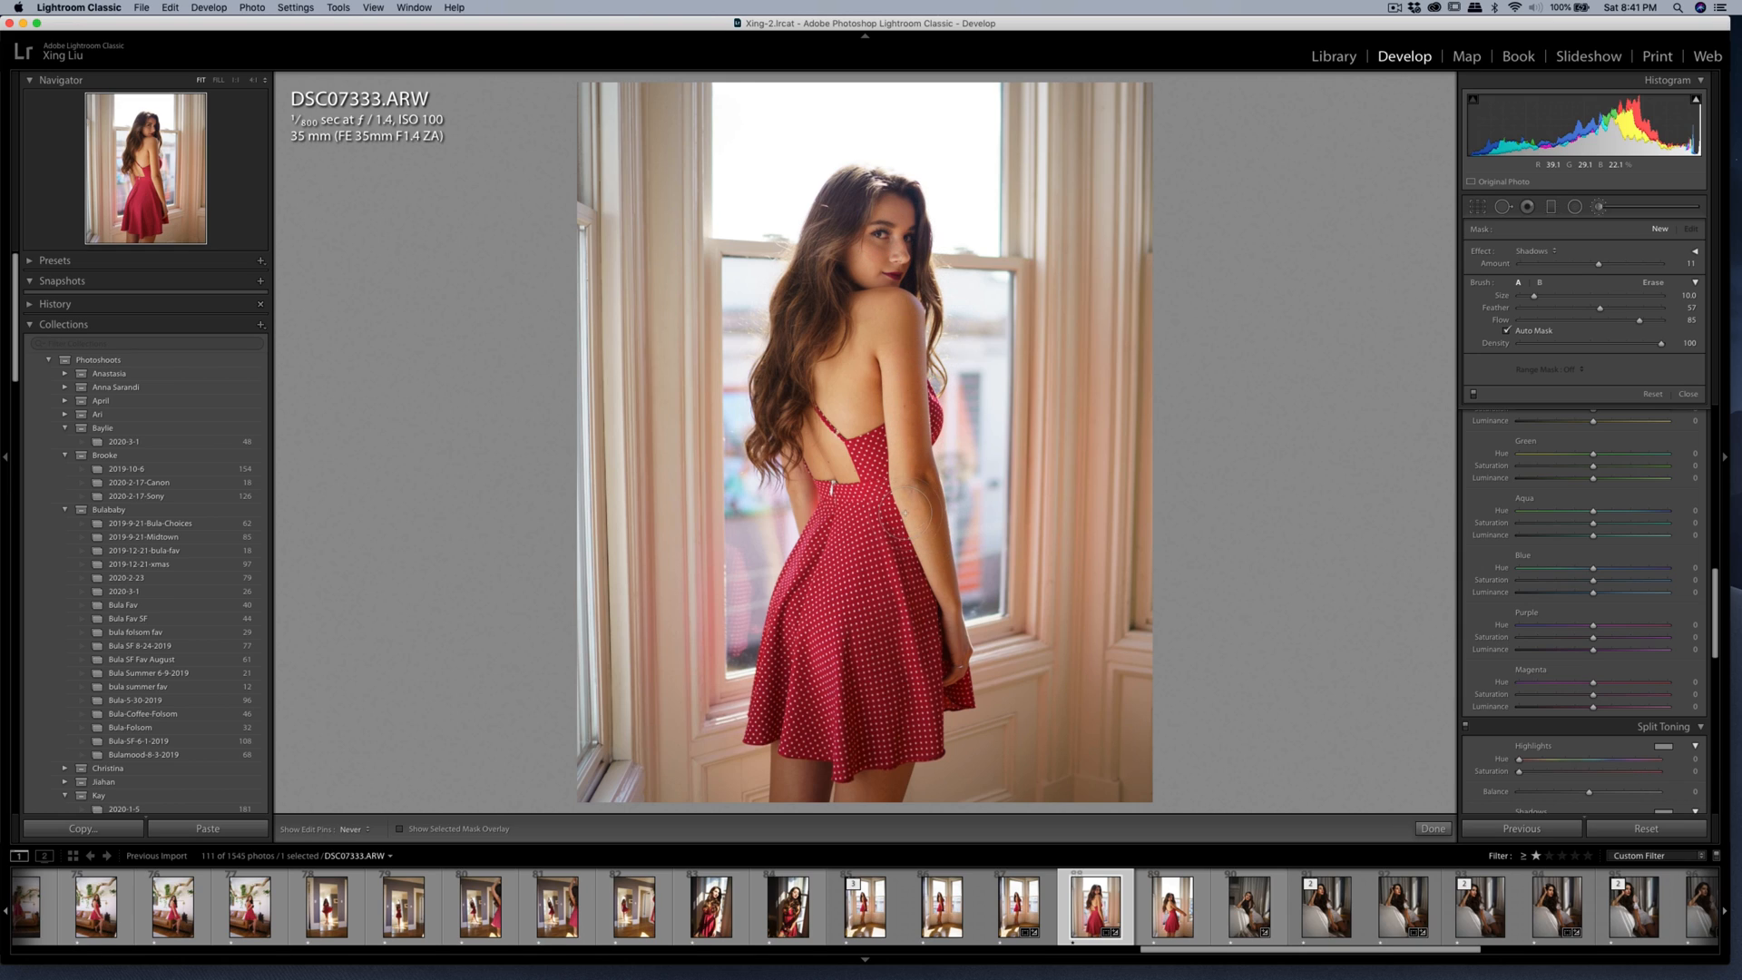
{"action": "left_click_drag", "start_coordinate": [905, 505], "coordinate": [933, 589]}
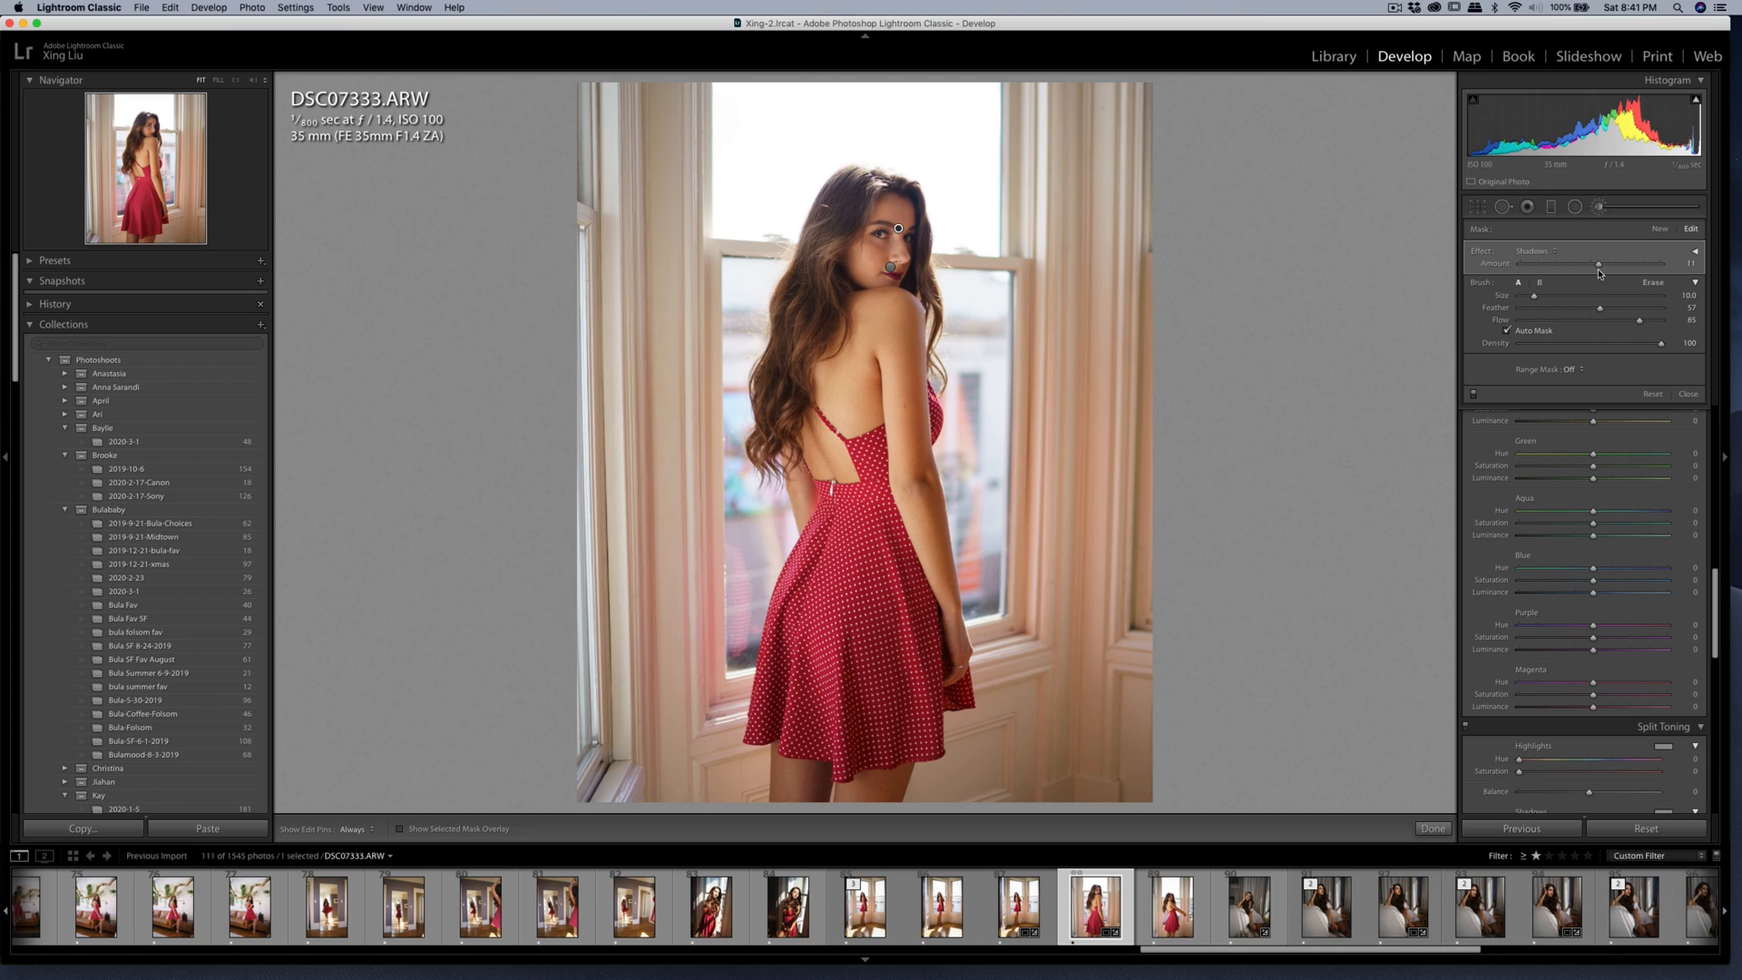
{"action": "left_click_drag", "start_coordinate": [1599, 270], "coordinate": [1601, 269]}
{"action": "key", "text": "h"}
{"action": "key", "text": "h"}
{"action": "left_click", "coordinate": [1602, 208]}
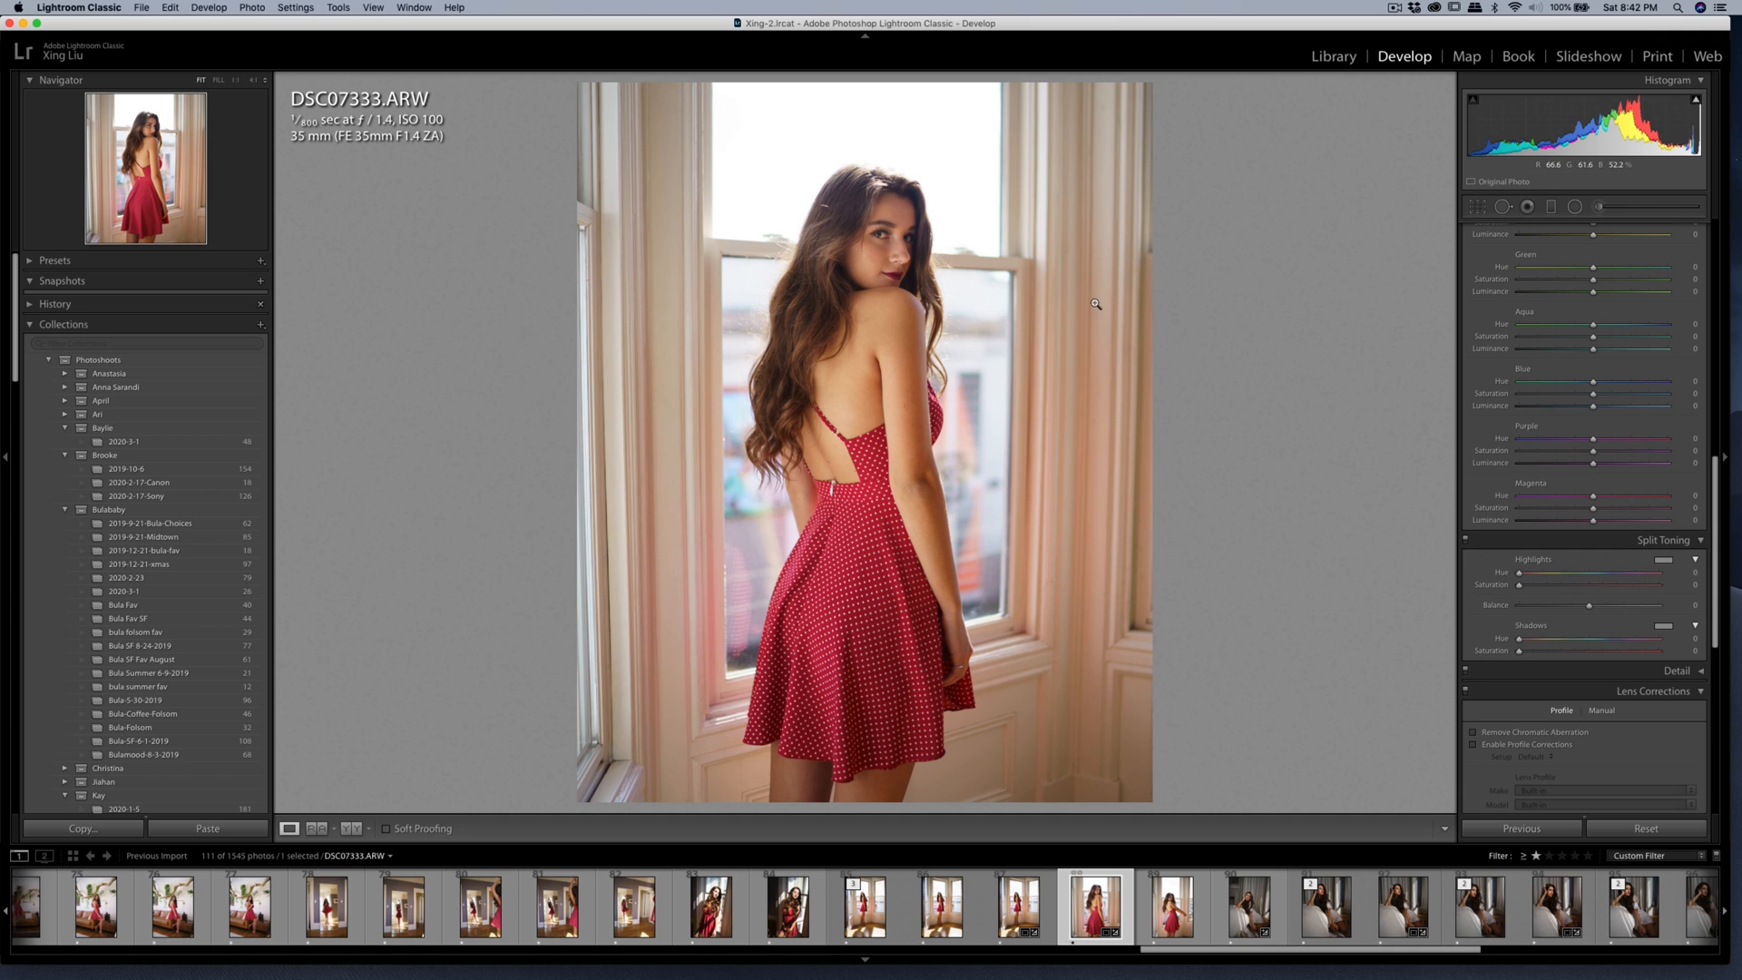
Straighten the photo to an angle of -1.08 and tighten the crop slightly around the woman.
{"action": "key", "text": "r"}
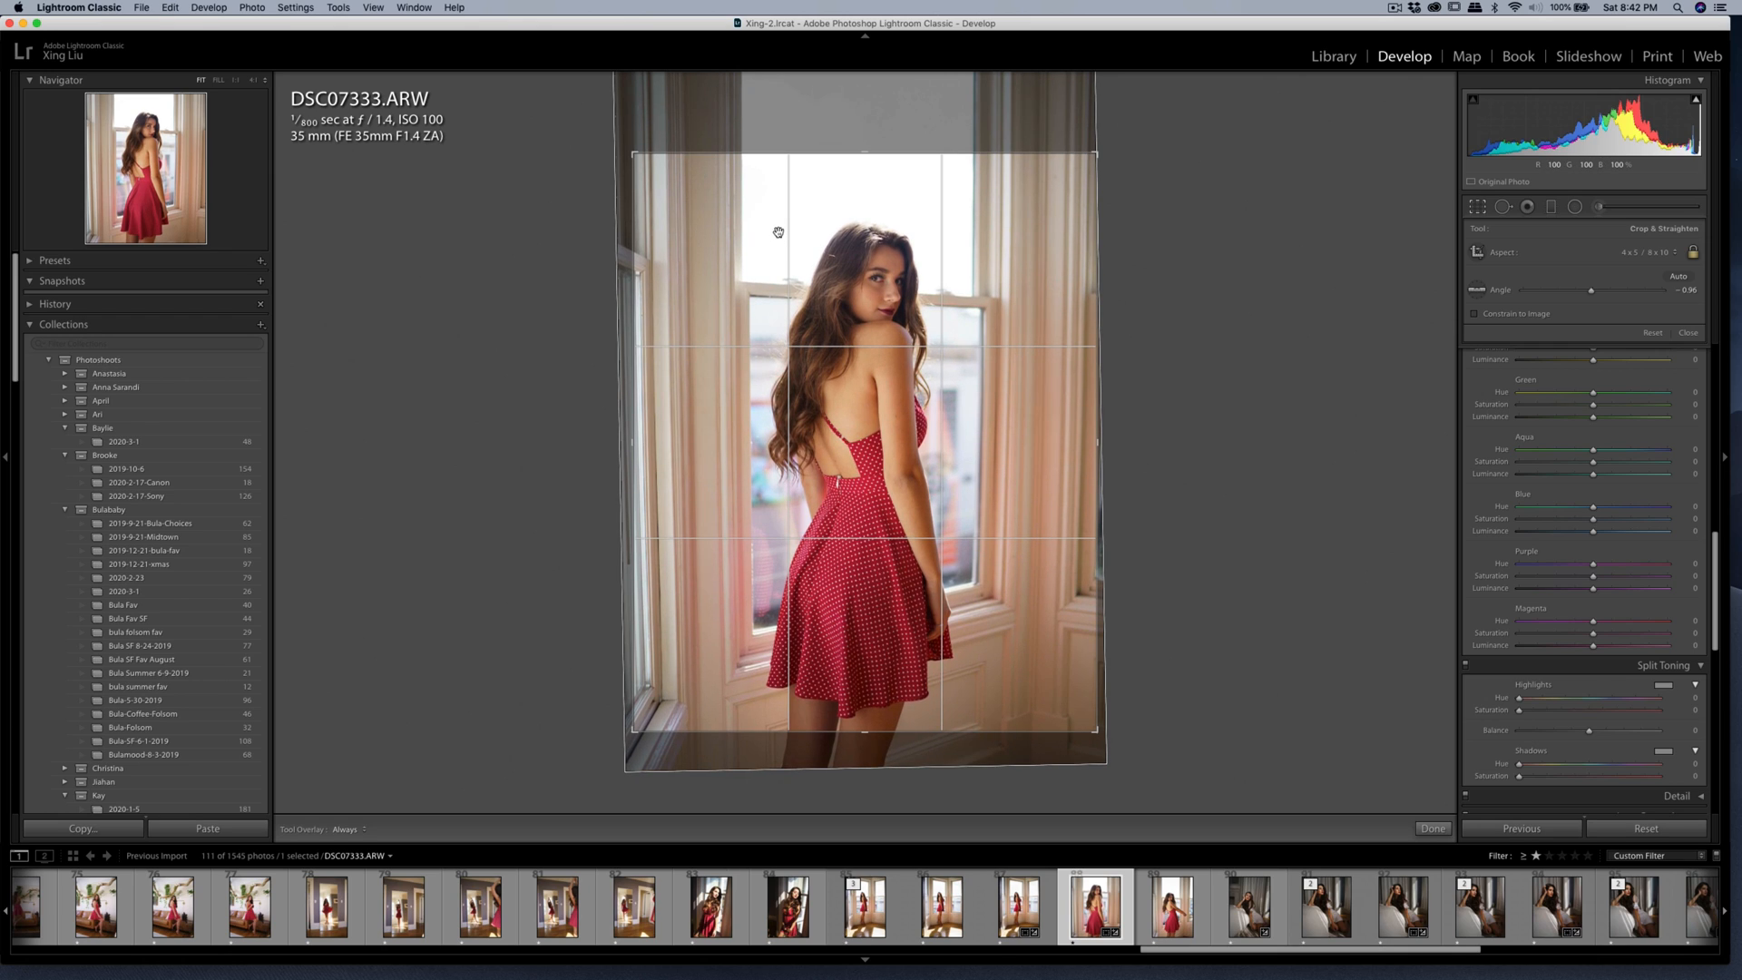
{"action": "mouse_move", "coordinate": [1111, 188]}
{"action": "left_mouse_down"}
{"action": "mouse_move", "coordinate": [1158, 172]}
{"action": "mouse_move", "coordinate": [1085, 194]}
{"action": "left_mouse_up"}
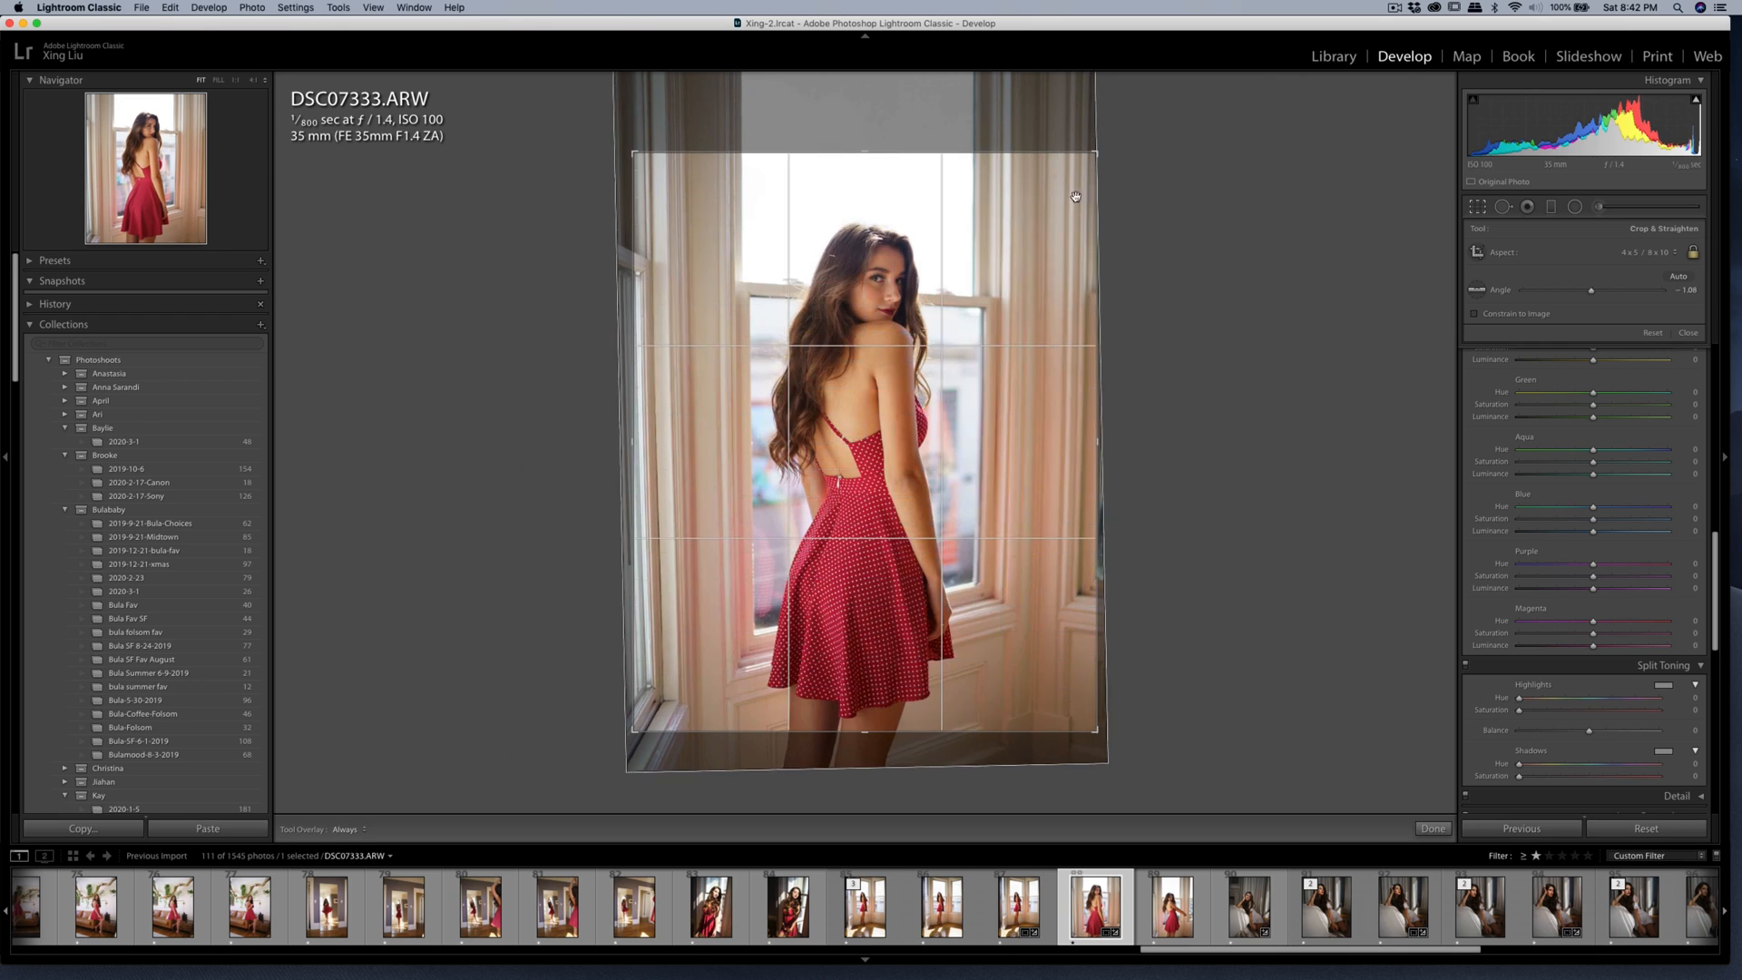
{"action": "left_click_drag", "start_coordinate": [644, 155], "coordinate": [637, 153]}
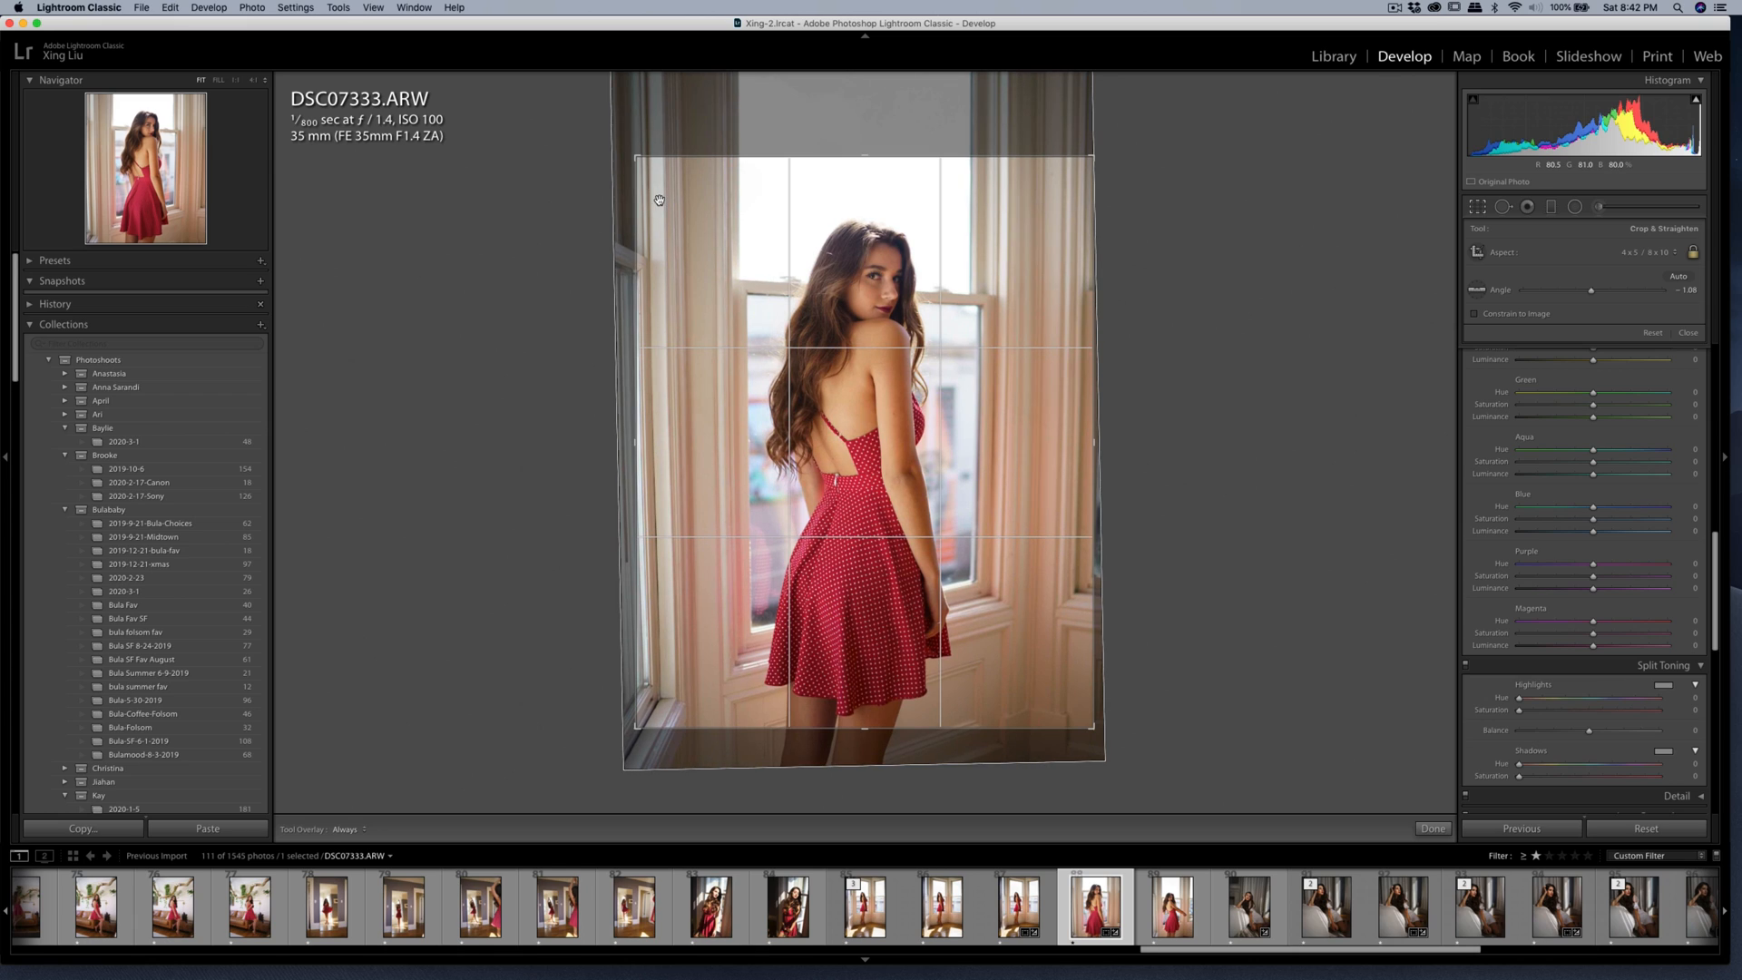
{"action": "key", "text": "Return"}
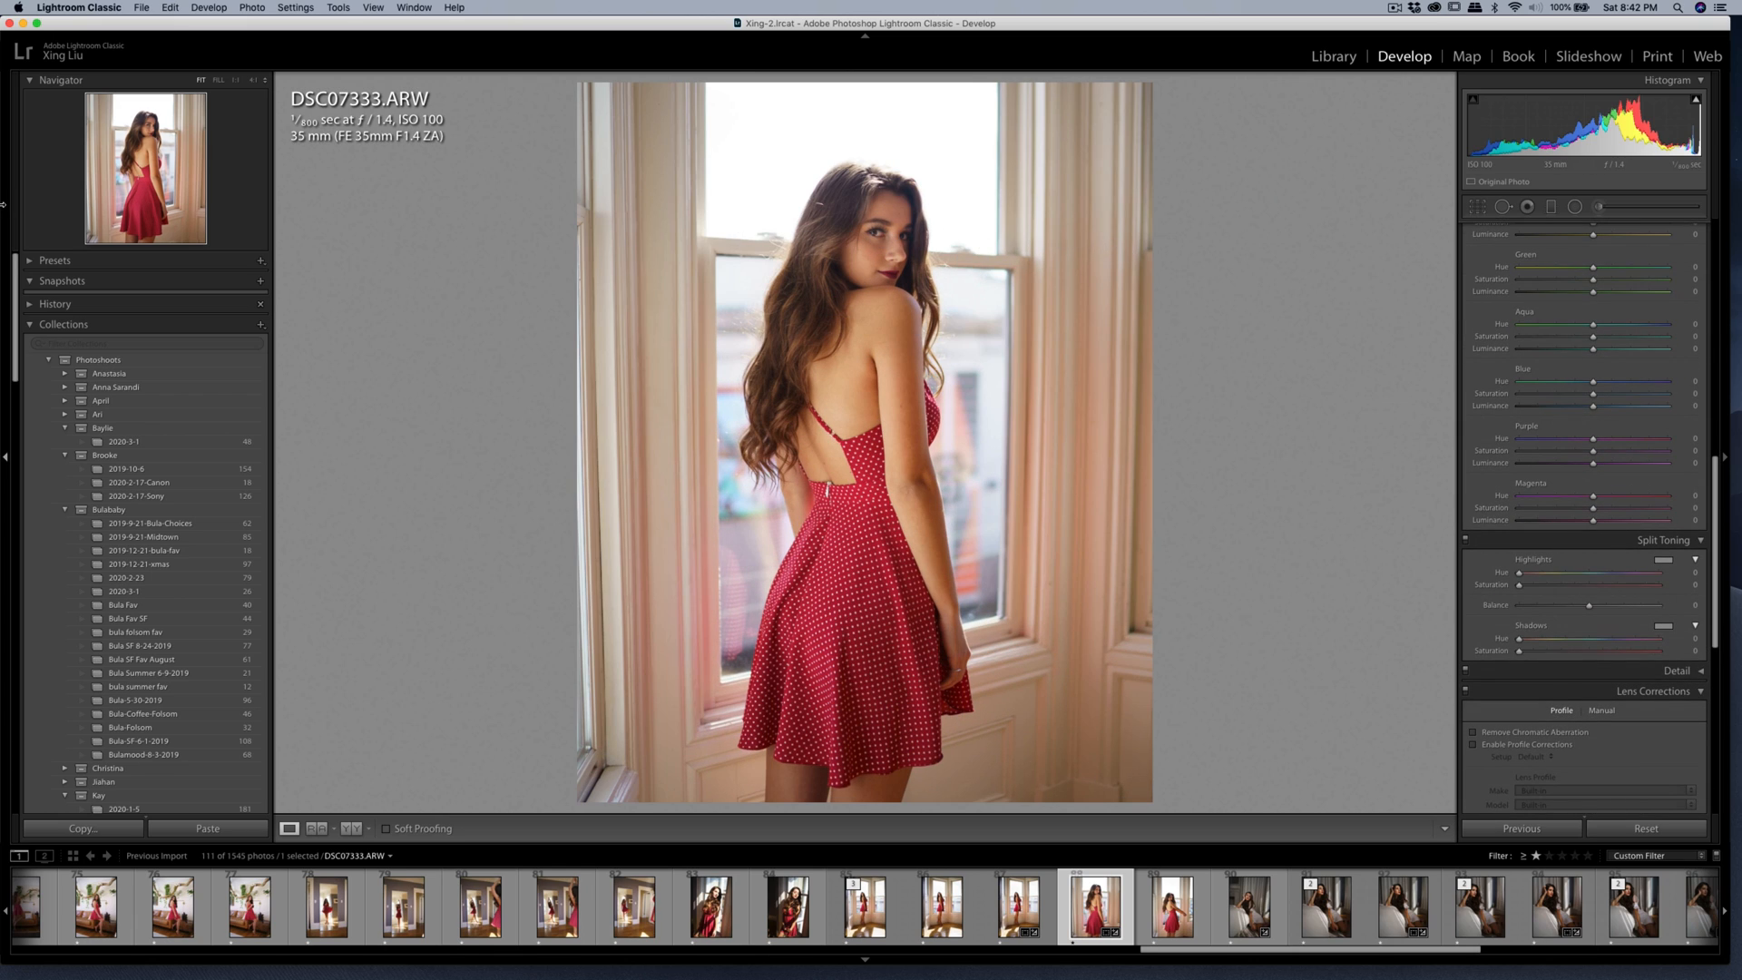
{"action": "left_click", "coordinate": [1478, 207]}
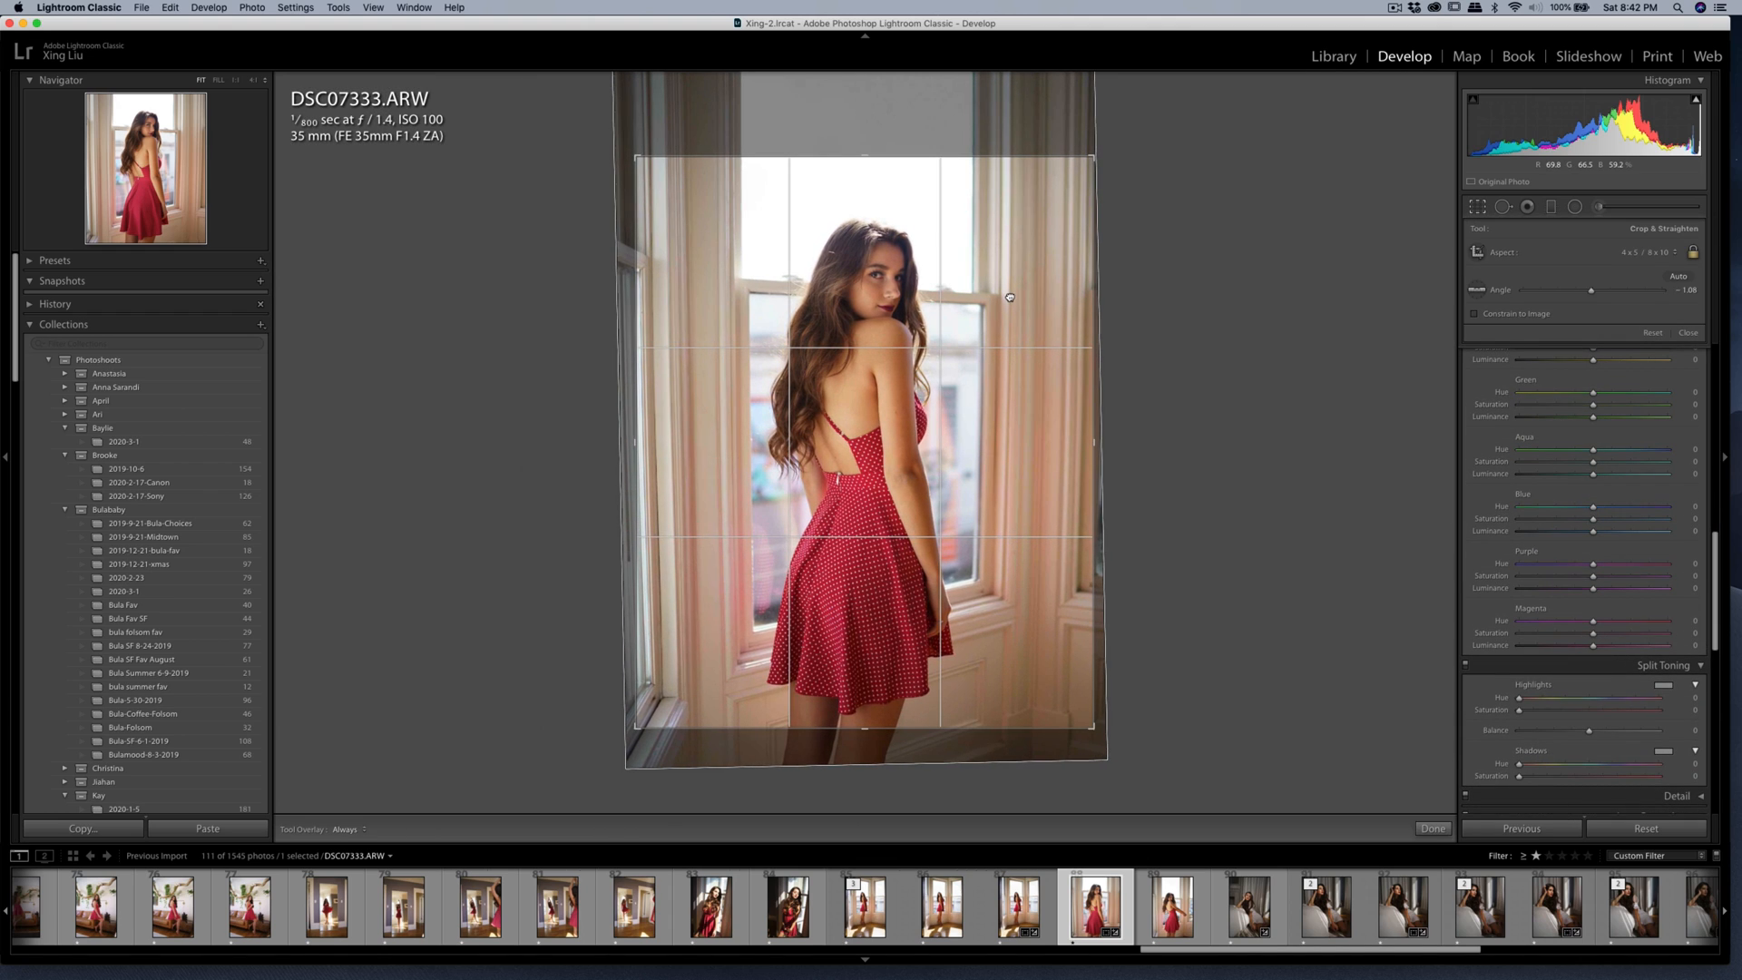
{"action": "key", "text": "Return"}
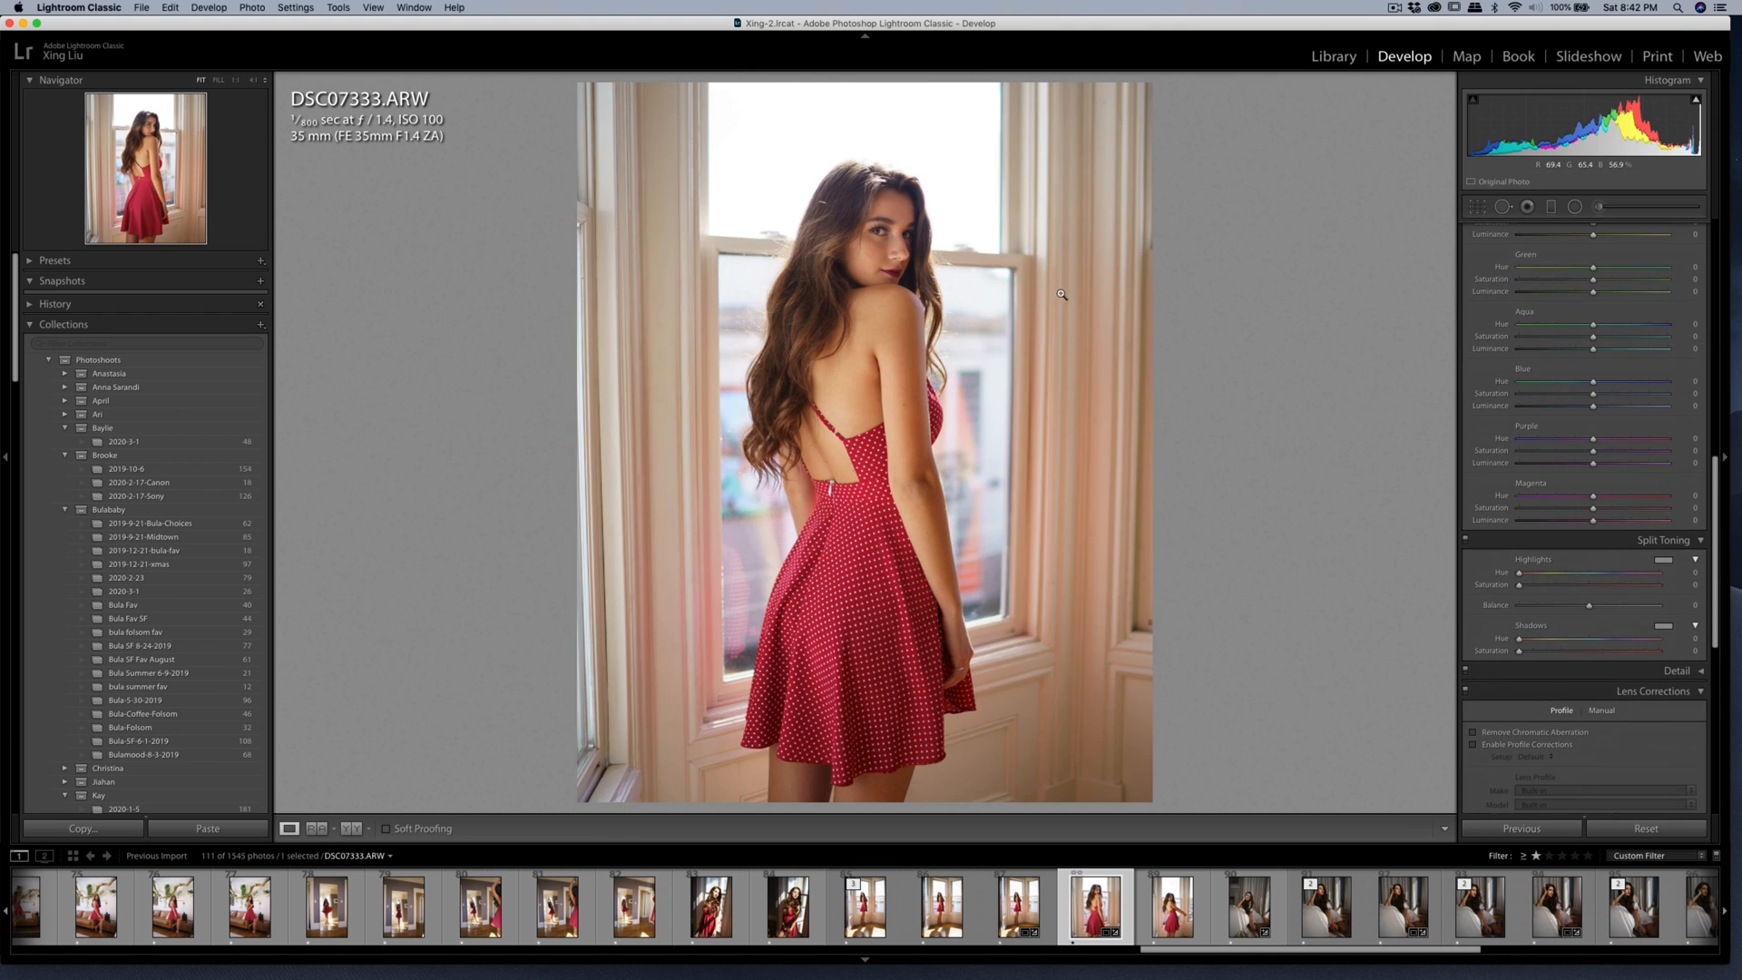
Heal the small blemishes on the woman's cheek with the Spot Removal tool.
{"action": "left_click", "coordinate": [144, 130]}
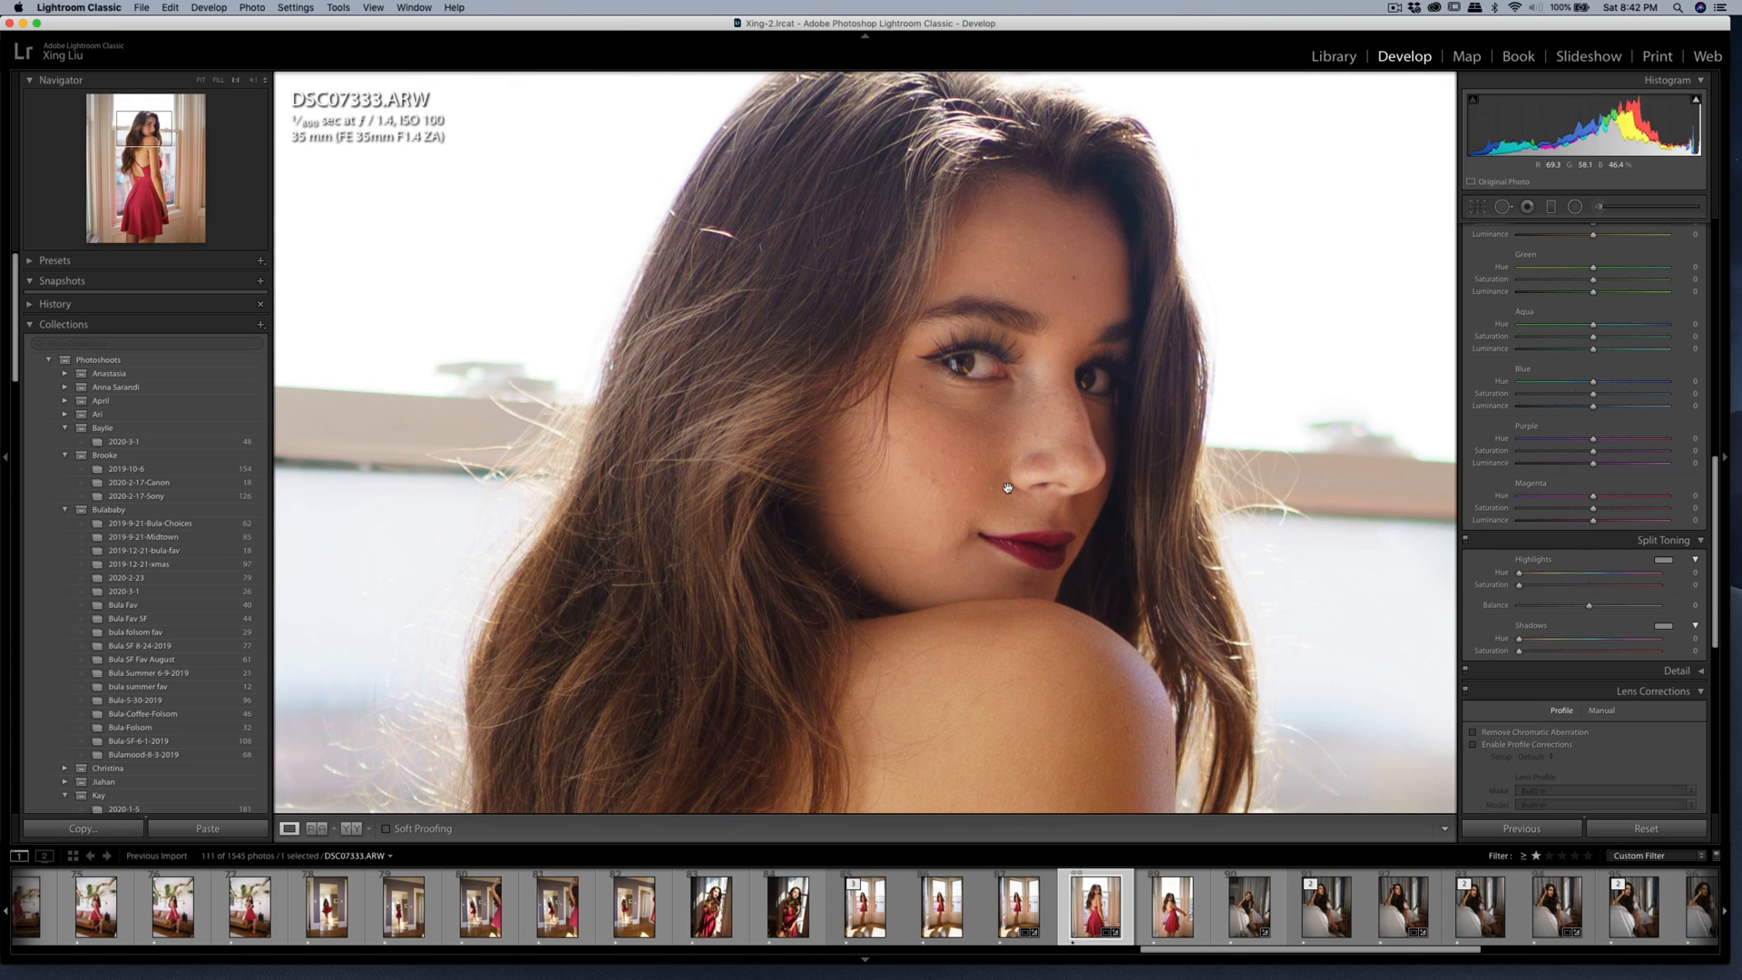
{"action": "key", "text": "q"}
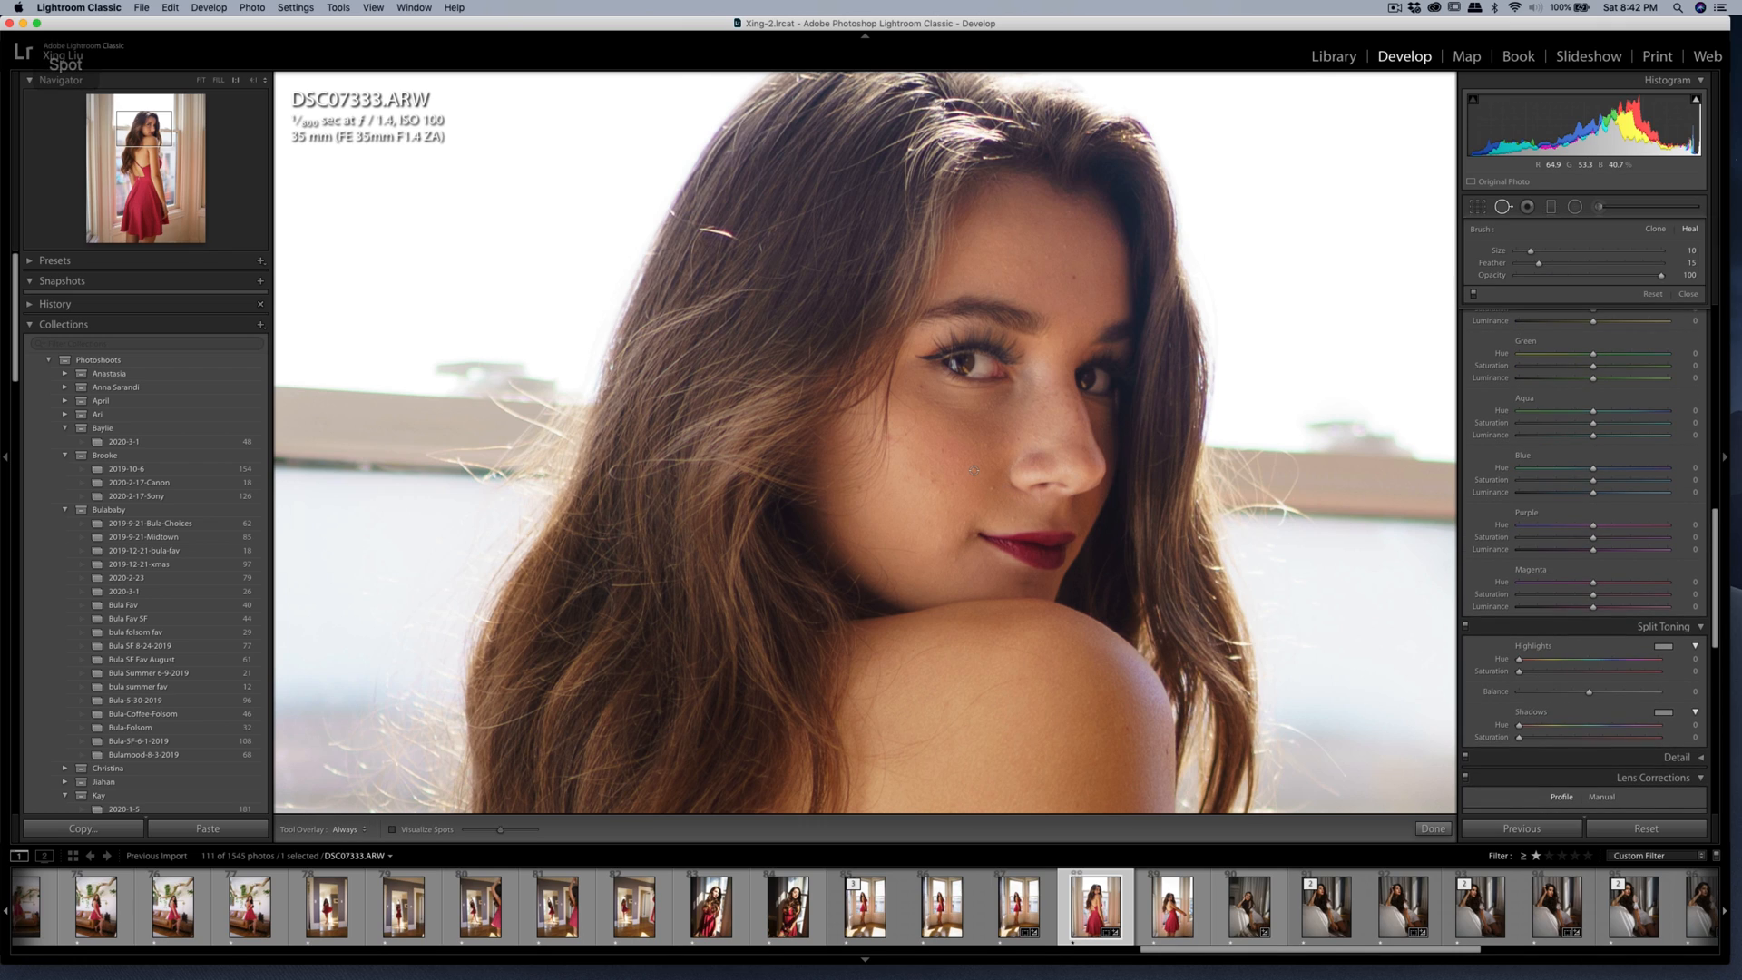
{"action": "left_click", "coordinate": [973, 469]}
{"action": "left_click_drag", "start_coordinate": [962, 460], "coordinate": [973, 458]}
{"action": "left_click", "coordinate": [991, 489]}
{"action": "key", "text": "q"}
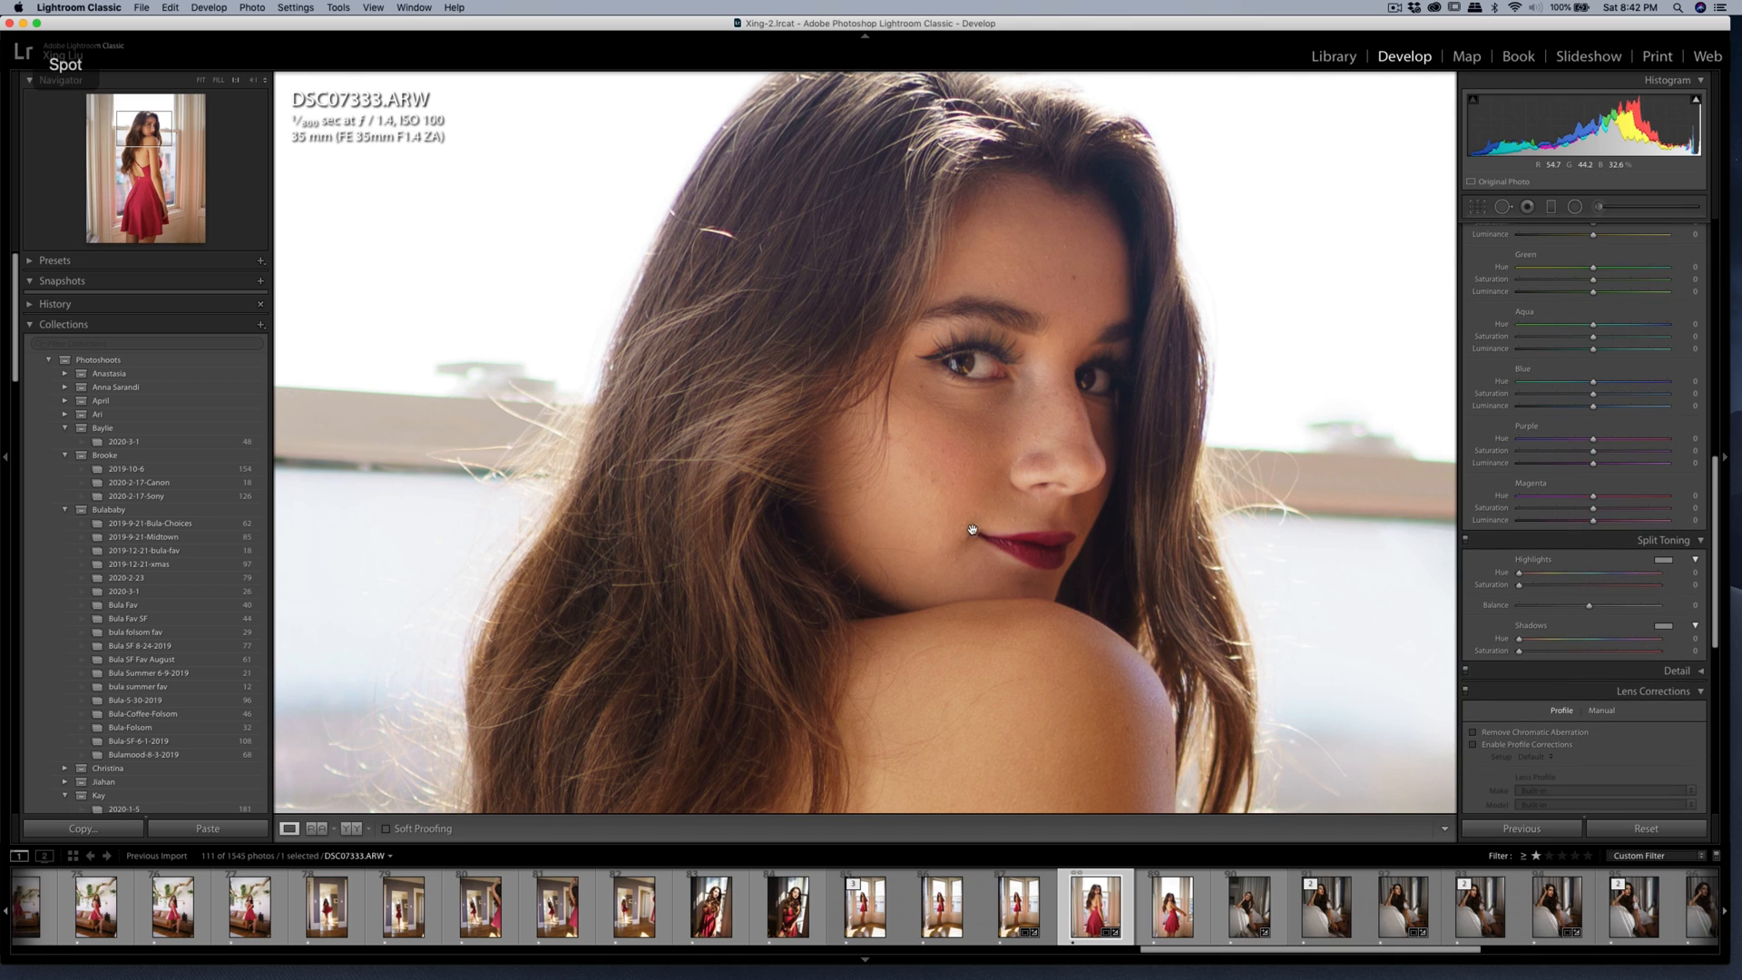
{"action": "key", "text": "q"}
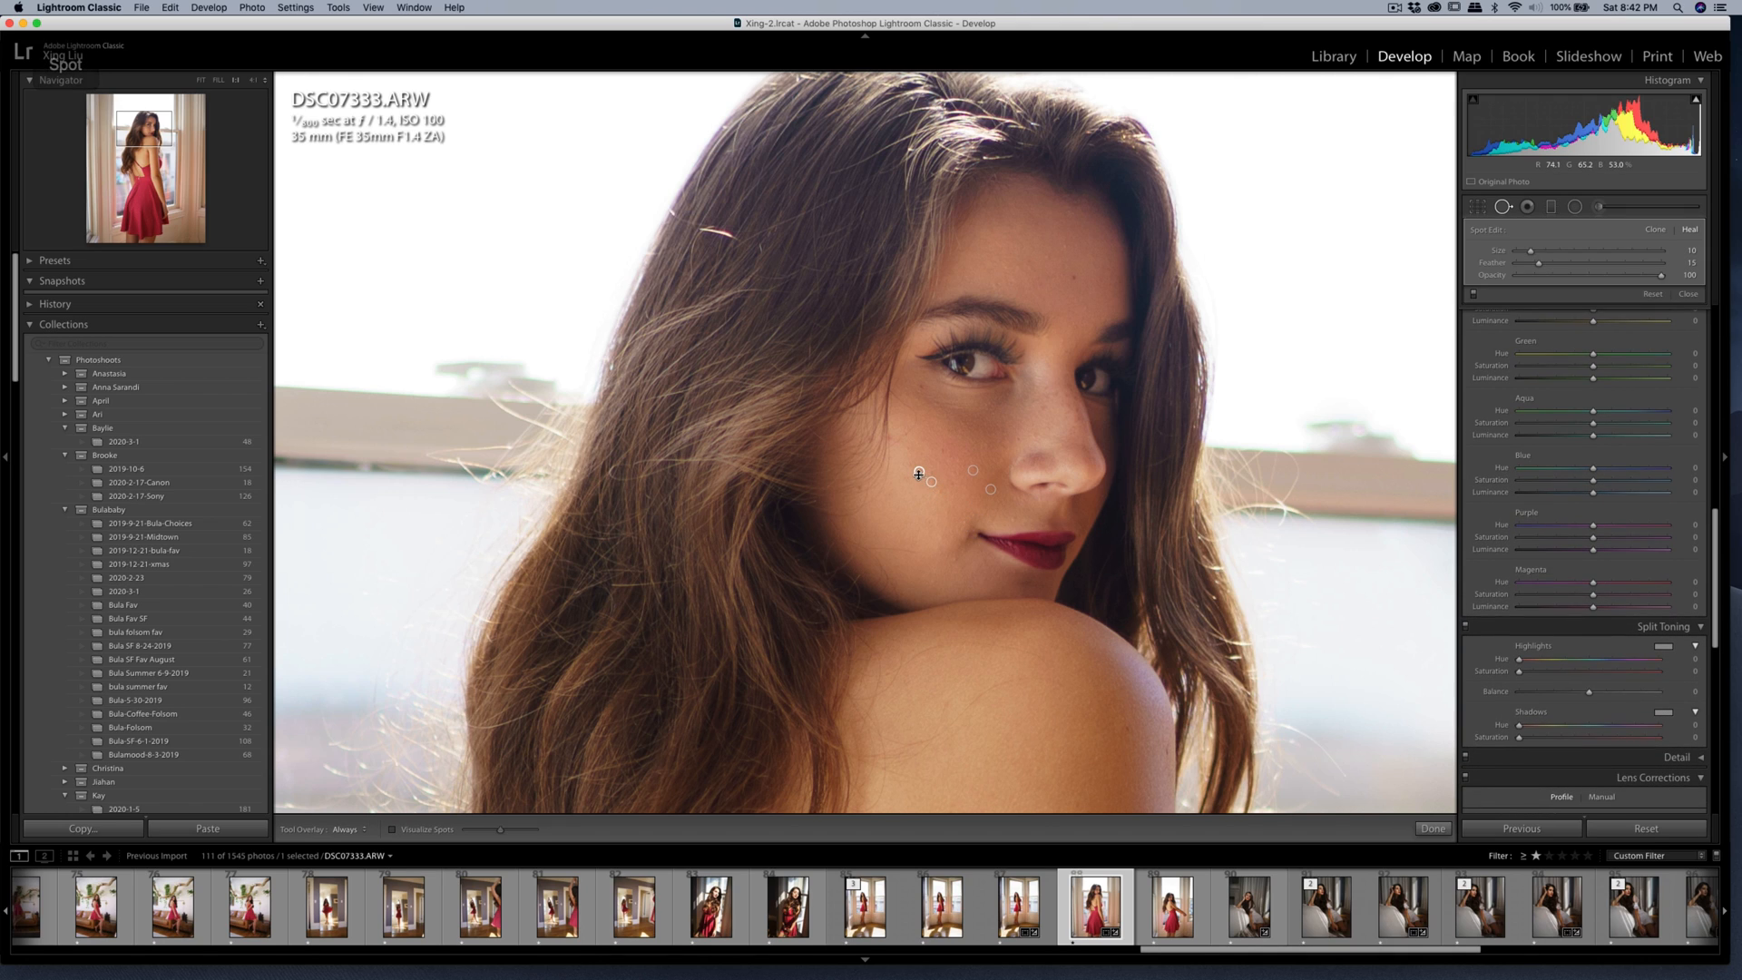
Paint a Soften Skin (Lite) brush adjustment over the skin beneath the woman's eye.
{"action": "key", "text": "k"}
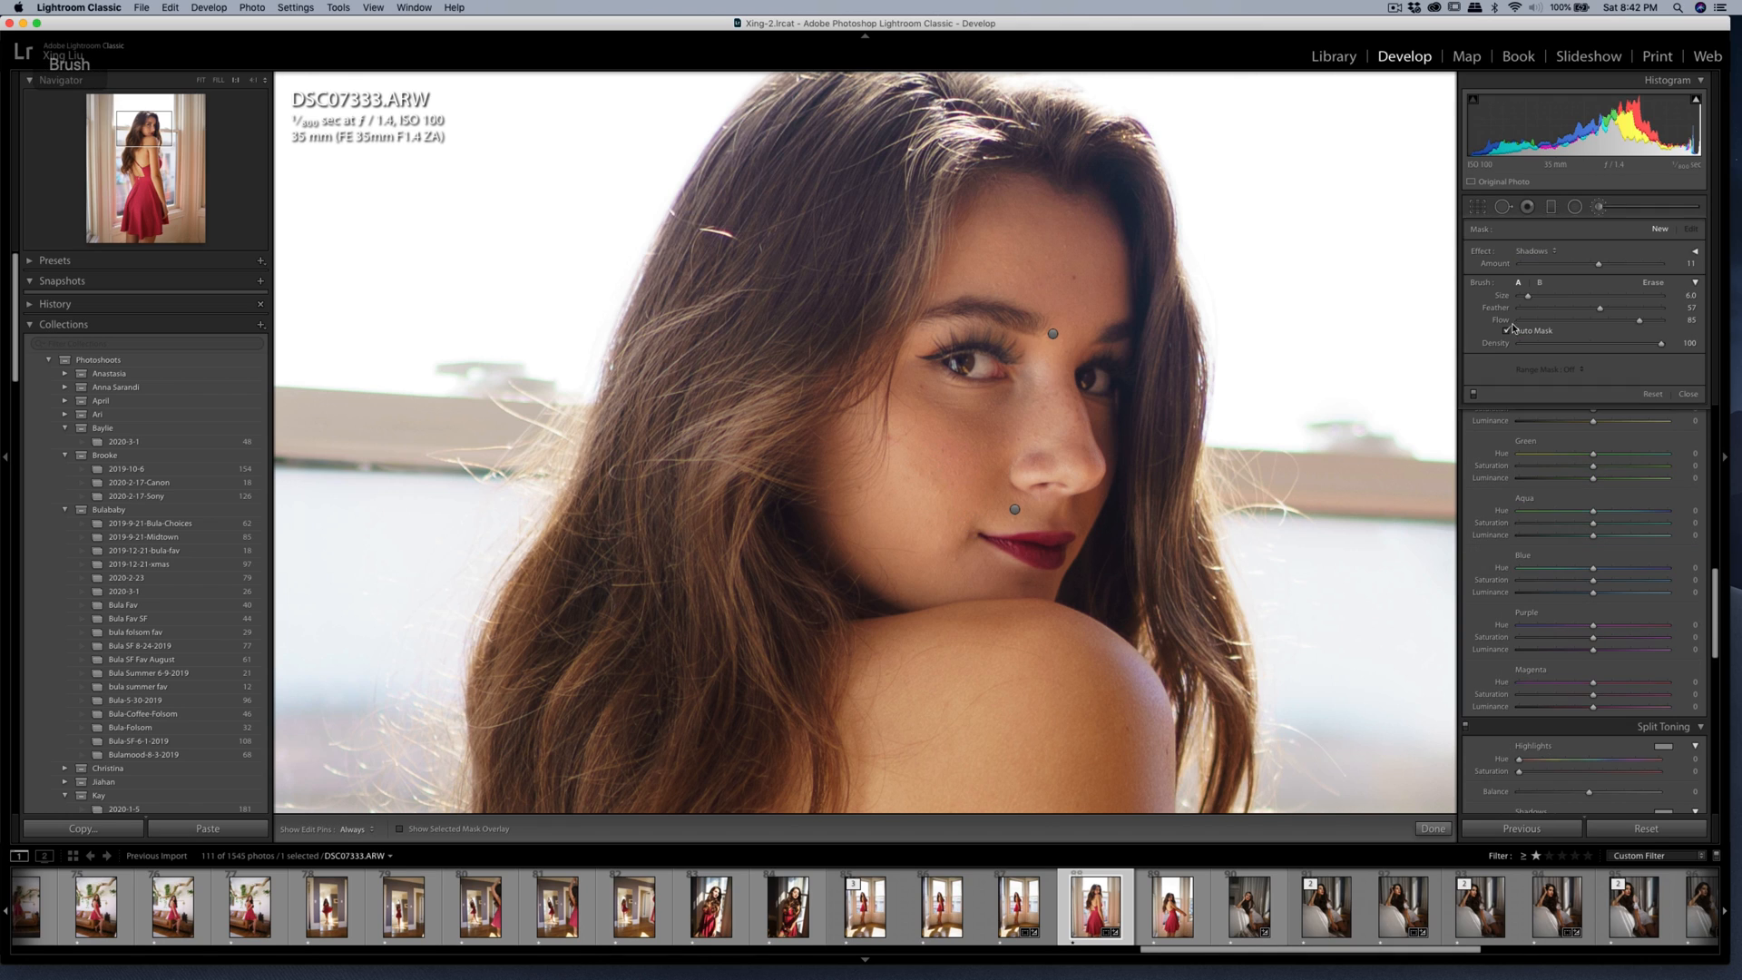
{"action": "left_click", "coordinate": [1535, 250]}
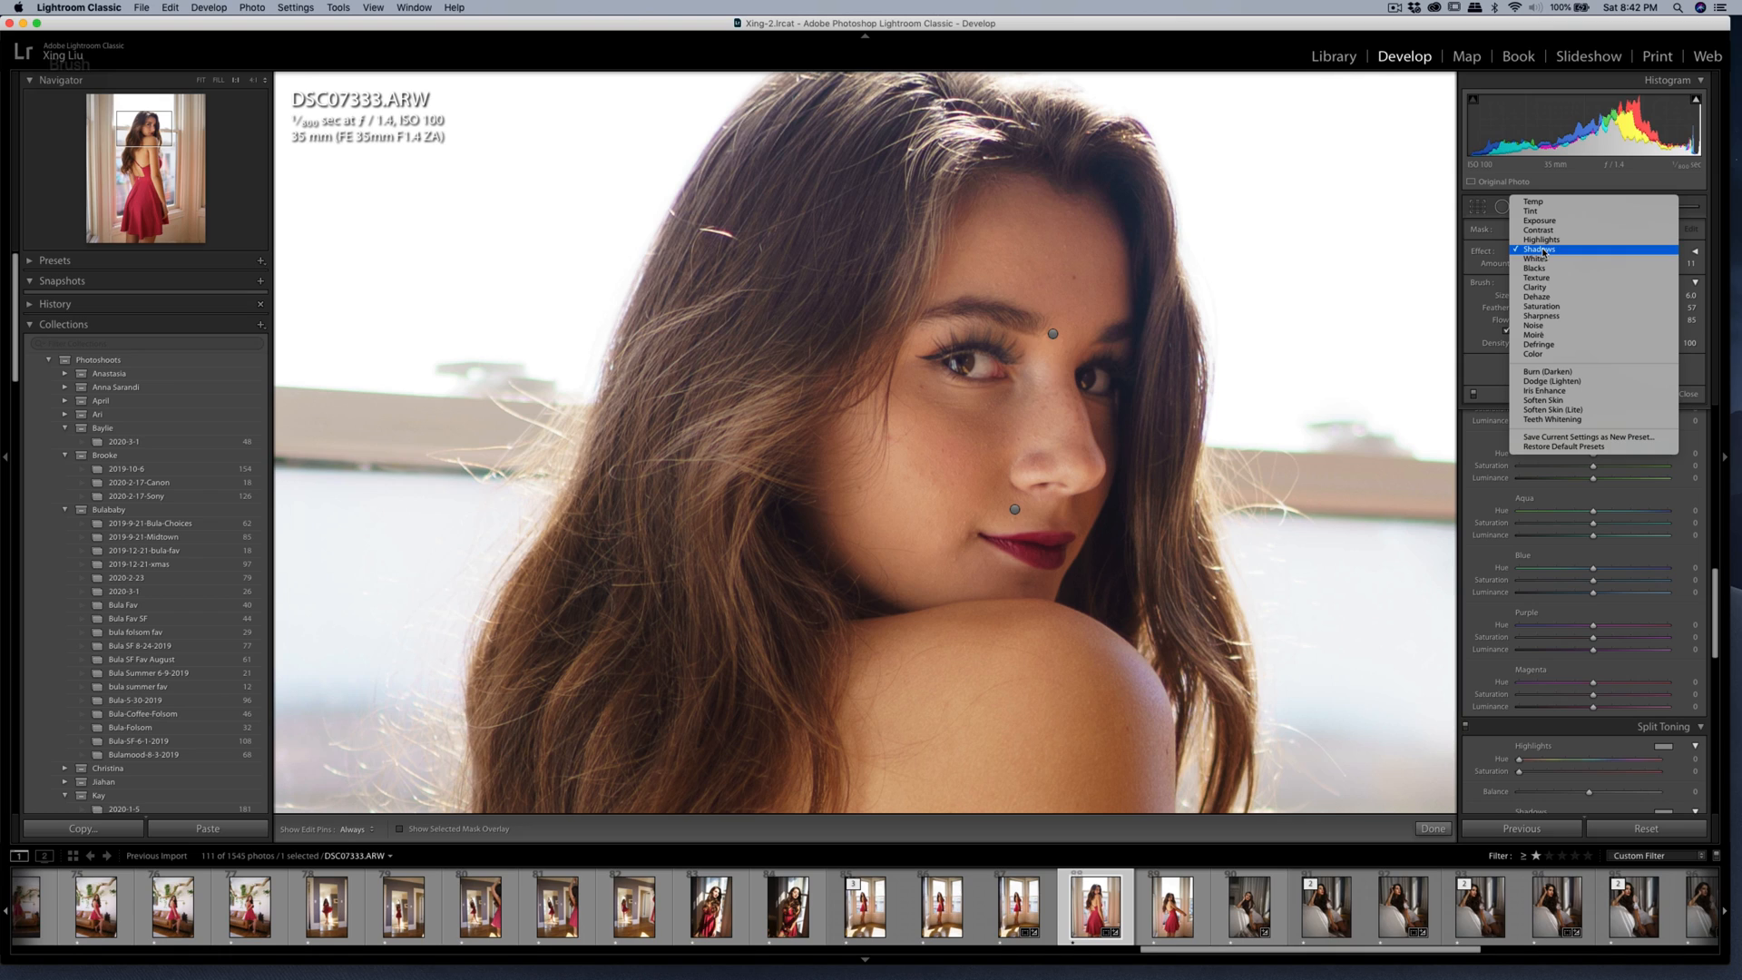
{"action": "left_click", "coordinate": [1553, 409]}
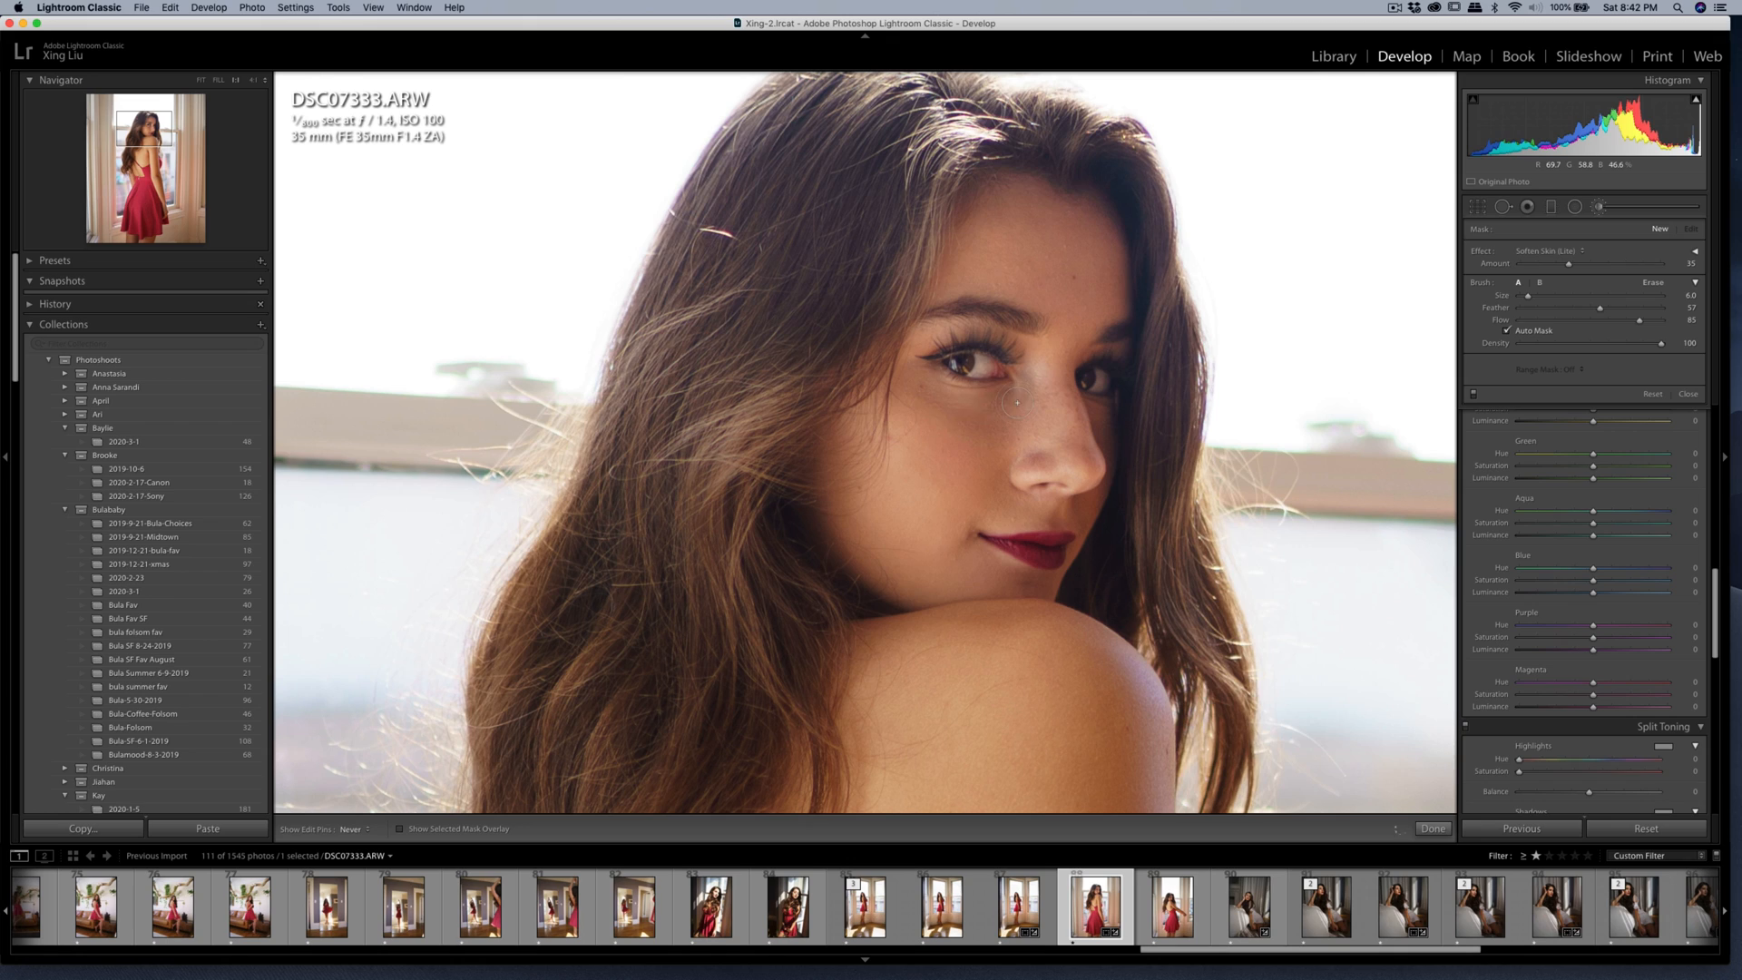
{"action": "left_click_drag", "start_coordinate": [922, 399], "coordinate": [1006, 405]}
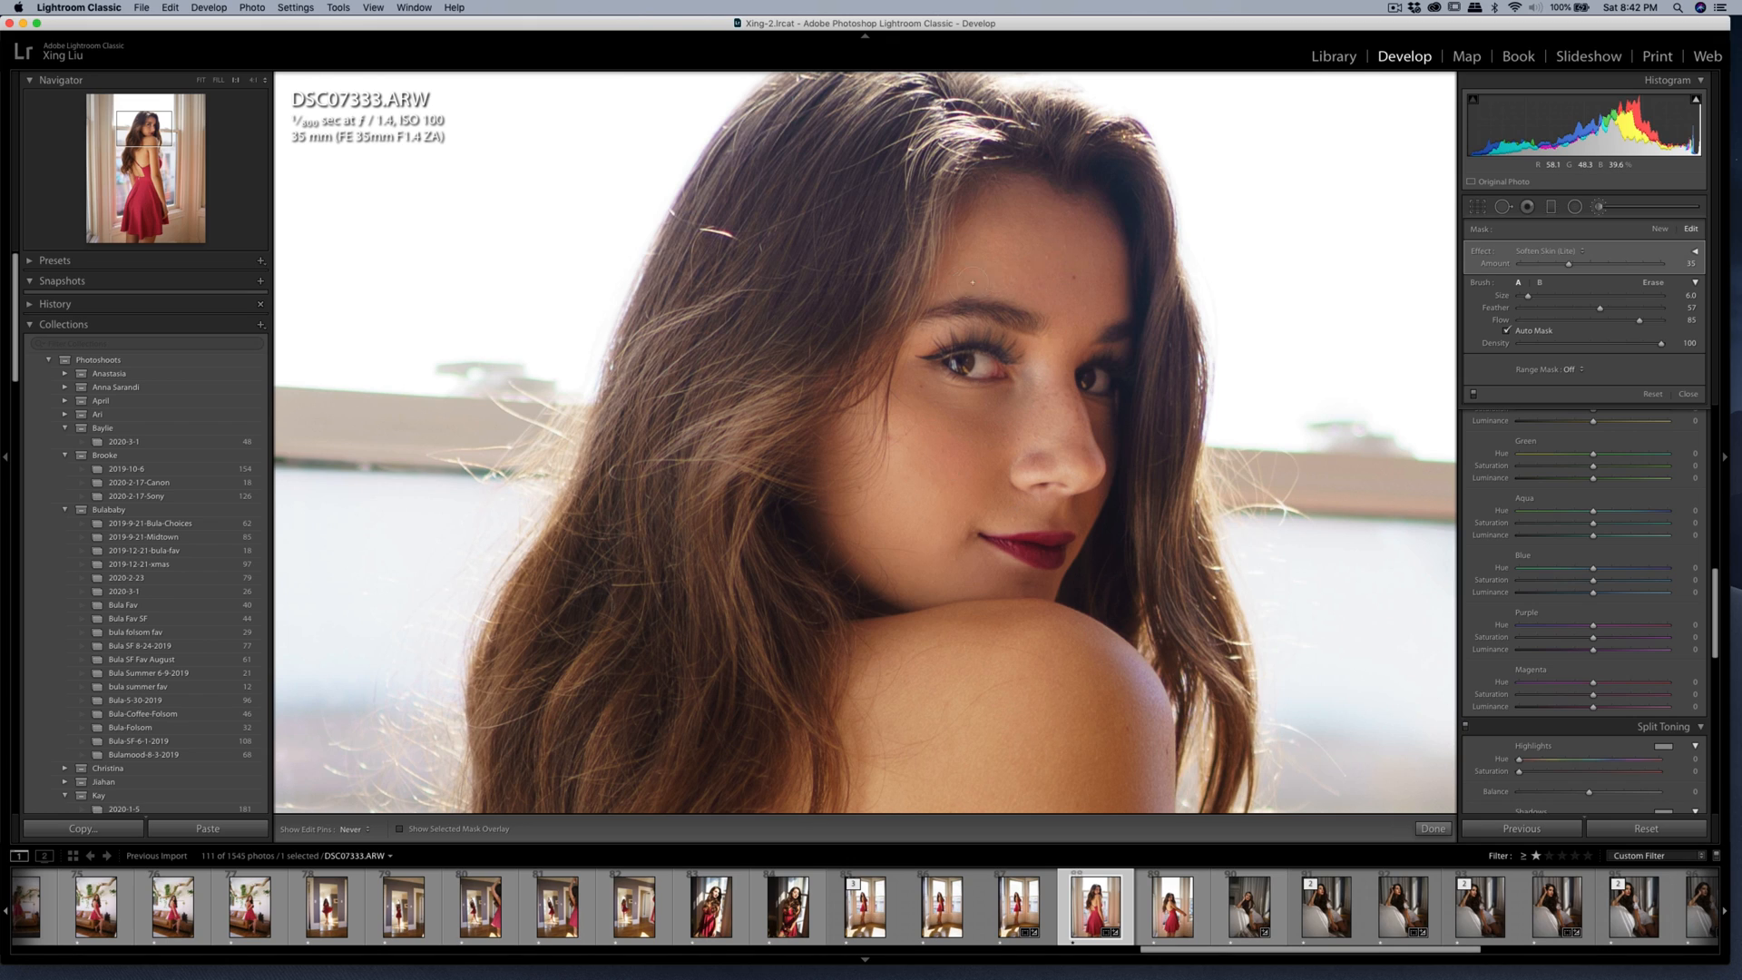
Heal the blemish on the woman's forehead and return to the full photo view.
{"action": "key", "text": "q"}
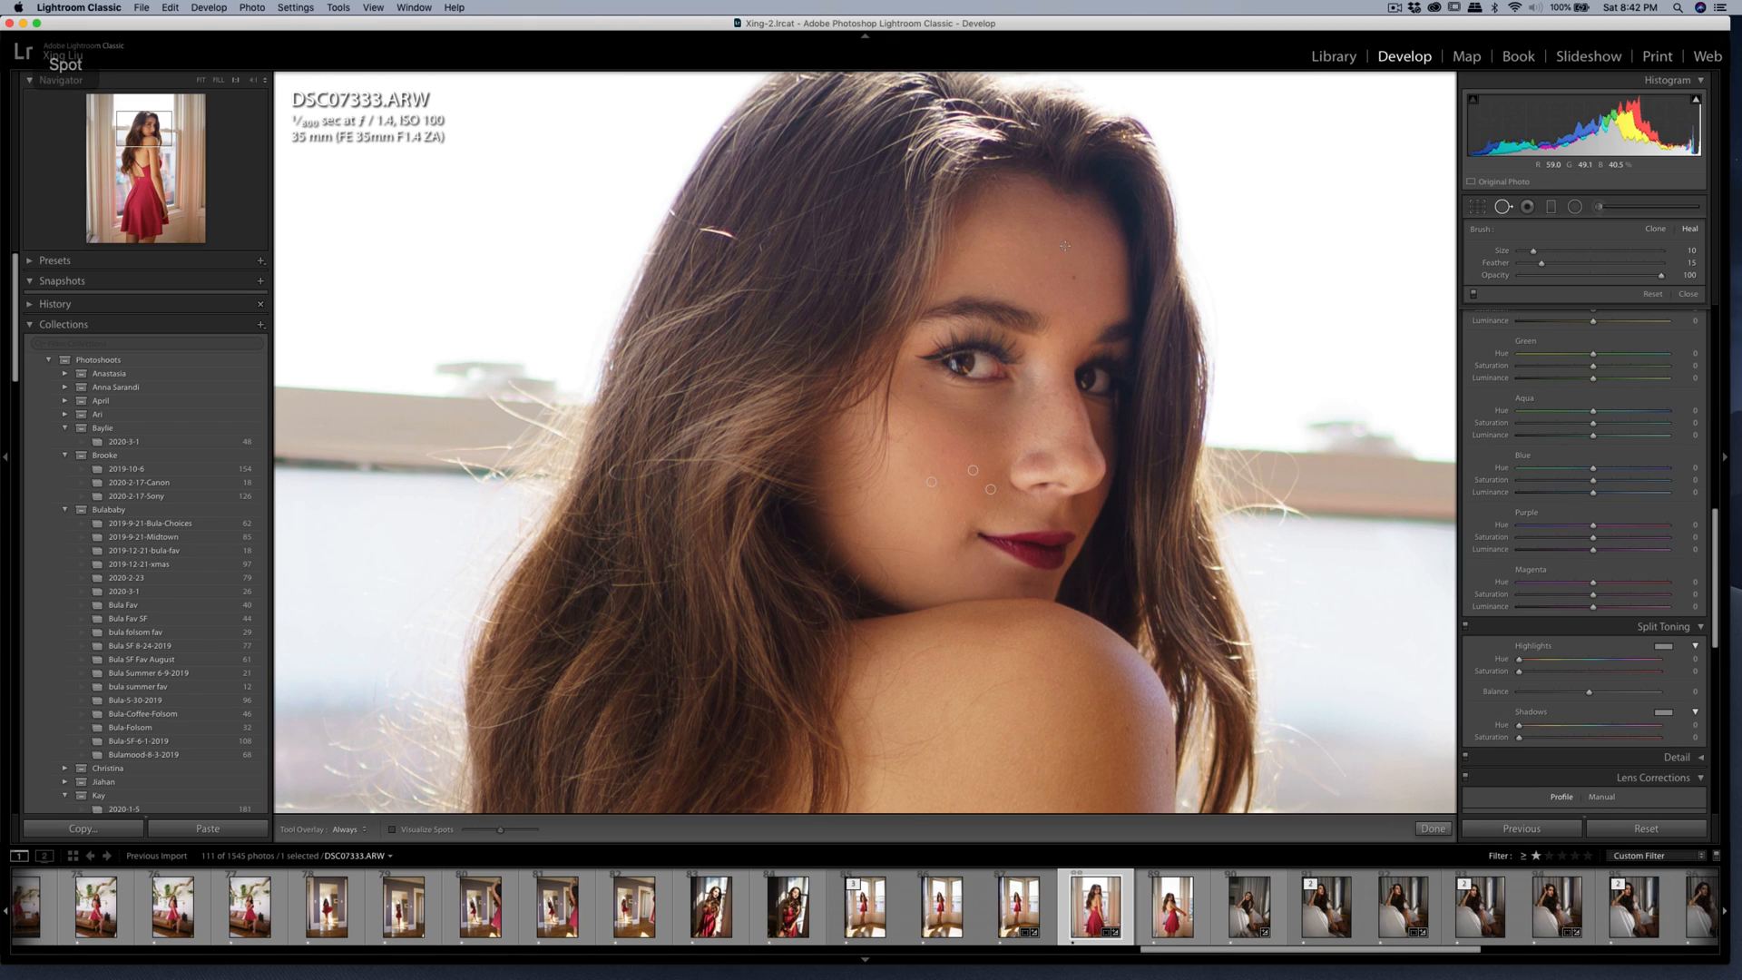
{"action": "left_click", "coordinate": [1065, 246]}
{"action": "key", "text": "q"}
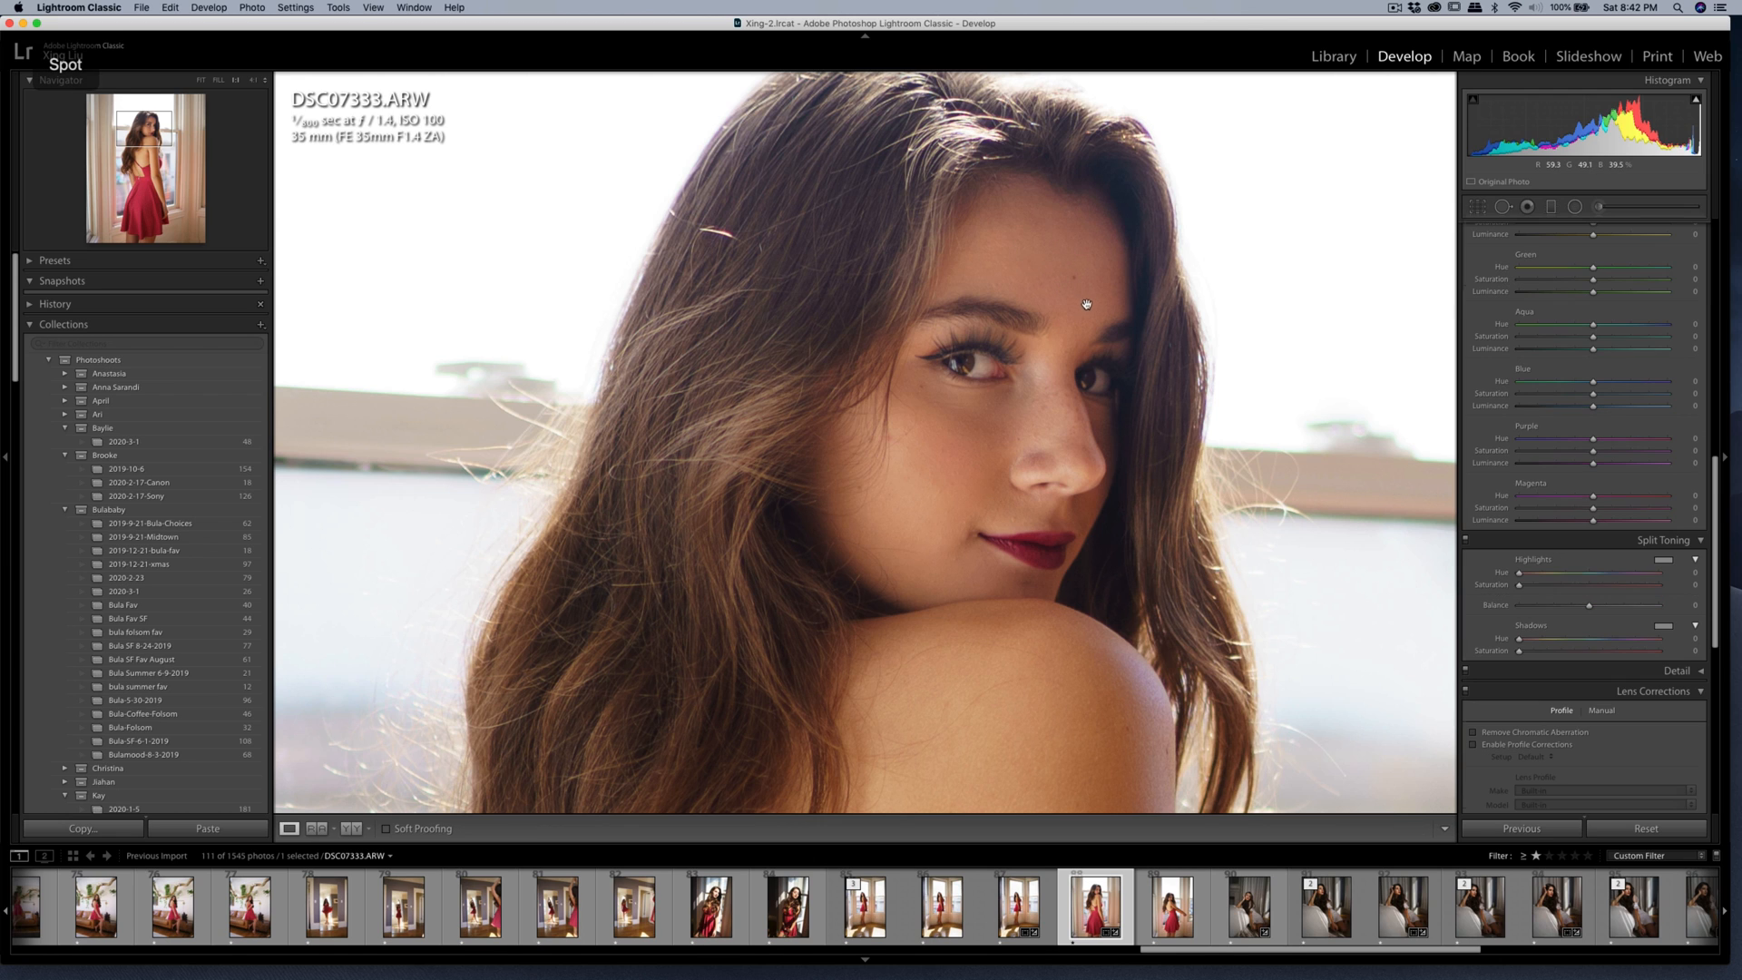
{"action": "left_click", "coordinate": [1070, 305]}
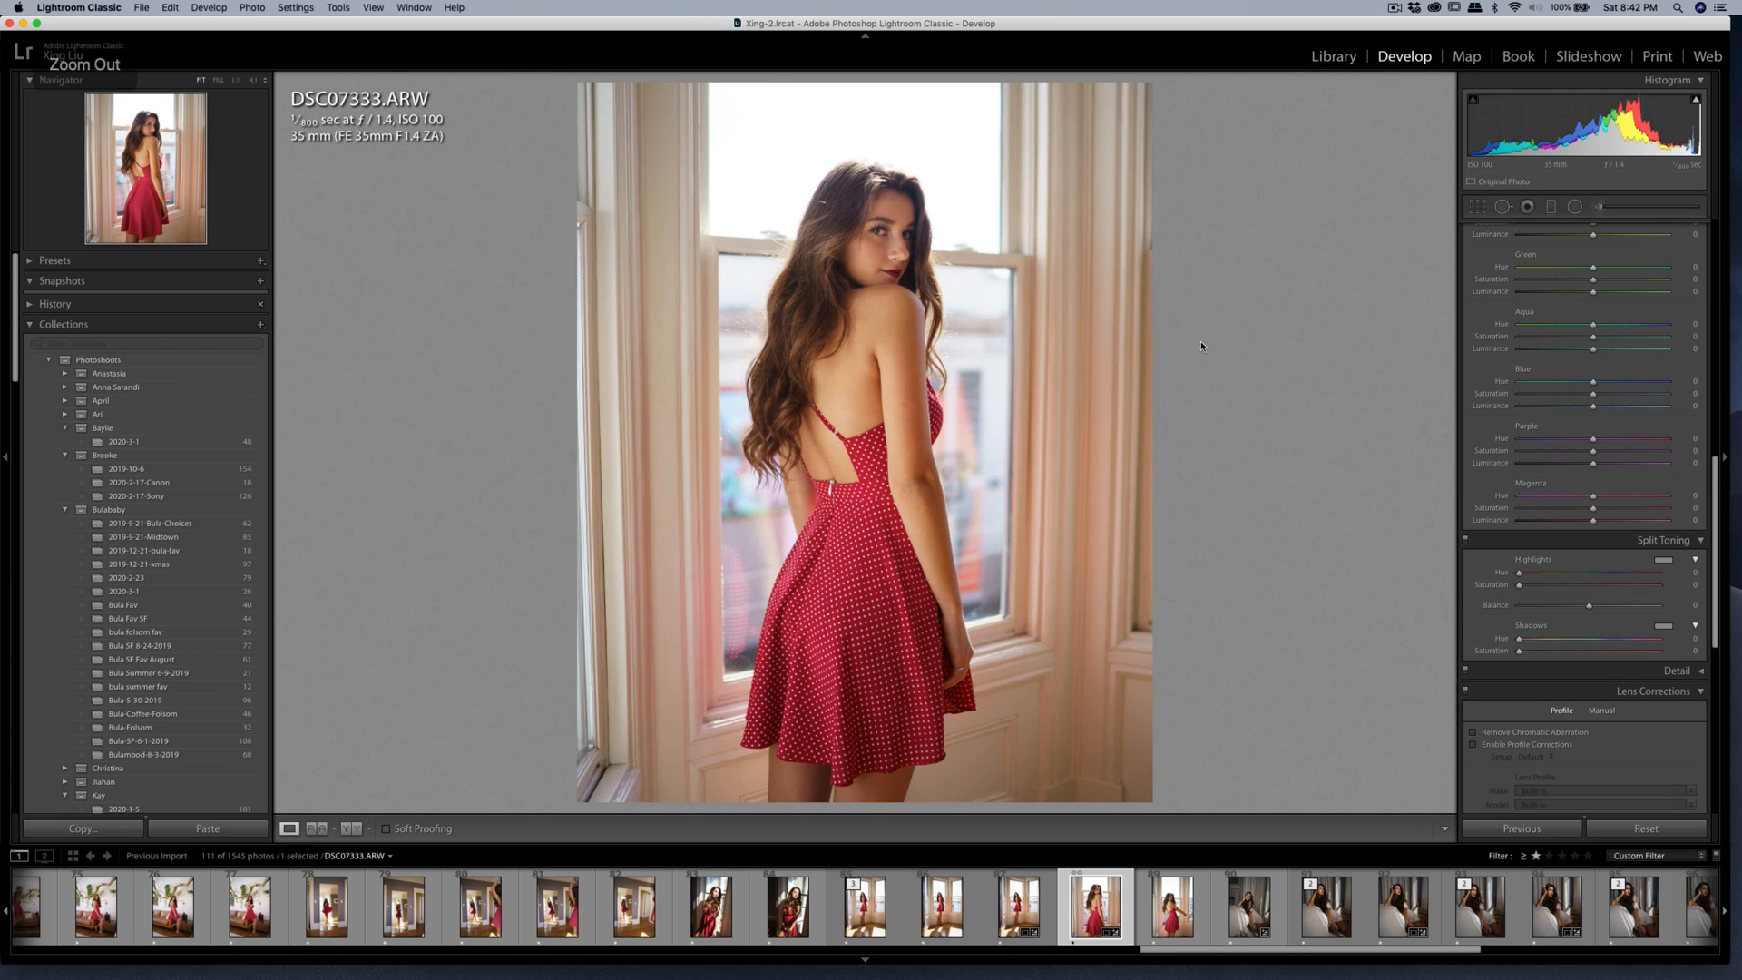
{"action": "left_click", "coordinate": [1478, 208]}
{"action": "key", "text": "r"}
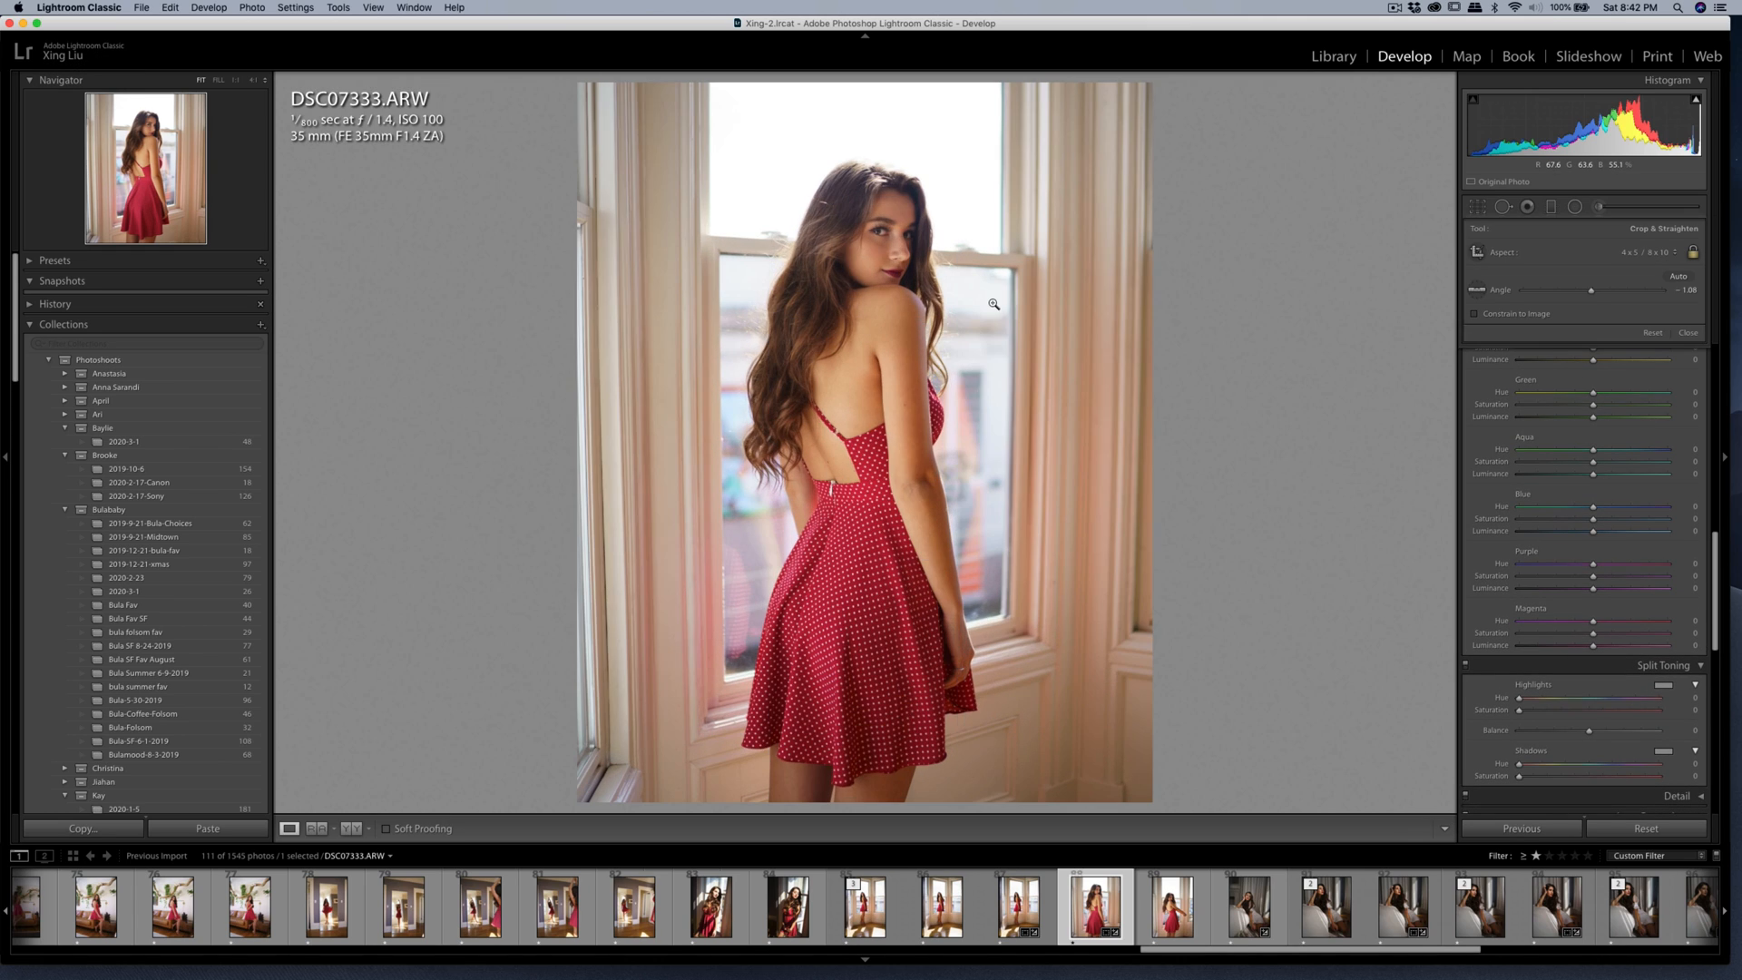
Open a copy of DSC07333.ARW with Lightroom adjustments in Portraiture 3.
{"action": "right_click", "coordinate": [933, 296]}
{"action": "mouse_move", "coordinate": [1025, 413]}
{"action": "left_click", "coordinate": [1136, 428]}
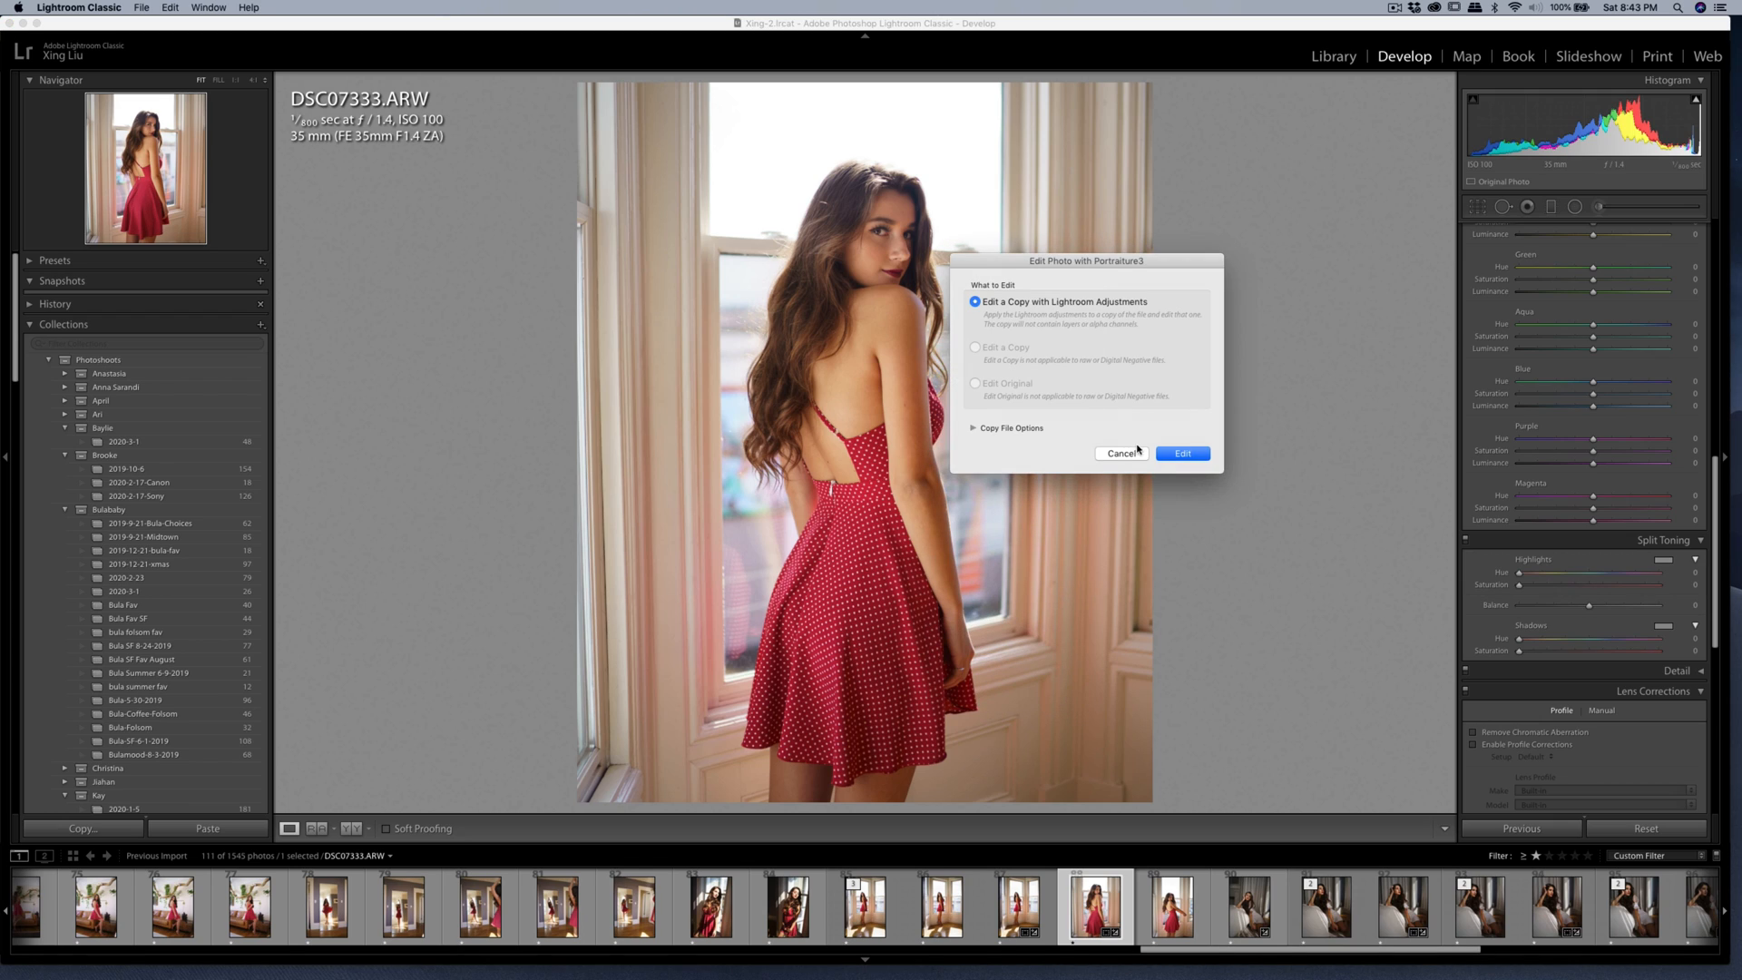
{"action": "left_click", "coordinate": [1164, 456]}
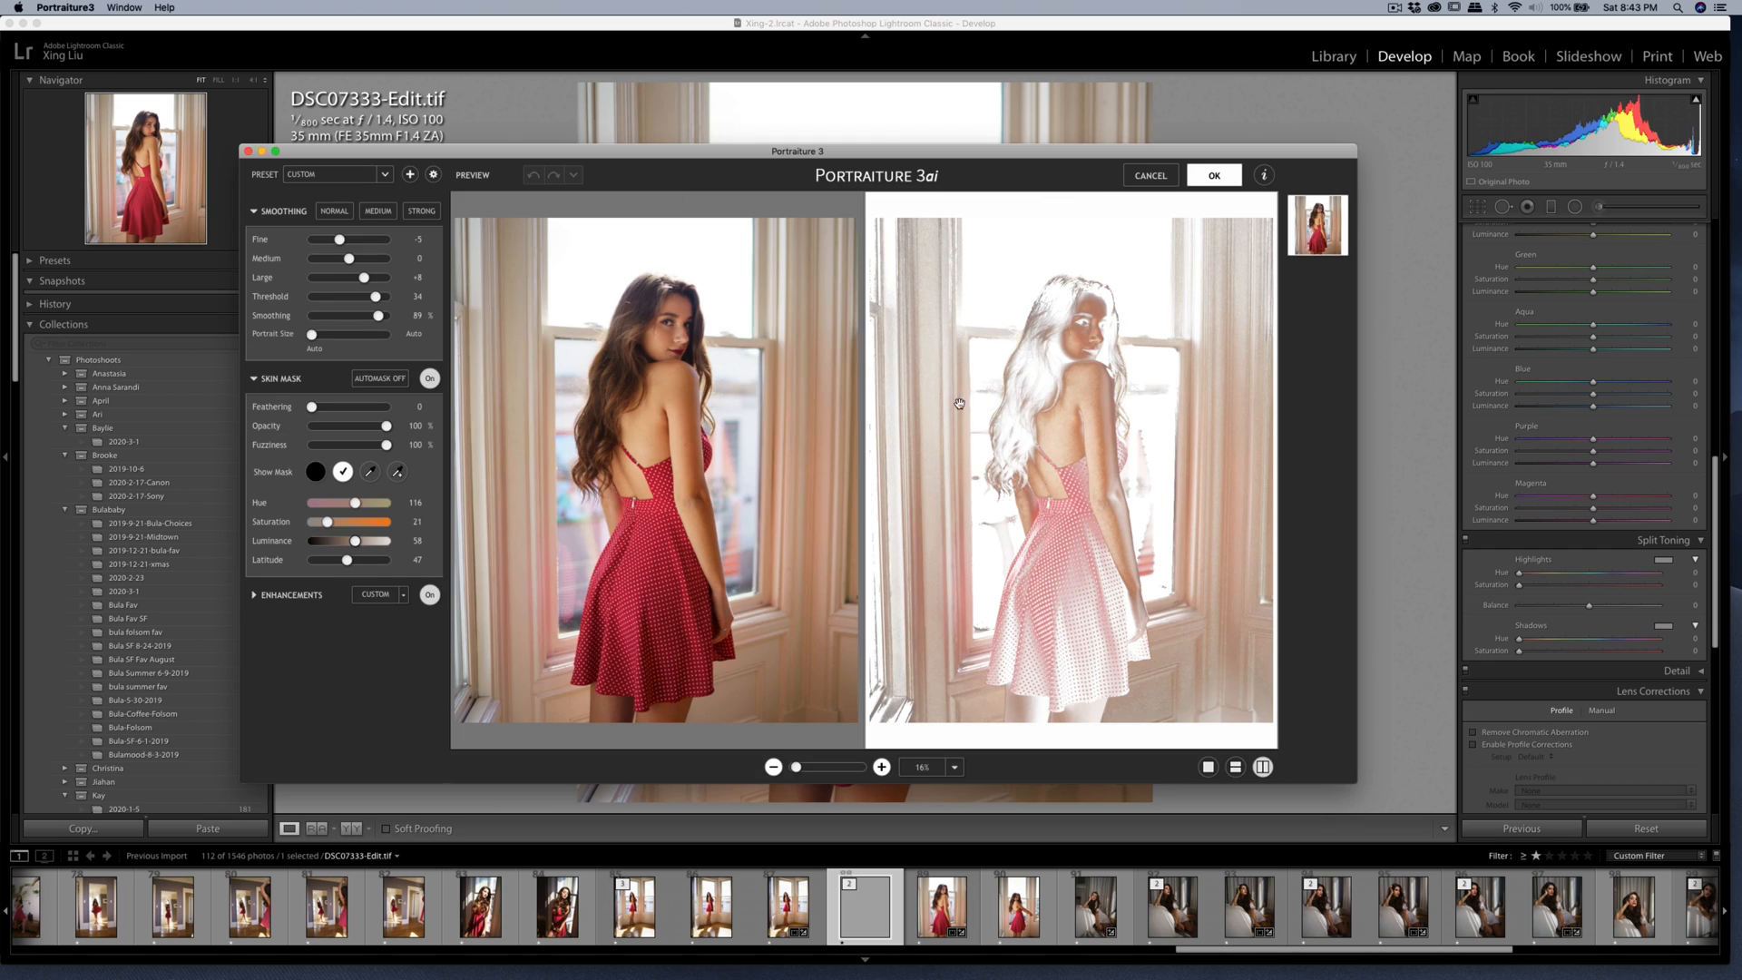
Extend the Portraiture skin mask with a sample from the woman's face, and export the smoothed copy.
{"action": "left_click", "coordinate": [397, 470]}
{"action": "left_click", "coordinate": [681, 297]}
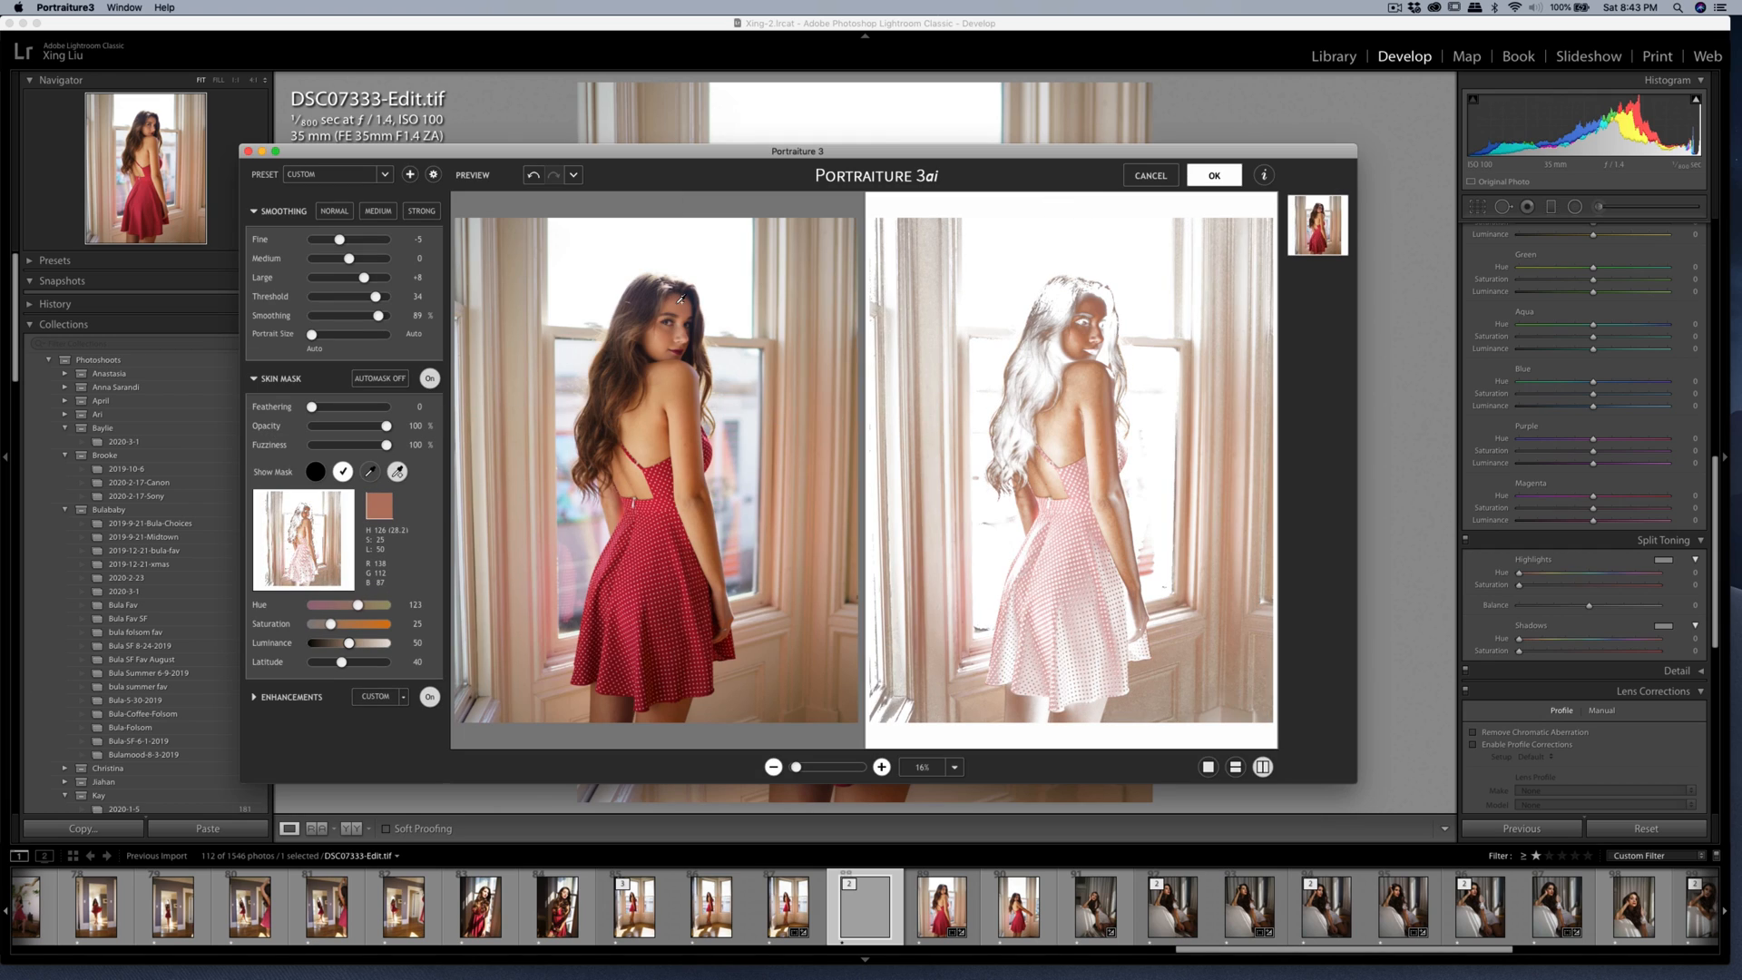
{"action": "left_click", "coordinate": [1207, 177]}
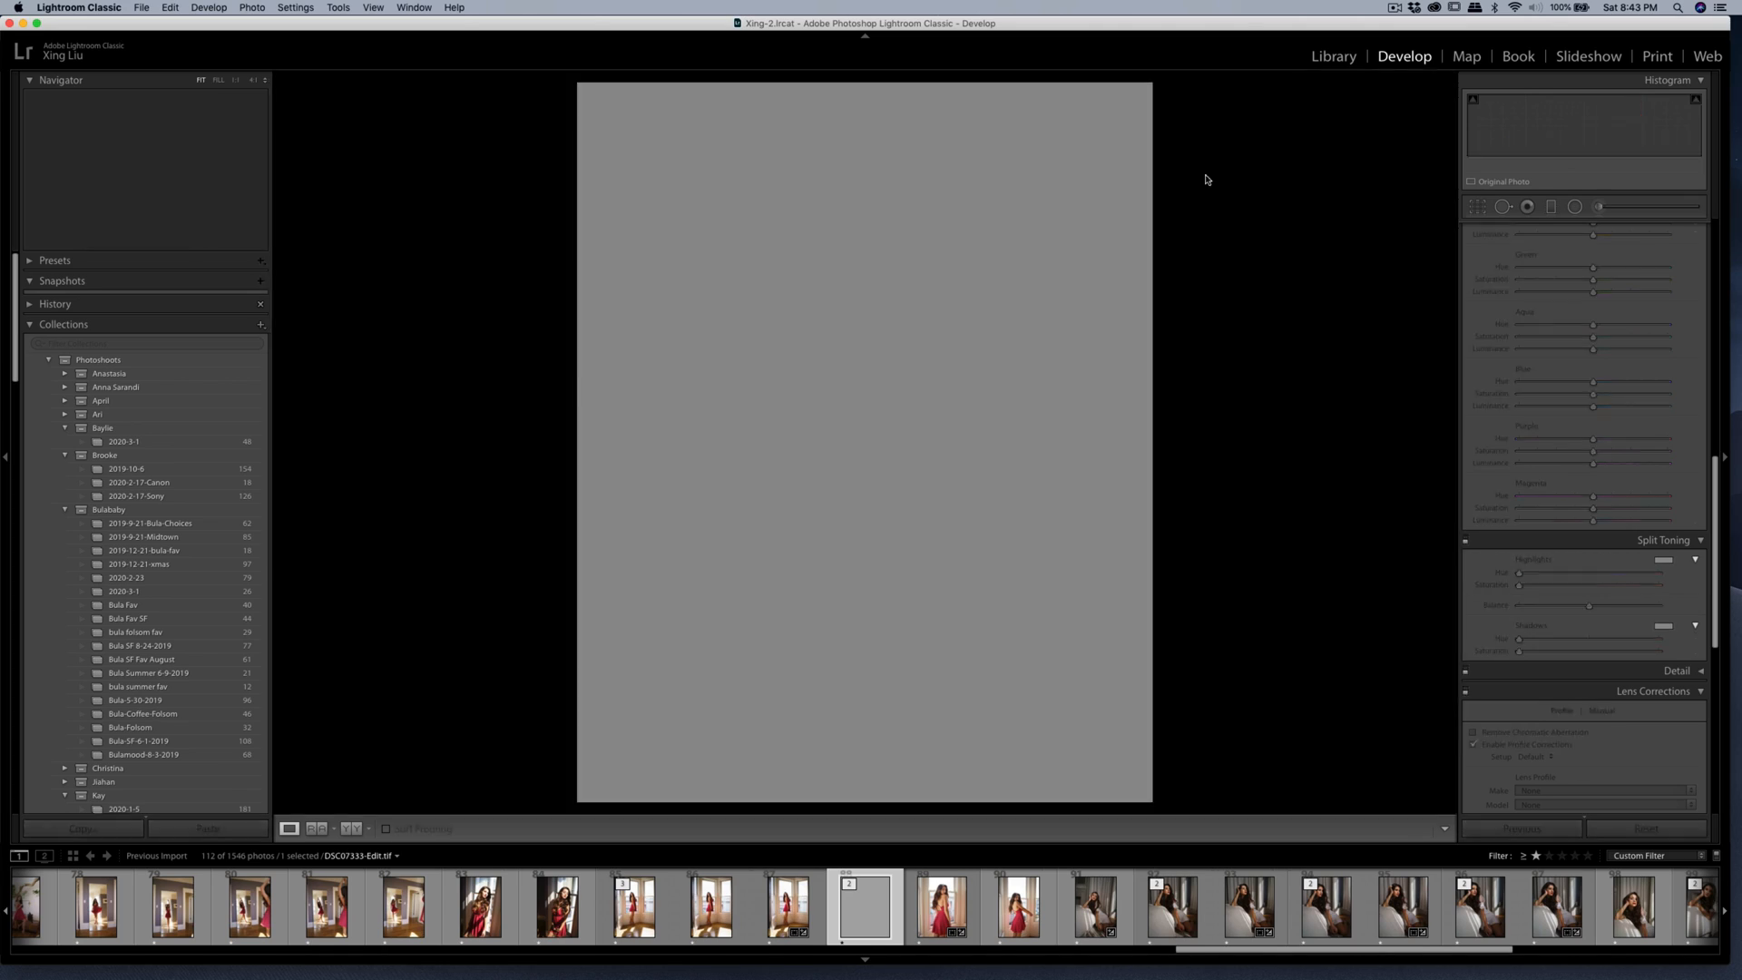
{"action": "key", "text": "super+shift+e"}
{"action": "left_click", "coordinate": [1119, 531]}
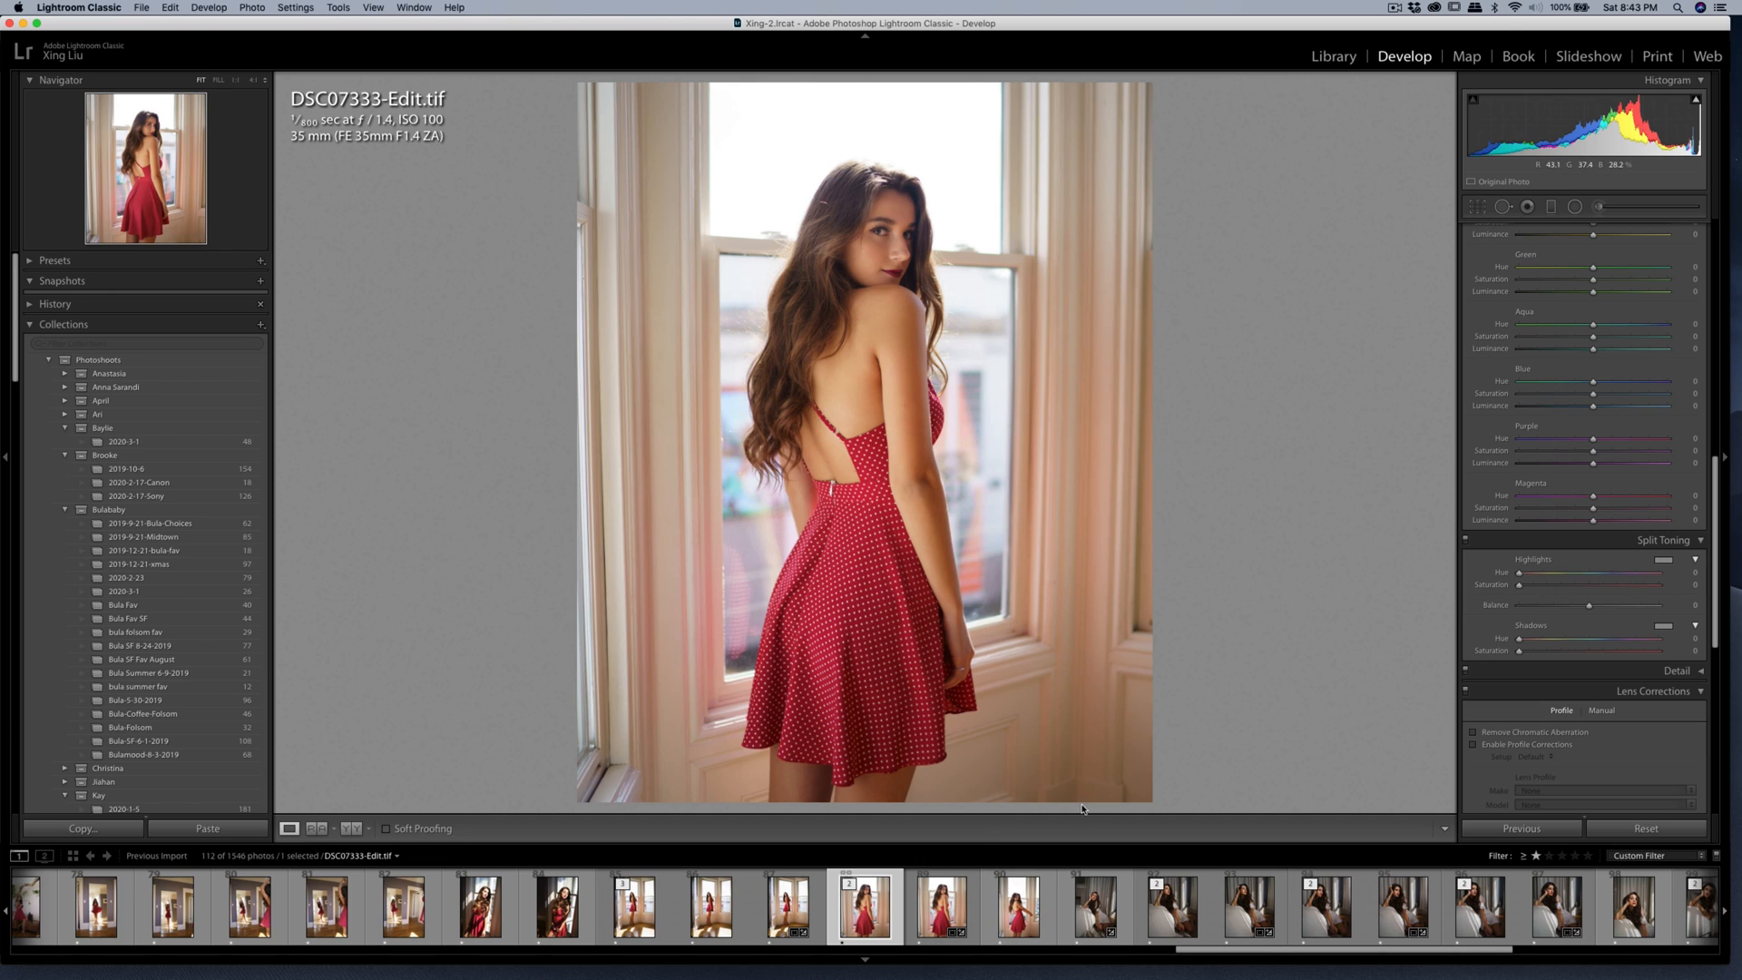
Copy the develop settings from DSC07333.ARW without crop, spot removal or local adjustments, and paste them onto DSC07339.ARW.
{"action": "left_click", "coordinate": [931, 919]}
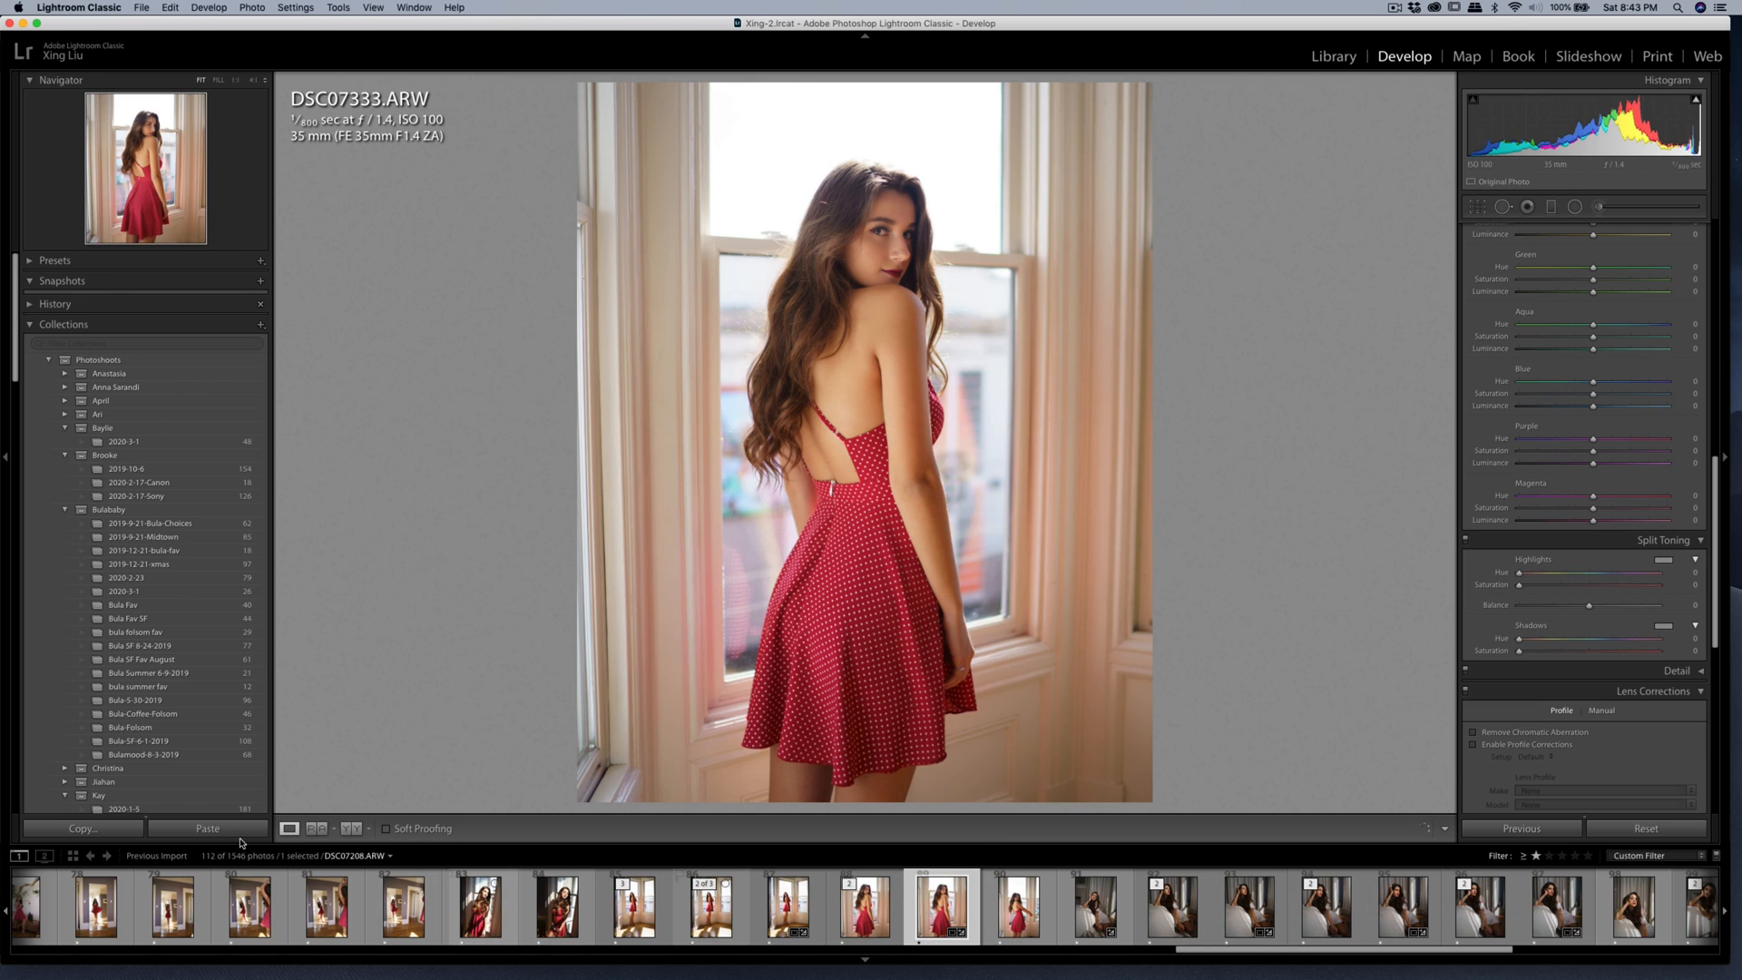
{"action": "left_click", "coordinate": [87, 829]}
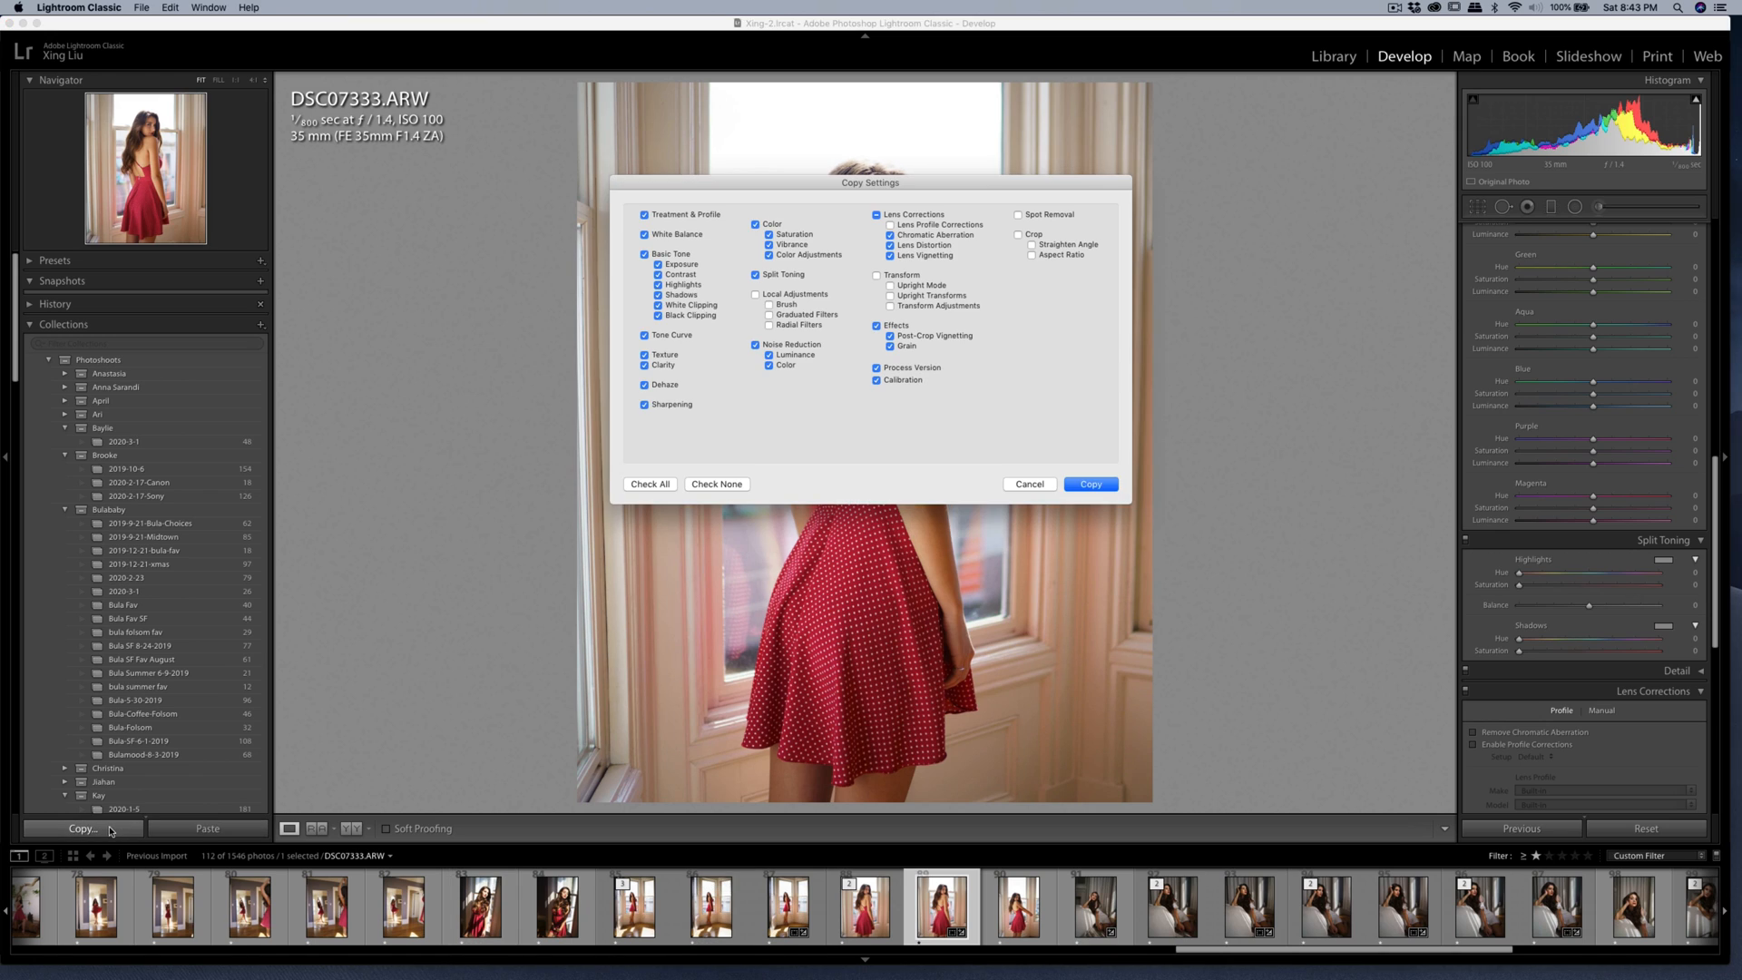
{"action": "left_click", "coordinate": [1090, 483]}
{"action": "left_click", "coordinate": [1018, 907]}
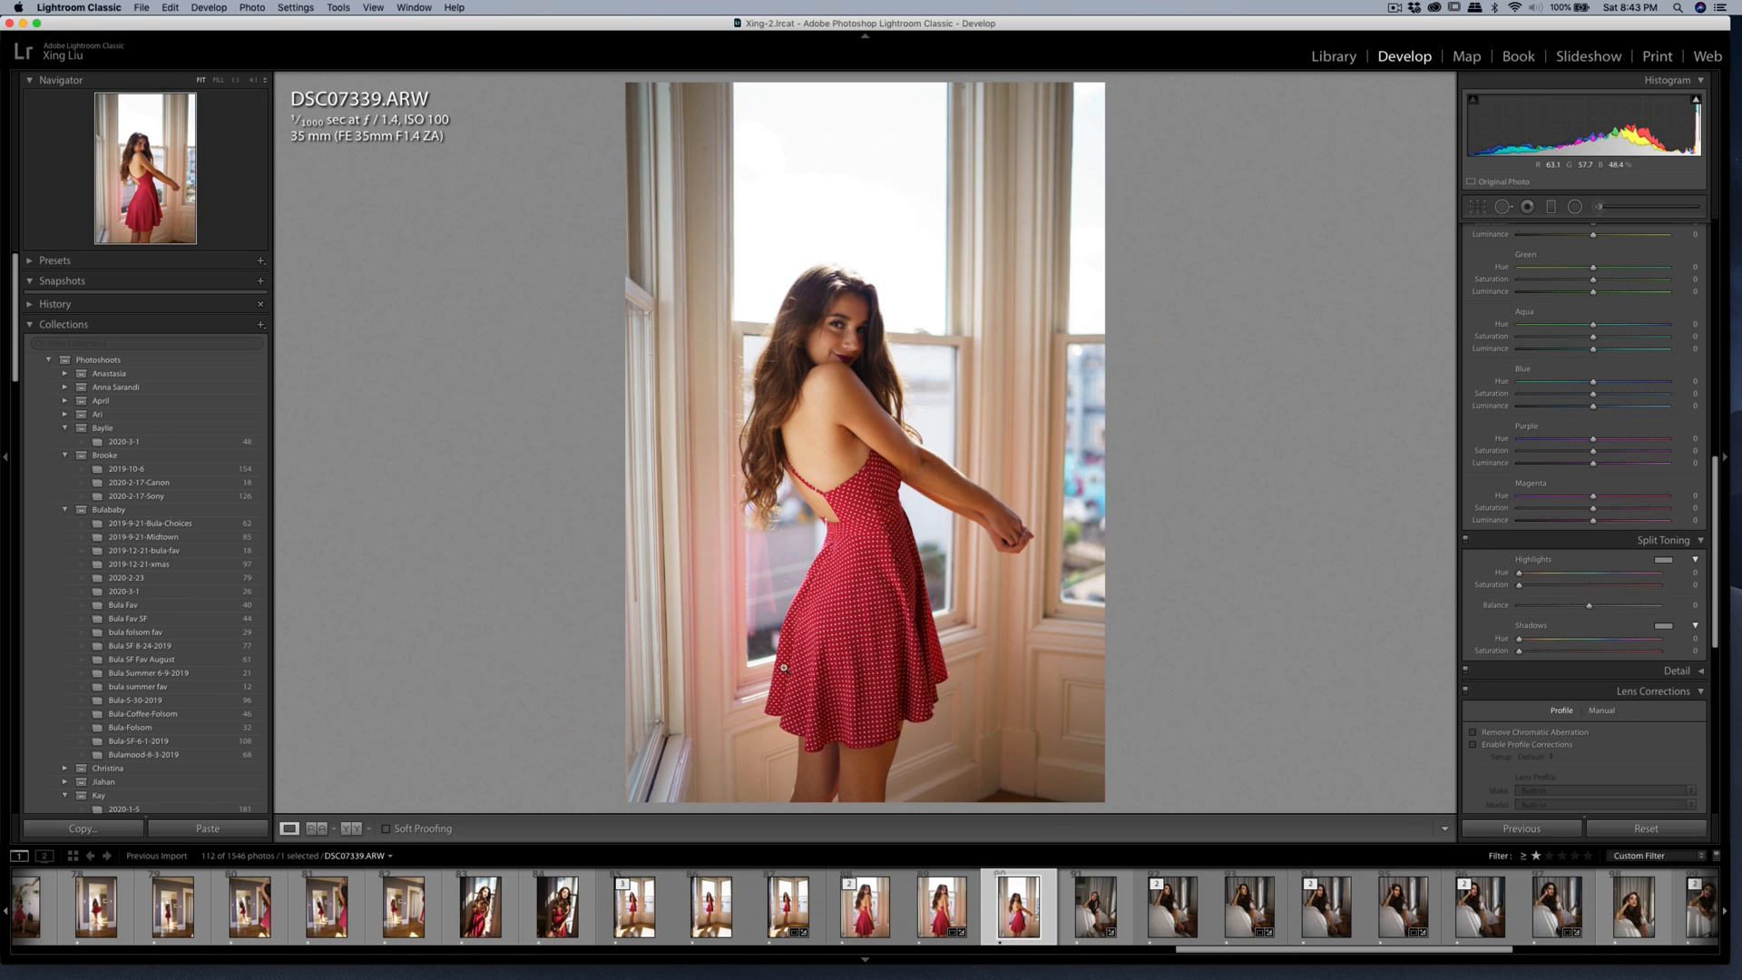
{"action": "left_click", "coordinate": [234, 831]}
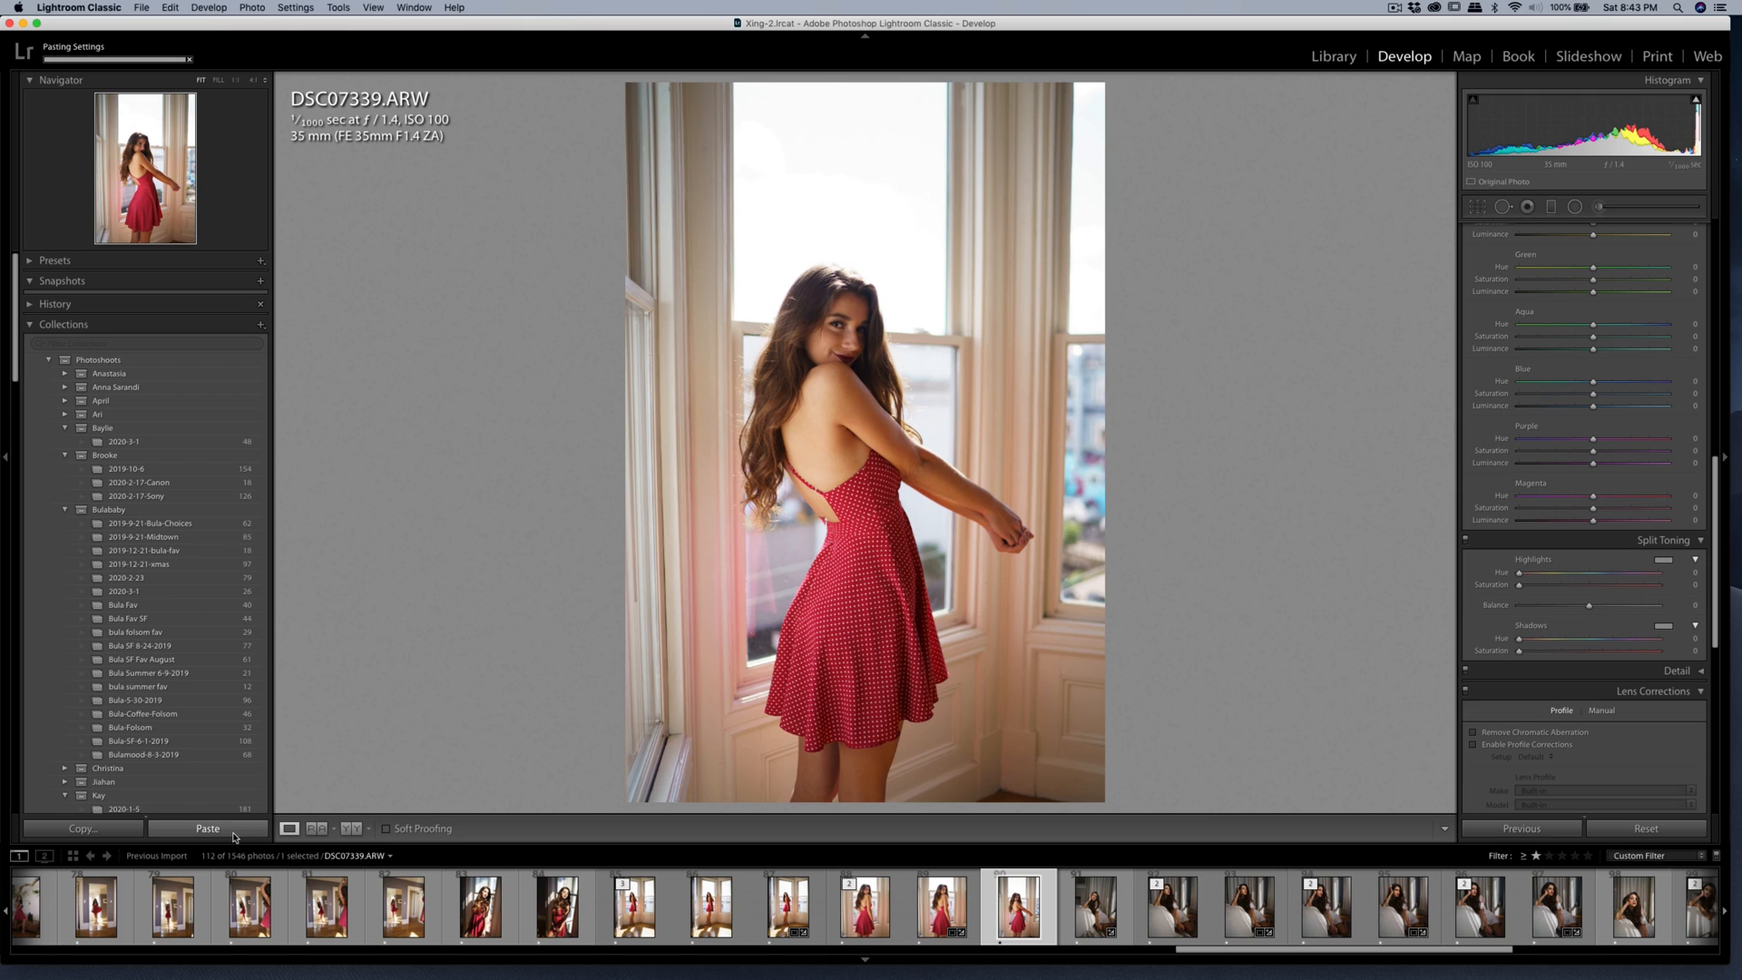
Set the Highlights of DSC07339.ARW to -14.
{"action": "scroll", "coordinate": [1652, 352], "scroll_direction": "up", "scroll_amount": 5}
{"action": "scroll", "coordinate": [1632, 353], "scroll_direction": "up", "scroll_amount": 10}
{"action": "mouse_move", "coordinate": [1593, 347]}
{"action": "left_mouse_down"}
{"action": "mouse_move", "coordinate": [1591, 331]}
{"action": "mouse_move", "coordinate": [1579, 363]}
{"action": "left_mouse_up"}
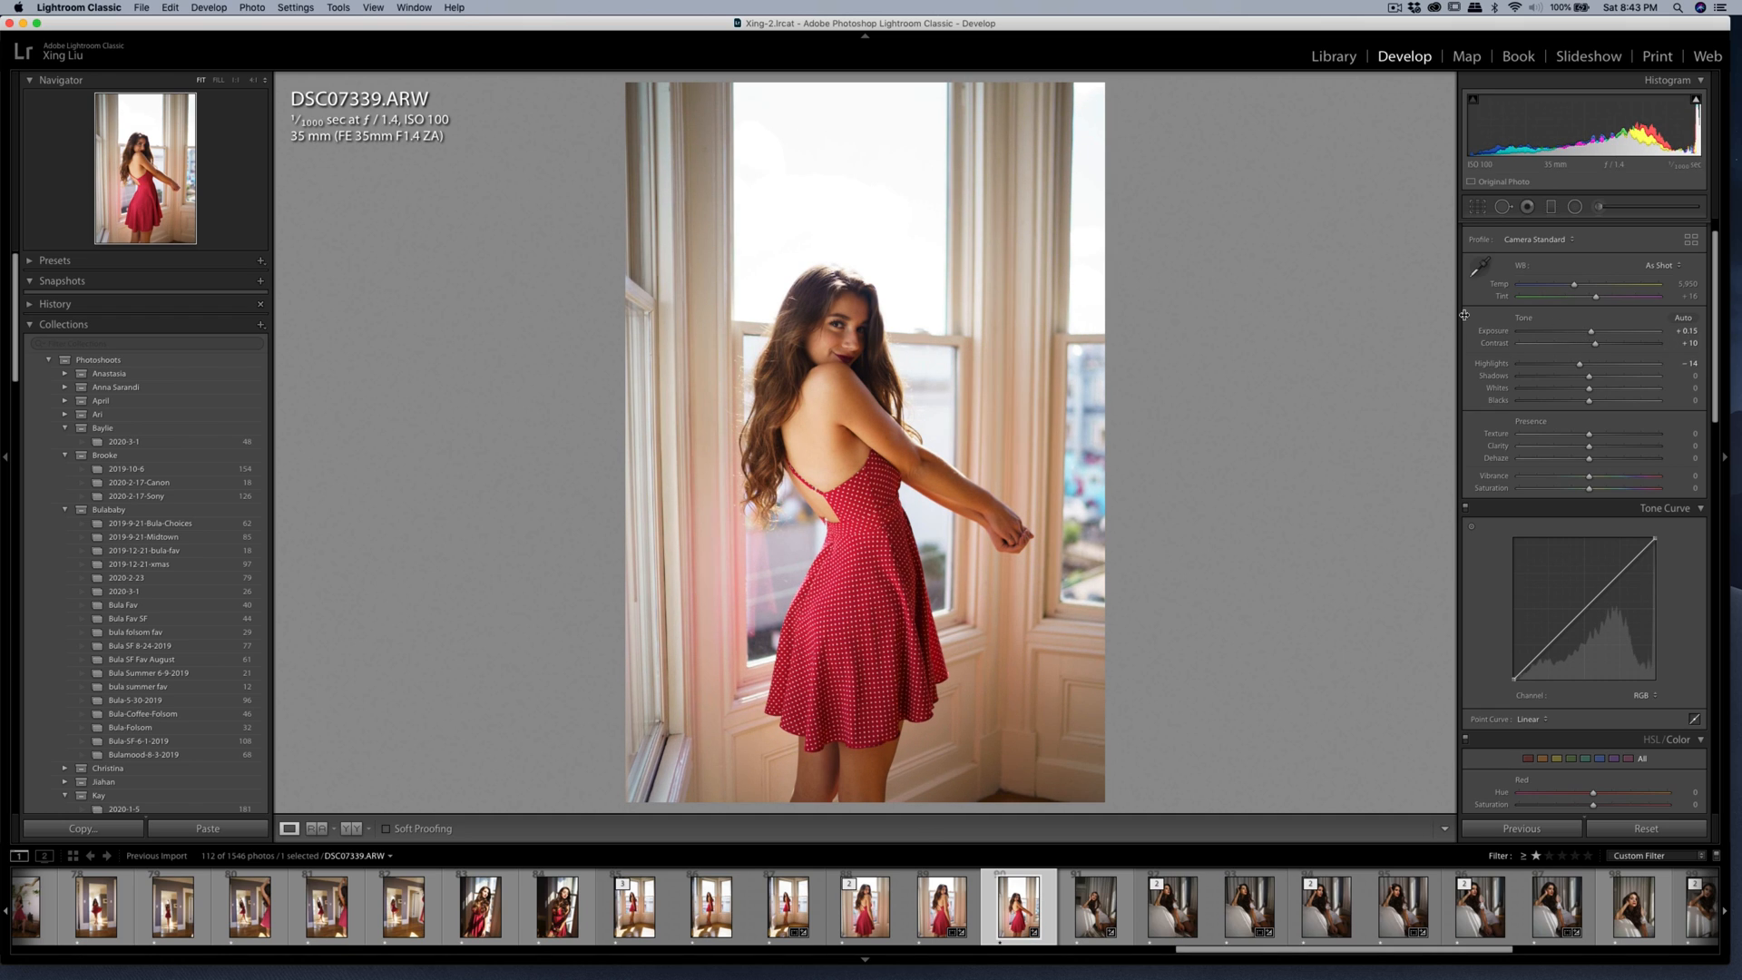
Paint an adjustment brush stroke over the lower part of the woman's face and change its effect to Shadows with amount 11.
{"action": "left_click", "coordinate": [1598, 206]}
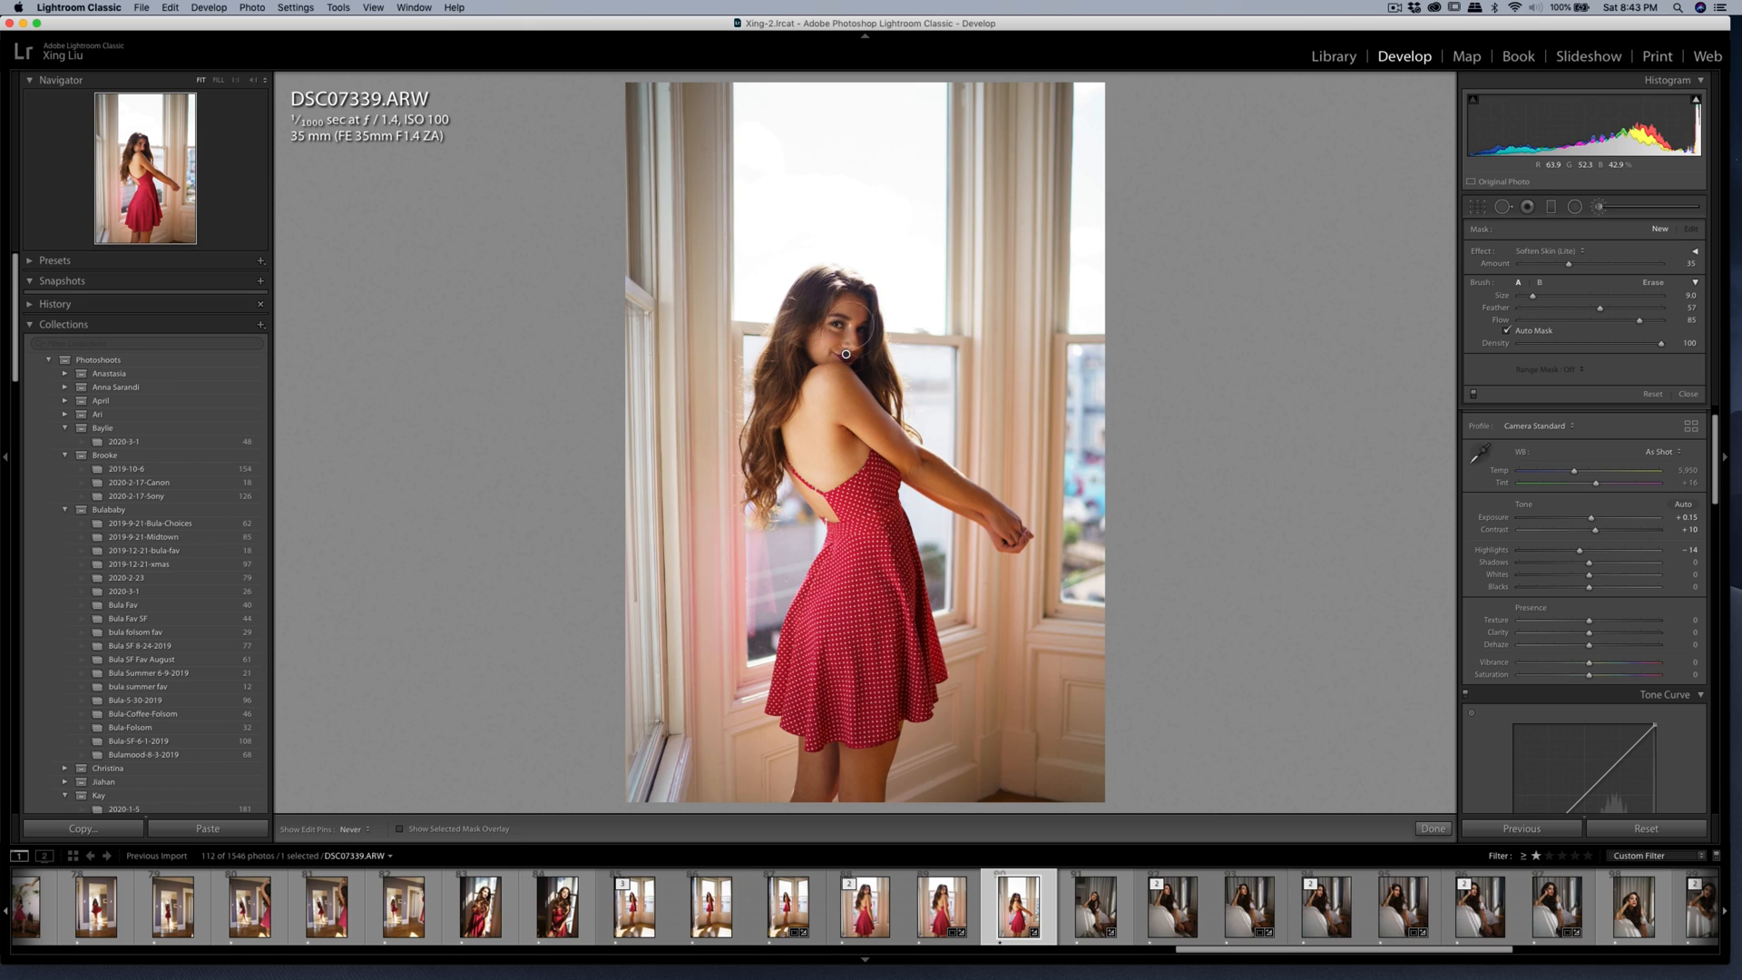
{"action": "left_click_drag", "start_coordinate": [845, 354], "coordinate": [862, 349]}
{"action": "left_click", "coordinate": [1550, 254]}
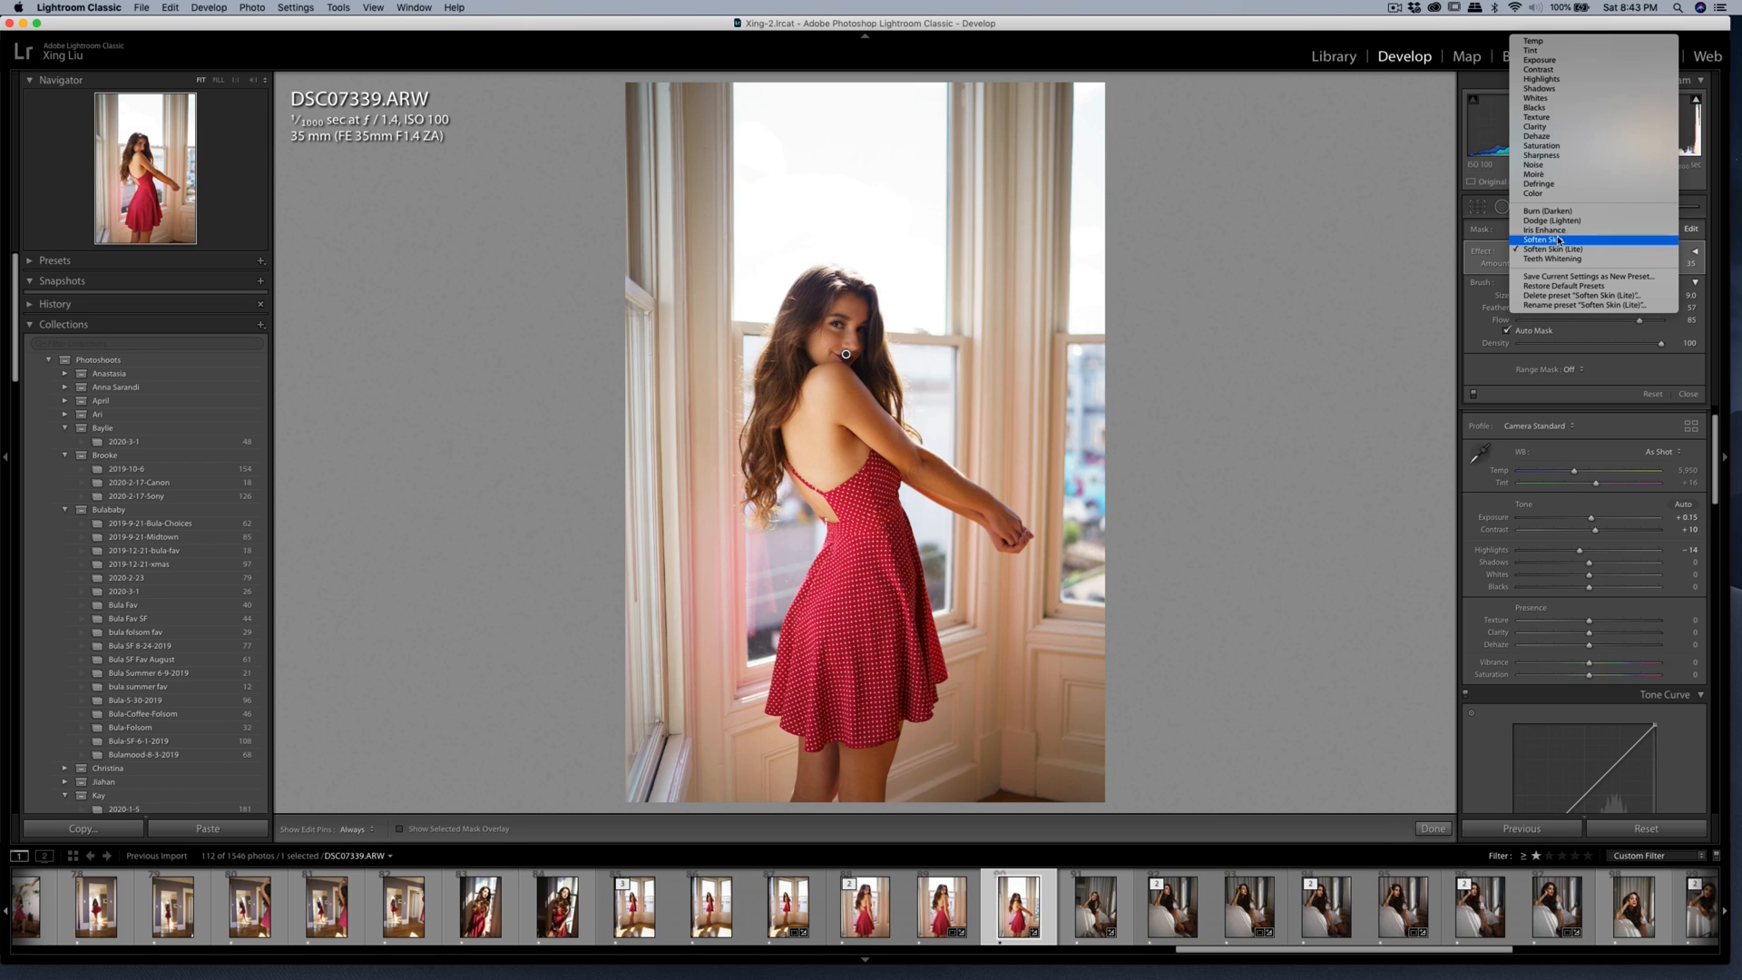
{"action": "left_click", "coordinate": [1552, 94]}
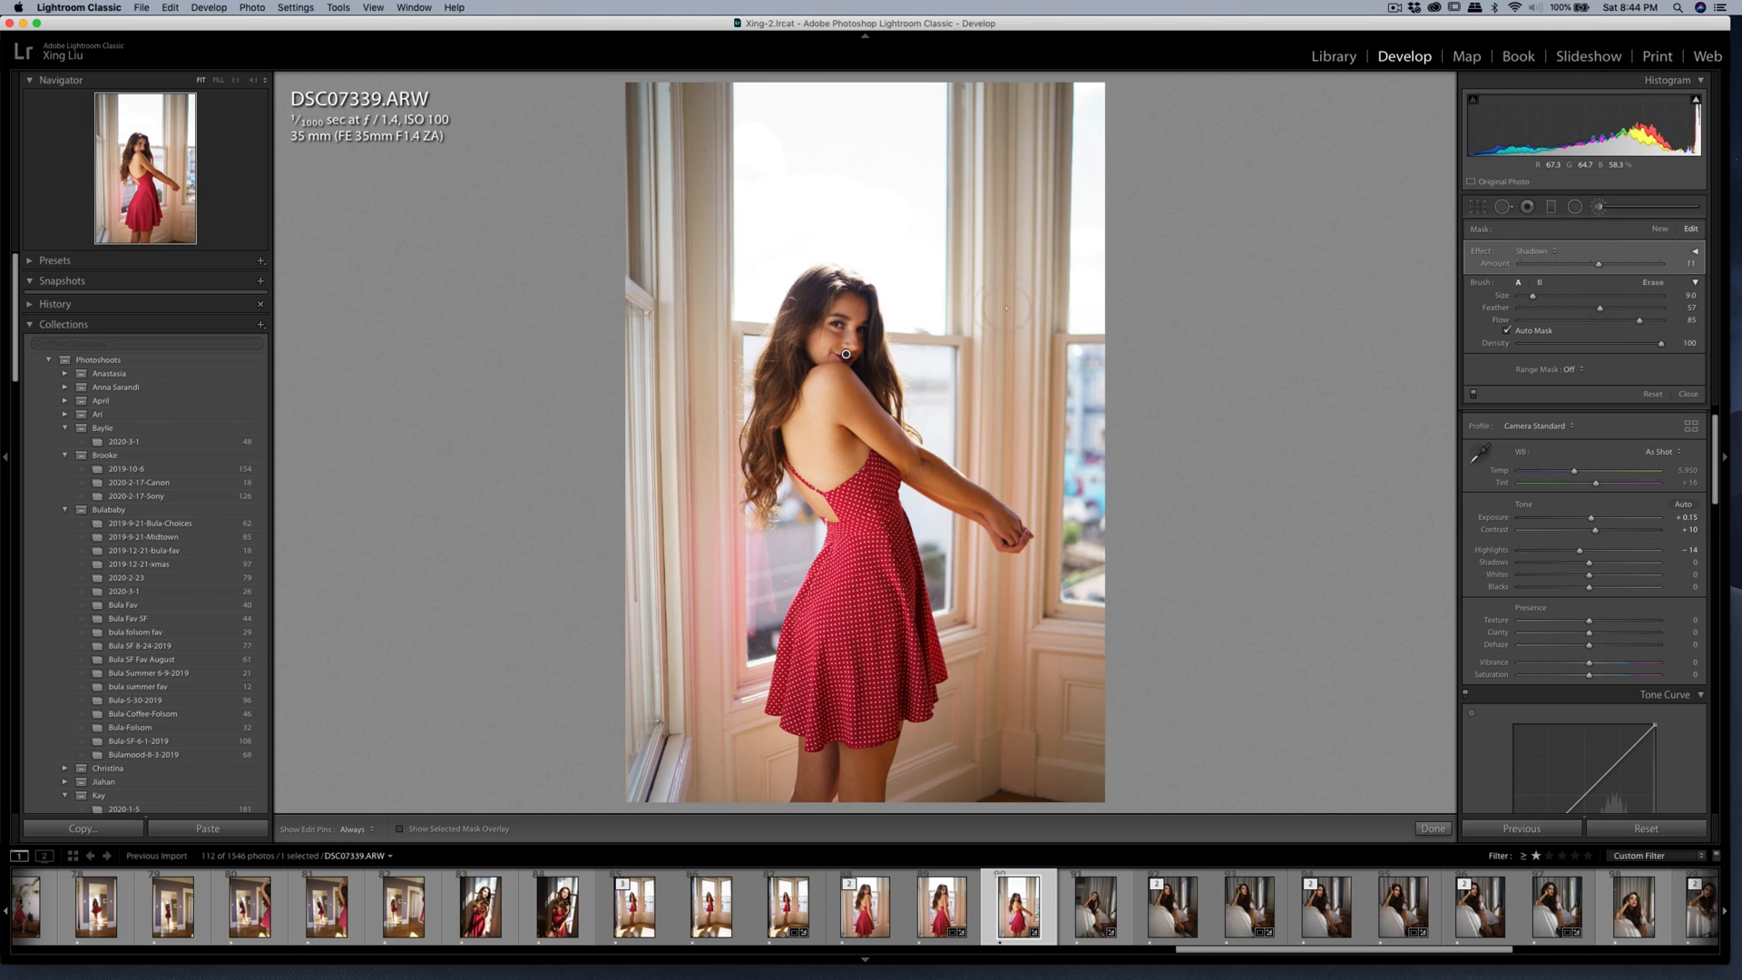
Start a new Shadows brush mask, paint it over the woman's face, and raise its amount to 15.
{"action": "key", "text": "h"}
{"action": "key", "text": "h"}
{"action": "left_click", "coordinate": [1657, 233]}
{"action": "key", "text": "h"}
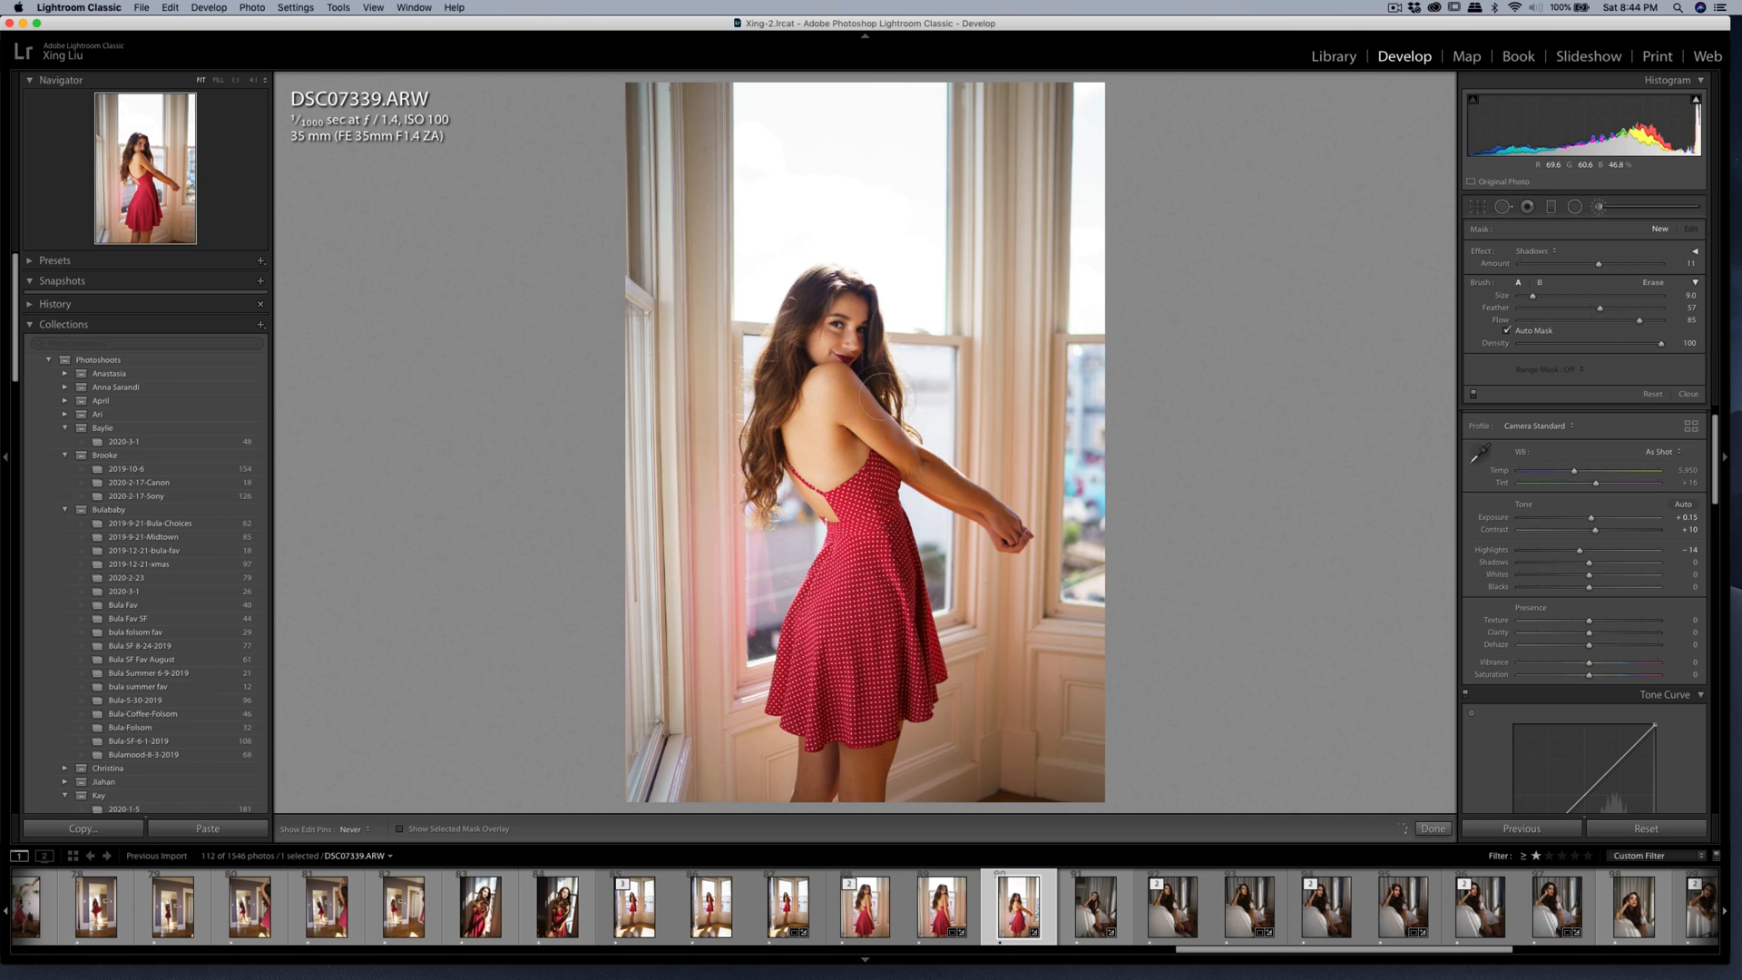
{"action": "left_click_drag", "start_coordinate": [839, 317], "coordinate": [866, 358]}
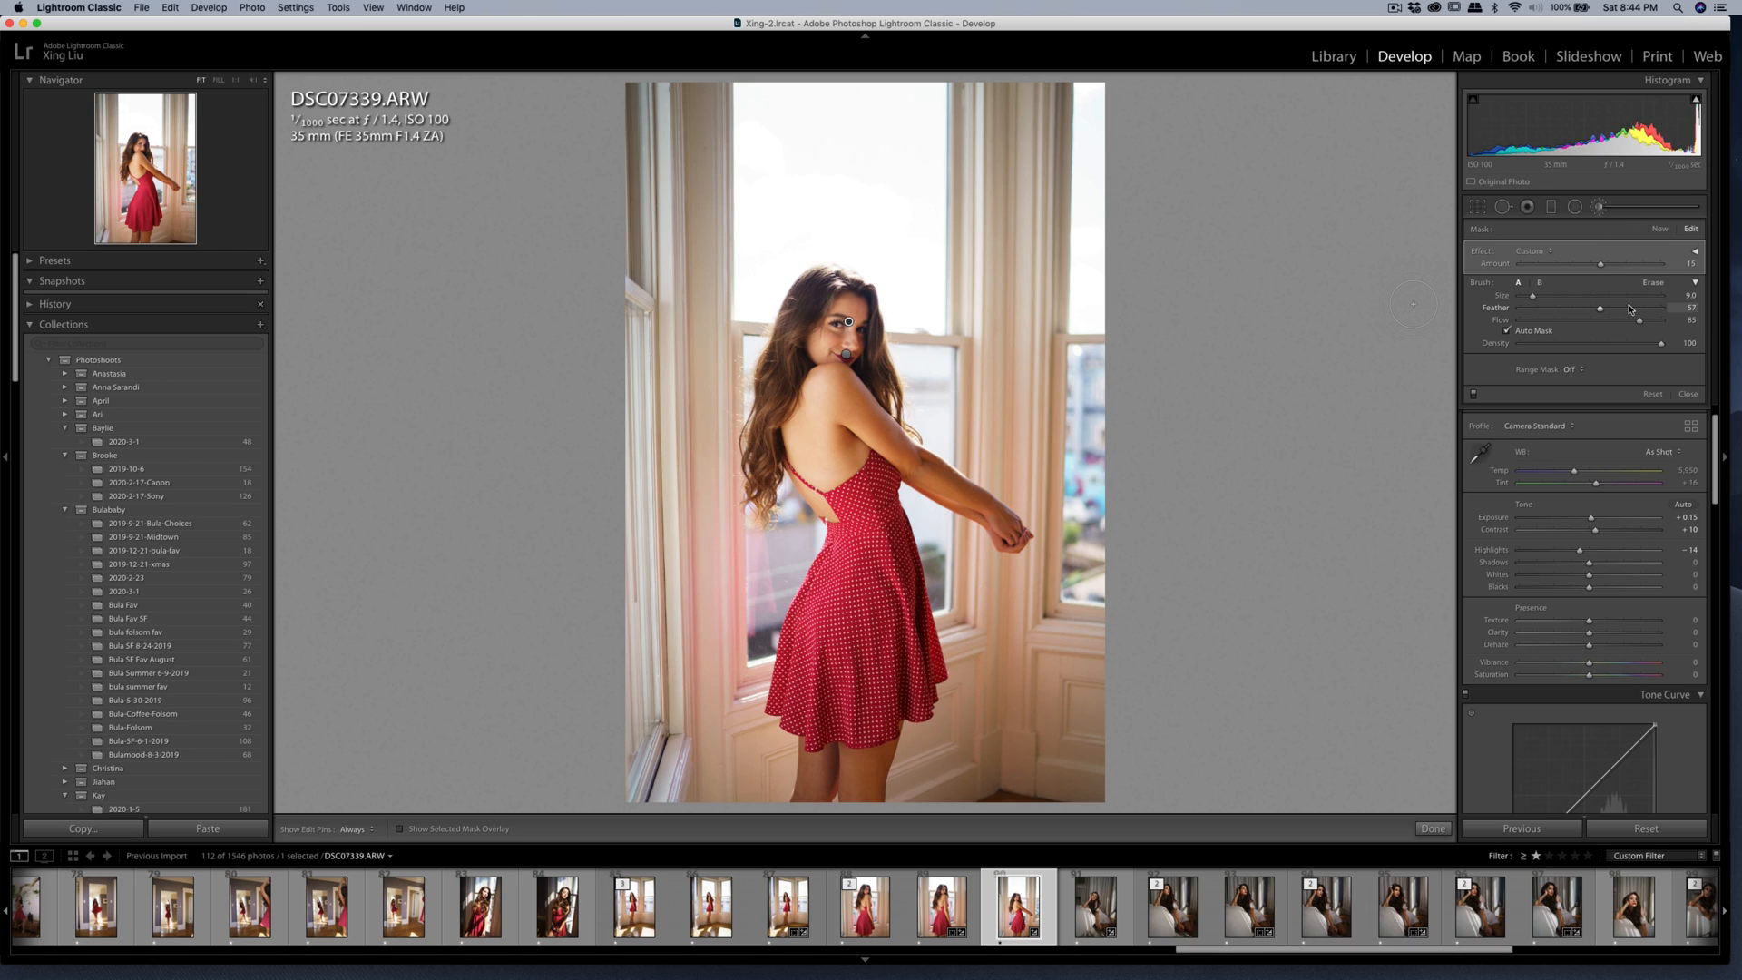
Finish brushing and set the photo's Contrast to +17 and Highlights to -26.
{"action": "left_click", "coordinate": [1599, 207]}
{"action": "mouse_move", "coordinate": [1579, 363]}
{"action": "left_mouse_down"}
{"action": "mouse_move", "coordinate": [1562, 368]}
{"action": "mouse_move", "coordinate": [1601, 349]}
{"action": "left_mouse_up"}
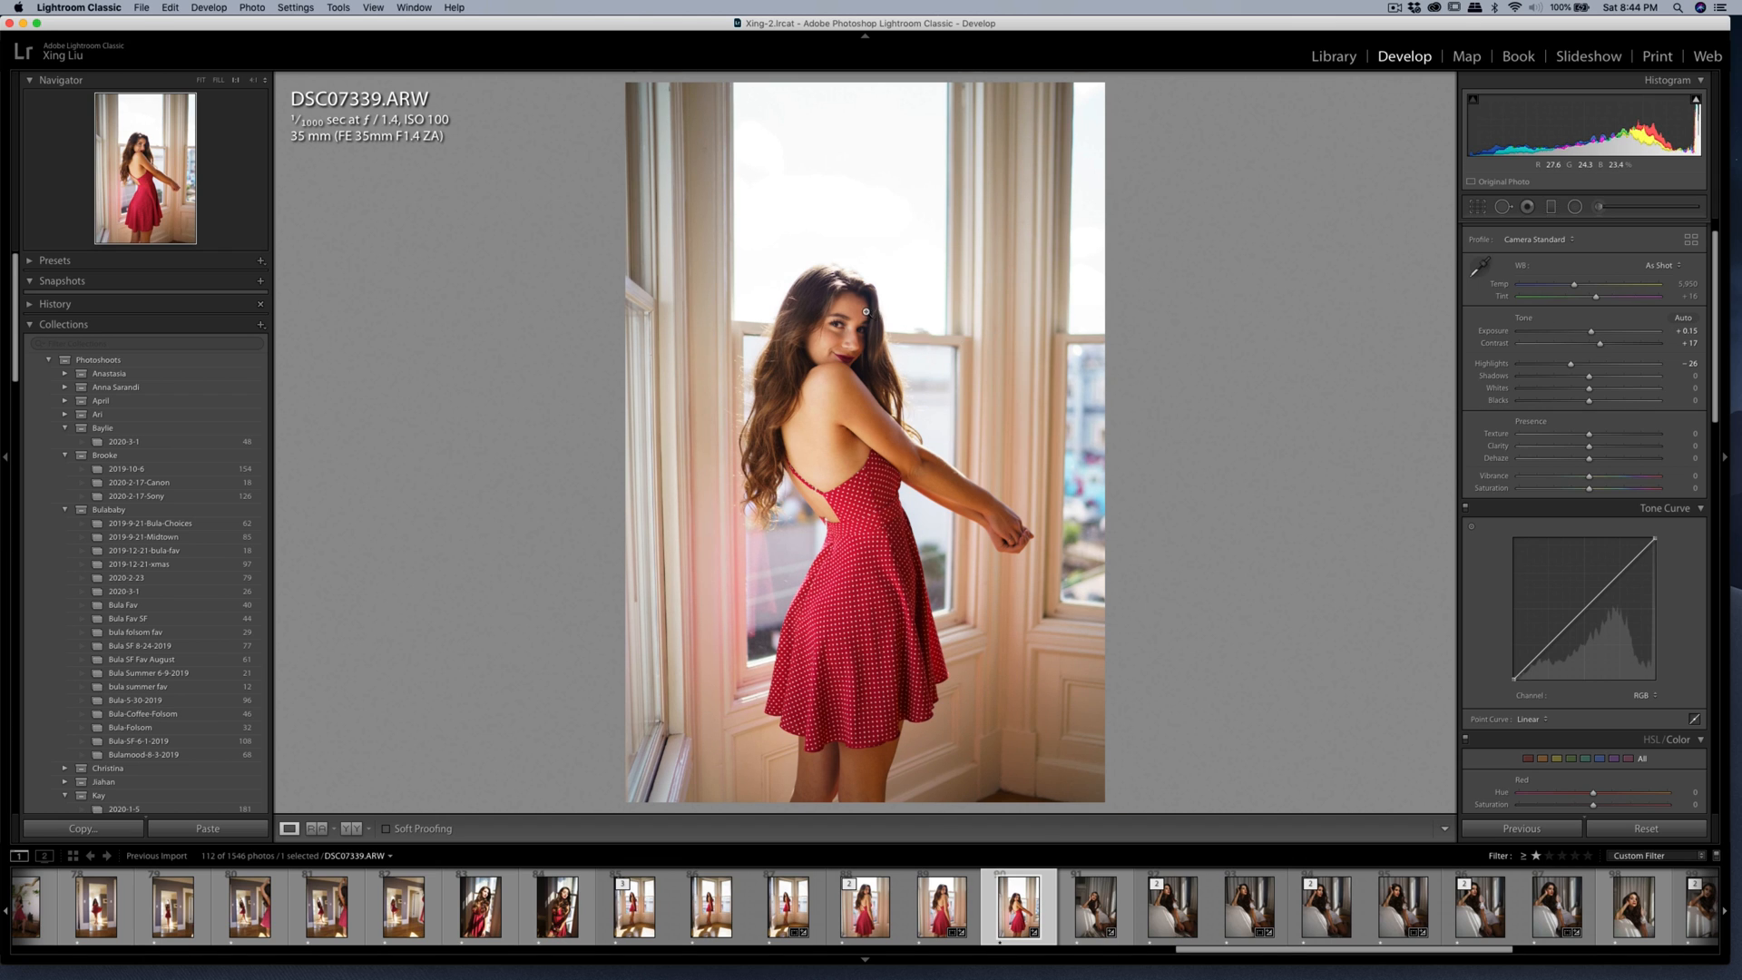
Heal the small blemishes across the woman's forehead with Spot Removal.
{"action": "left_click", "coordinate": [920, 331]}
{"action": "key", "text": "q"}
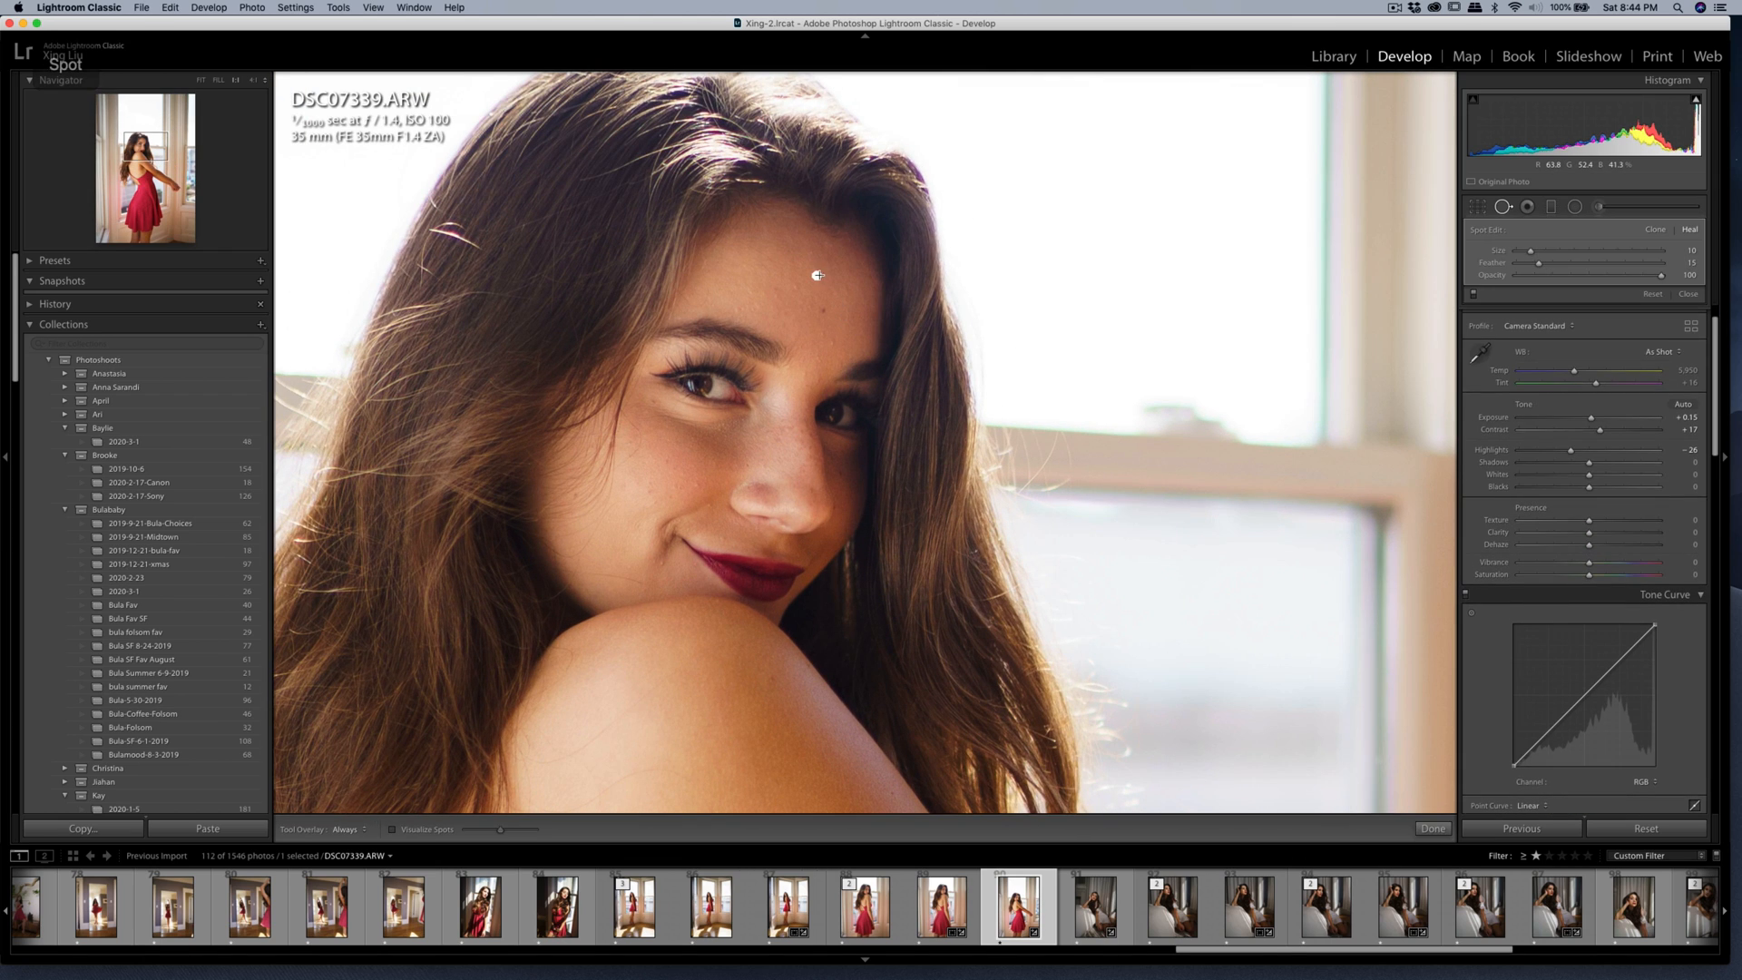
{"action": "left_click_drag", "start_coordinate": [815, 275], "coordinate": [803, 270]}
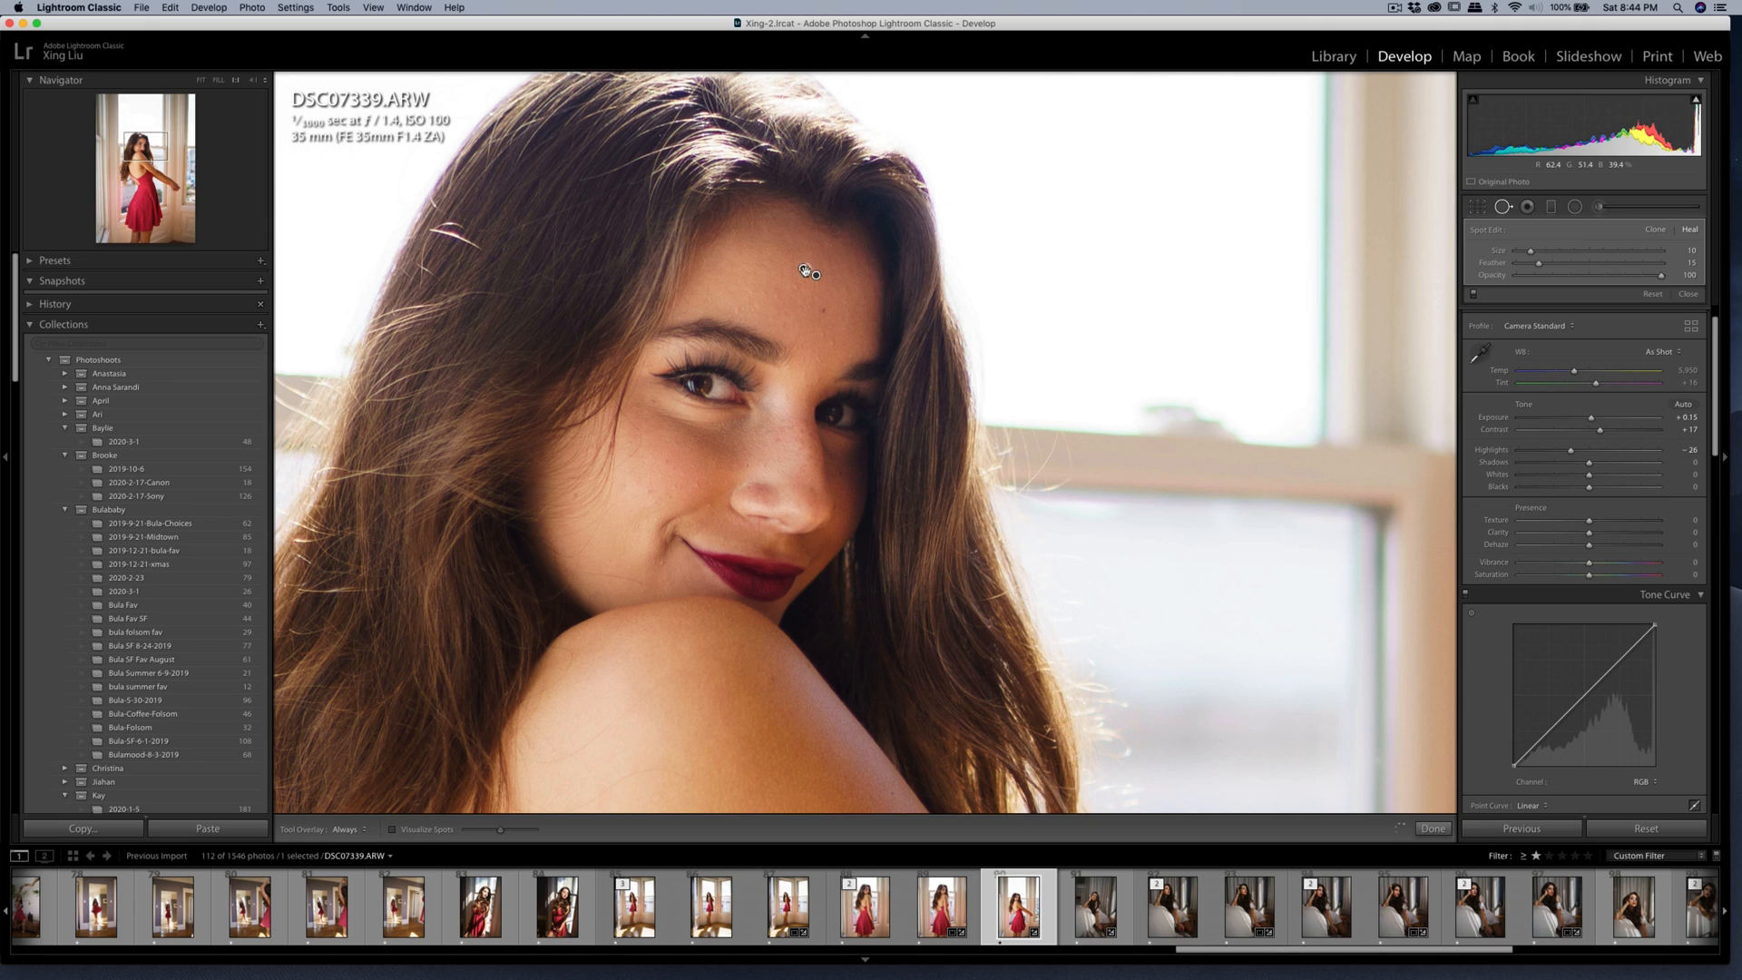
{"action": "left_click", "coordinate": [795, 287]}
{"action": "left_click", "coordinate": [778, 298]}
{"action": "left_click_drag", "start_coordinate": [736, 310], "coordinate": [744, 315]}
Heal the blemish on the cheek beside the corner of the woman's mouth.
{"action": "key", "text": "q"}
{"action": "key", "text": "q"}
{"action": "left_click", "coordinate": [663, 563]}
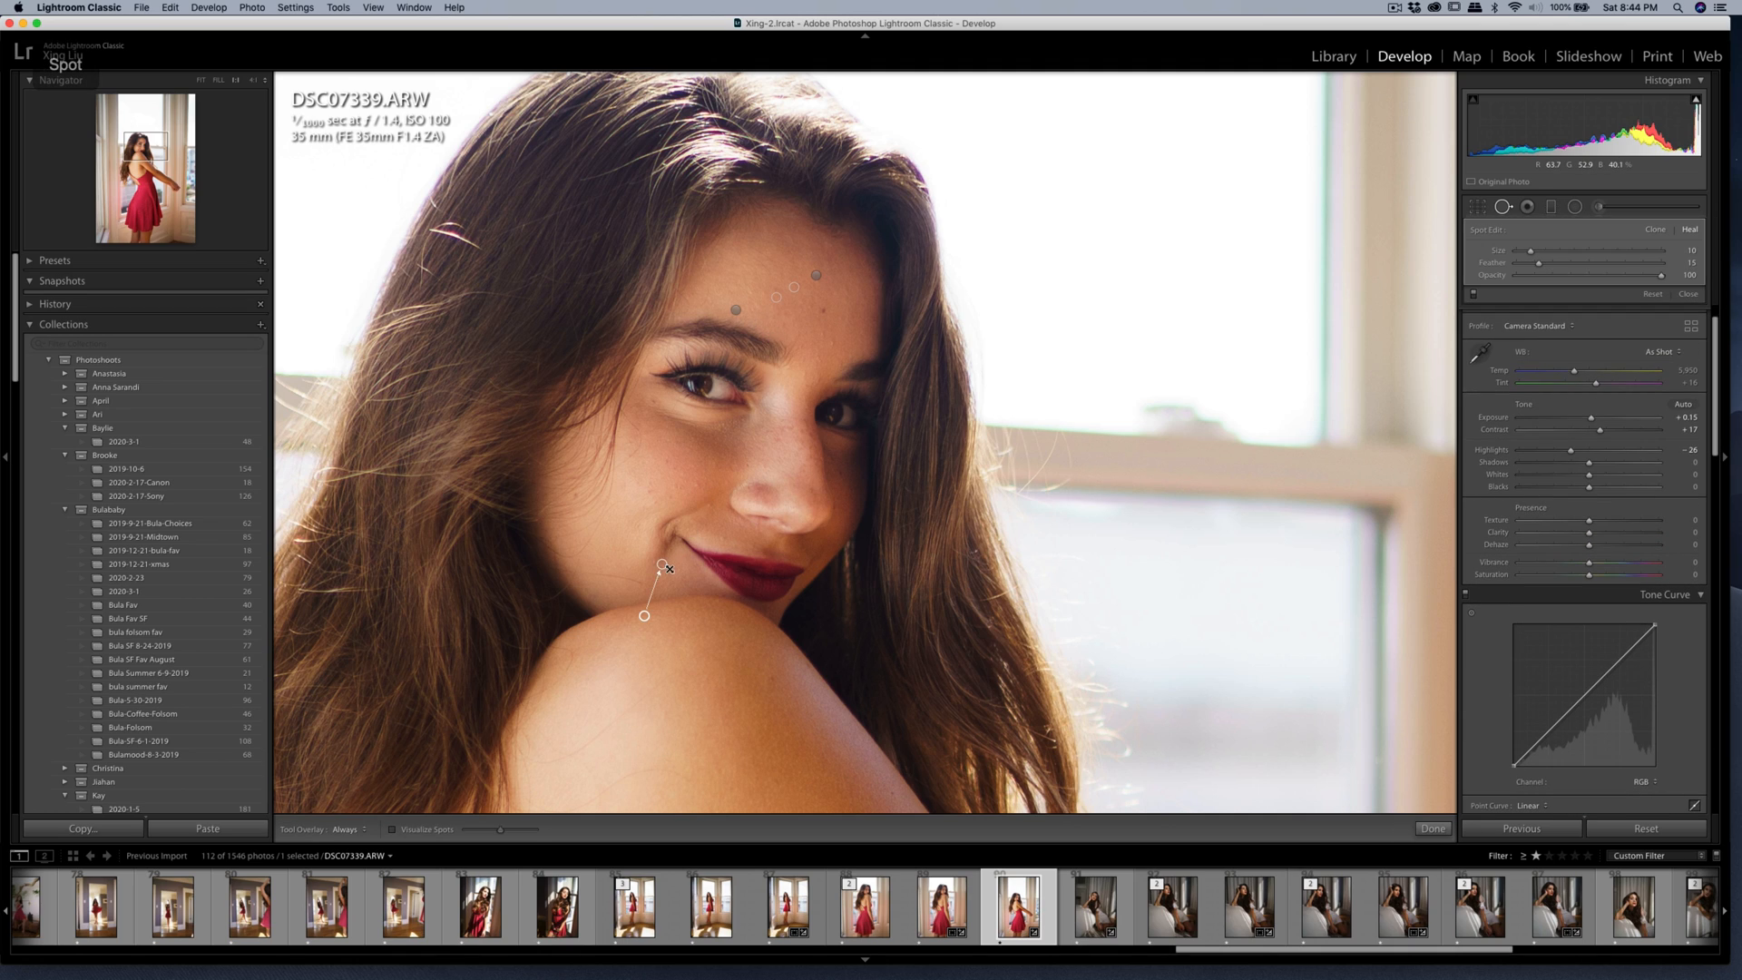
{"action": "left_click_drag", "start_coordinate": [651, 610], "coordinate": [669, 578]}
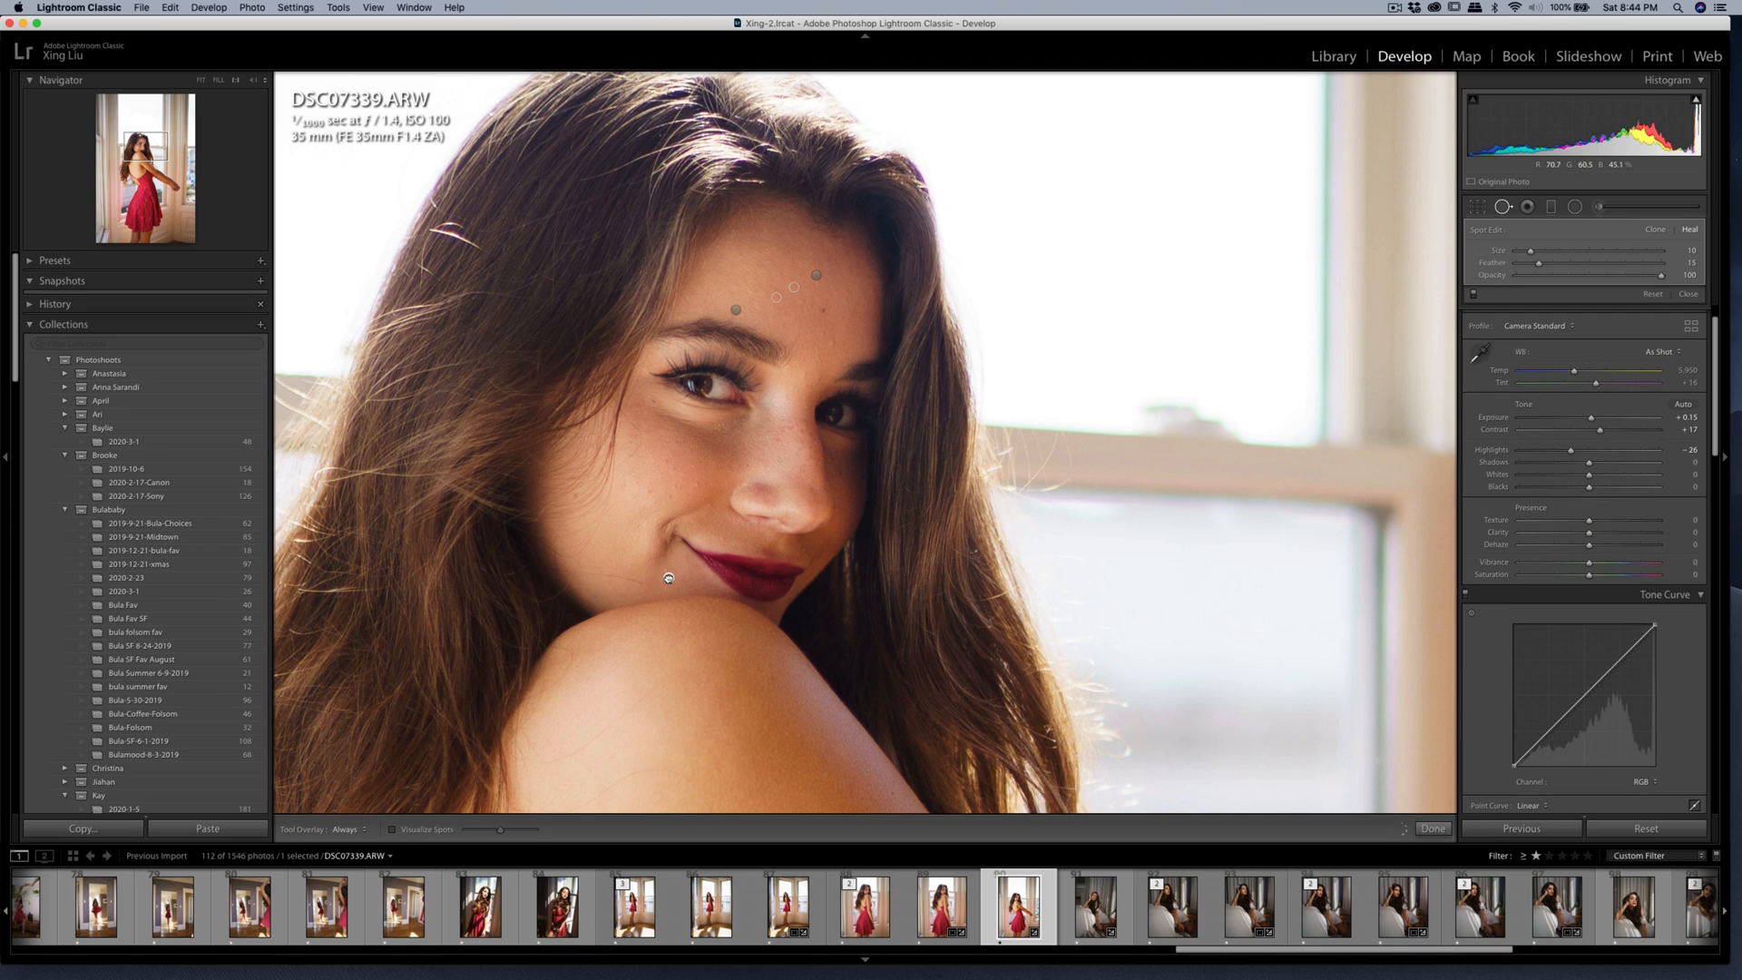
{"action": "key", "text": "q"}
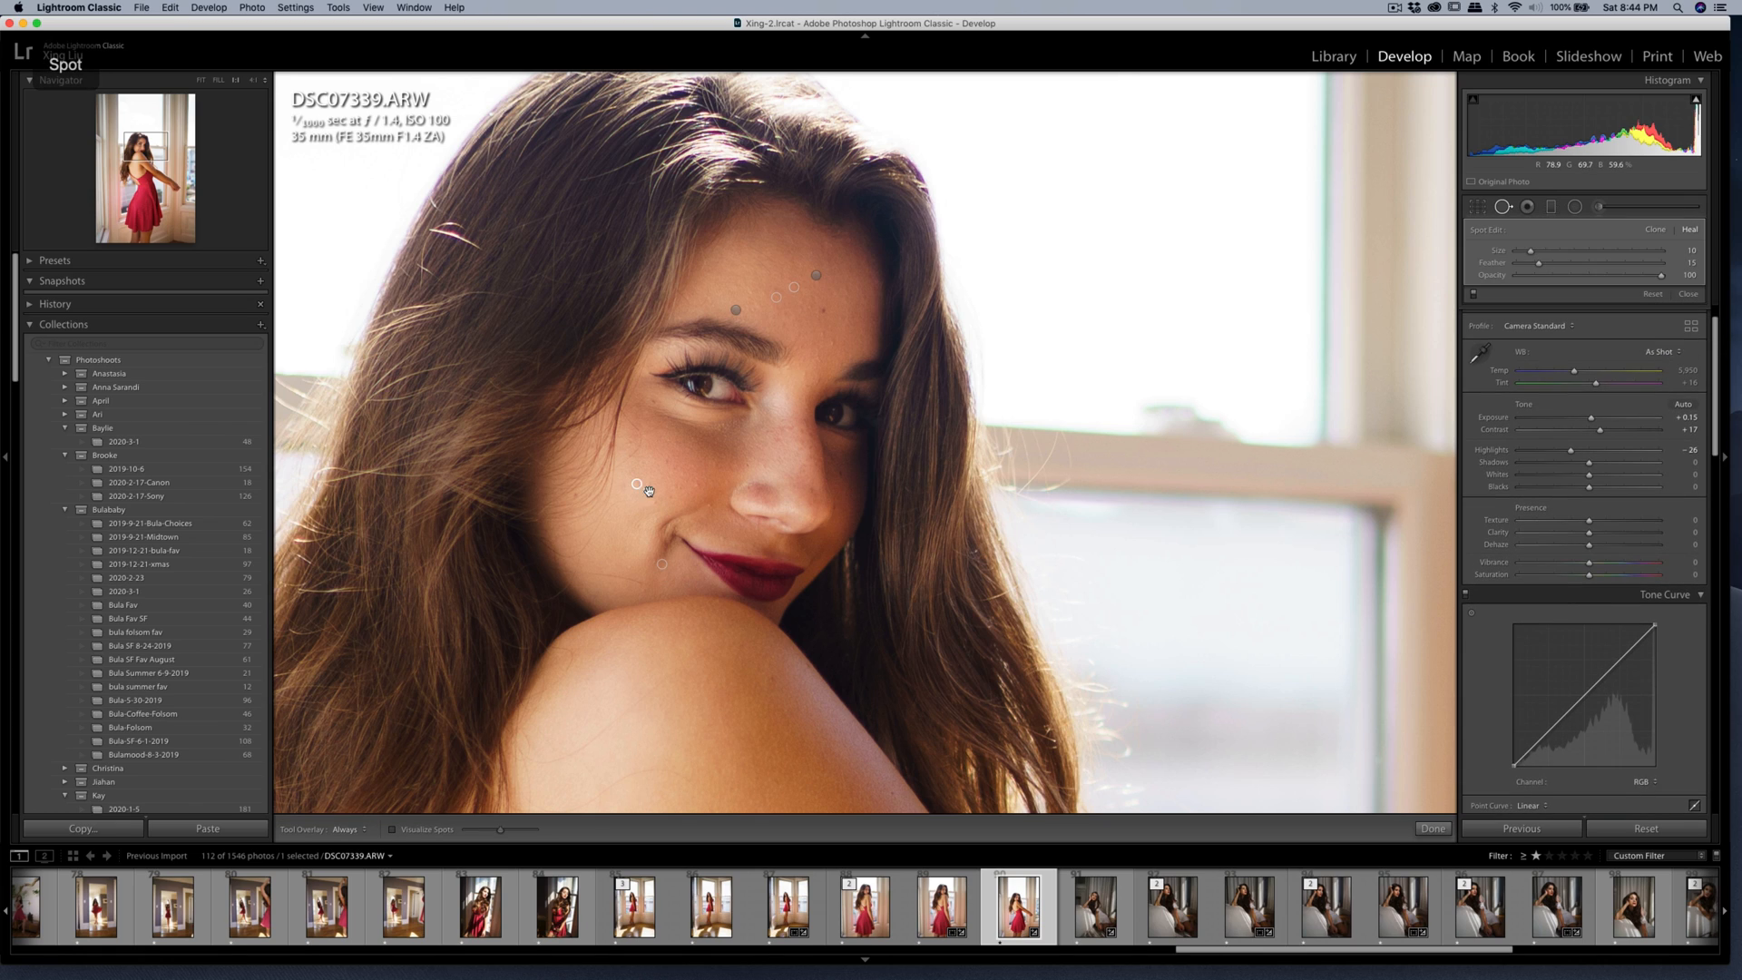
Paint a new Soften Skin (Lite) brush mask over the skin of the woman's face with brush size 7.0.
{"action": "key", "text": "k"}
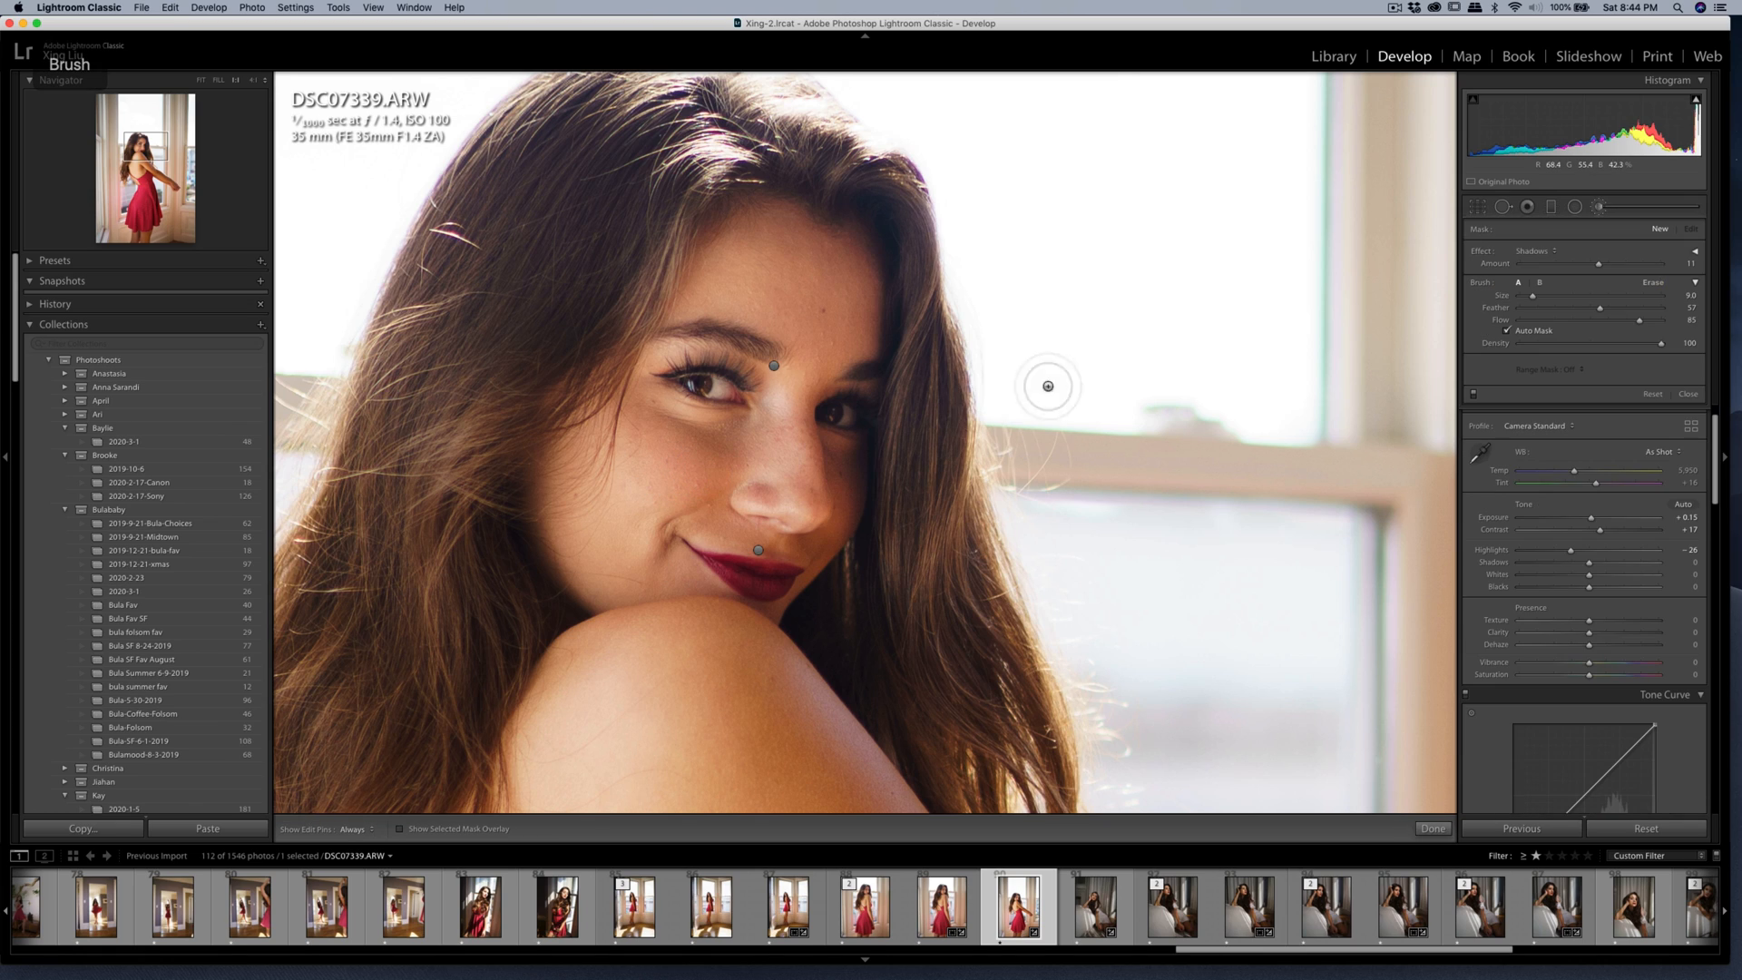
{"action": "left_click", "coordinate": [1538, 253]}
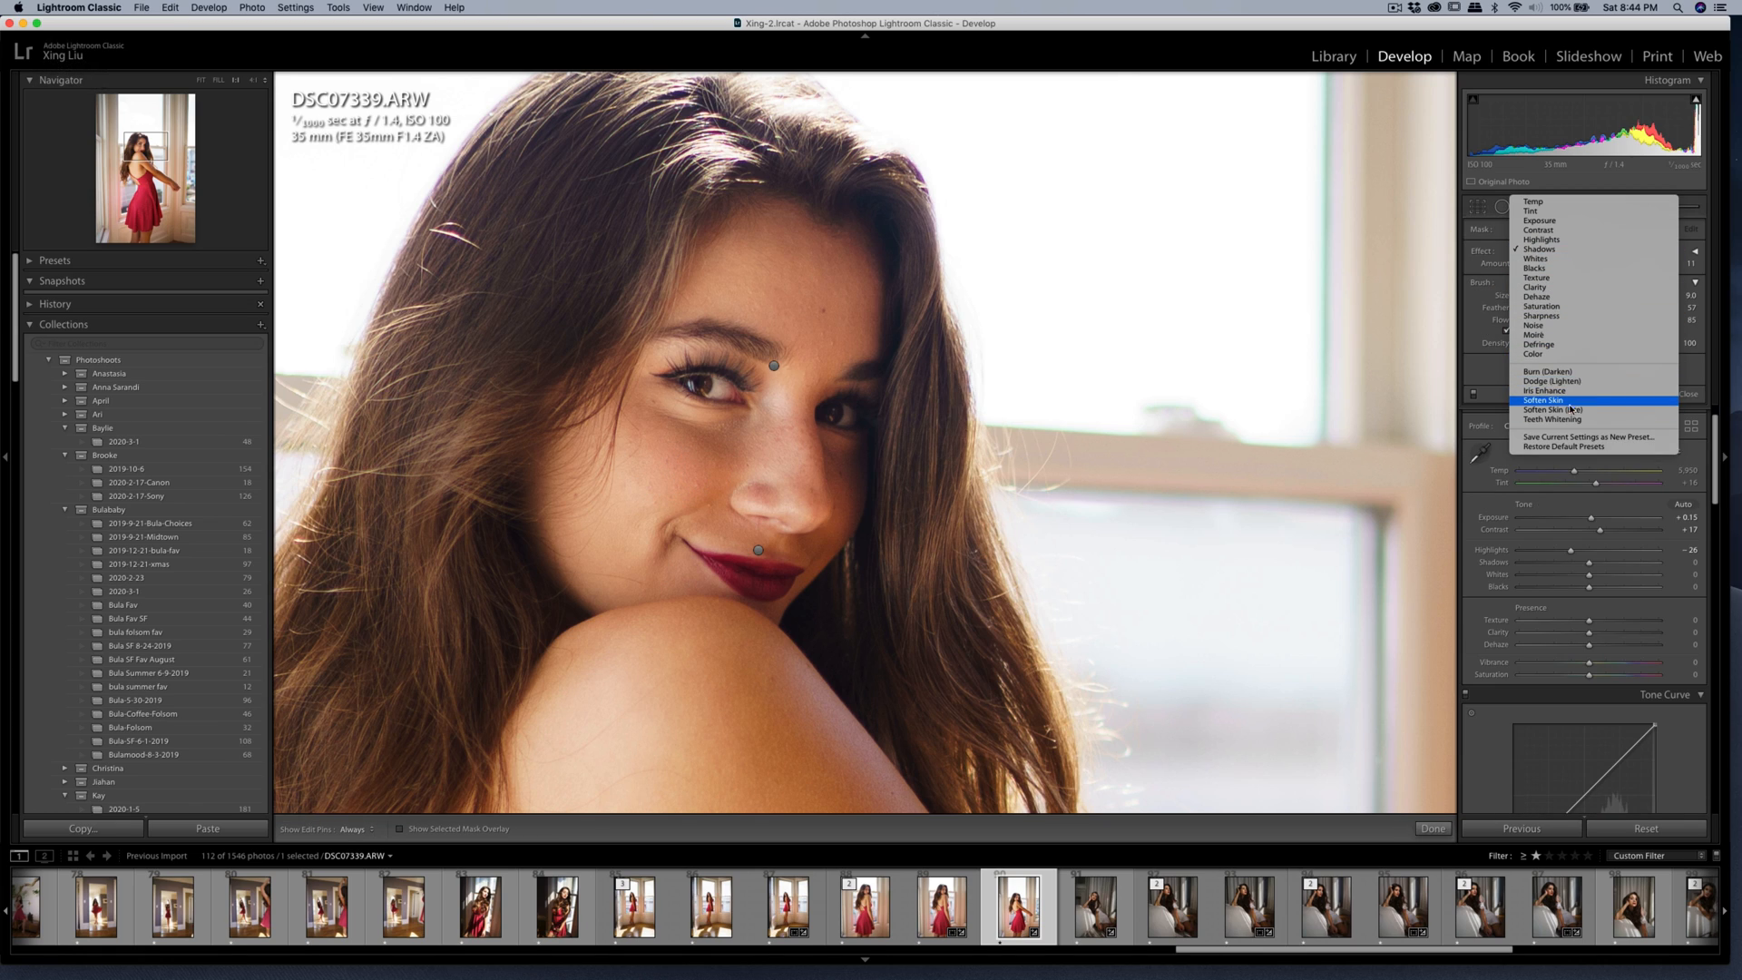
{"action": "left_click", "coordinate": [1569, 405]}
{"action": "key", "text": "h"}
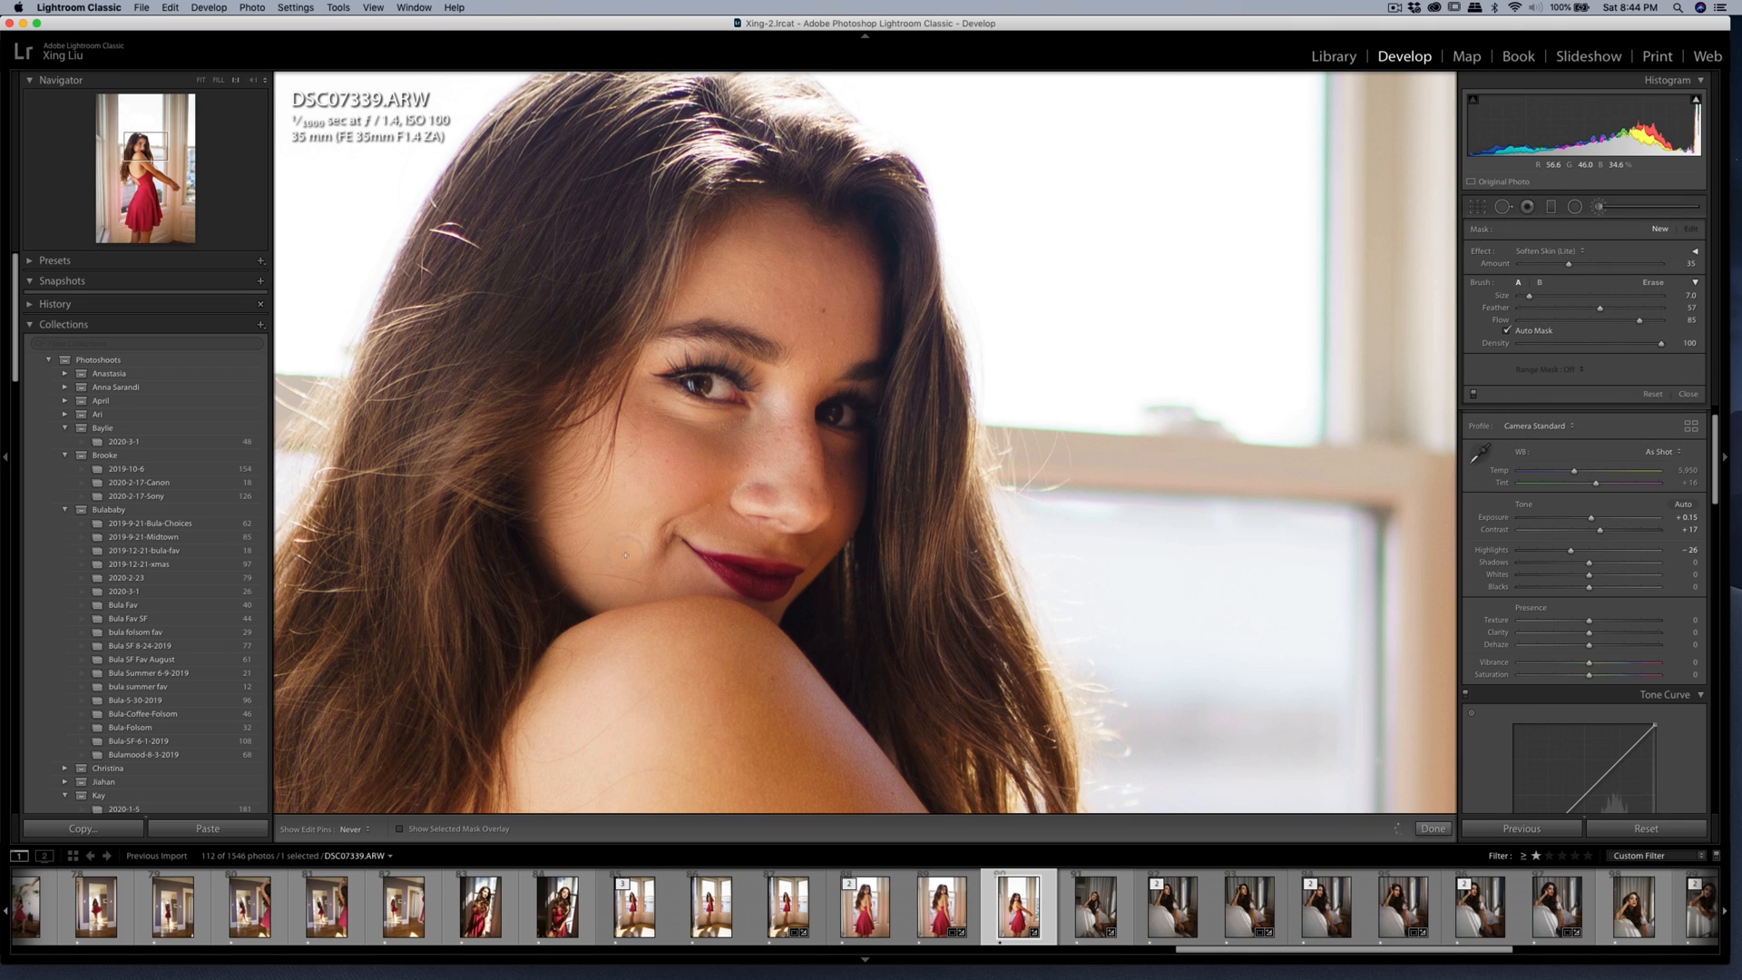
{"action": "left_click_drag", "start_coordinate": [622, 552], "coordinate": [626, 545]}
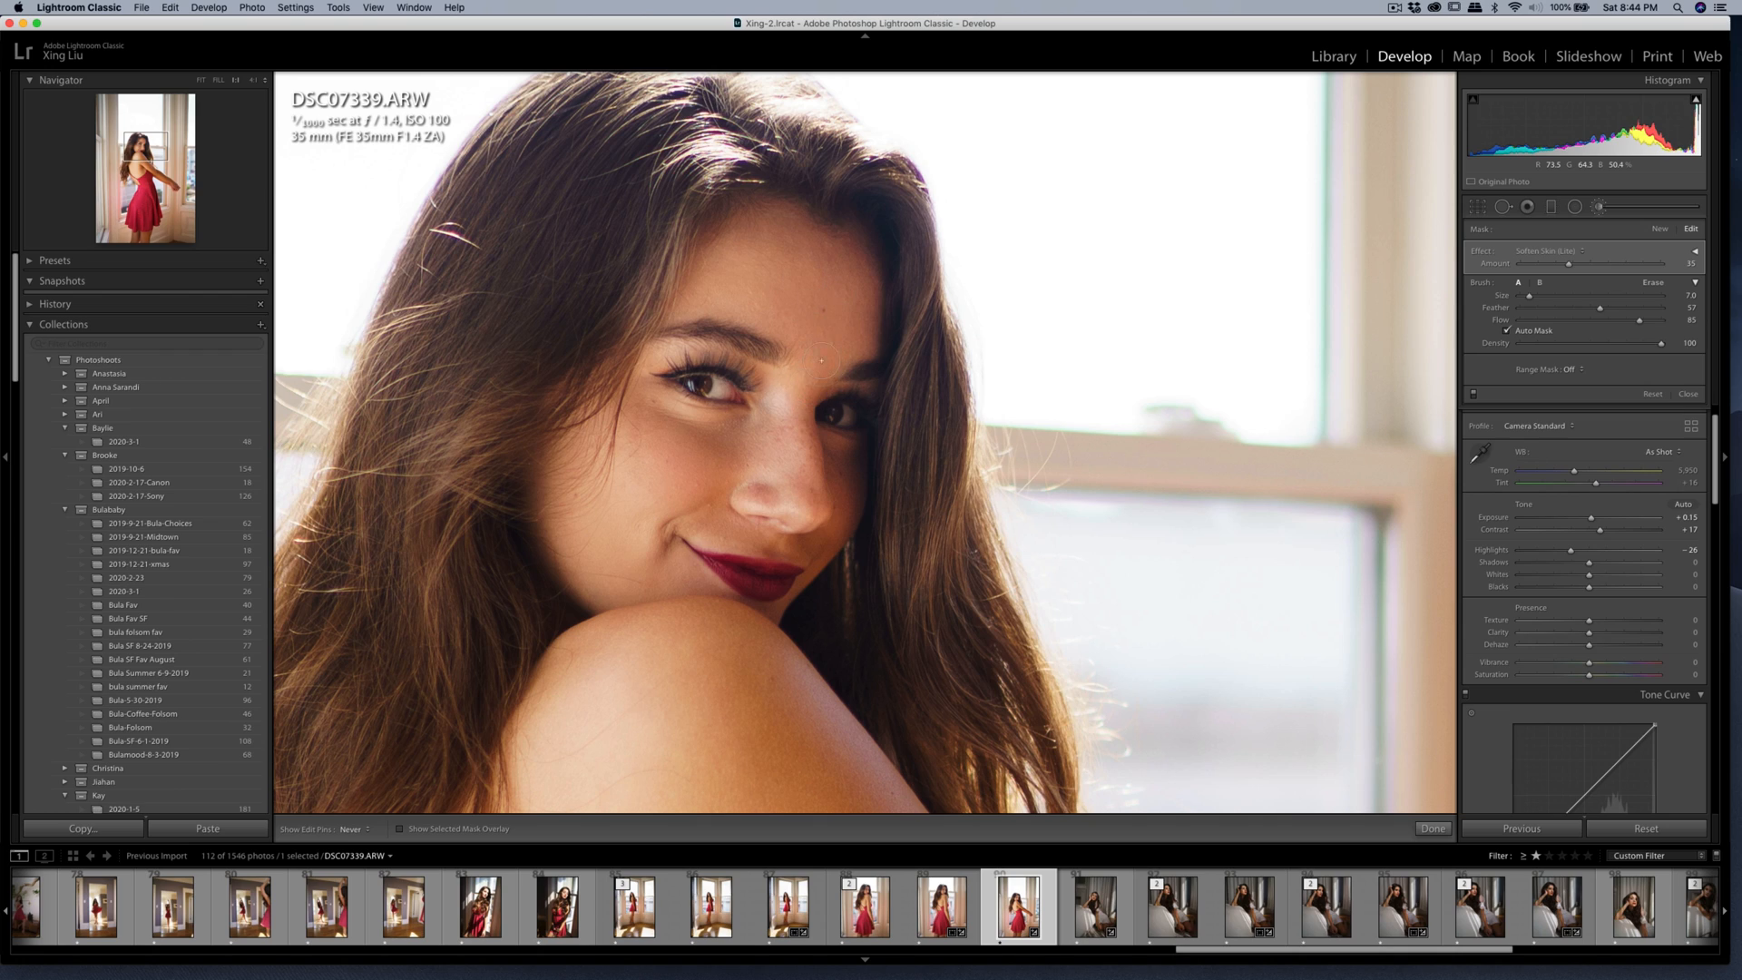
Heal the blemish on the lower forehead just above the woman's eyebrow with Spot Removal.
{"action": "key", "text": "q"}
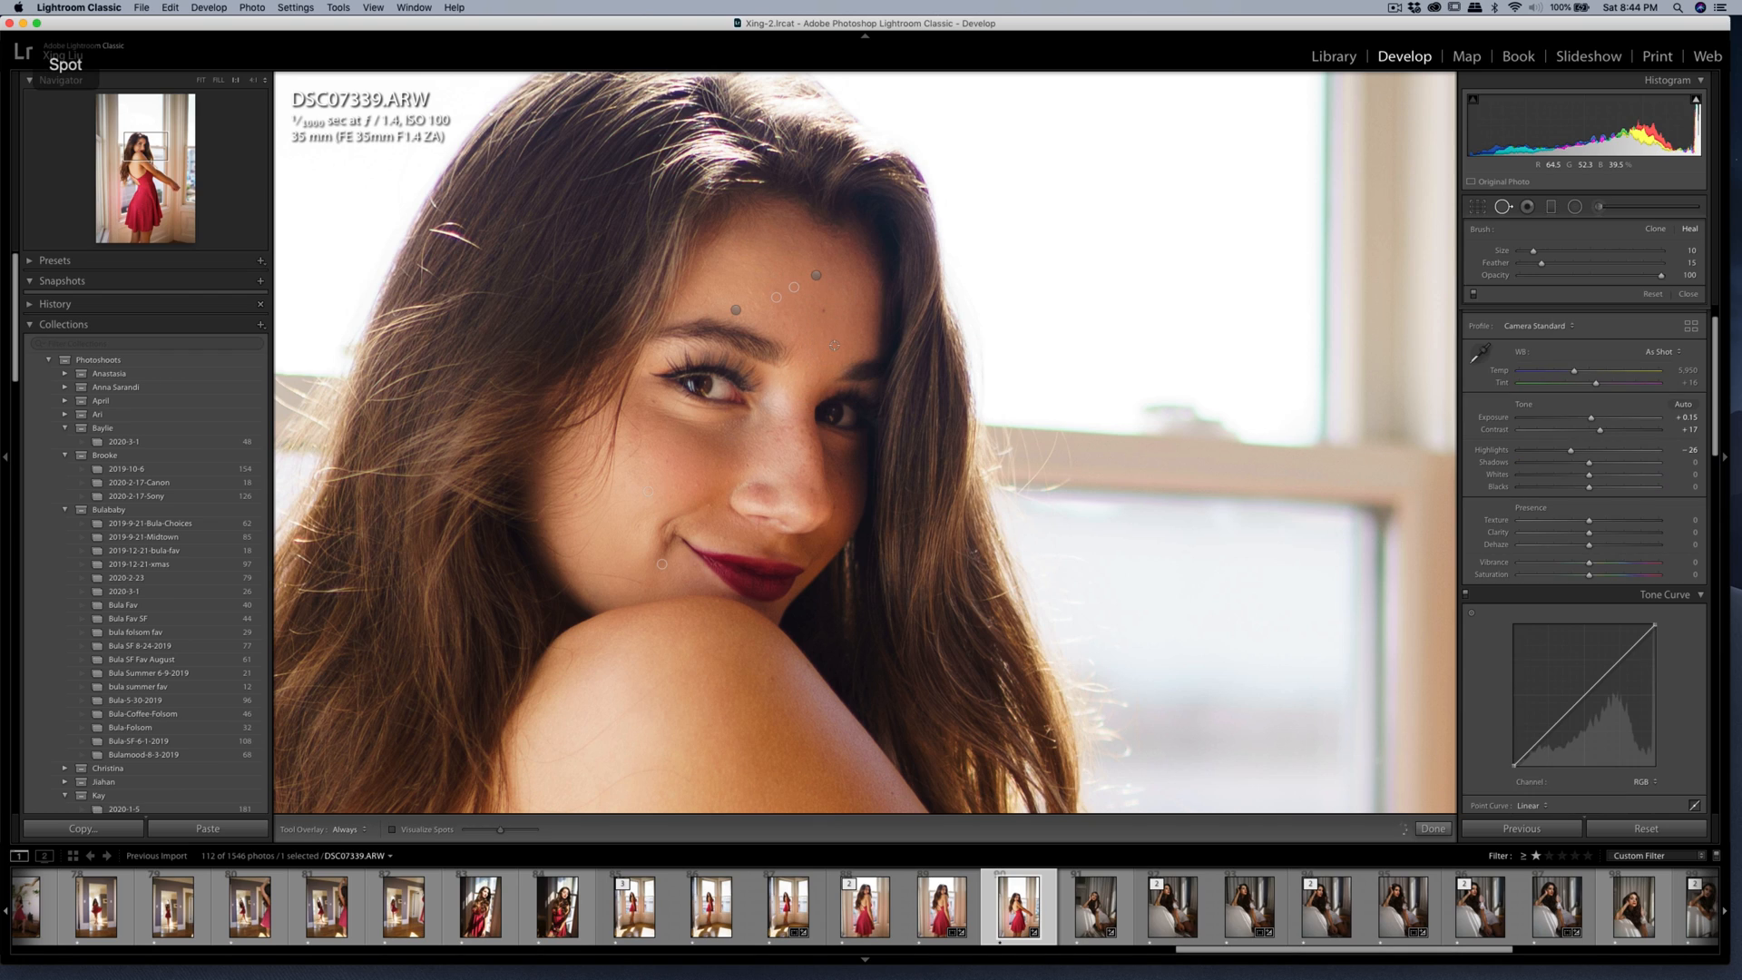
{"action": "left_click", "coordinate": [833, 343]}
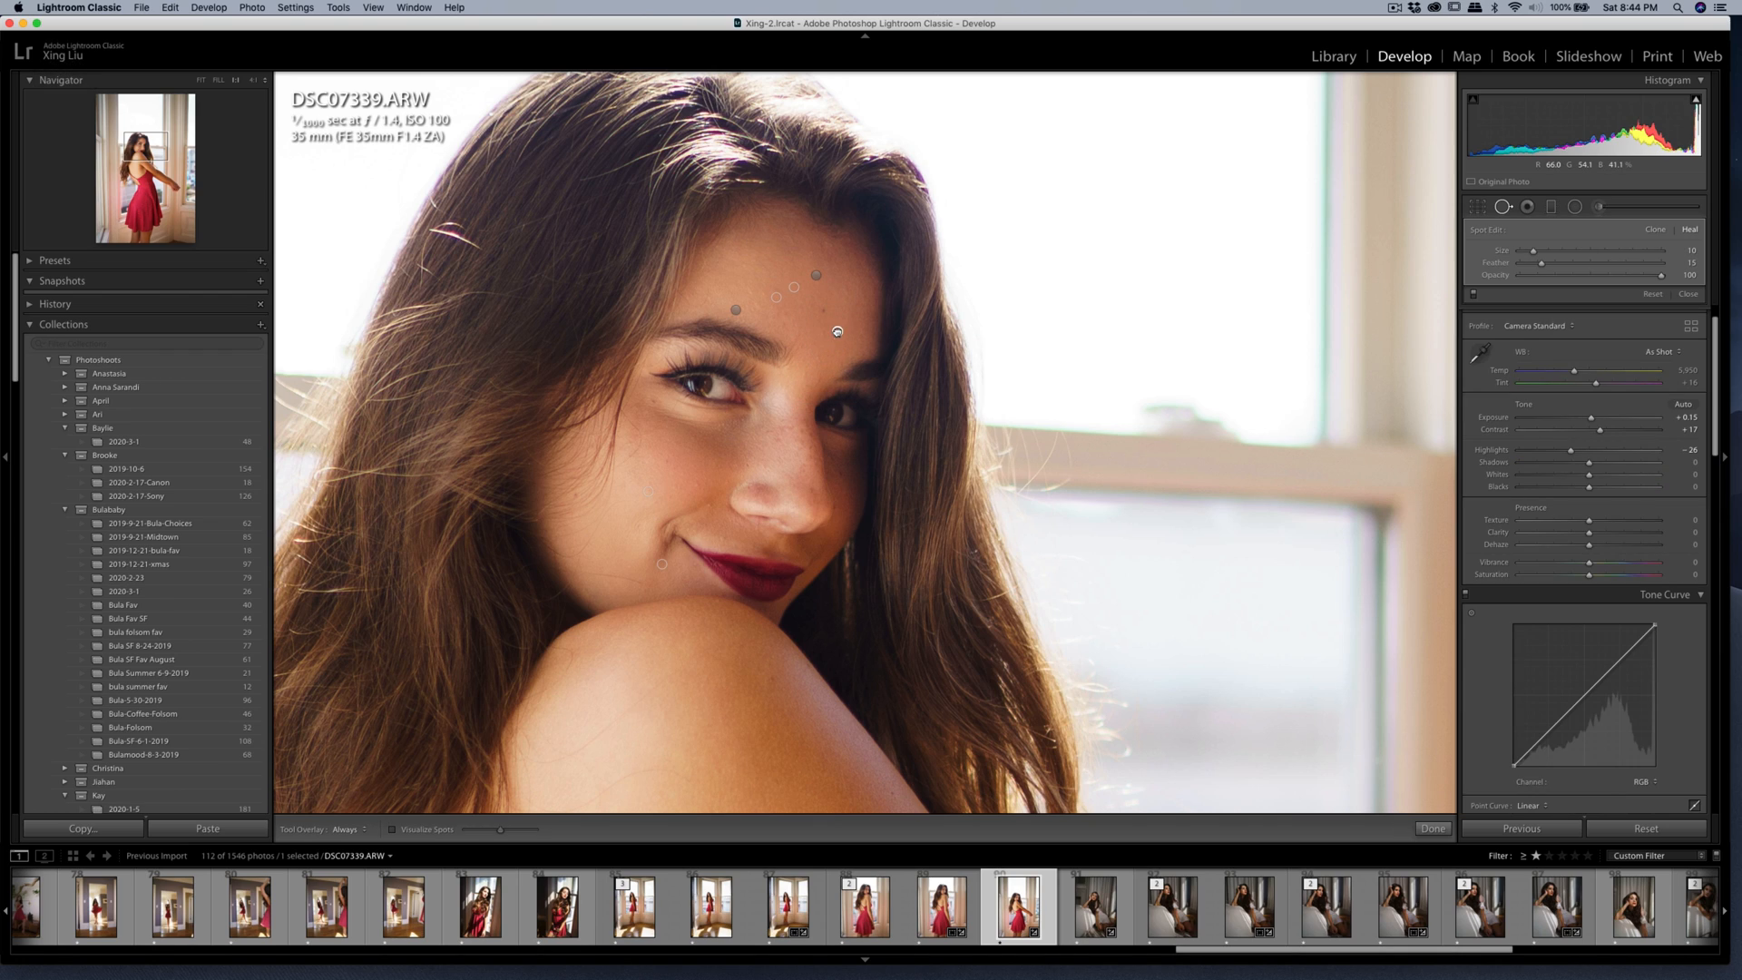
{"action": "key", "text": "q"}
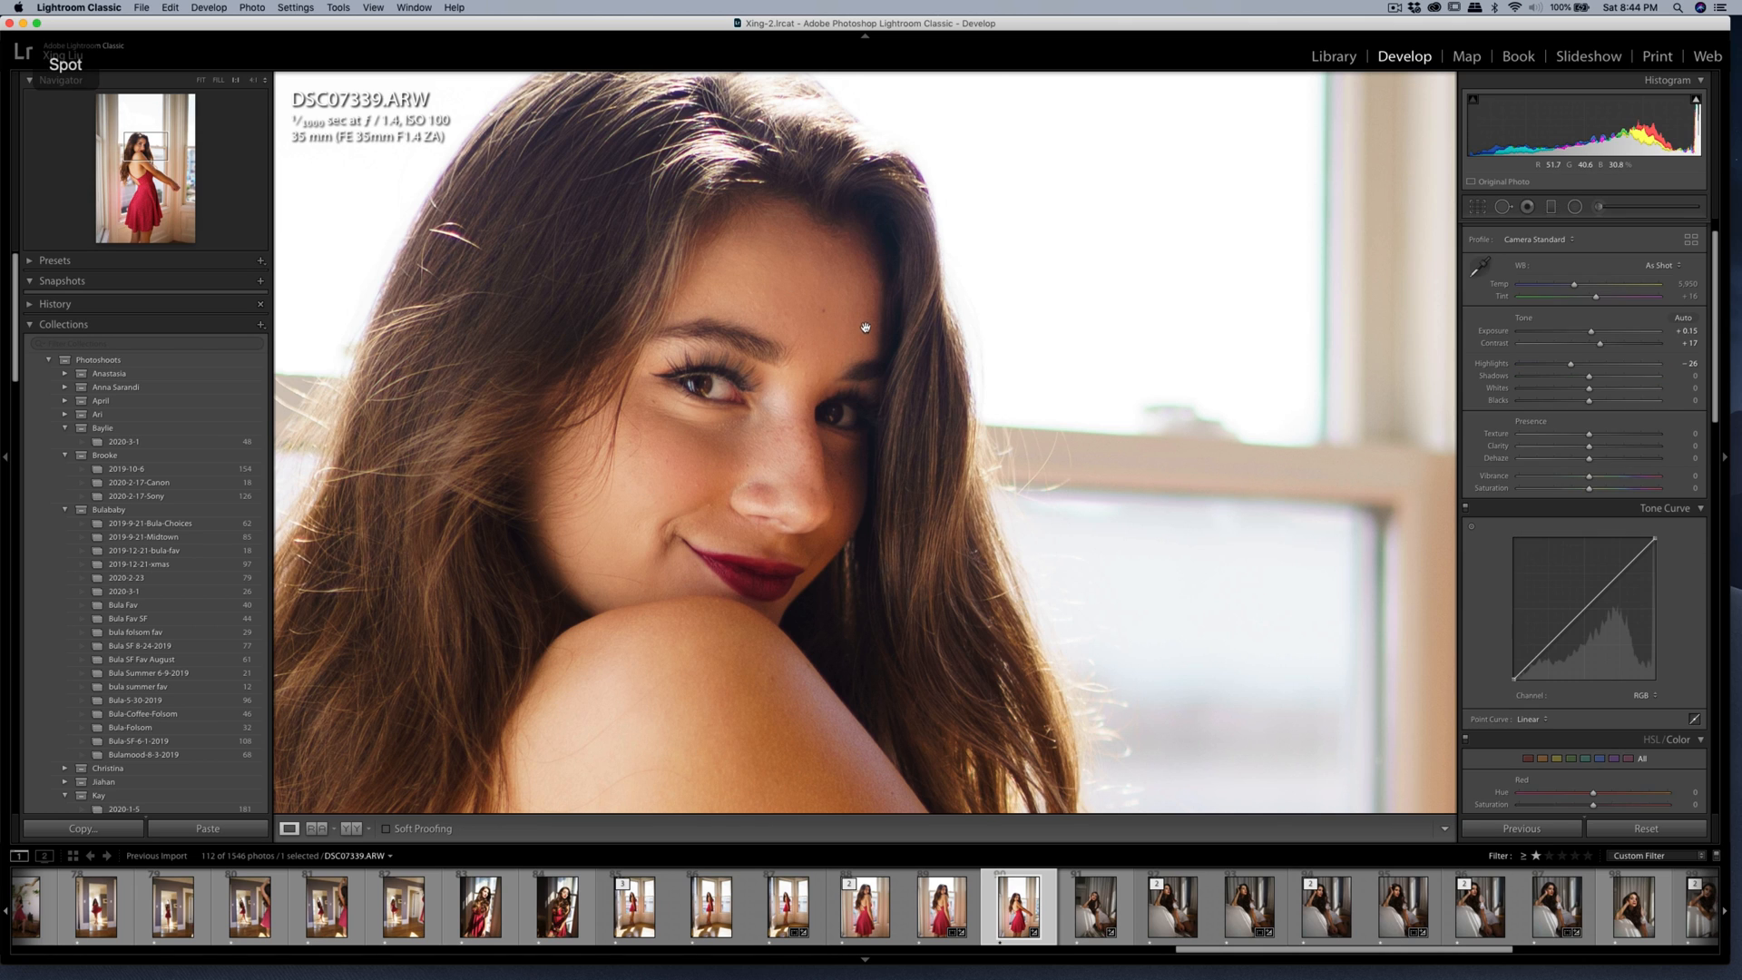
{"action": "key", "text": "z"}
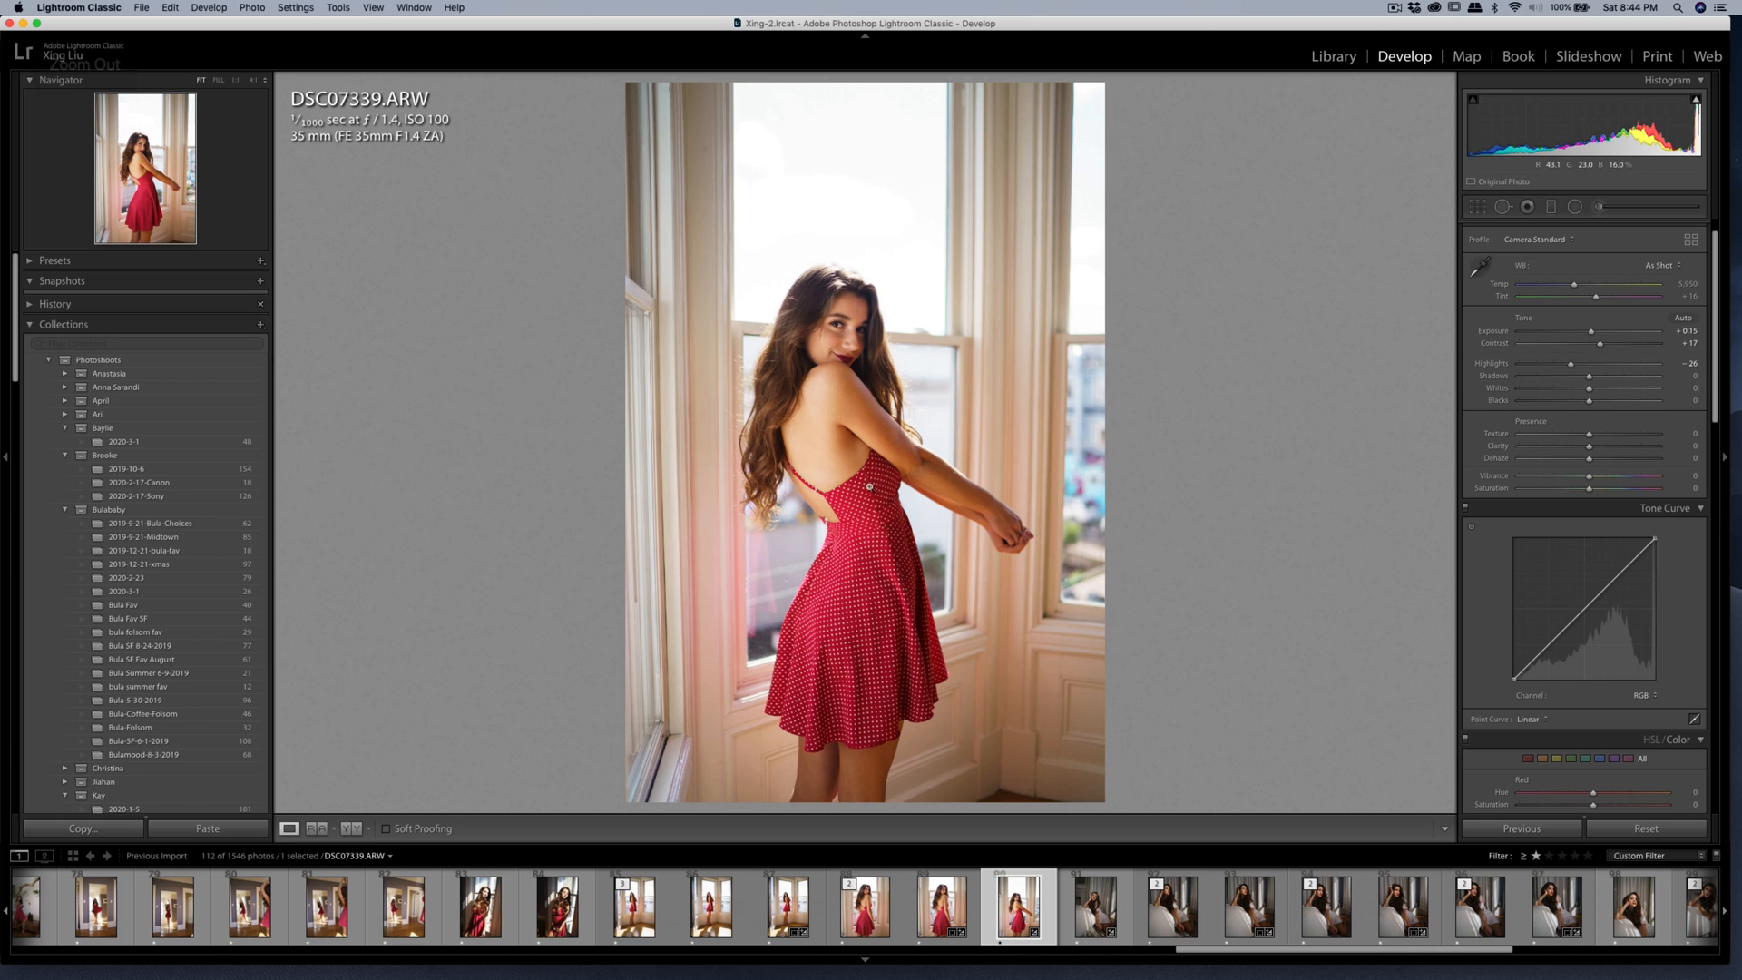
Set the photo's Exposure to 0.00.
{"action": "left_click_drag", "start_coordinate": [1590, 332], "coordinate": [1589, 337]}
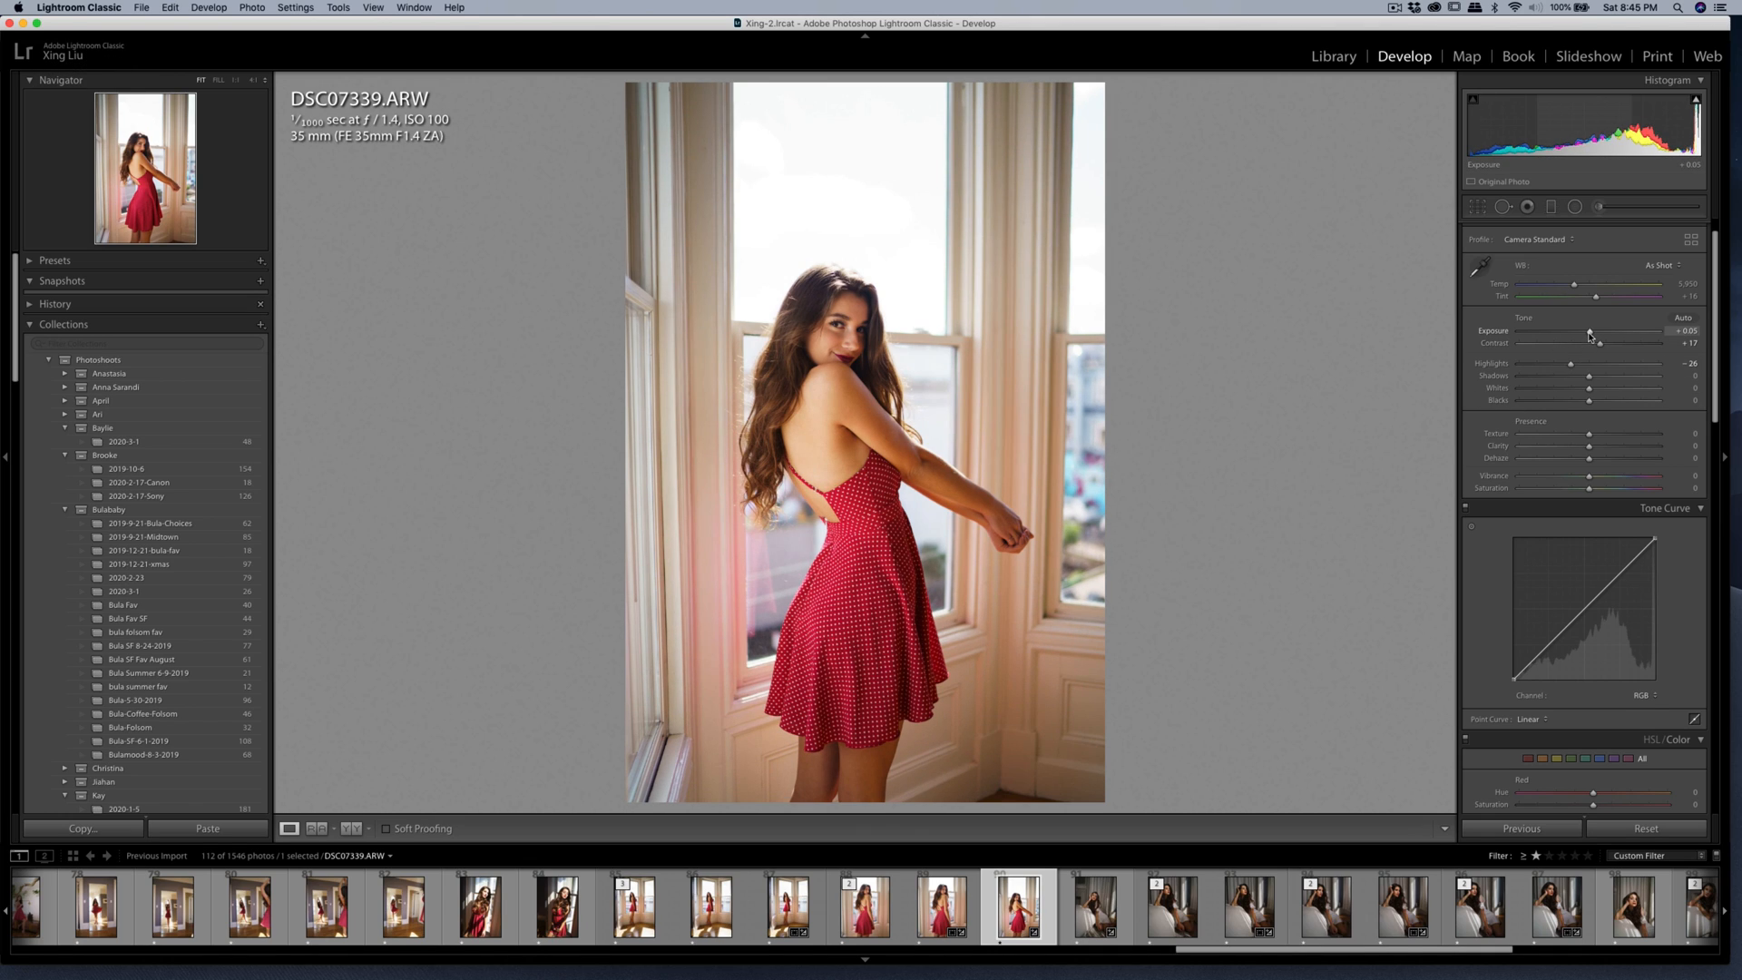
{"action": "left_click_drag", "start_coordinate": [1588, 336], "coordinate": [1587, 337]}
Paint a new Shadows brush mask around the woman's chin and shoulder, and reduce its amount slightly.
{"action": "left_click", "coordinate": [1599, 207]}
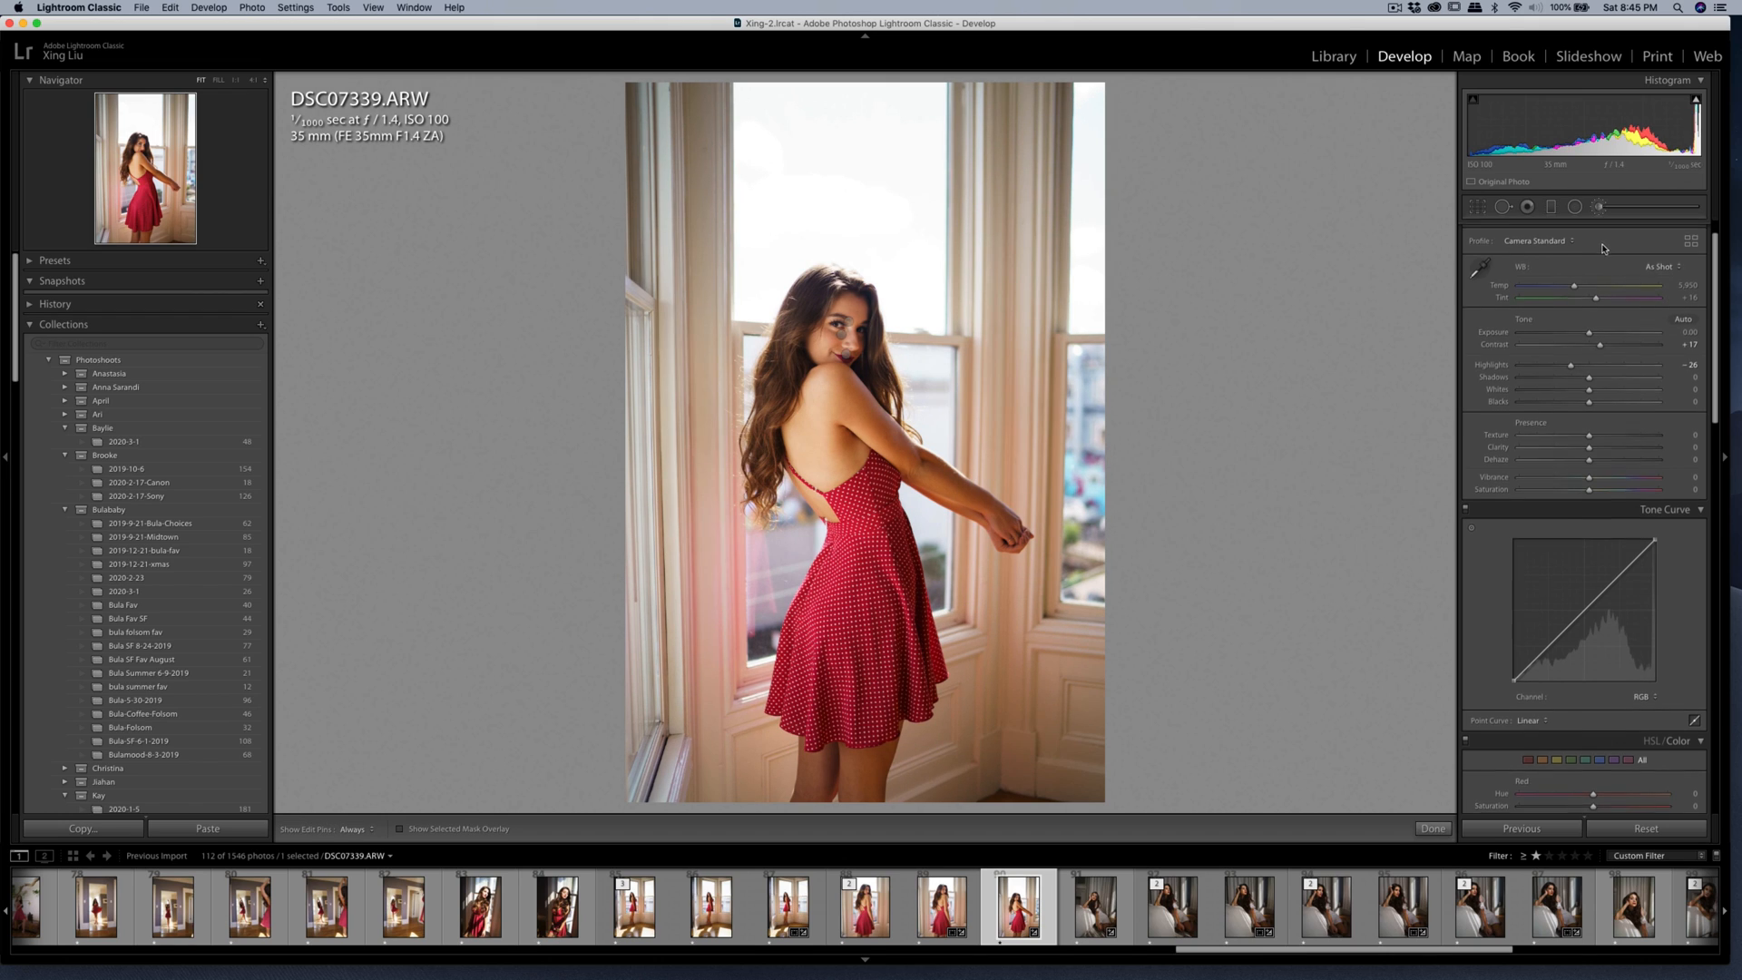
{"action": "left_click", "coordinate": [1583, 250]}
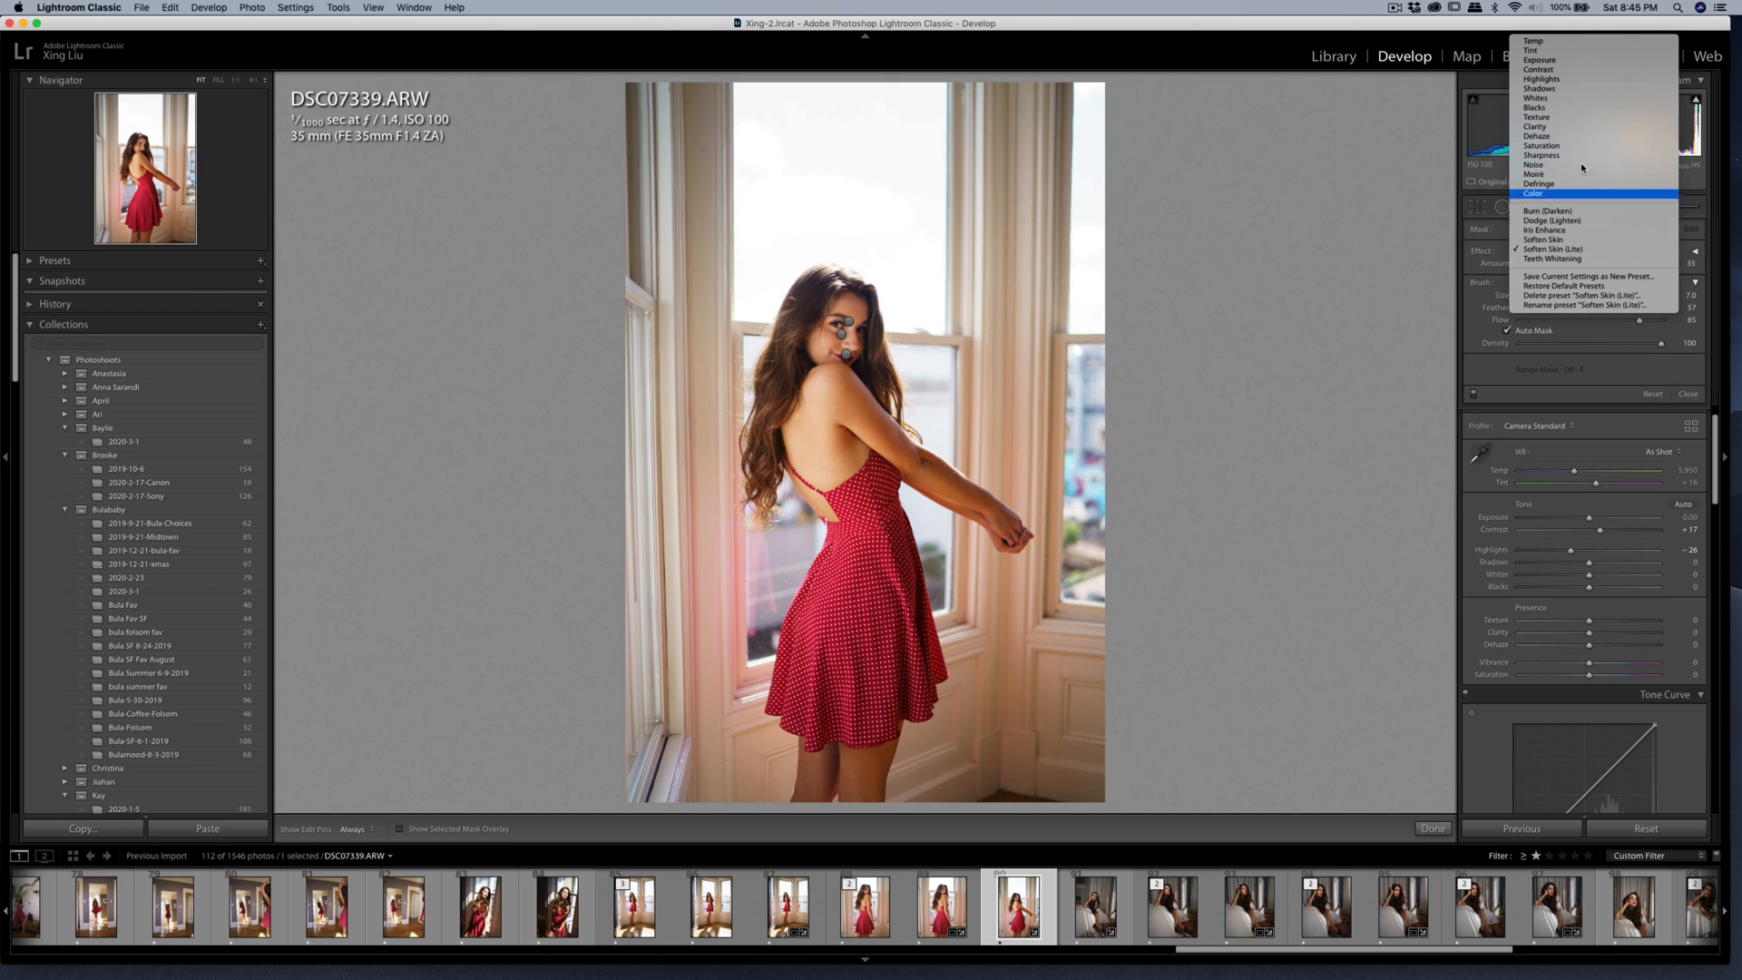
{"action": "left_click", "coordinate": [1578, 88]}
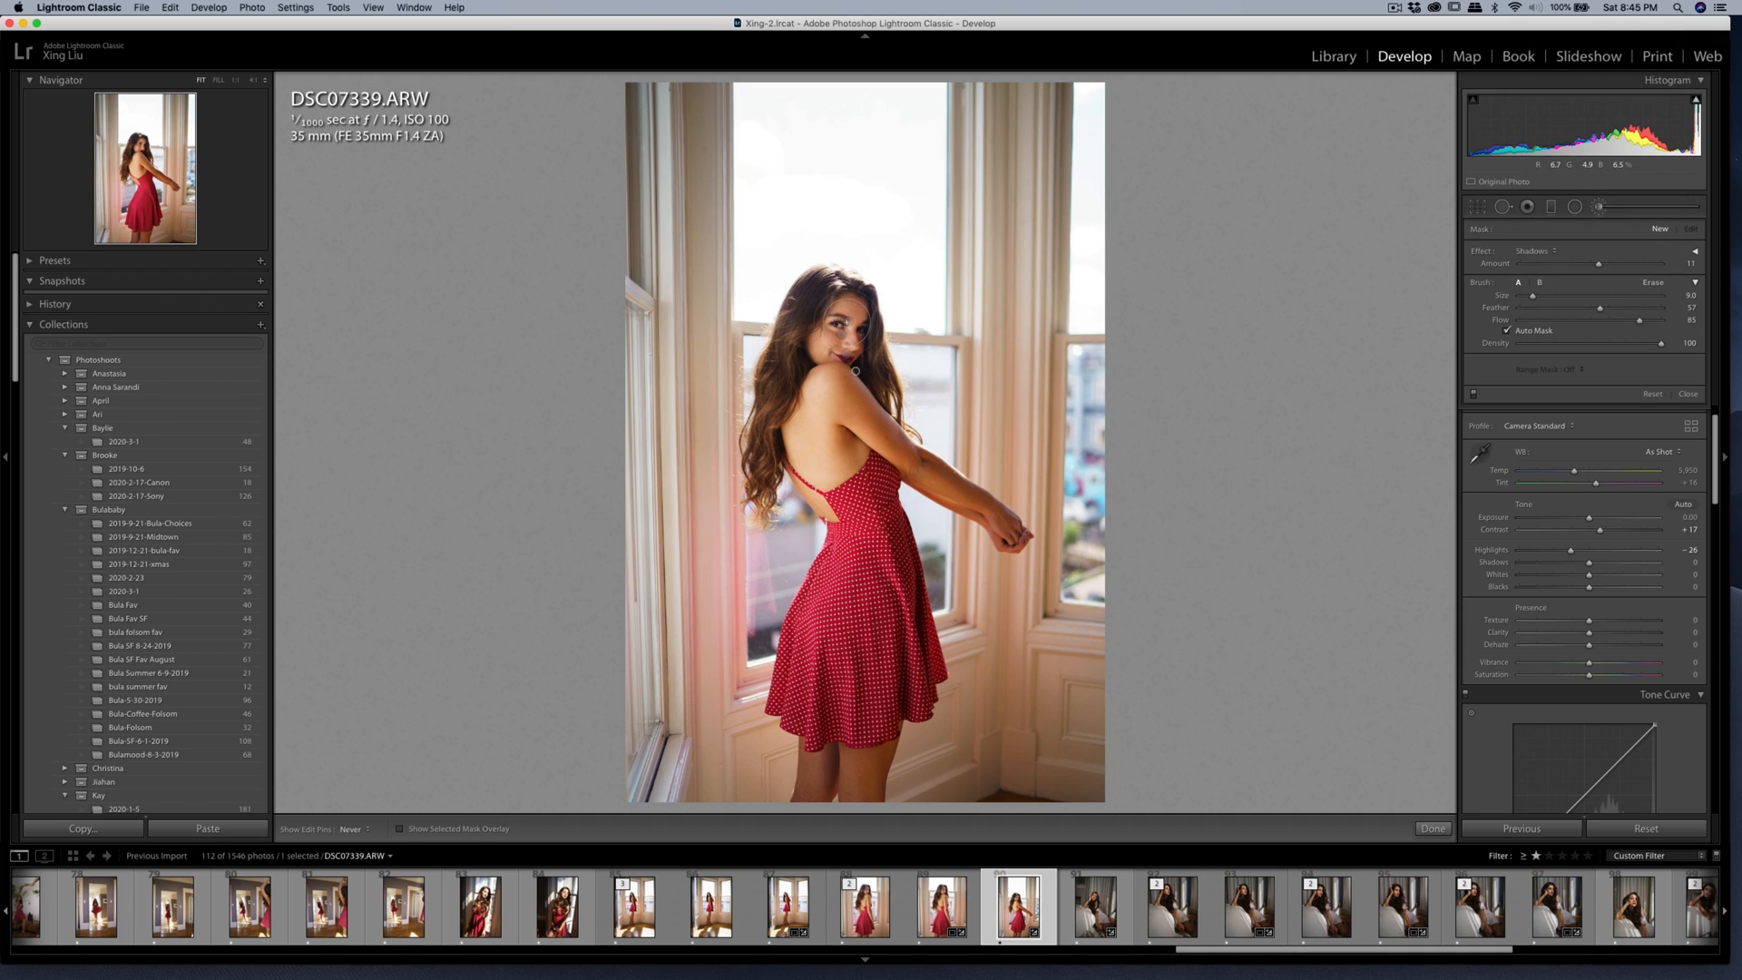
{"action": "left_click", "coordinate": [882, 359]}
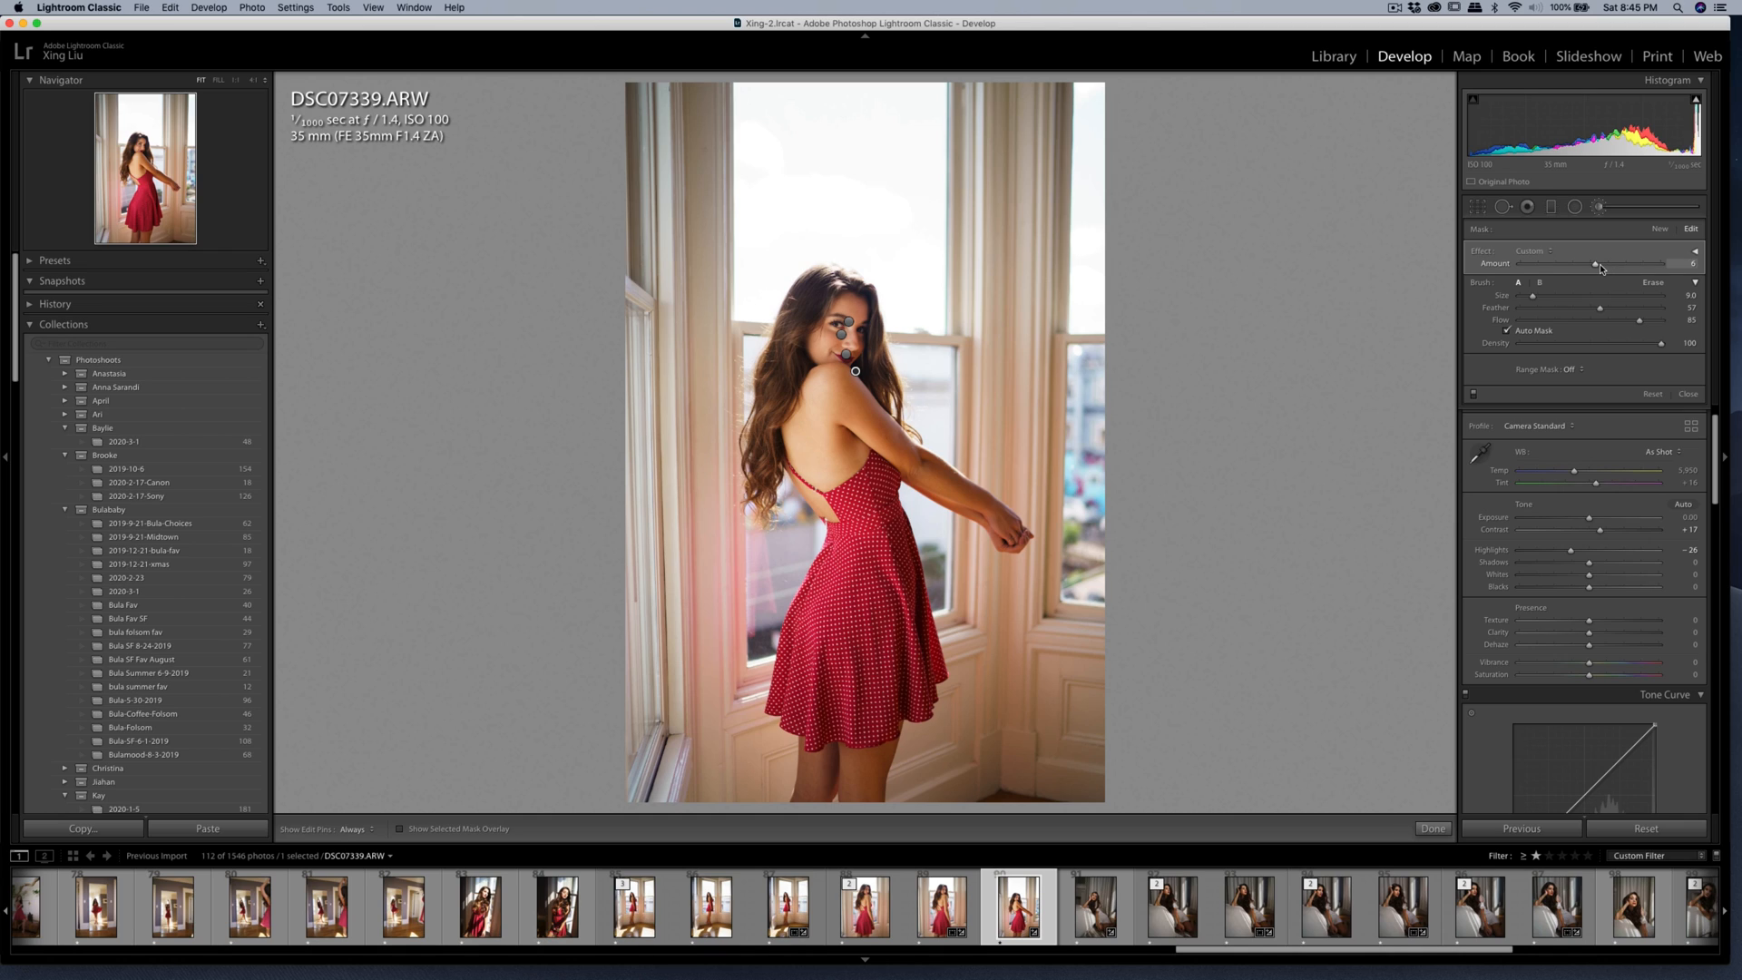
Finish brushing and set the photo's Exposure to -0.10.
{"action": "left_click", "coordinate": [1604, 209]}
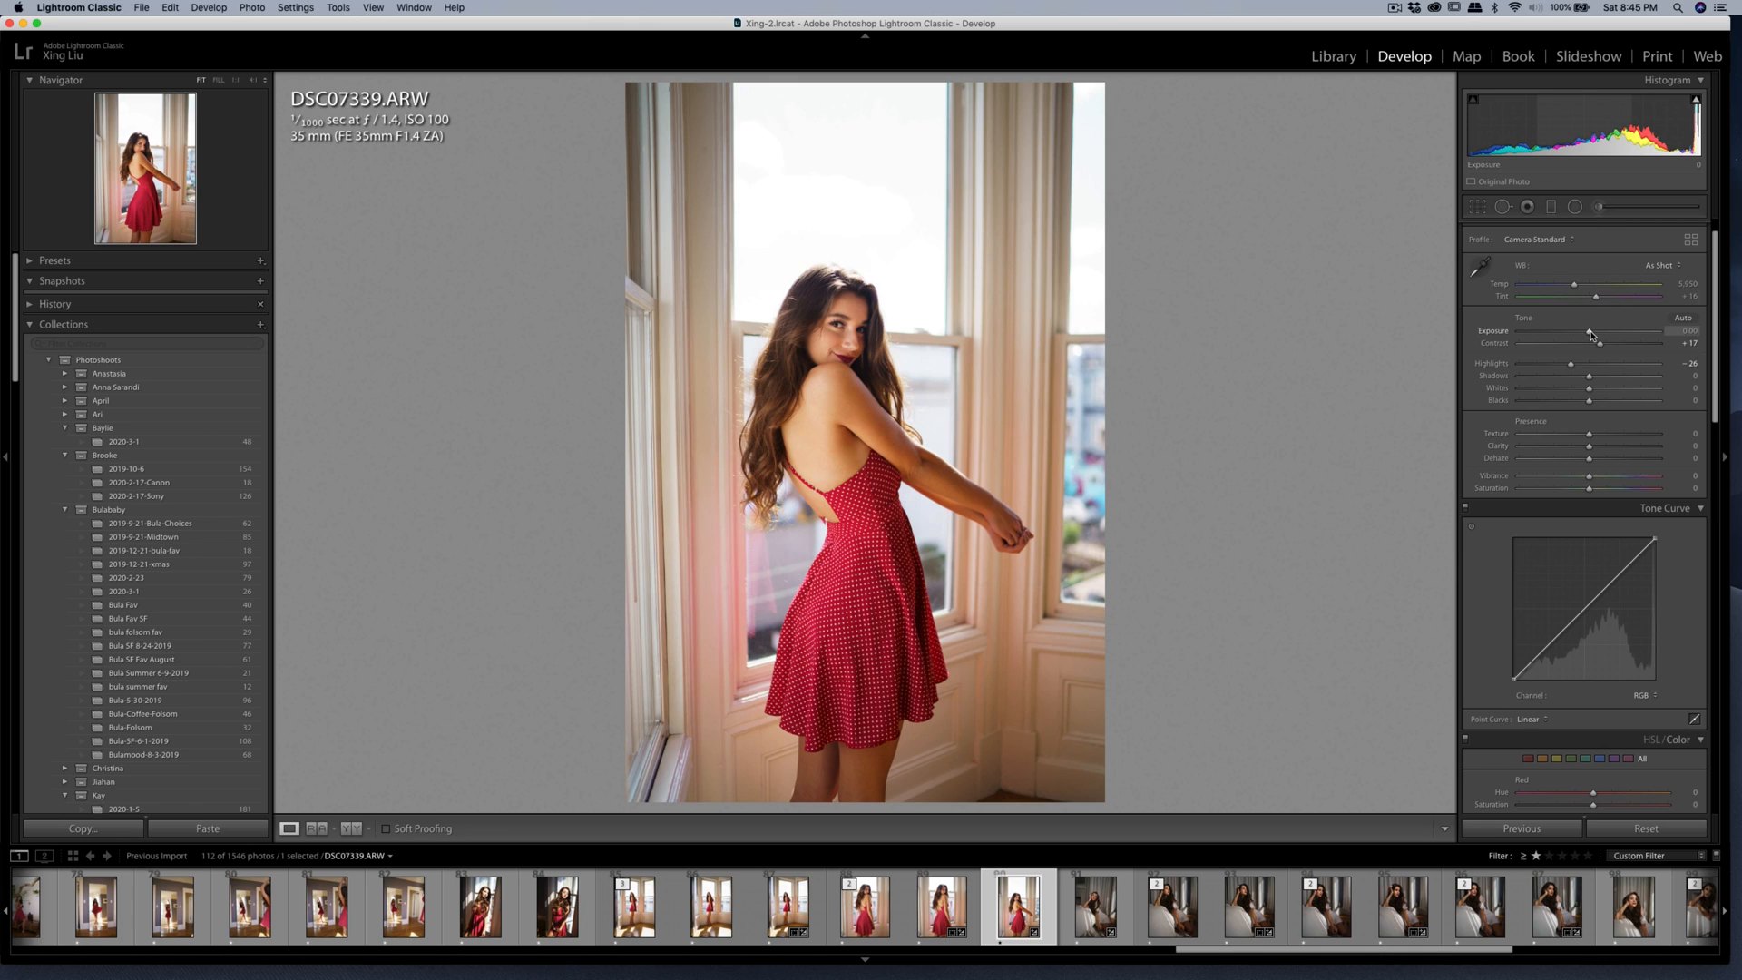
{"action": "left_click_drag", "start_coordinate": [1589, 332], "coordinate": [1586, 333]}
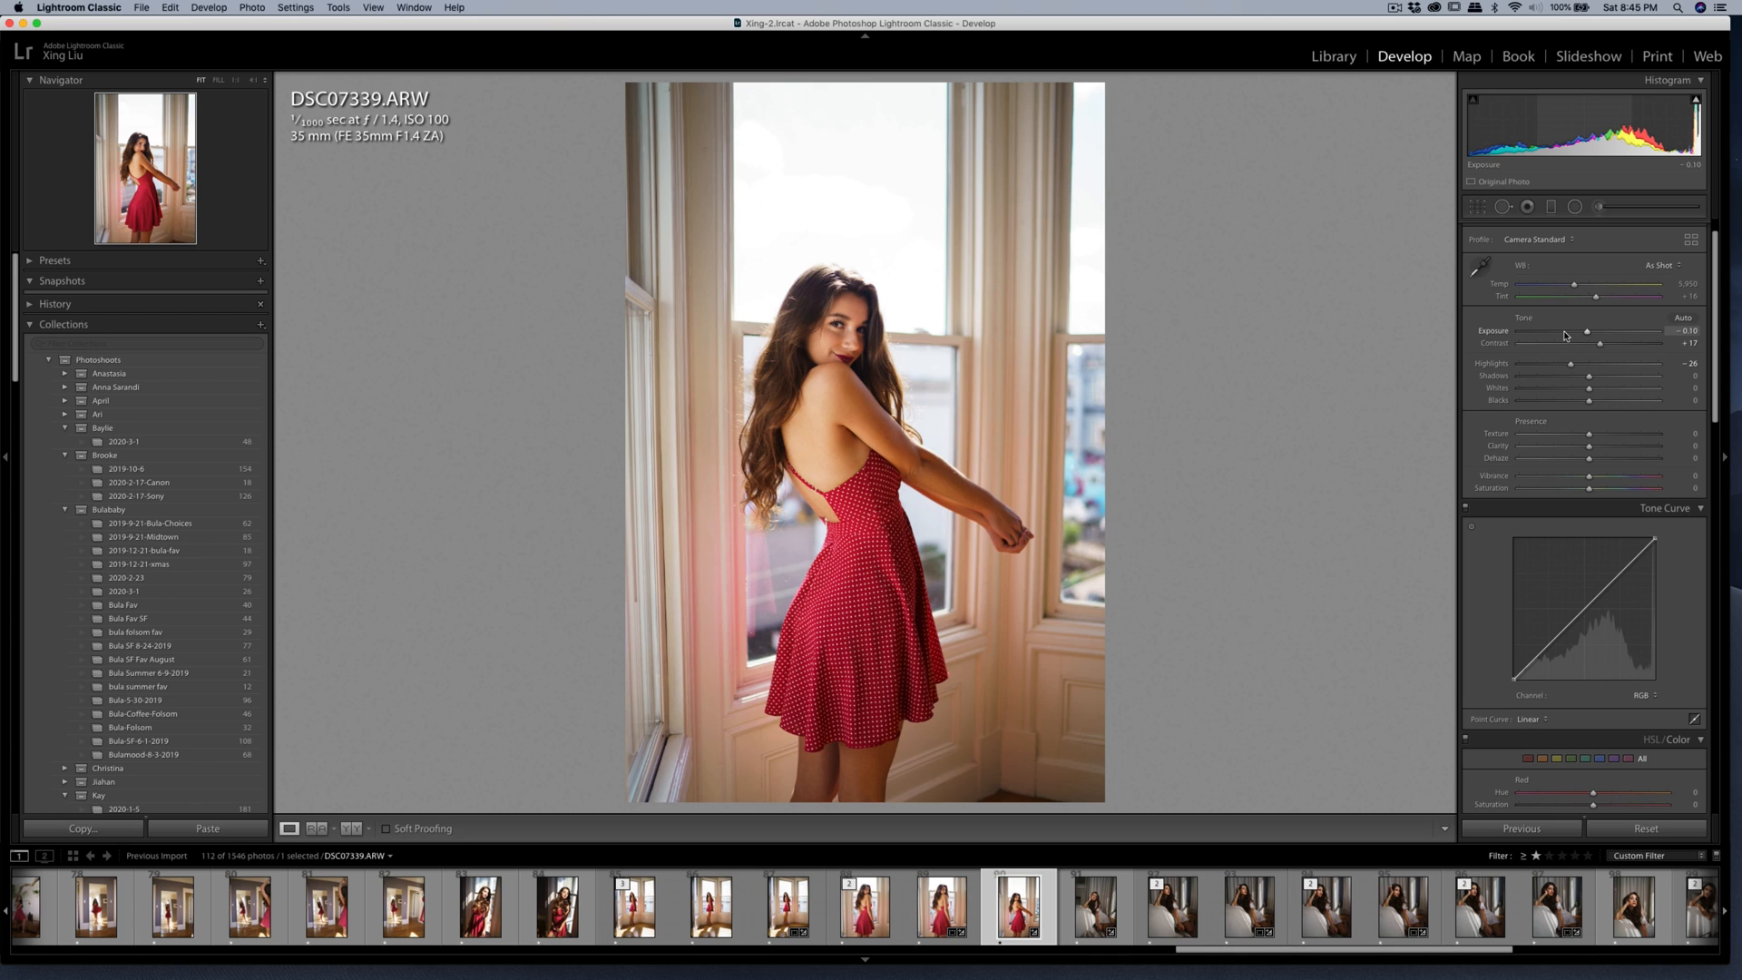
Crop the photo to the 4 x 5 / 8 x 10 aspect, trimming mostly above the woman, and rotate it to -0.37.
{"action": "left_click", "coordinate": [1478, 207]}
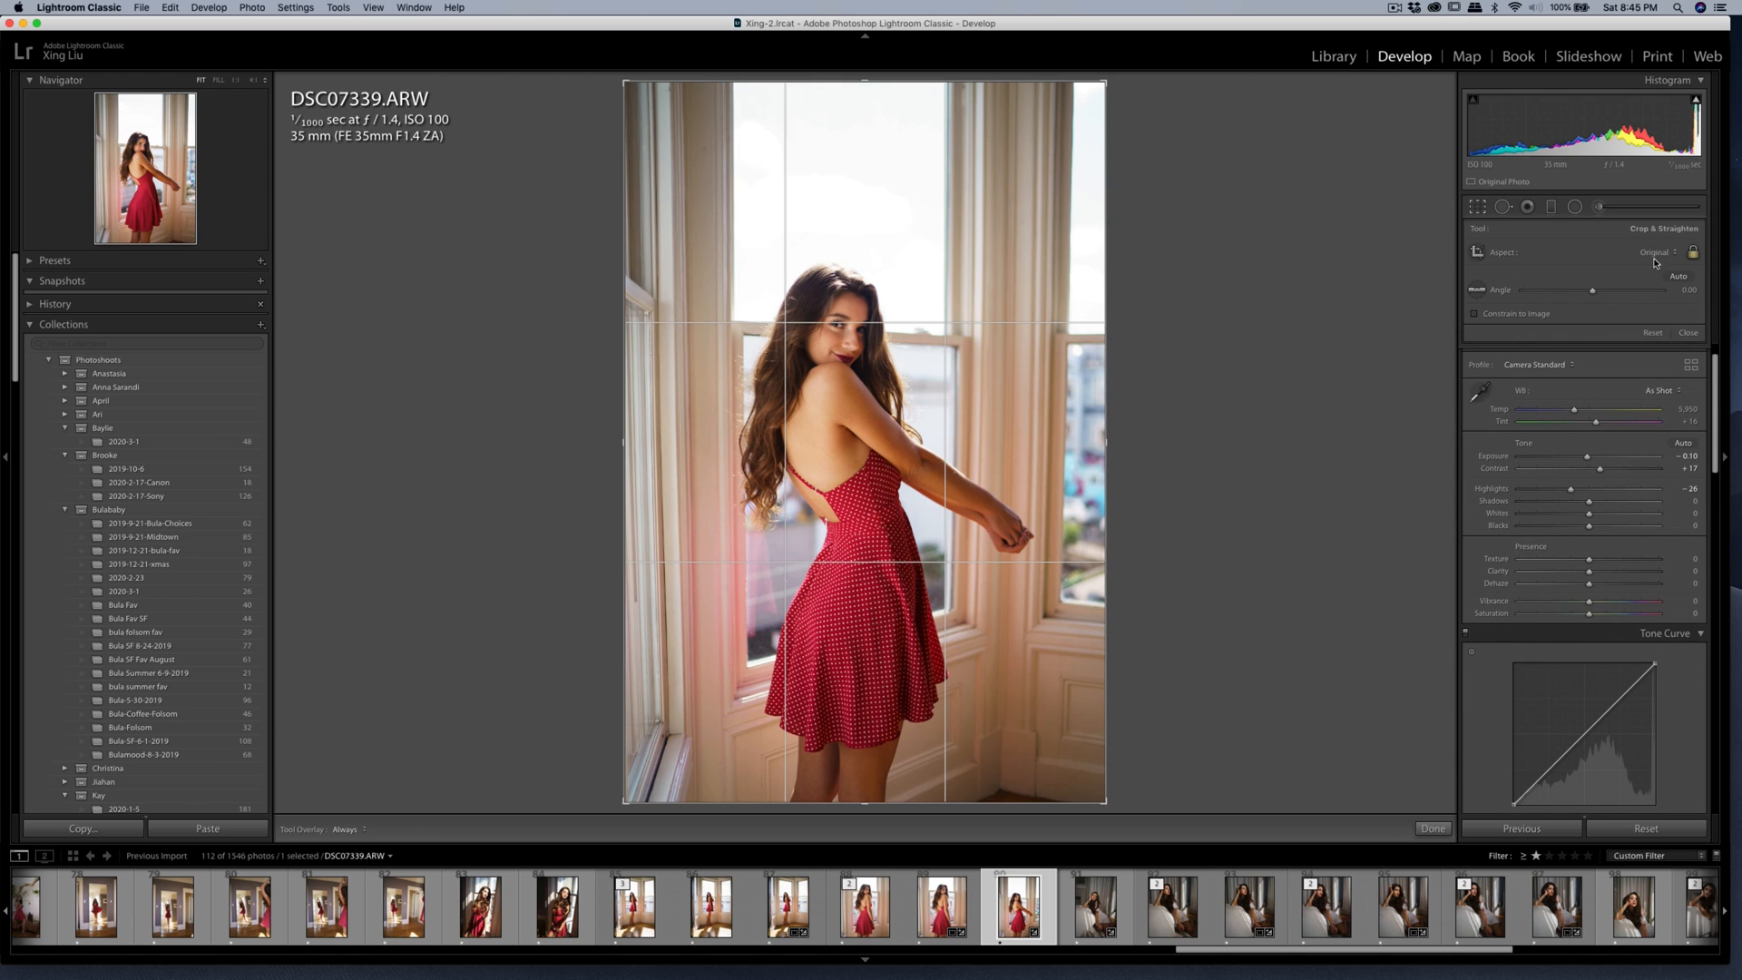
{"action": "left_click", "coordinate": [1654, 253]}
{"action": "left_click", "coordinate": [1633, 290]}
{"action": "left_click_drag", "start_coordinate": [971, 424], "coordinate": [970, 369]}
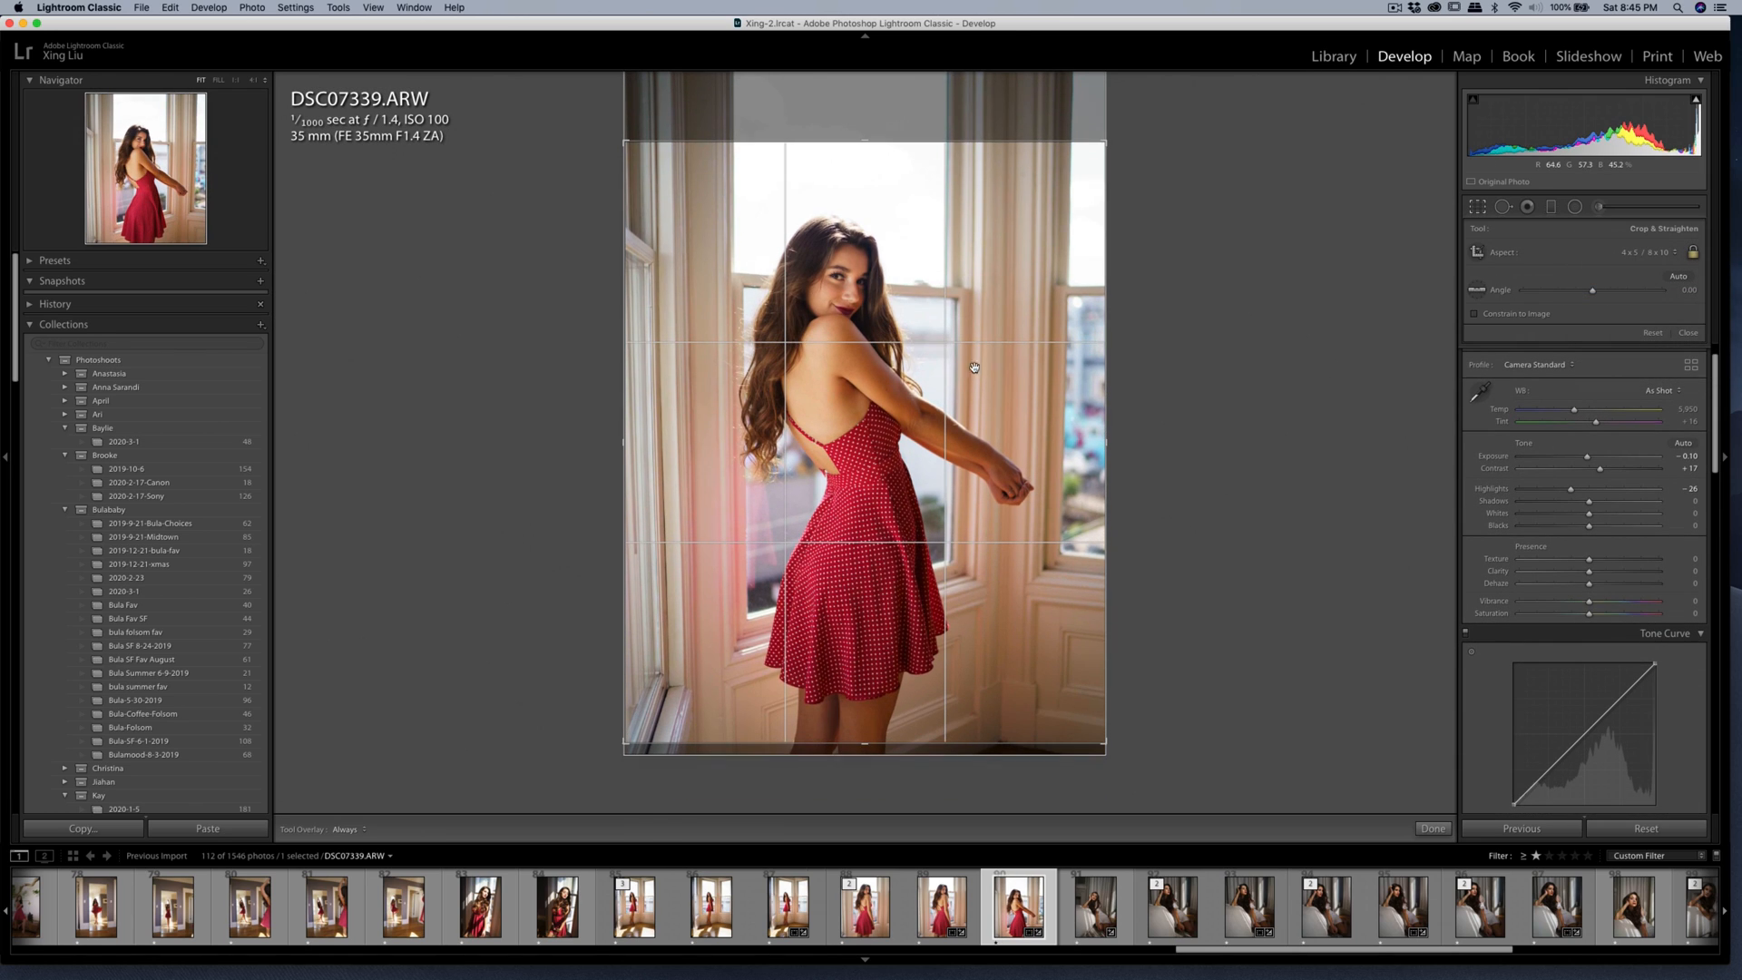
{"action": "left_click_drag", "start_coordinate": [1104, 142], "coordinate": [1155, 199]}
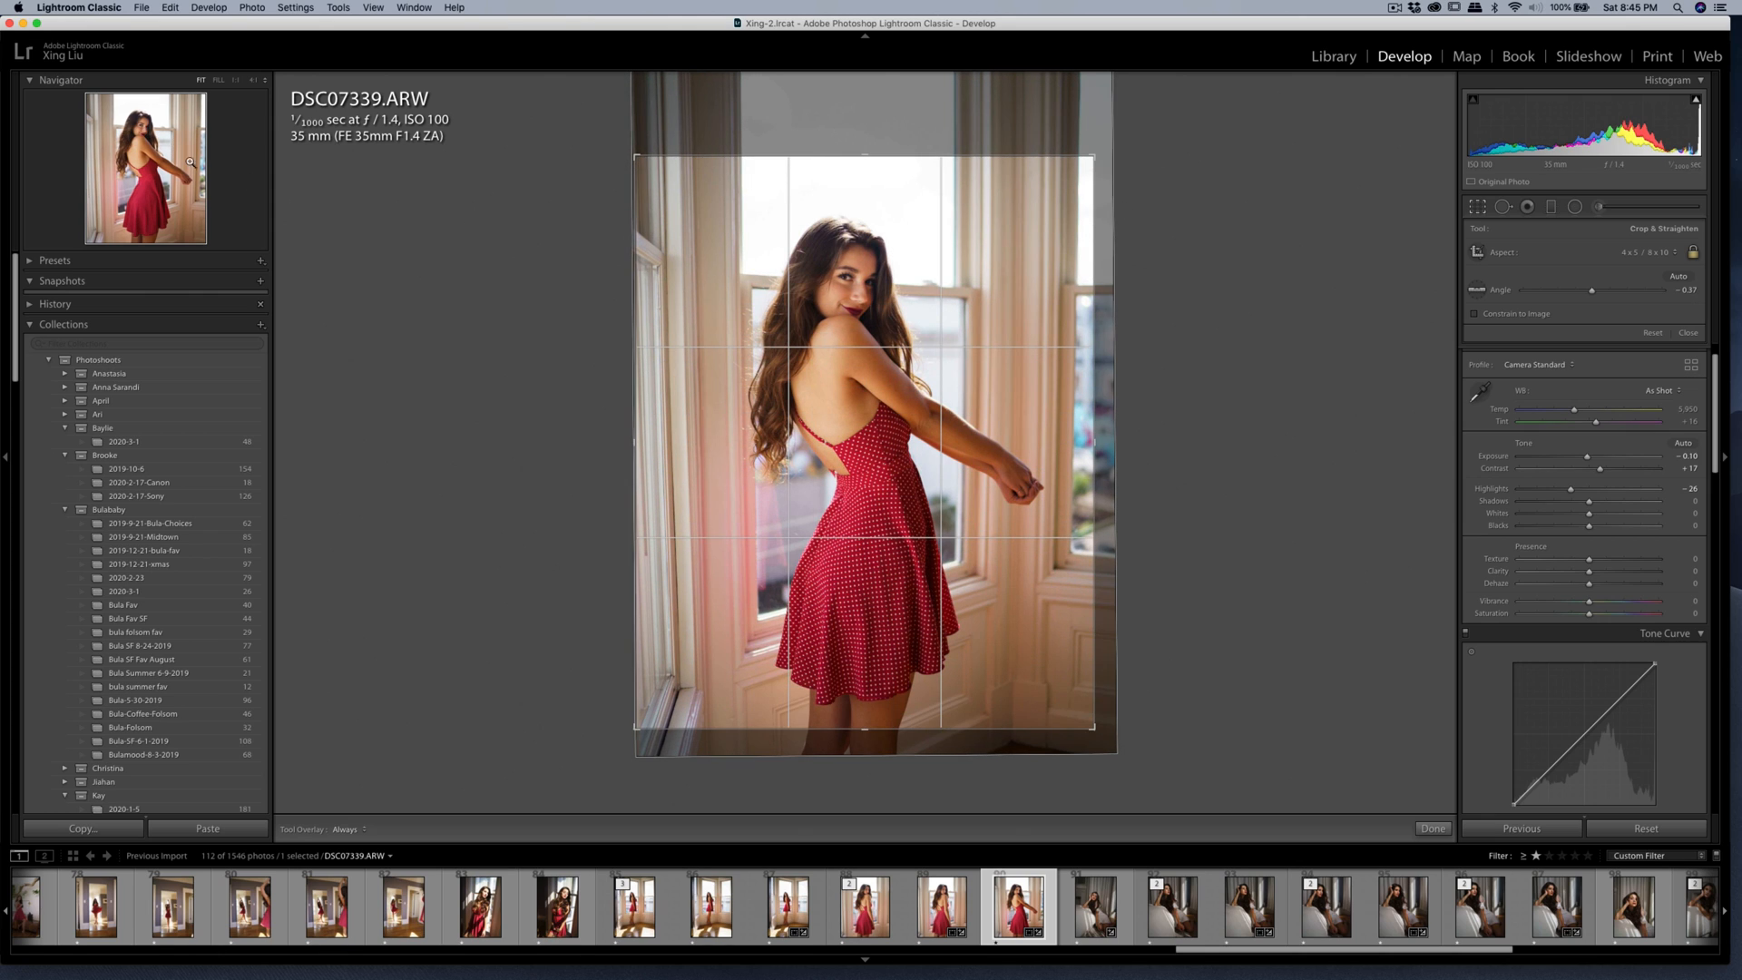
{"action": "left_click_drag", "start_coordinate": [717, 243], "coordinate": [717, 245]}
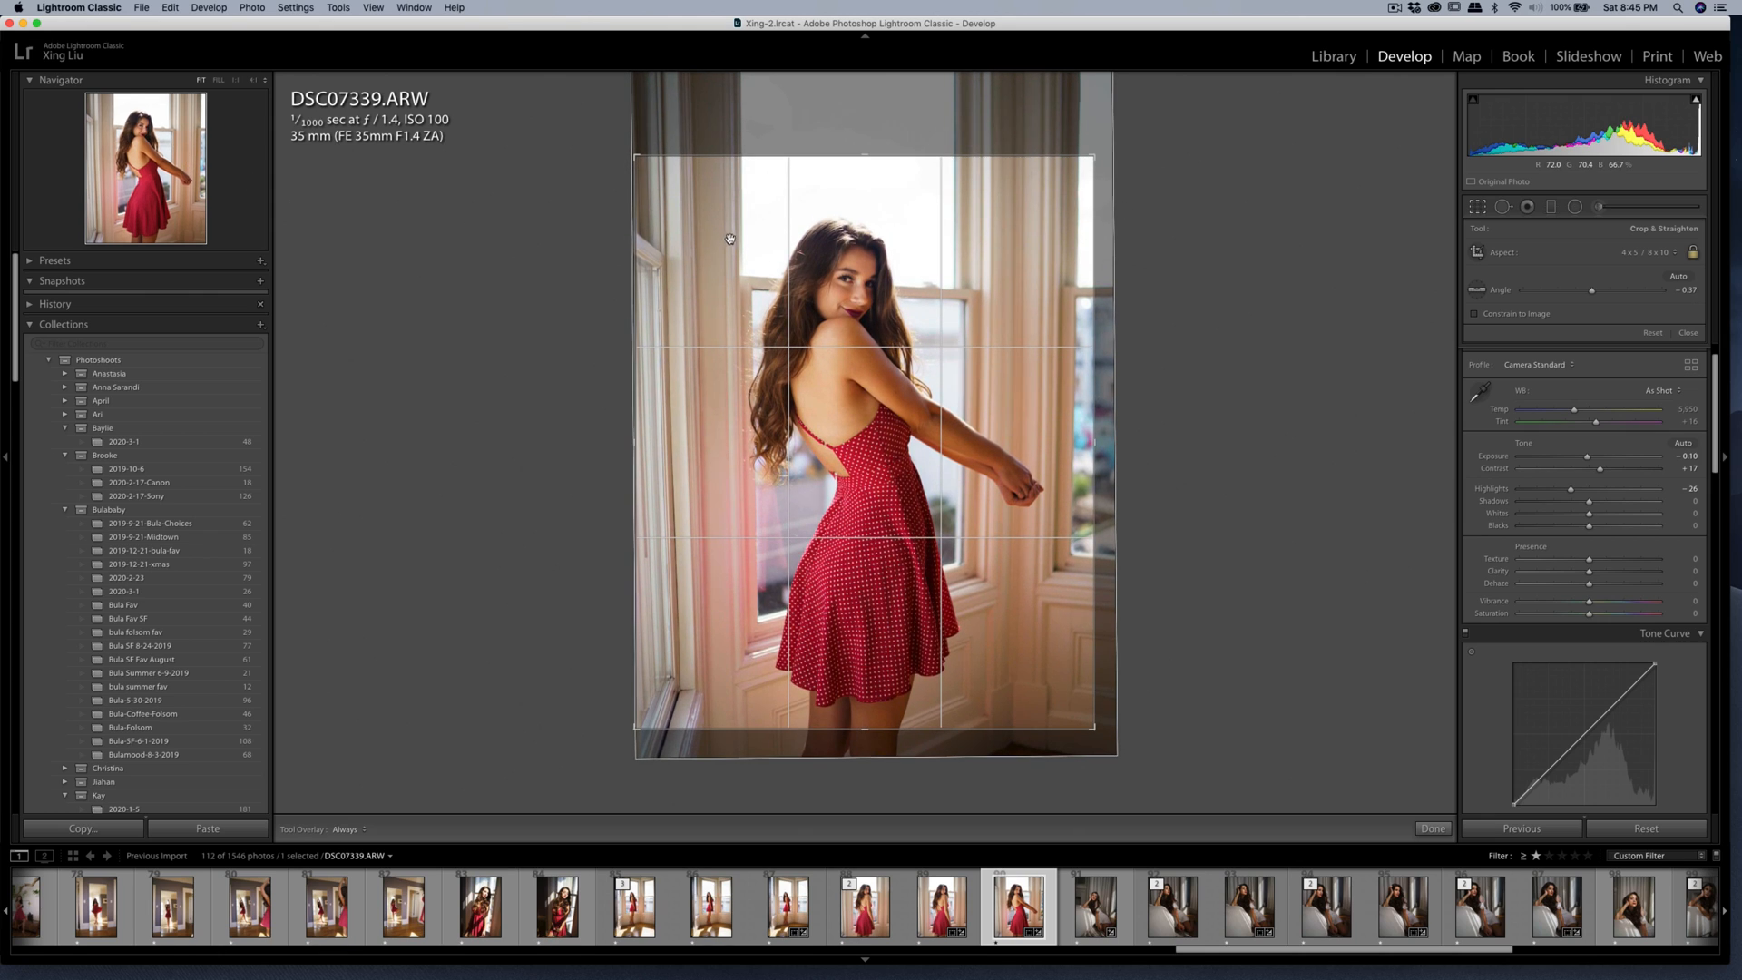
{"action": "key", "text": "Return"}
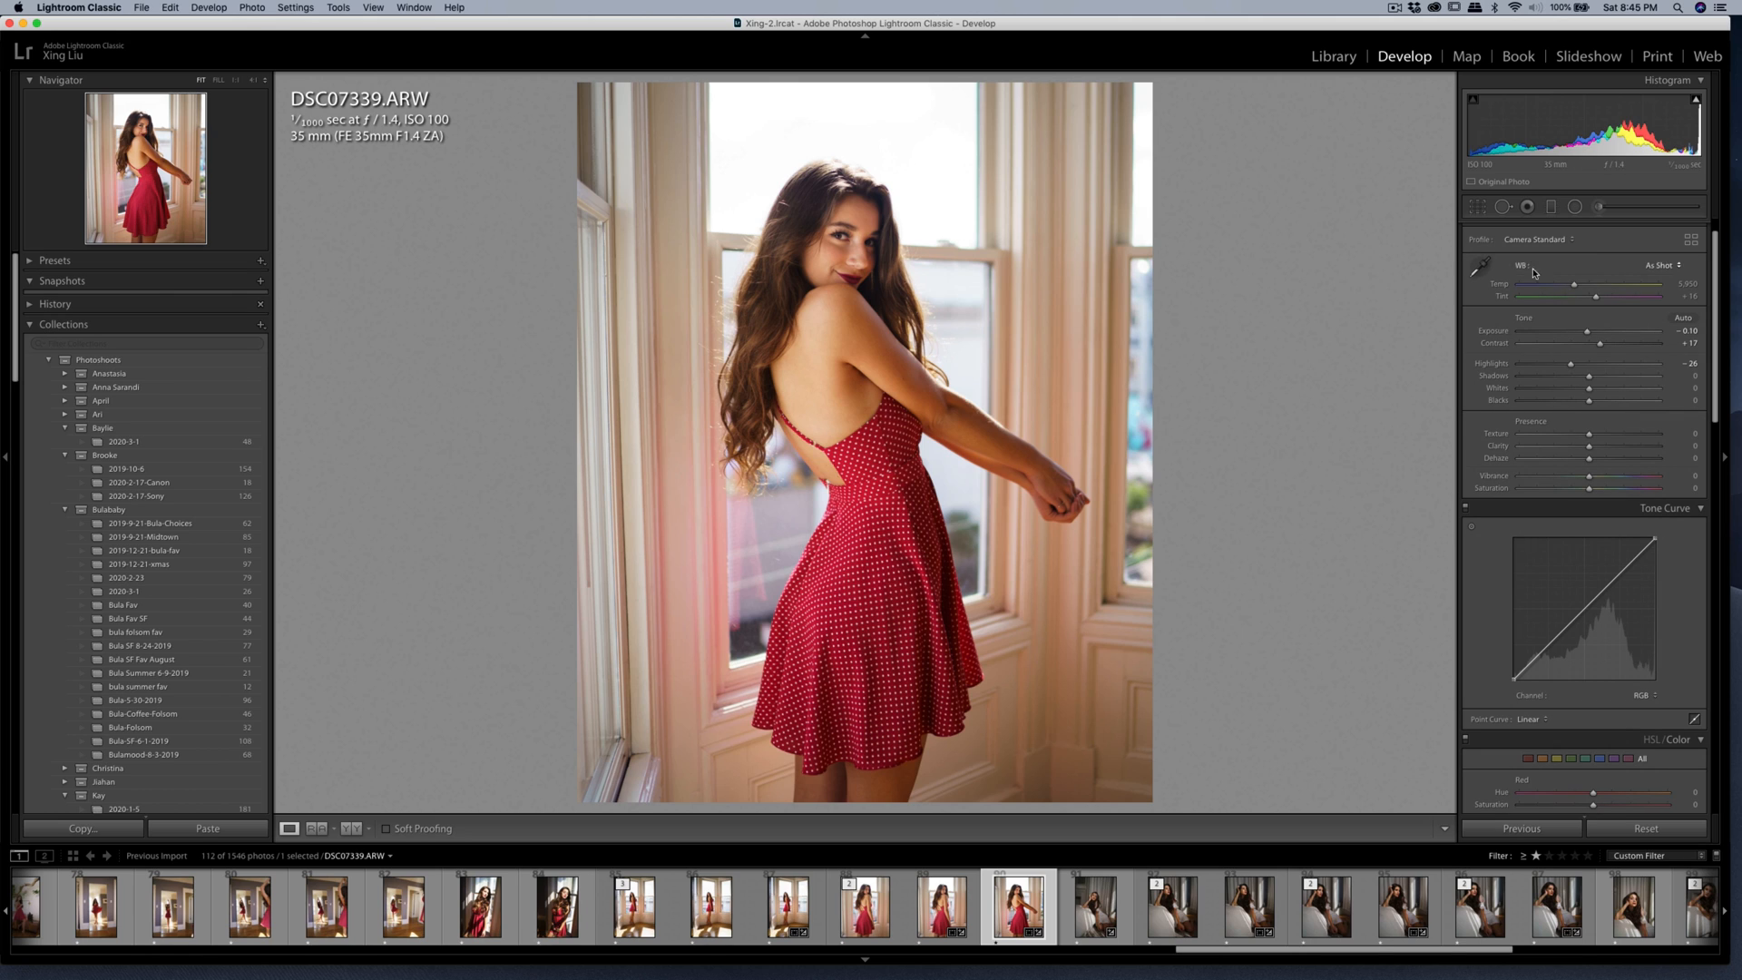
Readjust the crop's straightening angle to -0.16.
{"action": "left_click", "coordinate": [1478, 207]}
{"action": "left_click_drag", "start_coordinate": [1312, 226], "coordinate": [1310, 230]}
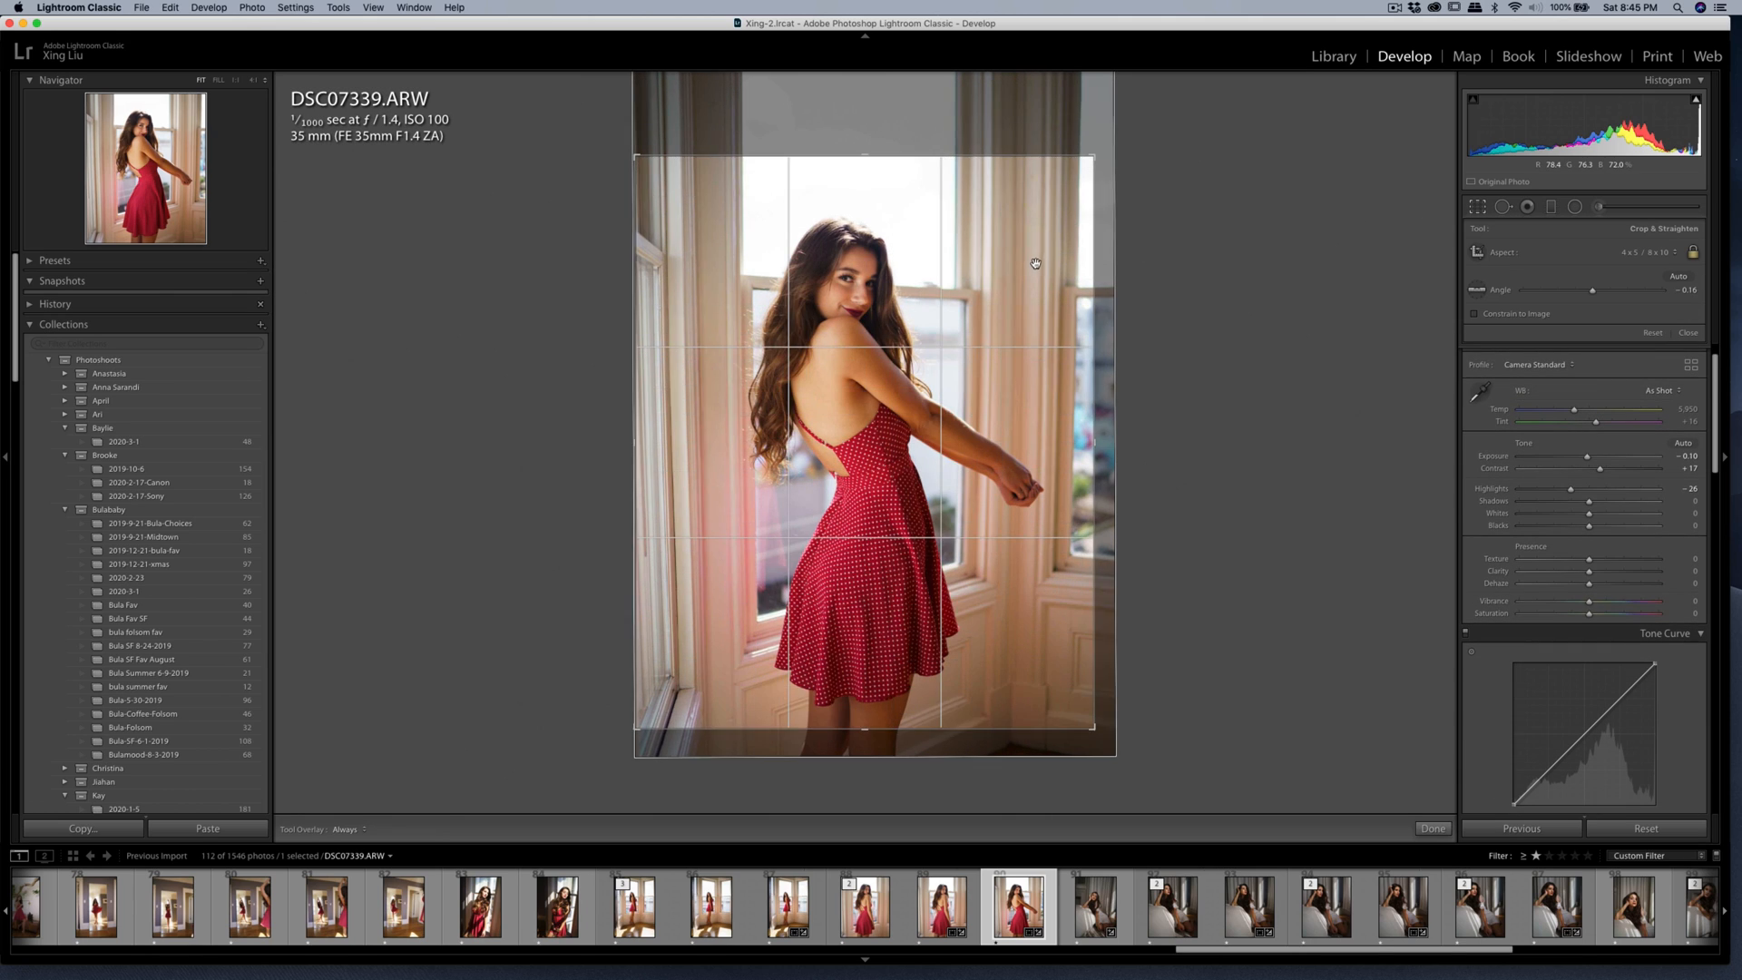
{"action": "key", "text": "Return"}
Open a copy of DSC07339.ARW for editing in Imagenomic Portraiture 3.
{"action": "right_click", "coordinate": [1001, 289]}
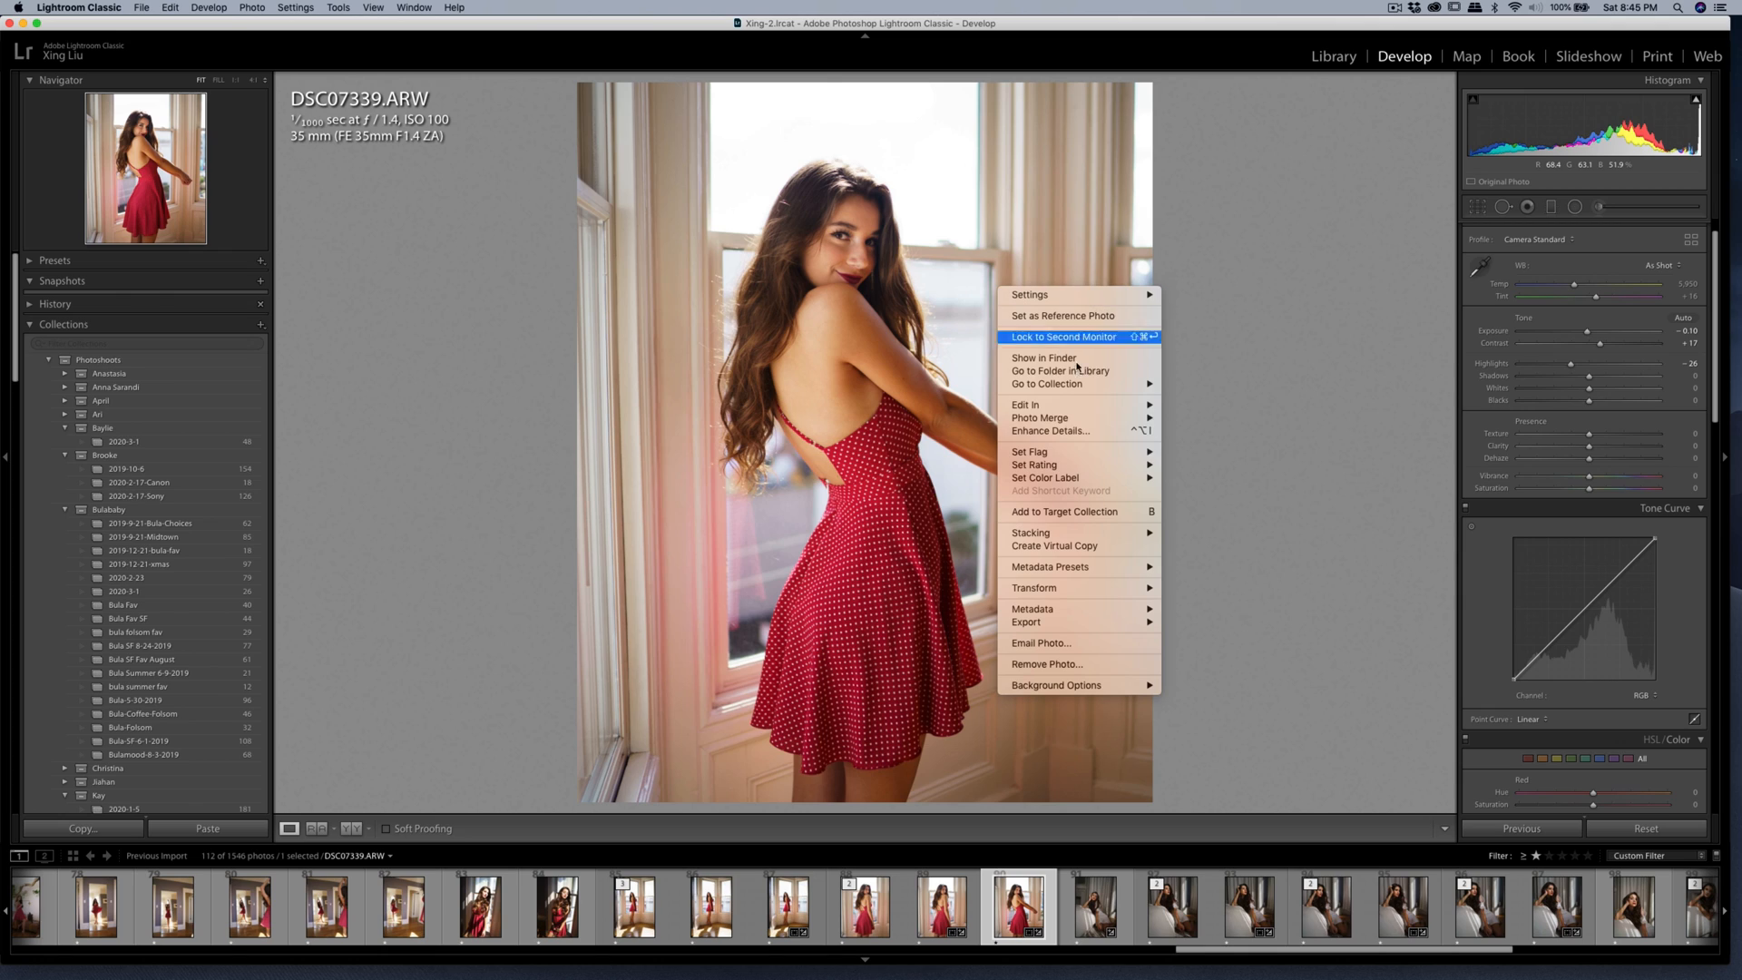
{"action": "mouse_move", "coordinate": [1089, 404]}
{"action": "left_click", "coordinate": [1219, 438]}
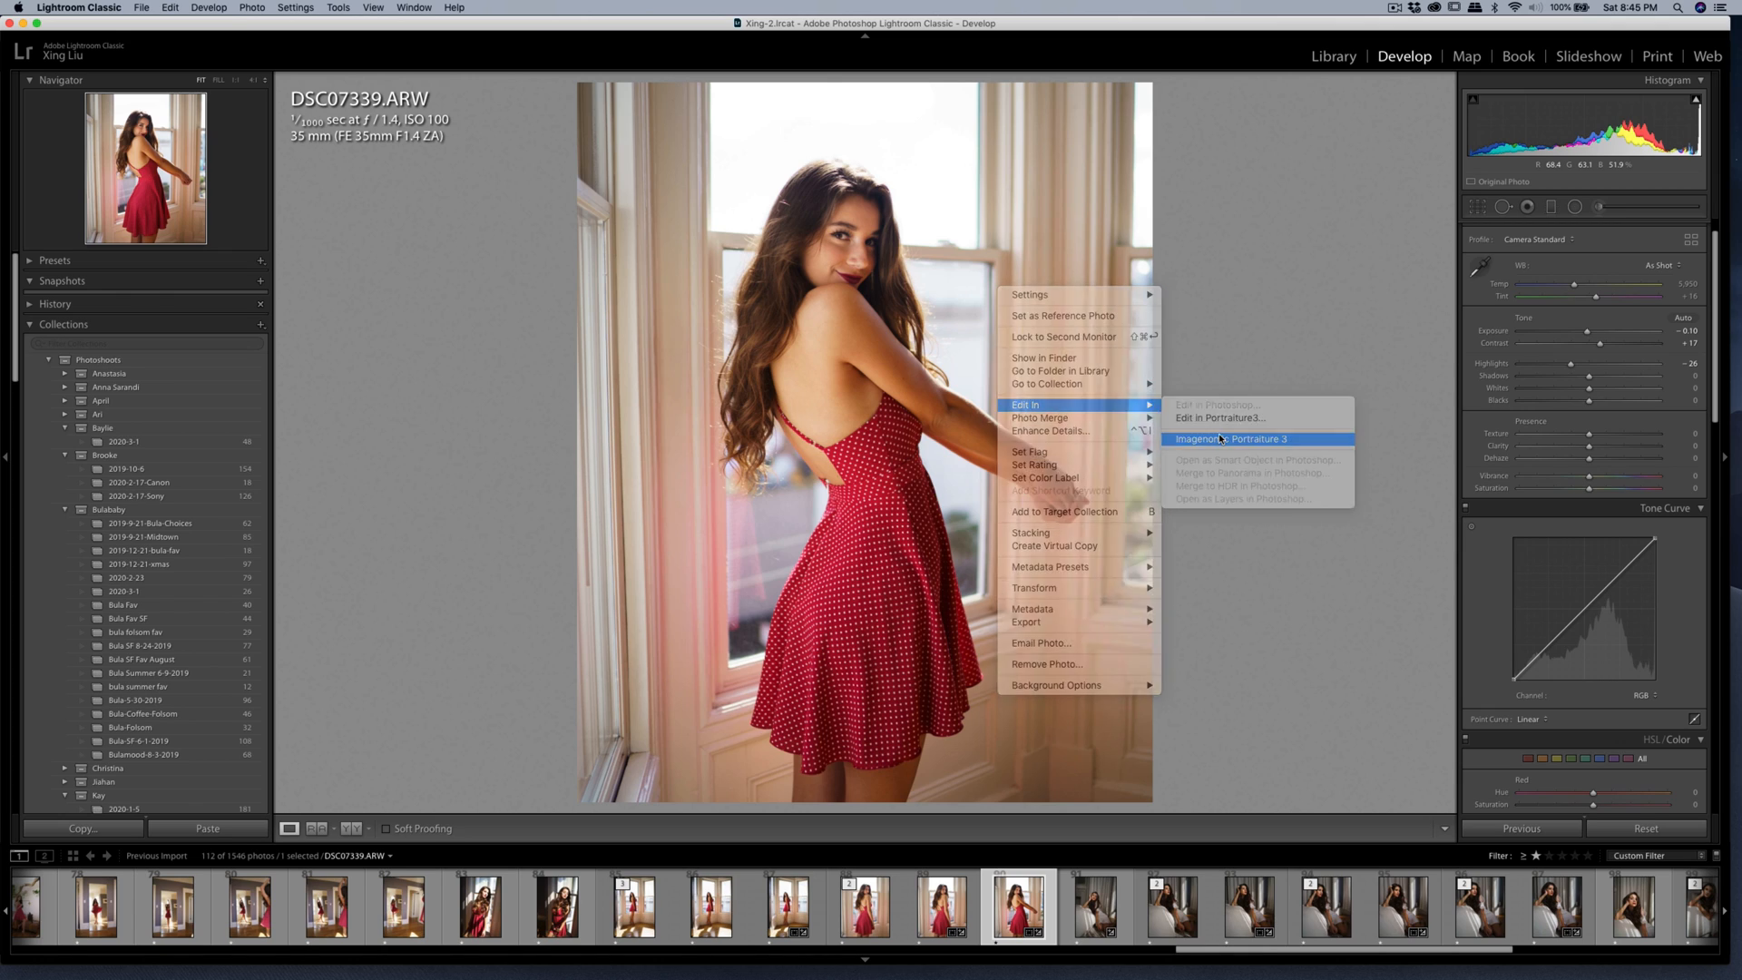
{"action": "left_click", "coordinate": [1184, 453]}
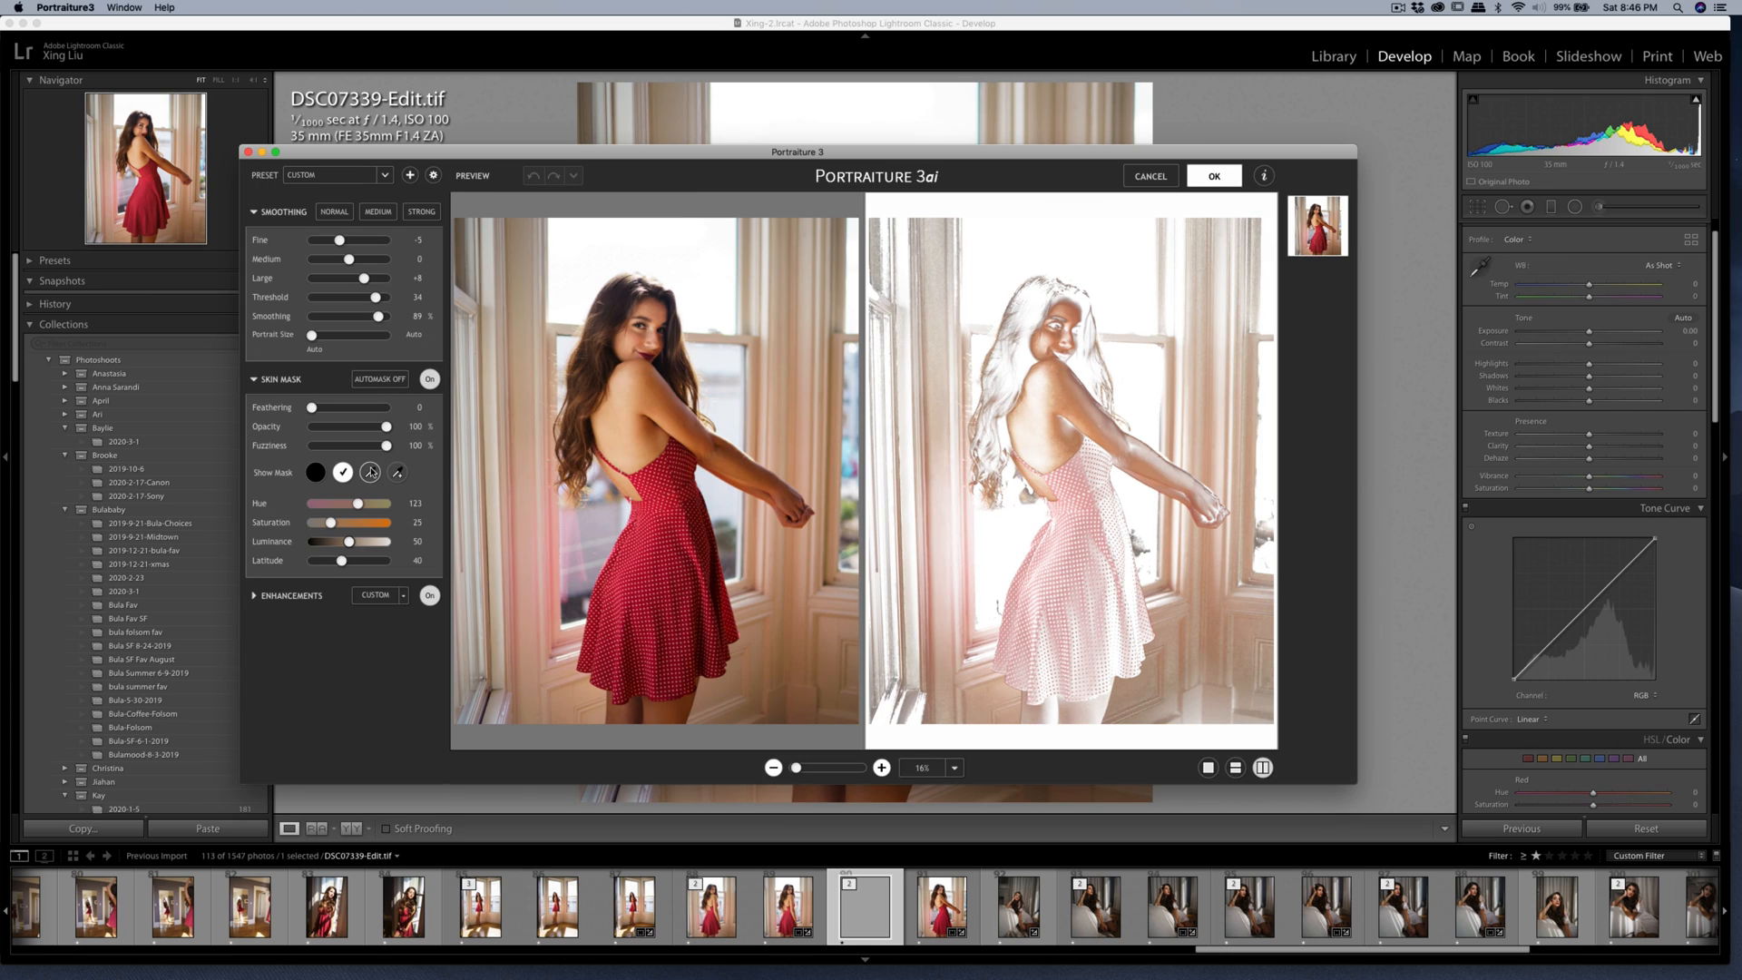
Sample the skin mask color from the woman, apply the Portraiture smoothing, and export the edited copy of DSC07339.
{"action": "left_click", "coordinate": [370, 471]}
{"action": "left_click", "coordinate": [577, 349]}
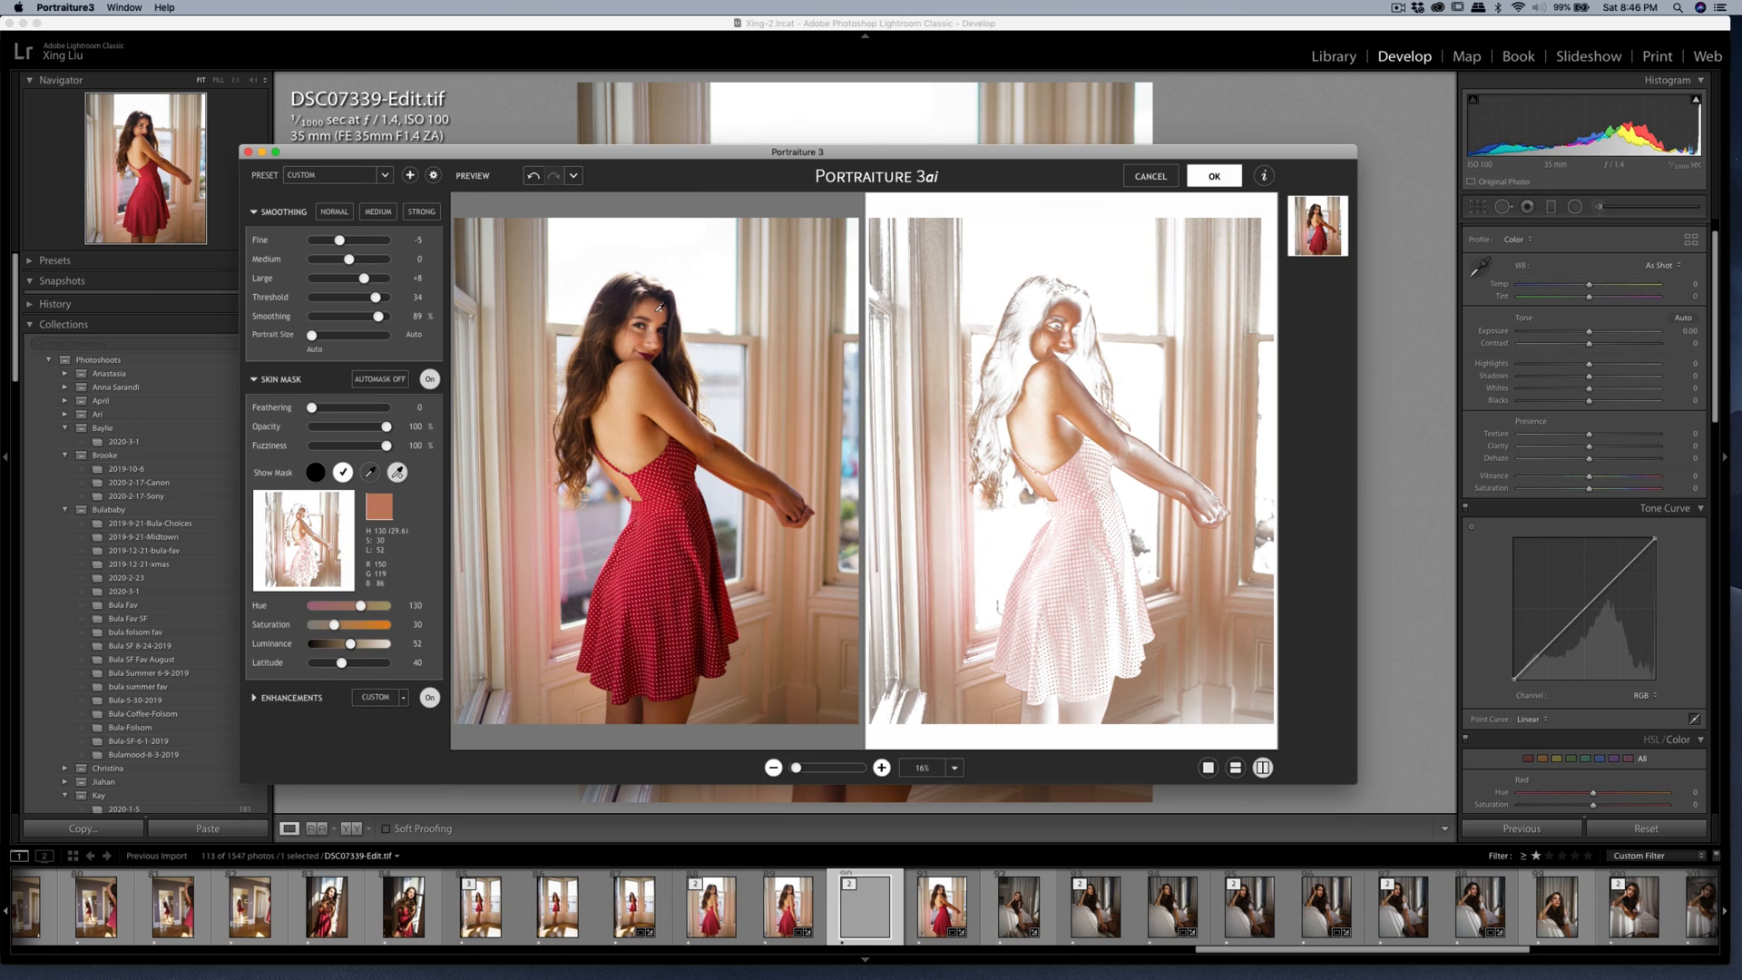
{"action": "left_click", "coordinate": [1216, 177]}
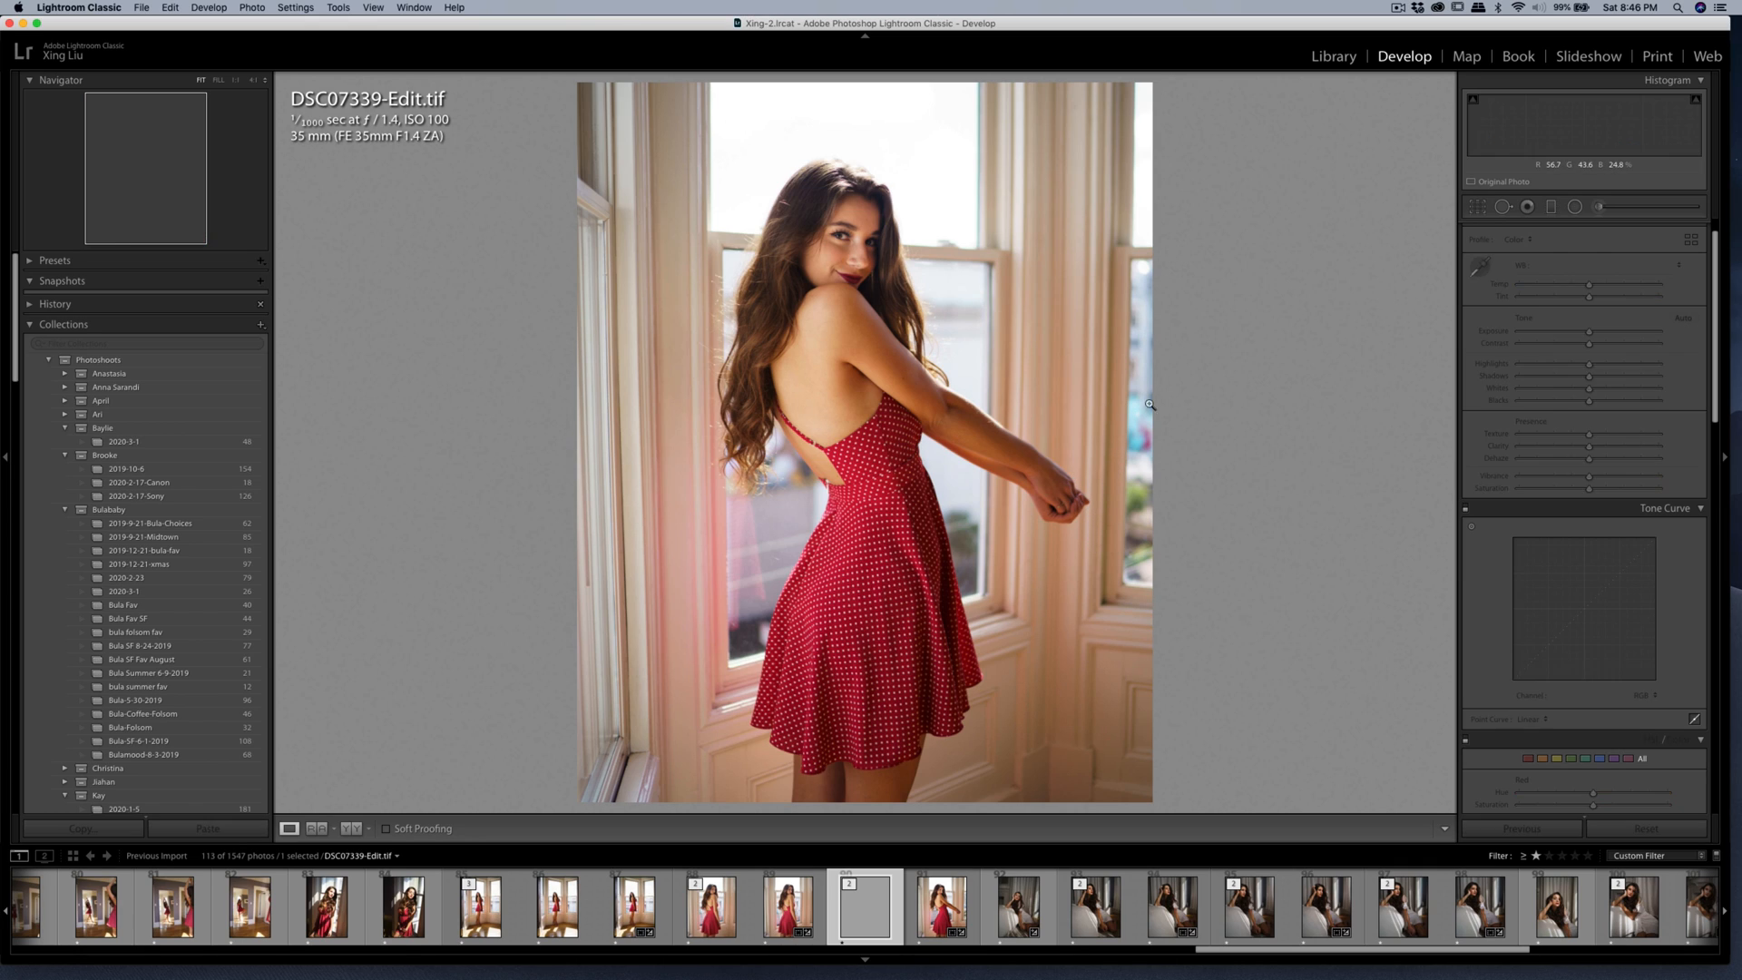
{"action": "key", "text": "super+shift+e"}
{"action": "left_click", "coordinate": [1117, 534]}
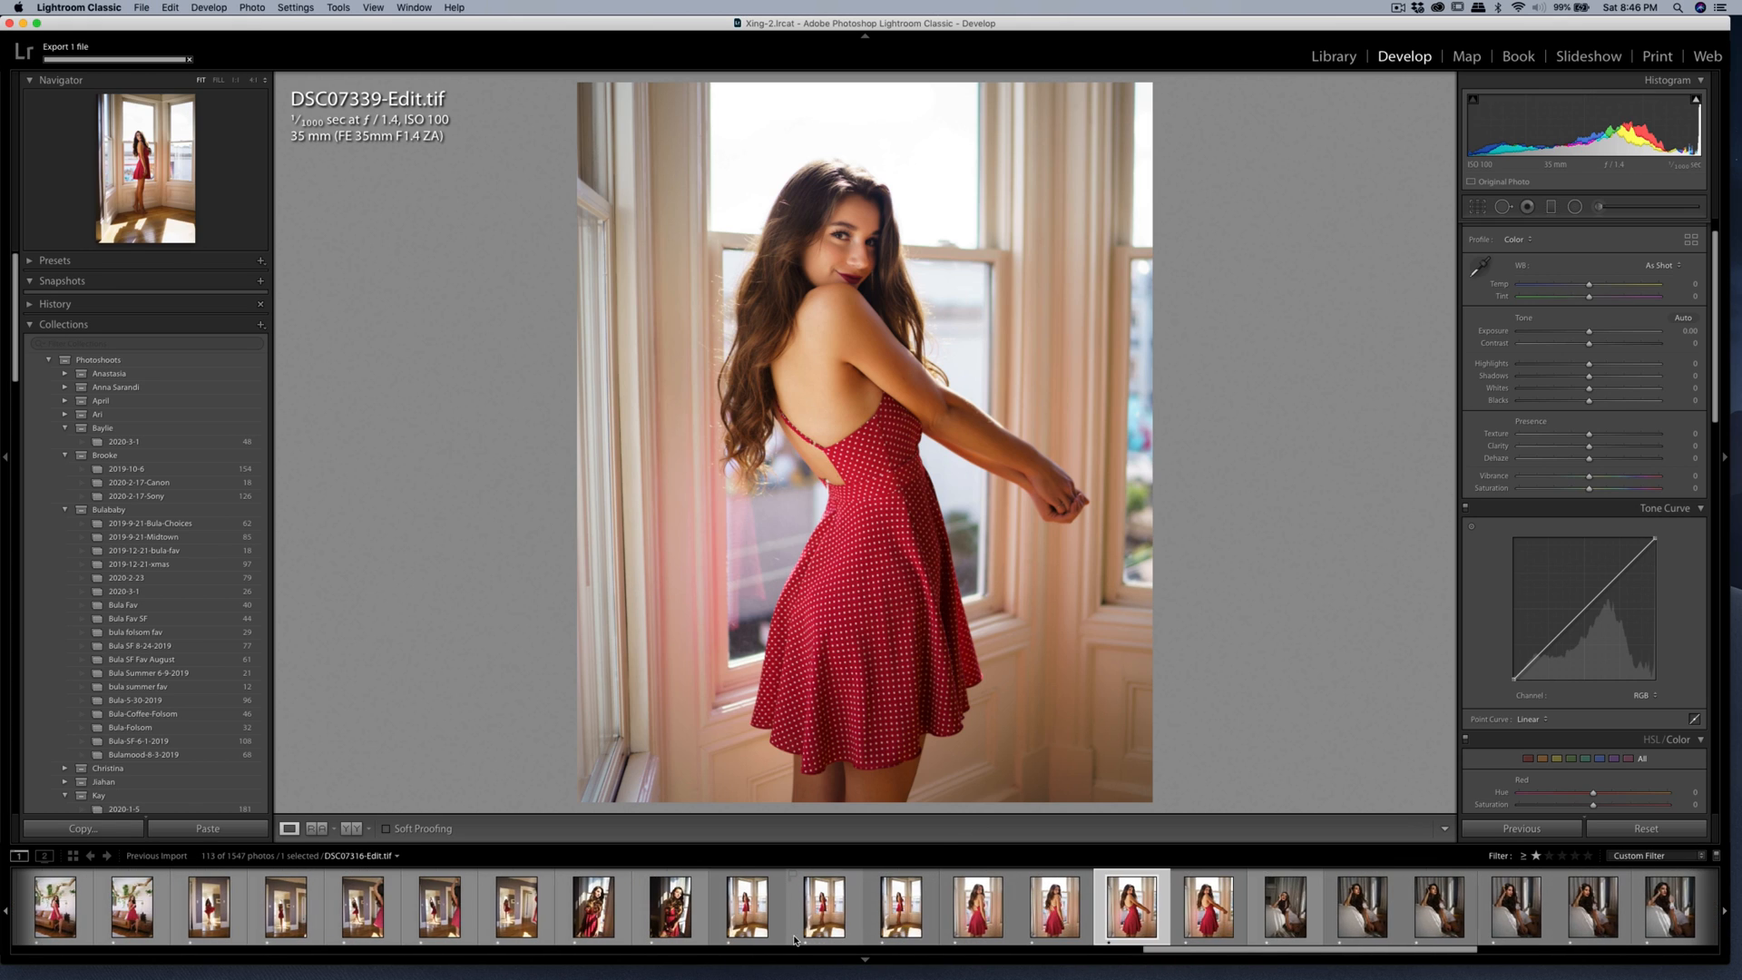
Select the mirror photo DSC07203.ARW, straighten it to 1.33 and crop it slightly tighter at the original aspect.
{"action": "left_click", "coordinate": [571, 919]}
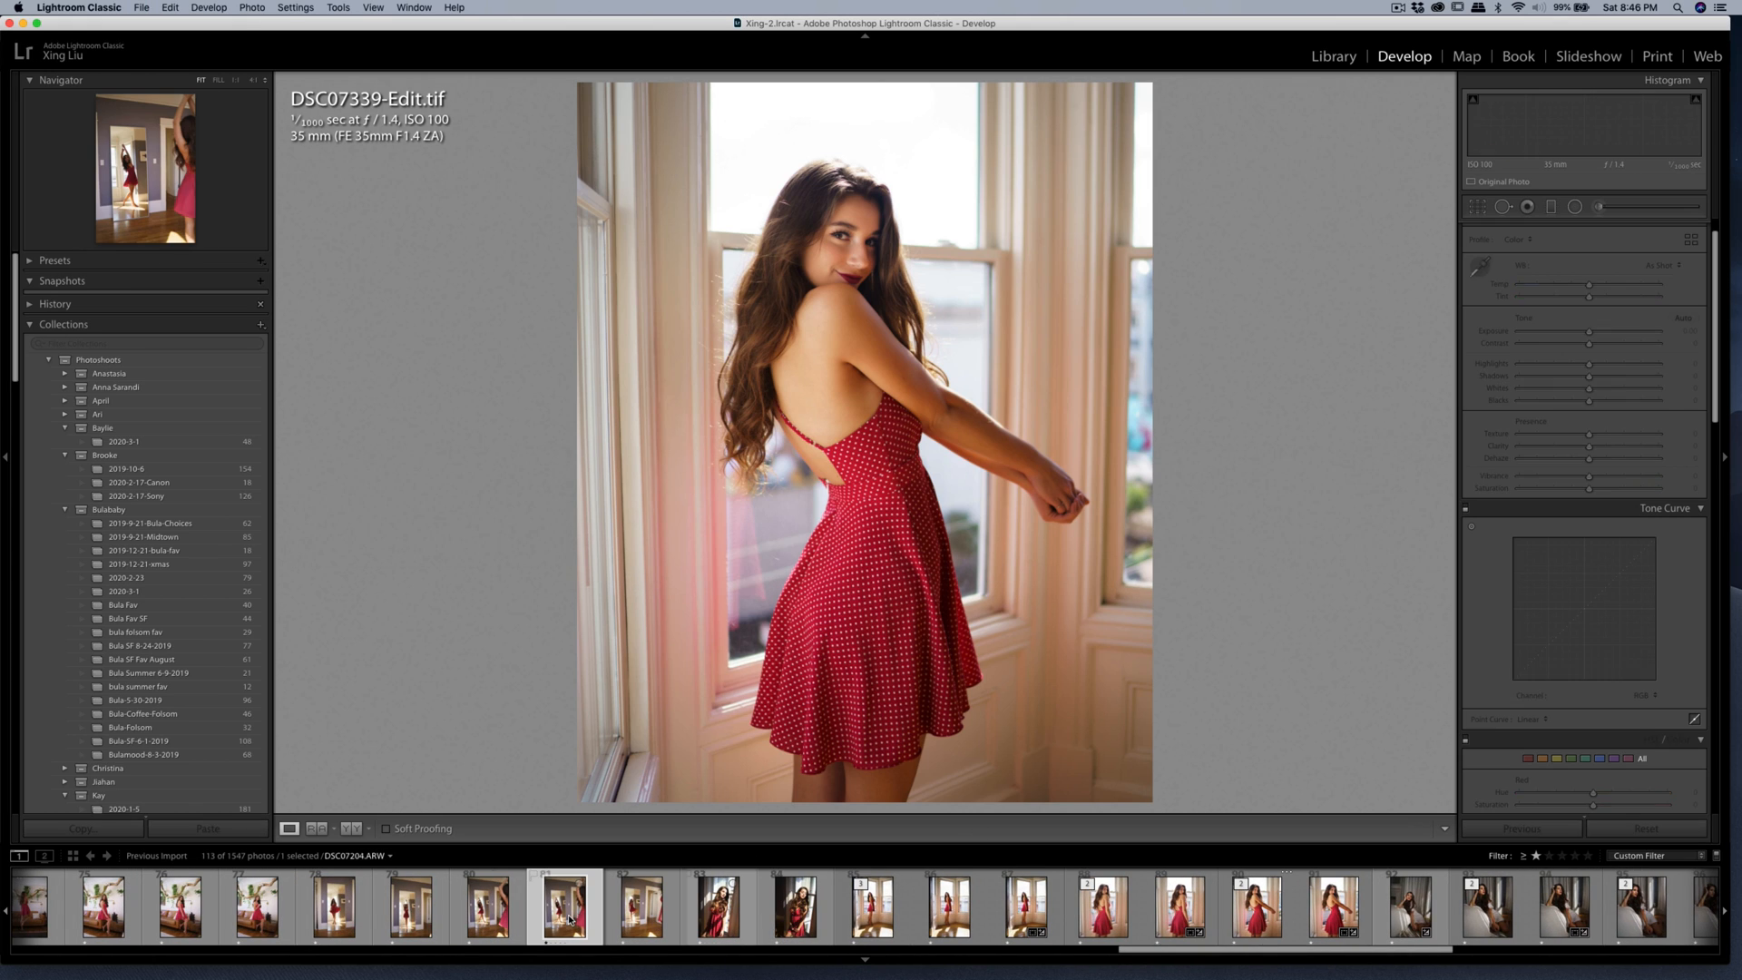
{"action": "left_click", "coordinate": [504, 923]}
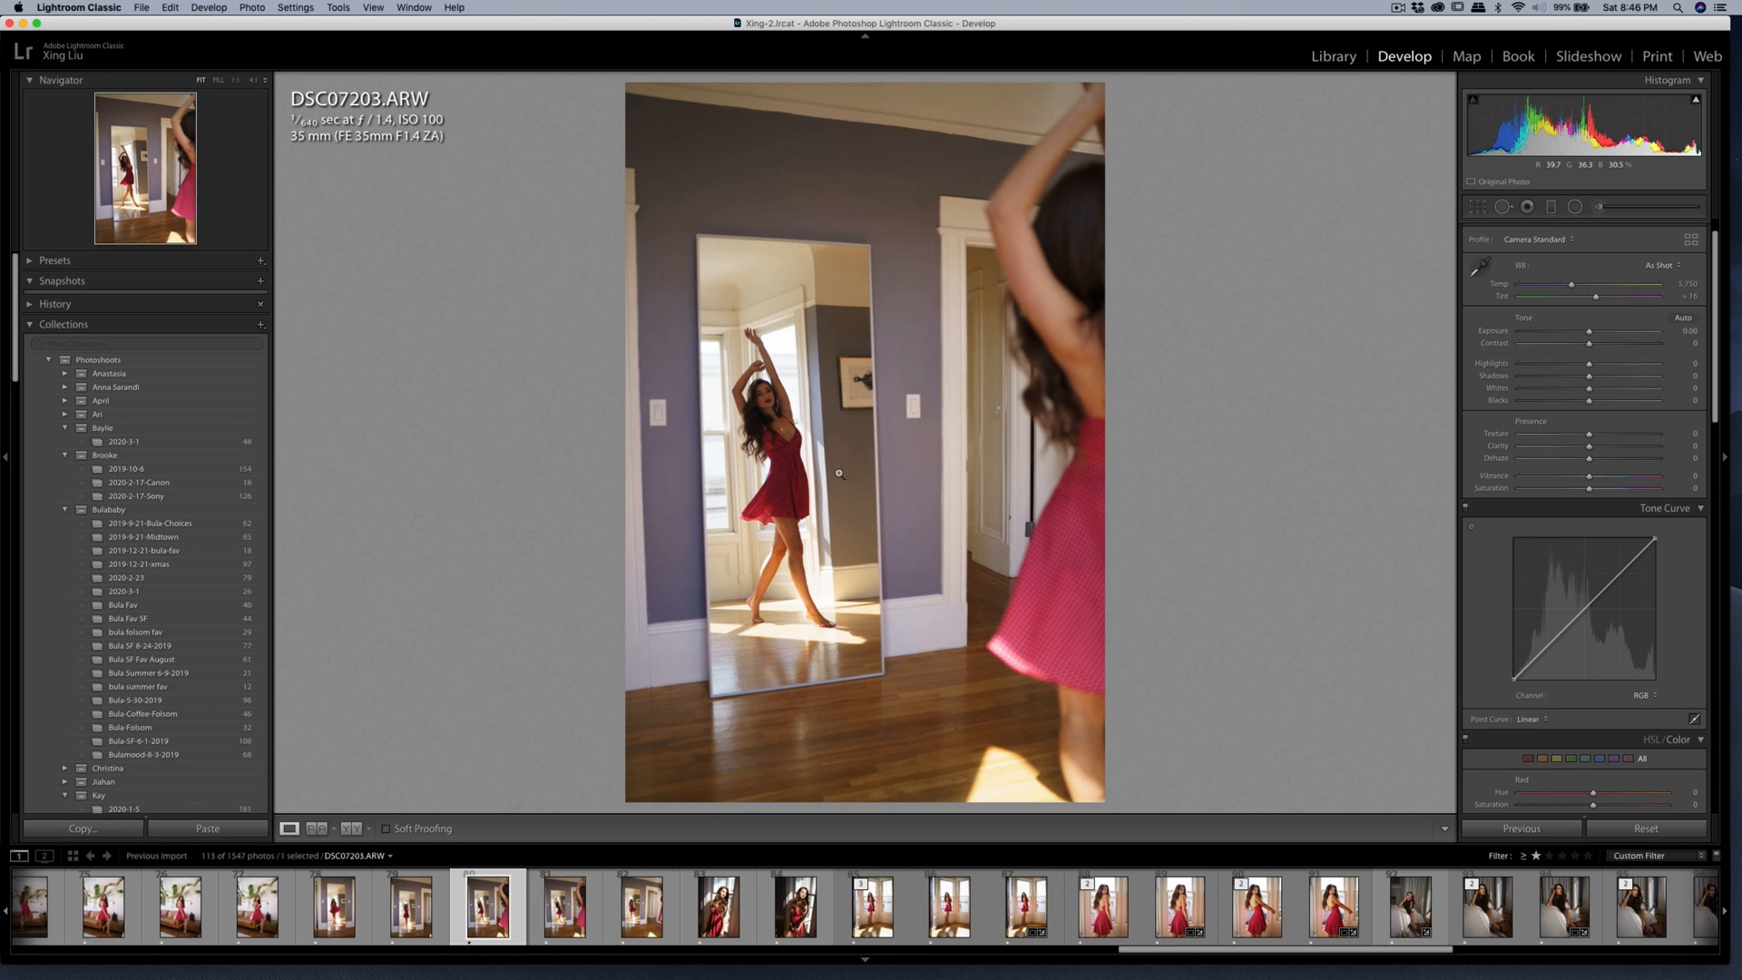
{"action": "left_click", "coordinate": [1476, 208]}
{"action": "left_click_drag", "start_coordinate": [1342, 204], "coordinate": [1322, 207]}
{"action": "left_click_drag", "start_coordinate": [625, 90], "coordinate": [628, 88]}
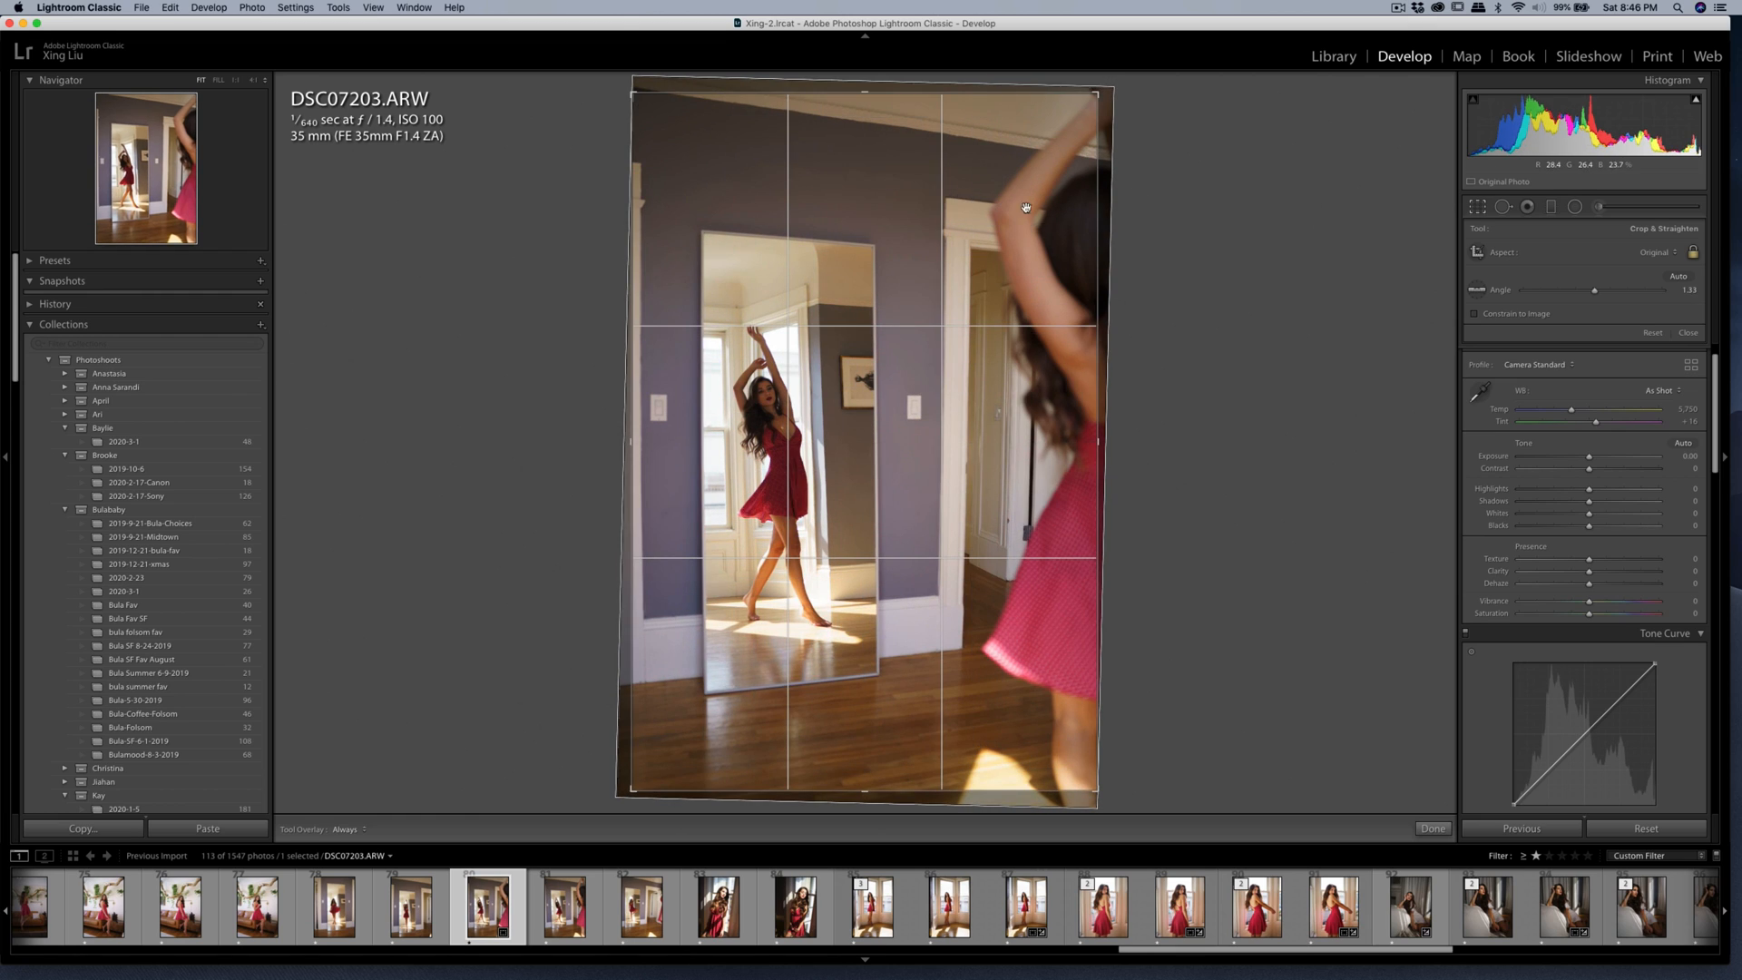
{"action": "left_click_drag", "start_coordinate": [929, 205], "coordinate": [924, 195]}
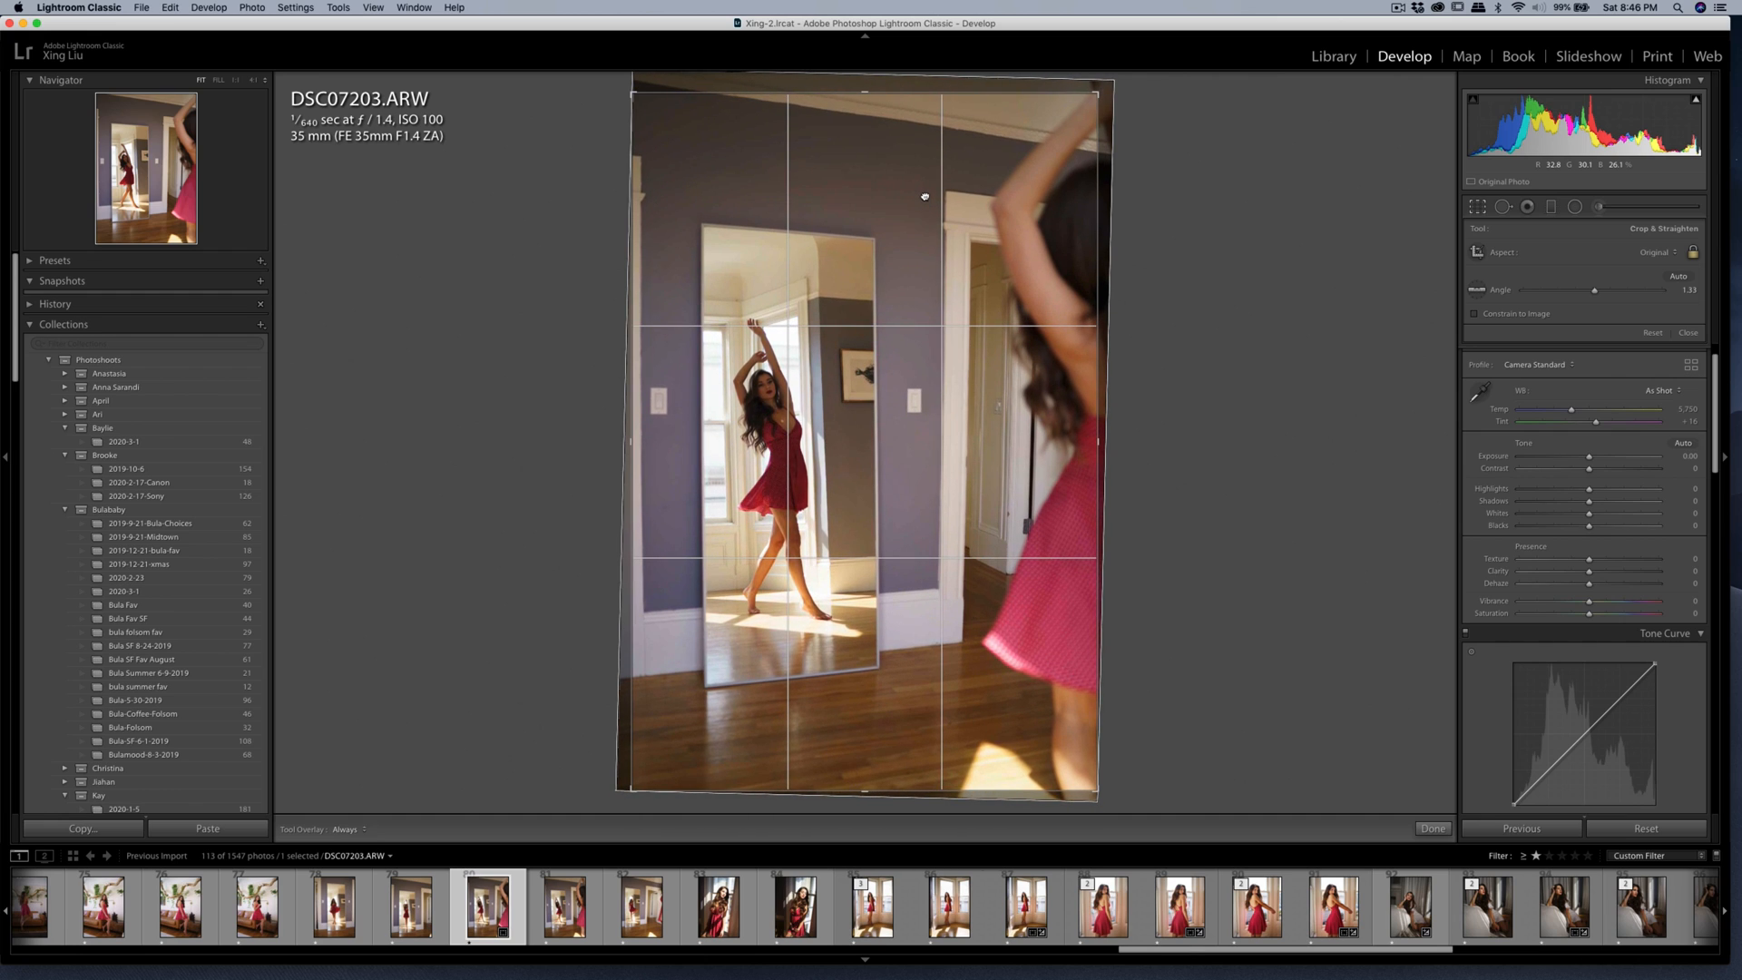
{"action": "left_click_drag", "start_coordinate": [631, 94], "coordinate": [638, 102]}
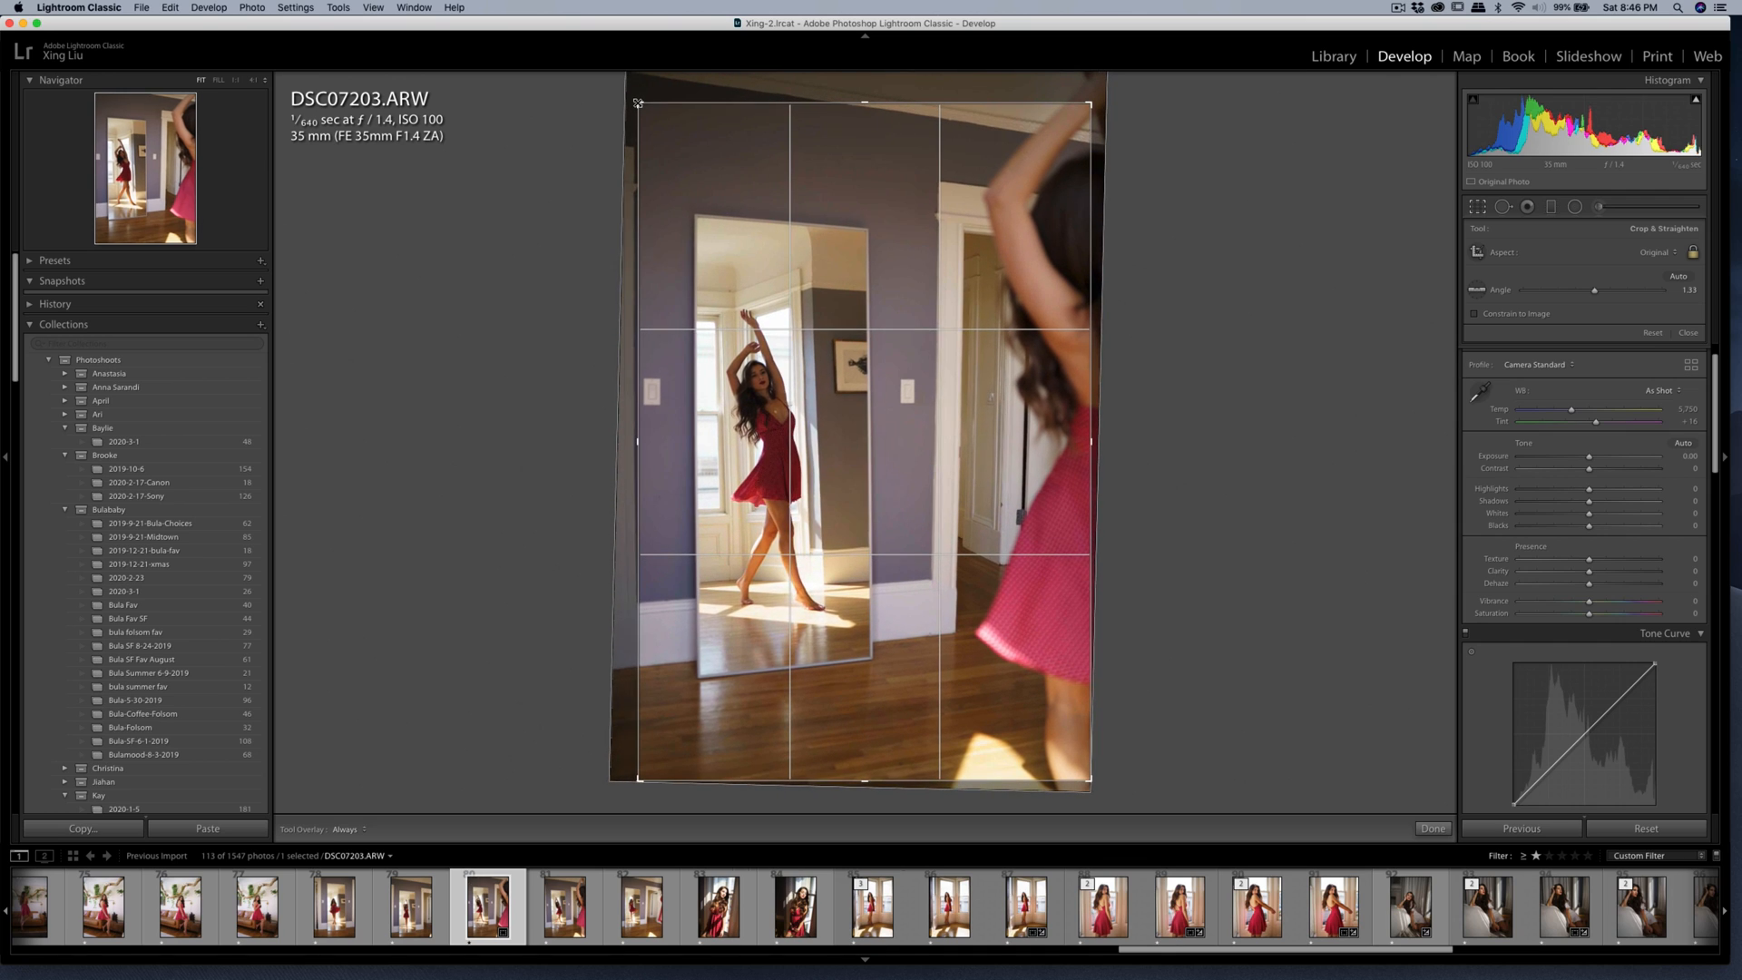
{"action": "key", "text": "Return"}
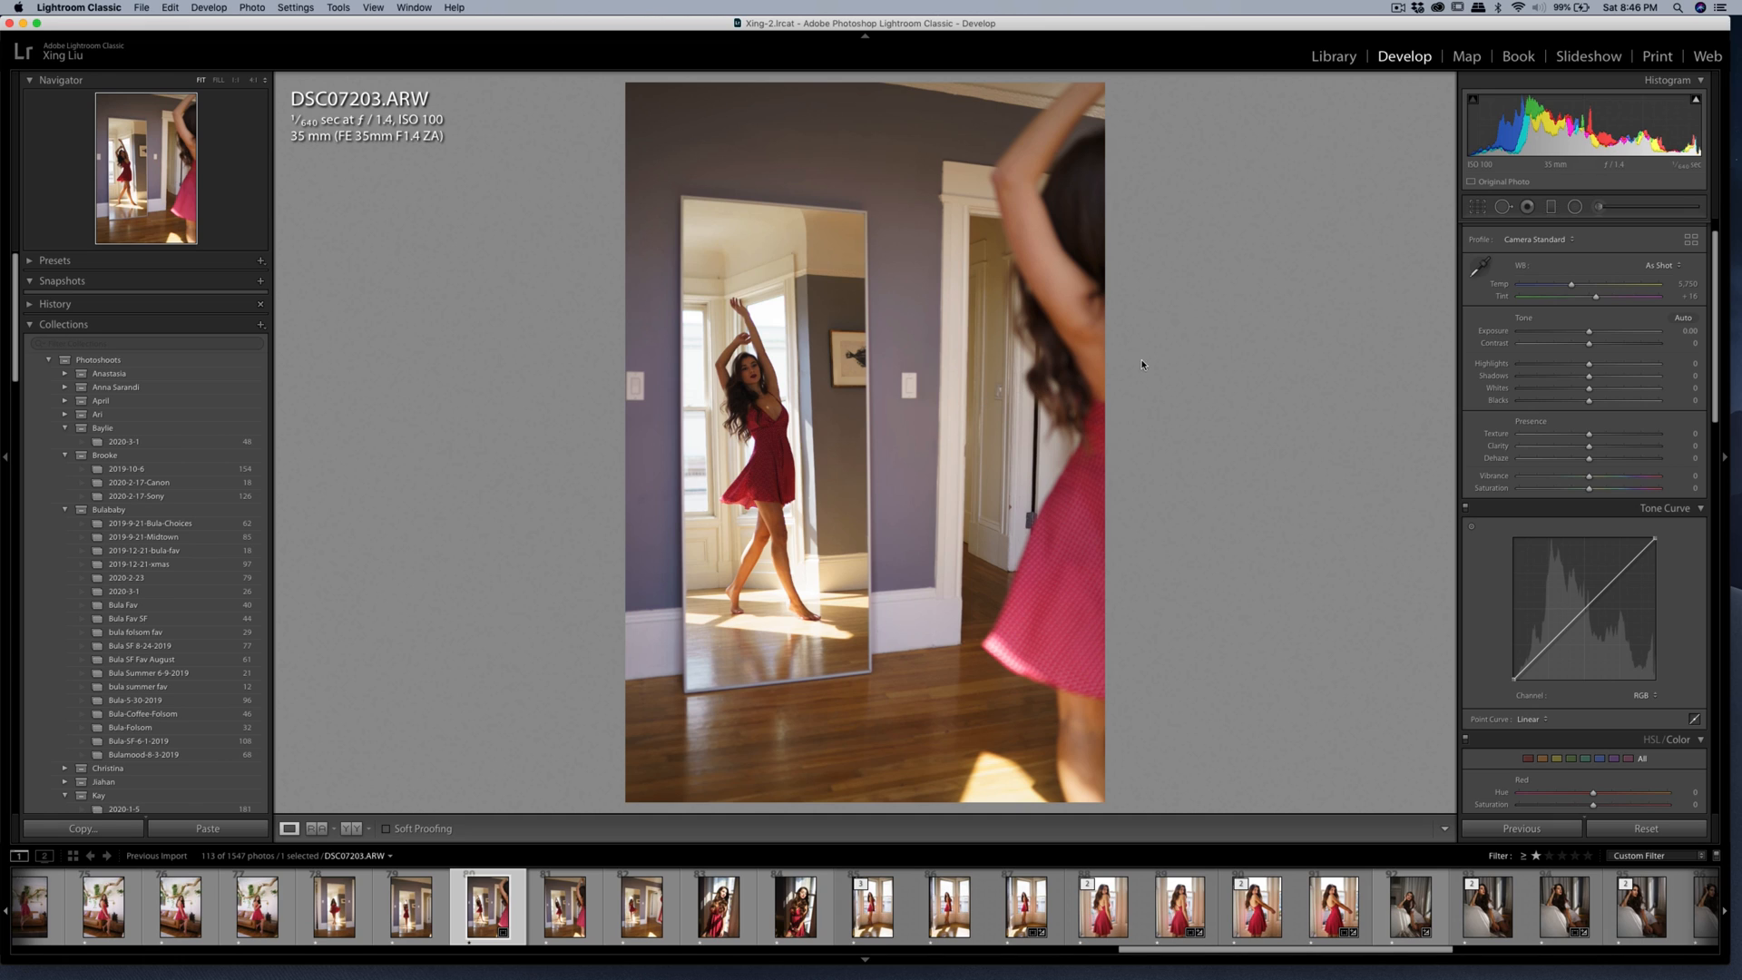
Set Contrast to +20, Highlights to -9 and Shadows to +14, and set Yellow Hue -8, Saturation -44 and Luminance -14.
{"action": "mouse_move", "coordinate": [1589, 343]}
{"action": "left_mouse_down"}
{"action": "mouse_move", "coordinate": [1605, 344]}
{"action": "mouse_move", "coordinate": [1582, 365]}
{"action": "mouse_move", "coordinate": [1606, 379]}
{"action": "mouse_move", "coordinate": [1603, 350]}
{"action": "left_mouse_up"}
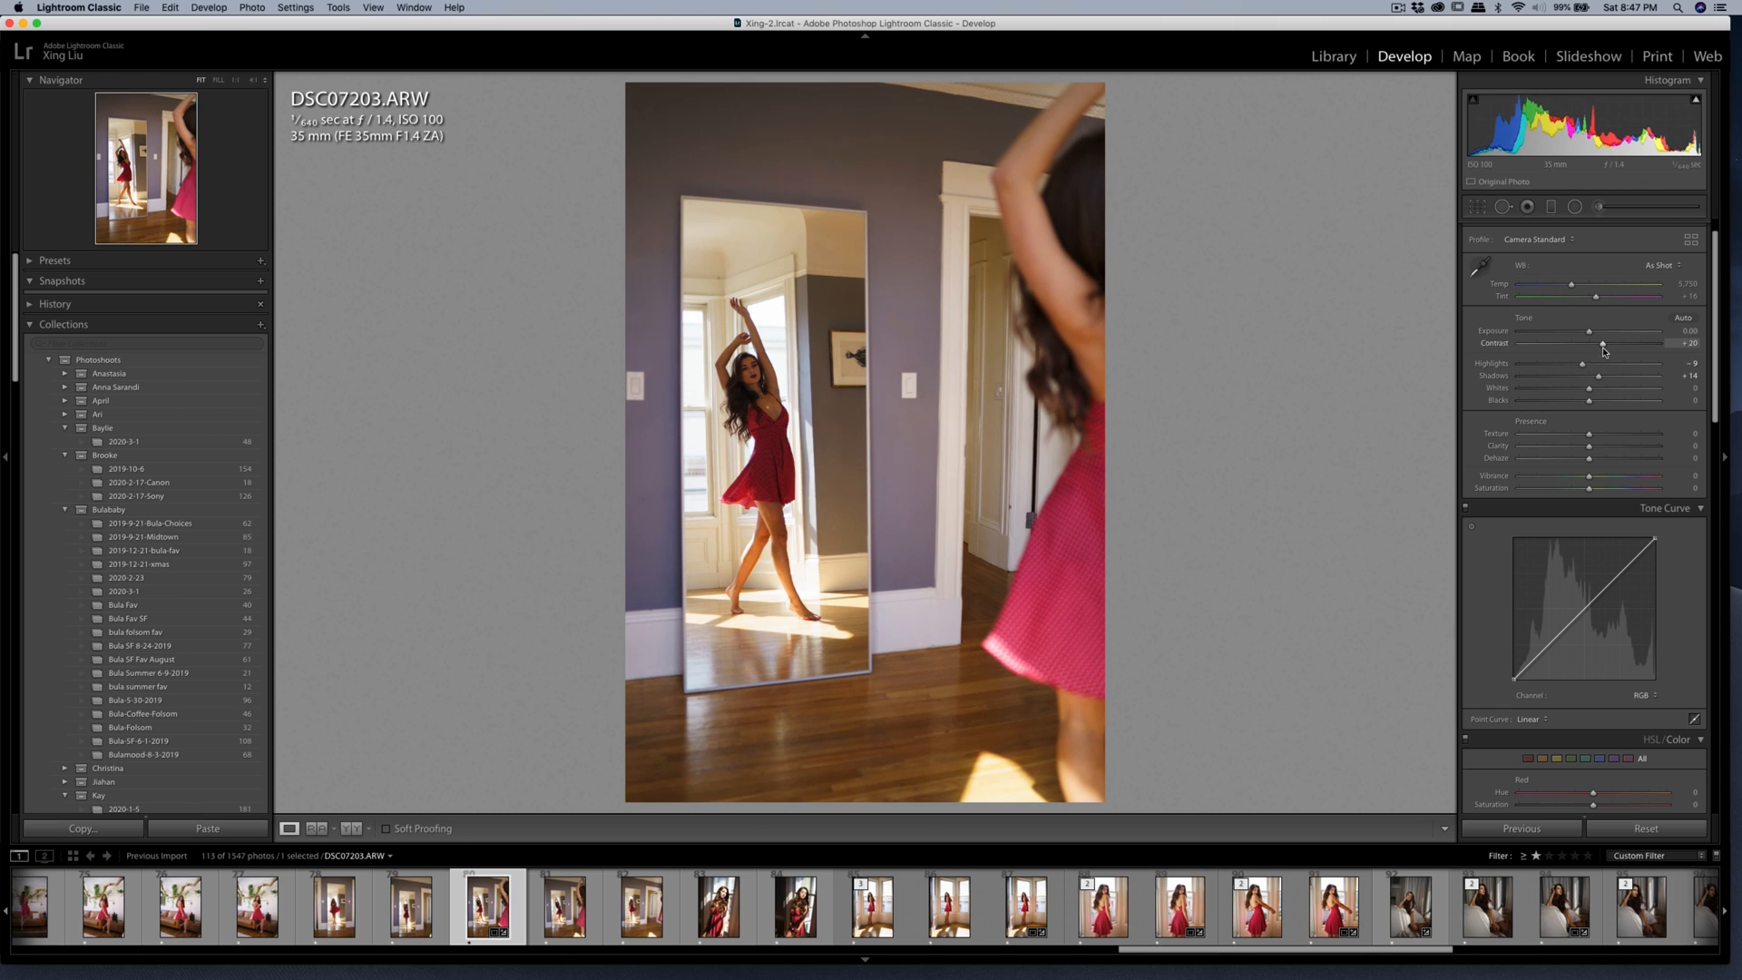
{"action": "scroll", "coordinate": [1596, 479], "scroll_direction": "down", "scroll_amount": 10}
{"action": "scroll", "coordinate": [1595, 479], "scroll_direction": "down", "scroll_amount": 1}
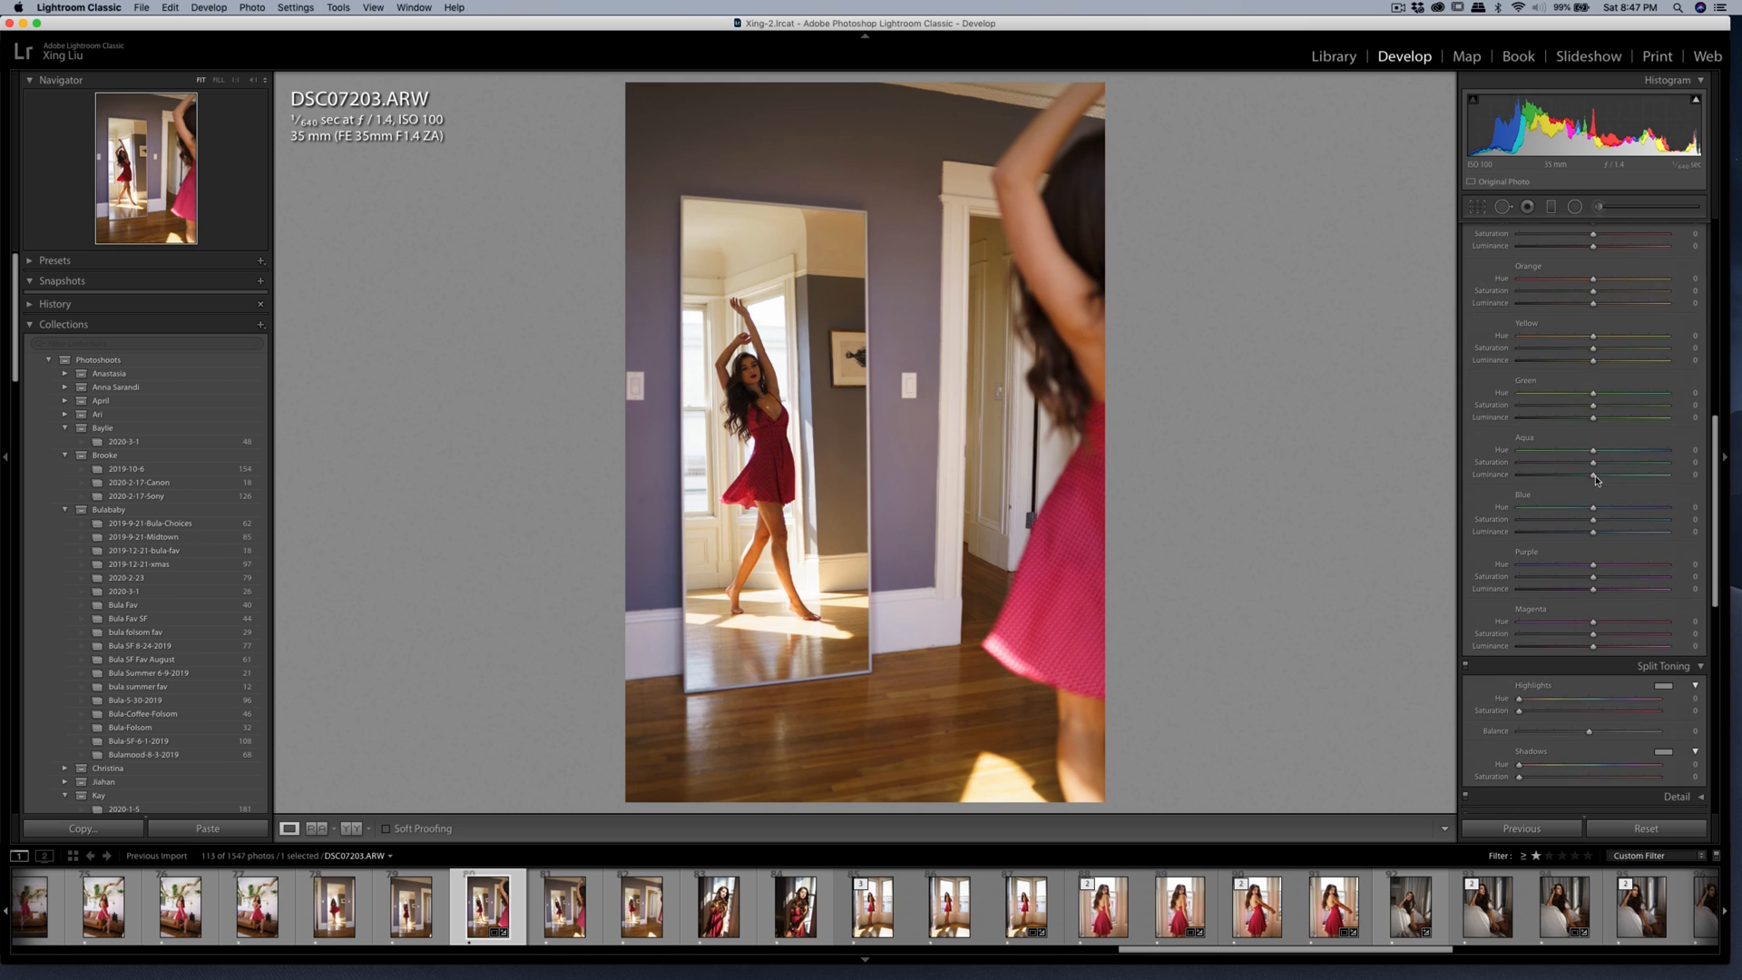
{"action": "mouse_move", "coordinate": [1593, 348]}
{"action": "left_mouse_down"}
{"action": "mouse_move", "coordinate": [1547, 348]}
{"action": "mouse_move", "coordinate": [1589, 335]}
{"action": "mouse_move", "coordinate": [1582, 362]}
{"action": "left_mouse_up"}
Brush a Shadows adjustment at size 6.0 over the face and raised arms of the woman in the mirror.
{"action": "left_click", "coordinate": [1599, 207]}
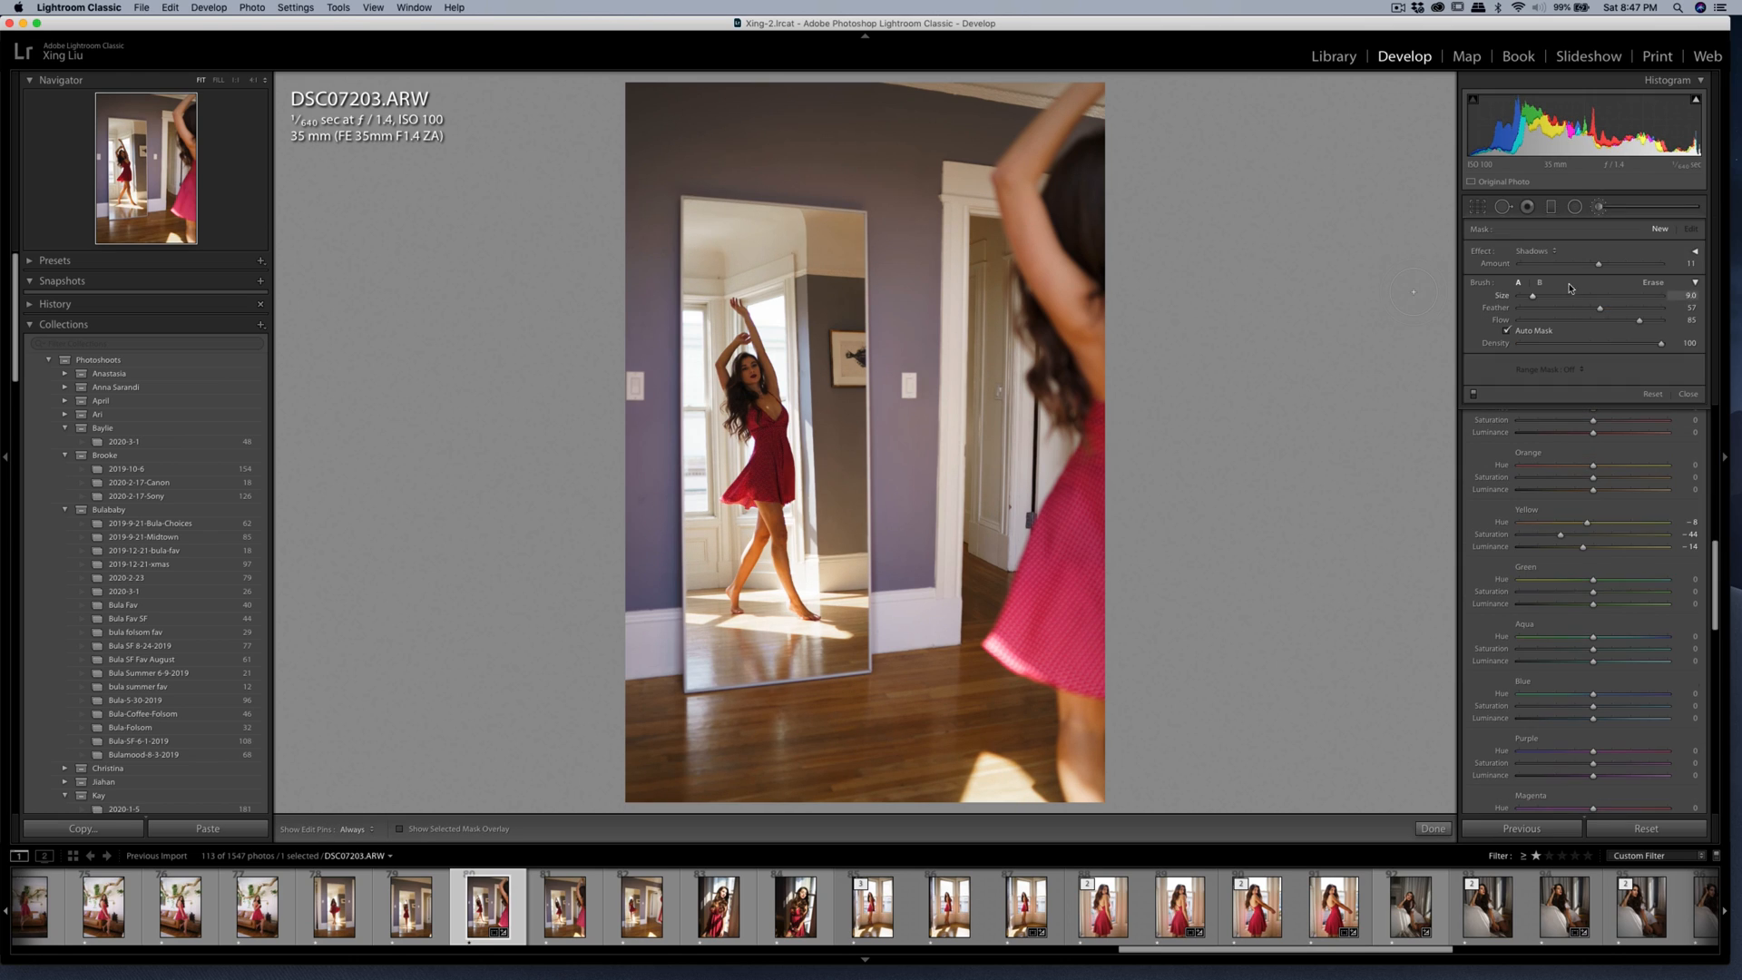
{"action": "scroll", "coordinate": [751, 382], "scroll_direction": "down", "scroll_amount": 3}
{"action": "mouse_move", "coordinate": [759, 399]}
{"action": "left_mouse_down"}
{"action": "mouse_move", "coordinate": [749, 366]}
{"action": "mouse_move", "coordinate": [737, 378]}
{"action": "mouse_move", "coordinate": [770, 405]}
{"action": "mouse_move", "coordinate": [740, 498]}
{"action": "mouse_move", "coordinate": [795, 579]}
{"action": "mouse_move", "coordinate": [751, 338]}
{"action": "left_mouse_up"}
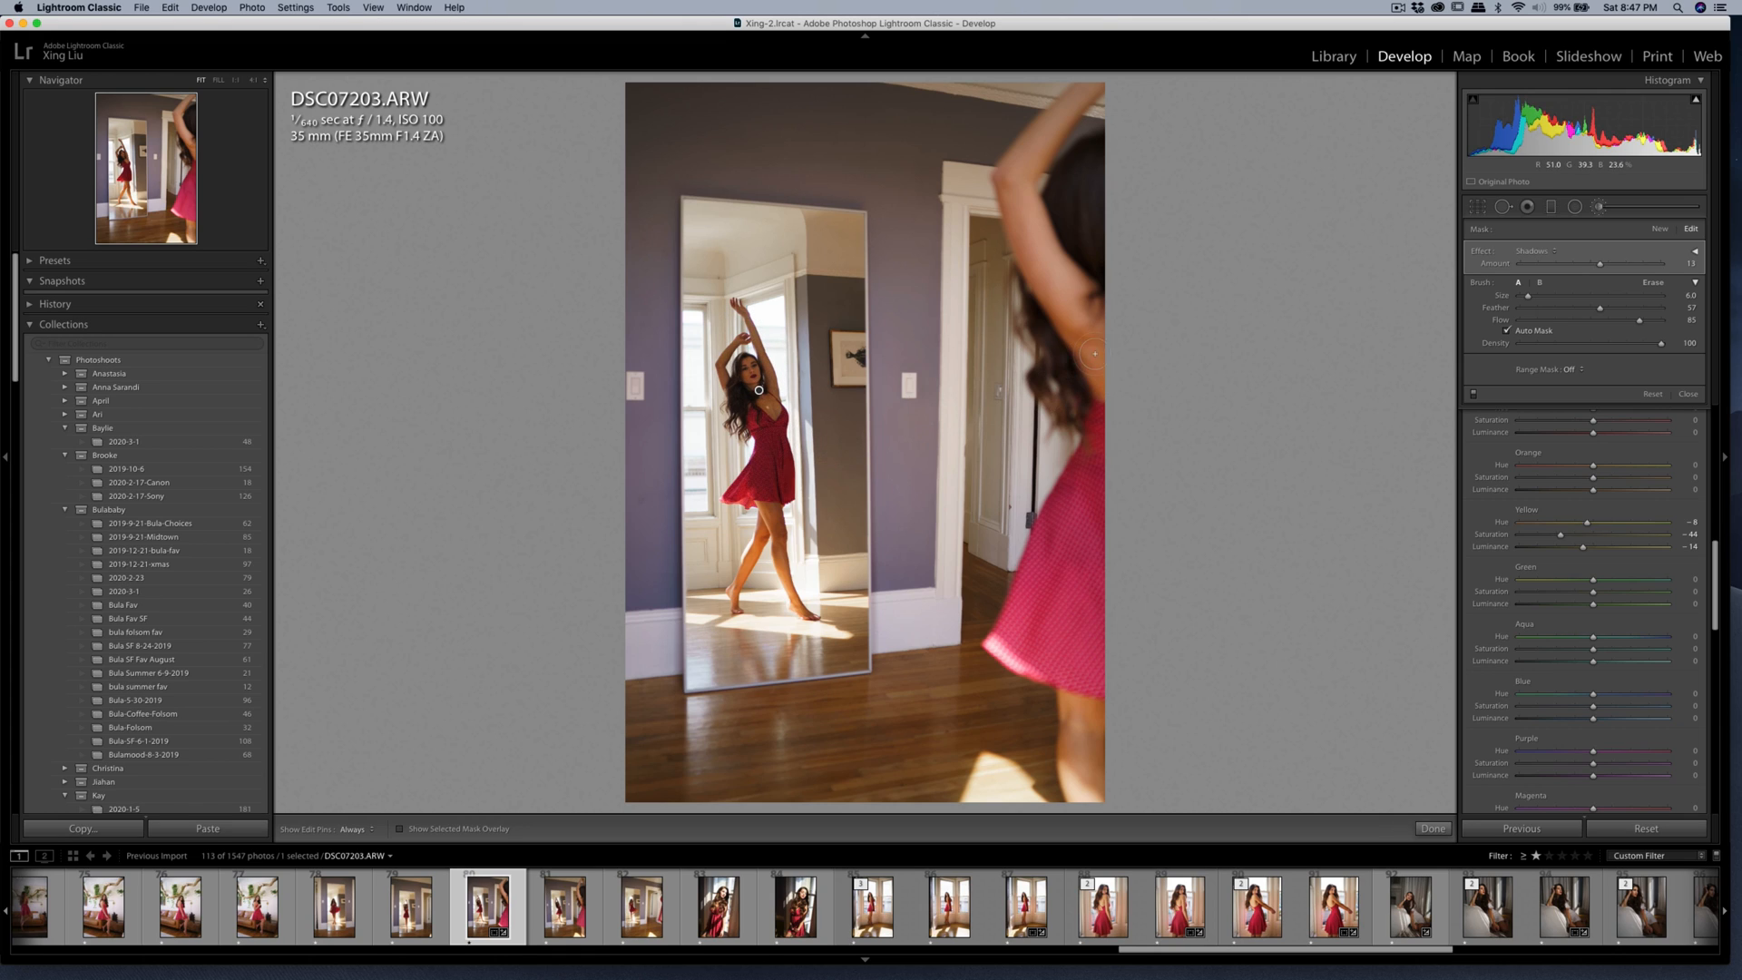
Readjust the mirror photo's straightening angle to 0.76, keeping the original crop aspect.
{"action": "left_click", "coordinate": [1477, 207]}
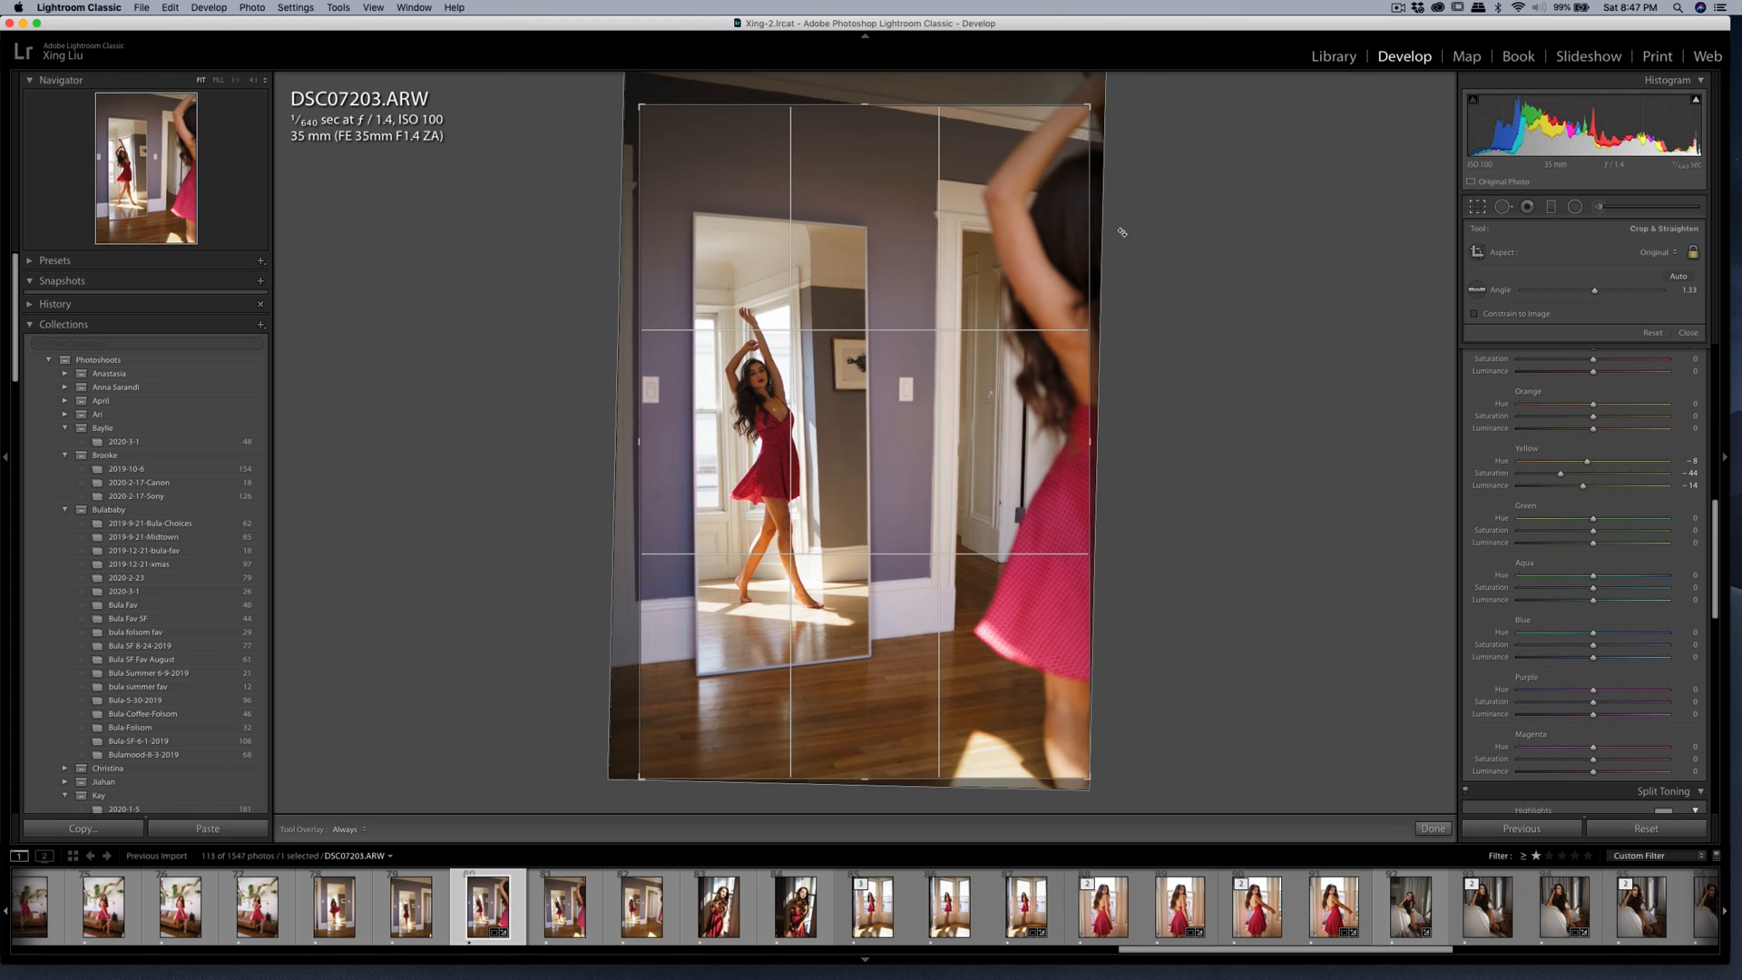
{"action": "double_click", "coordinate": [1033, 233]}
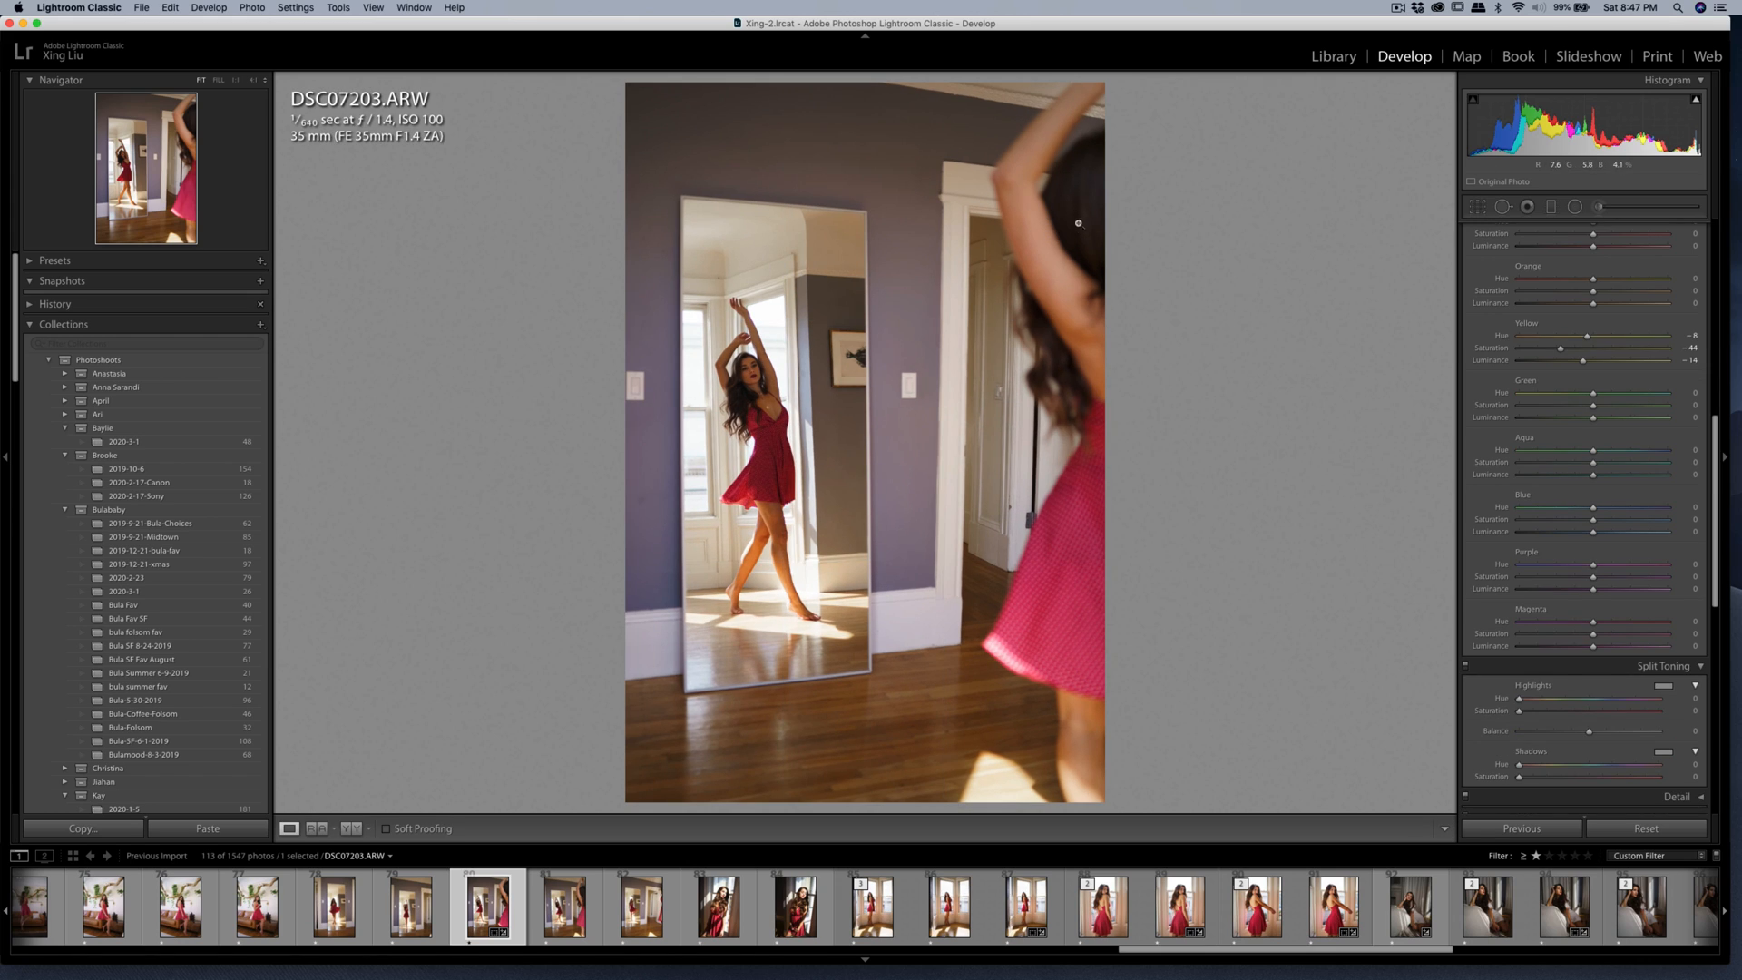
{"action": "left_click", "coordinate": [1476, 207]}
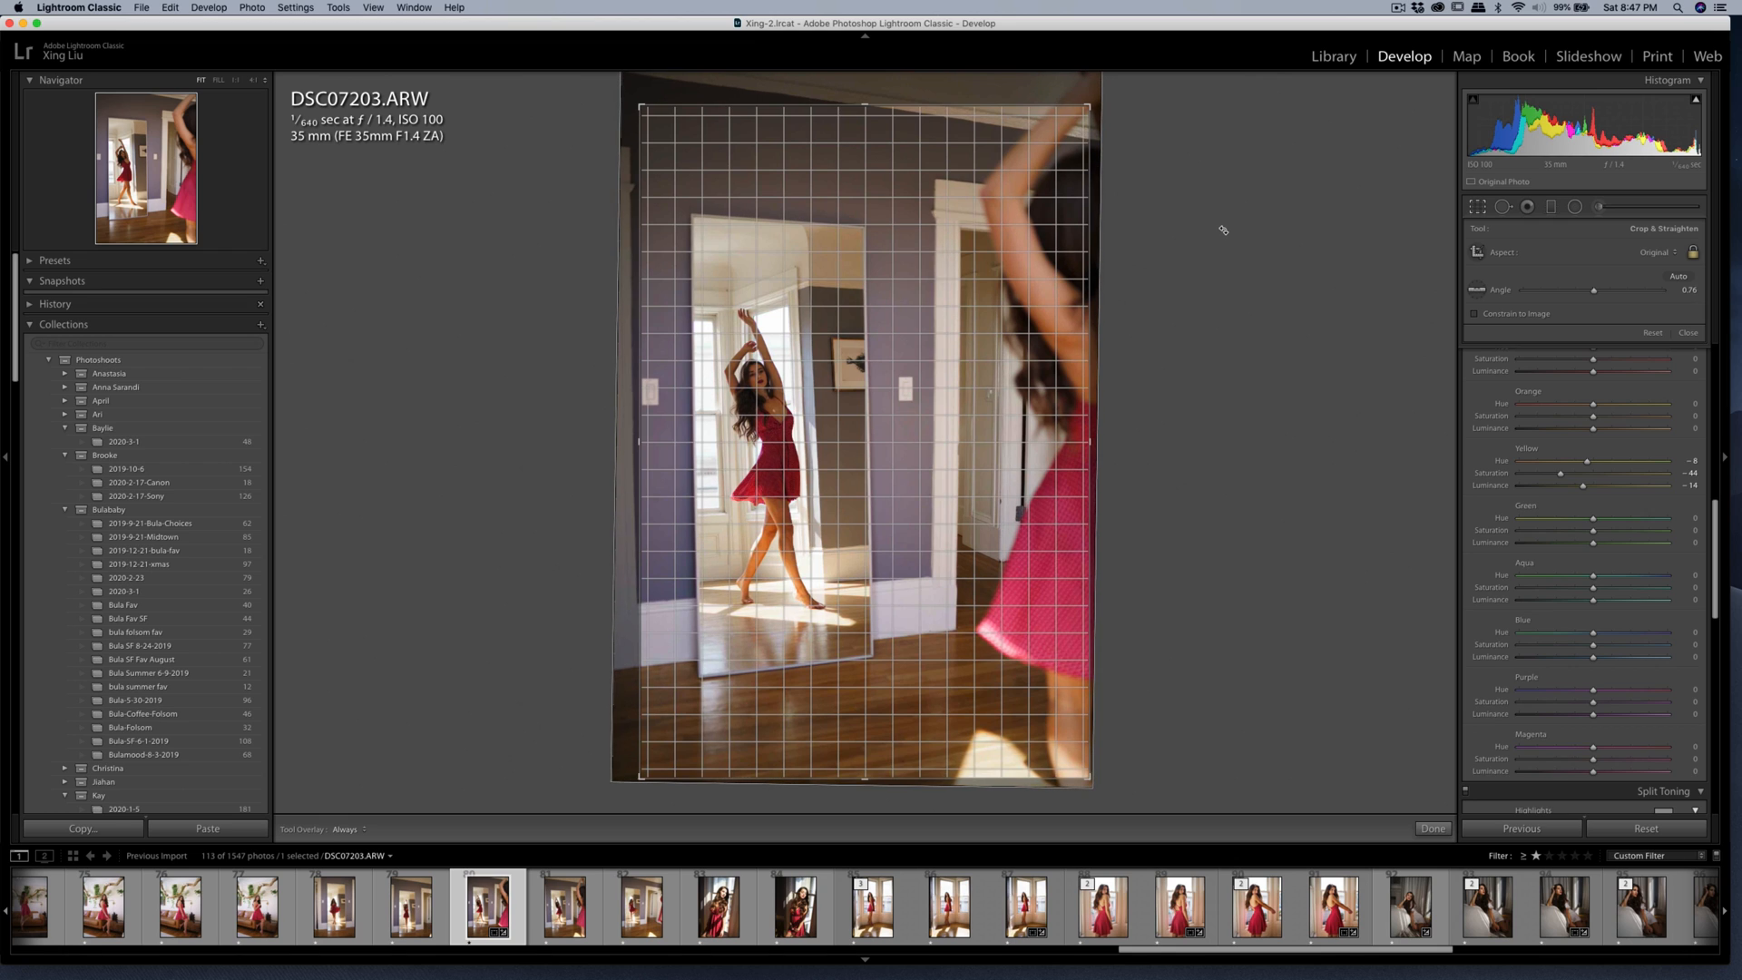
{"action": "double_click", "coordinate": [898, 263]}
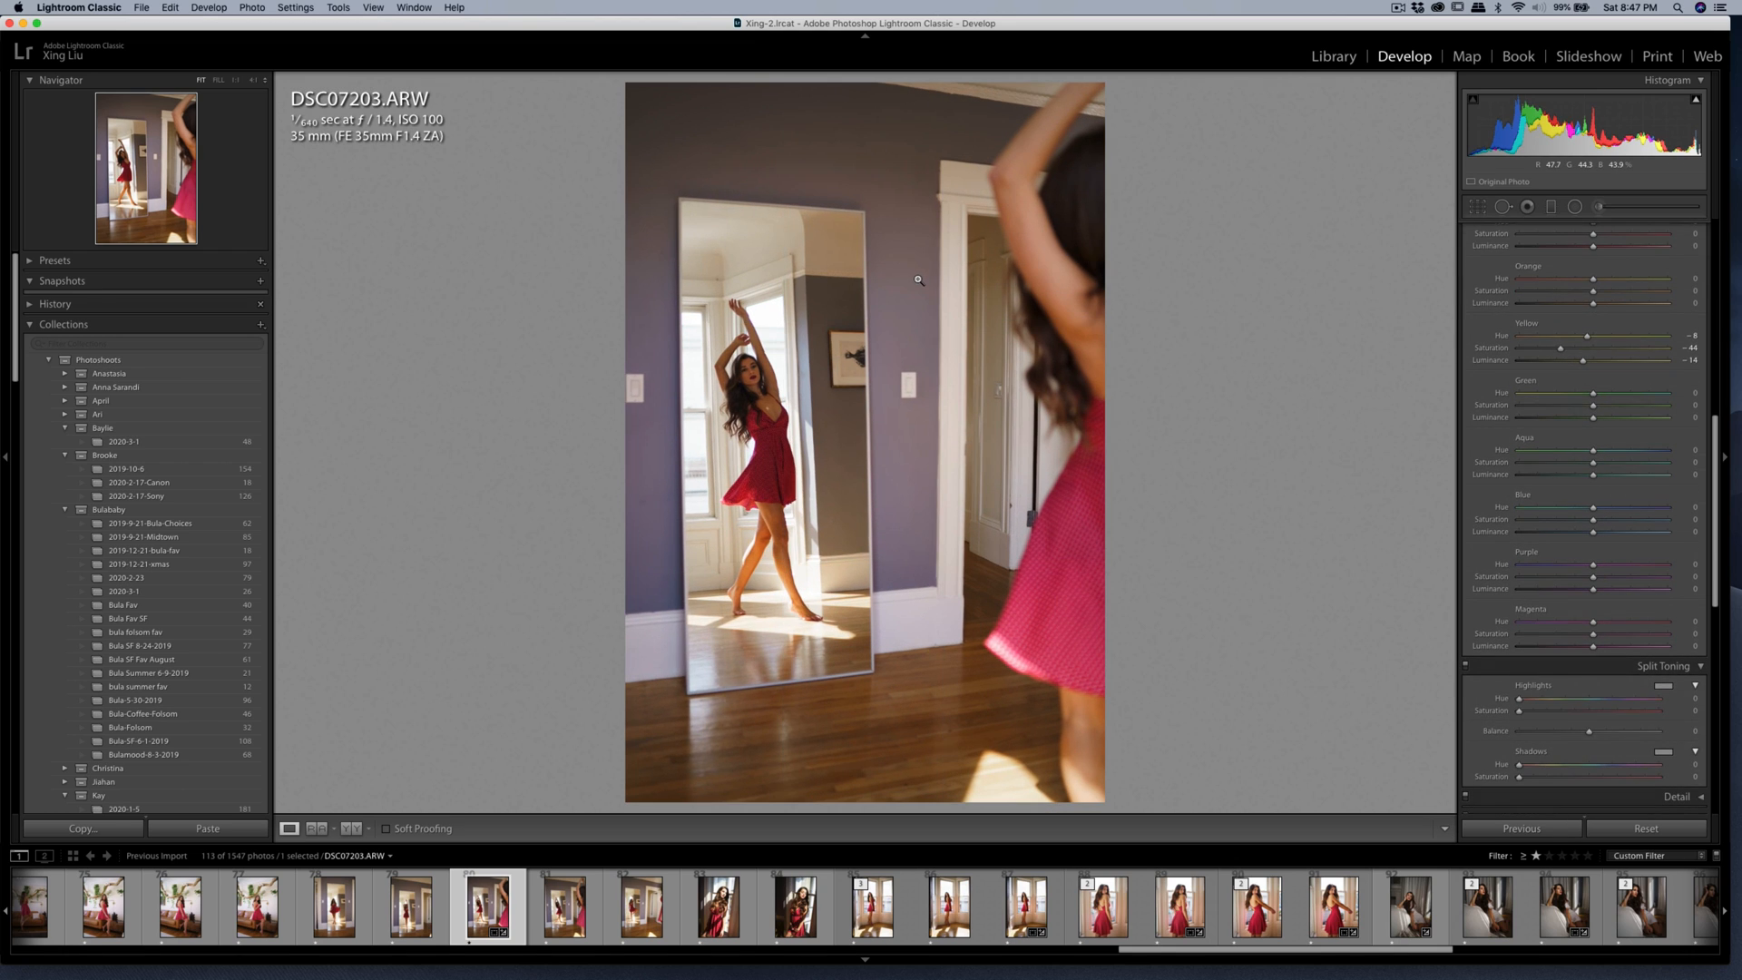
Brush another Shadows adjustment at size 10.0 over the mirrored woman's face and neck.
{"action": "left_click", "coordinate": [755, 364]}
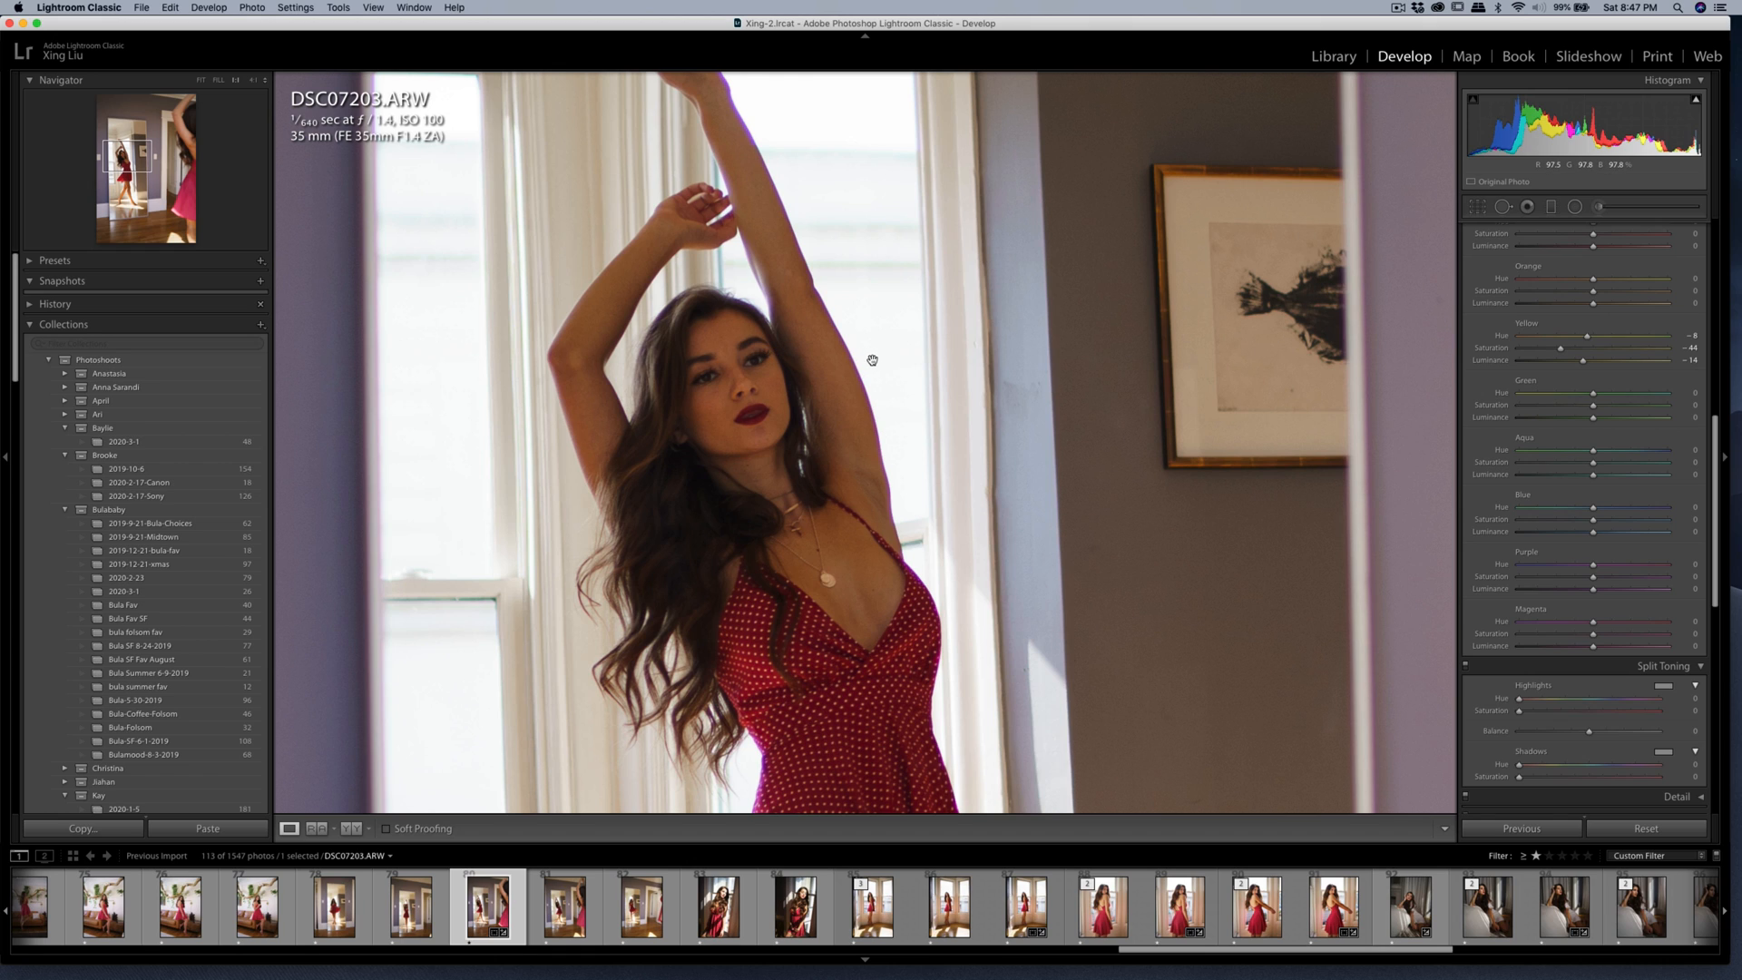
{"action": "key", "text": "super+minus"}
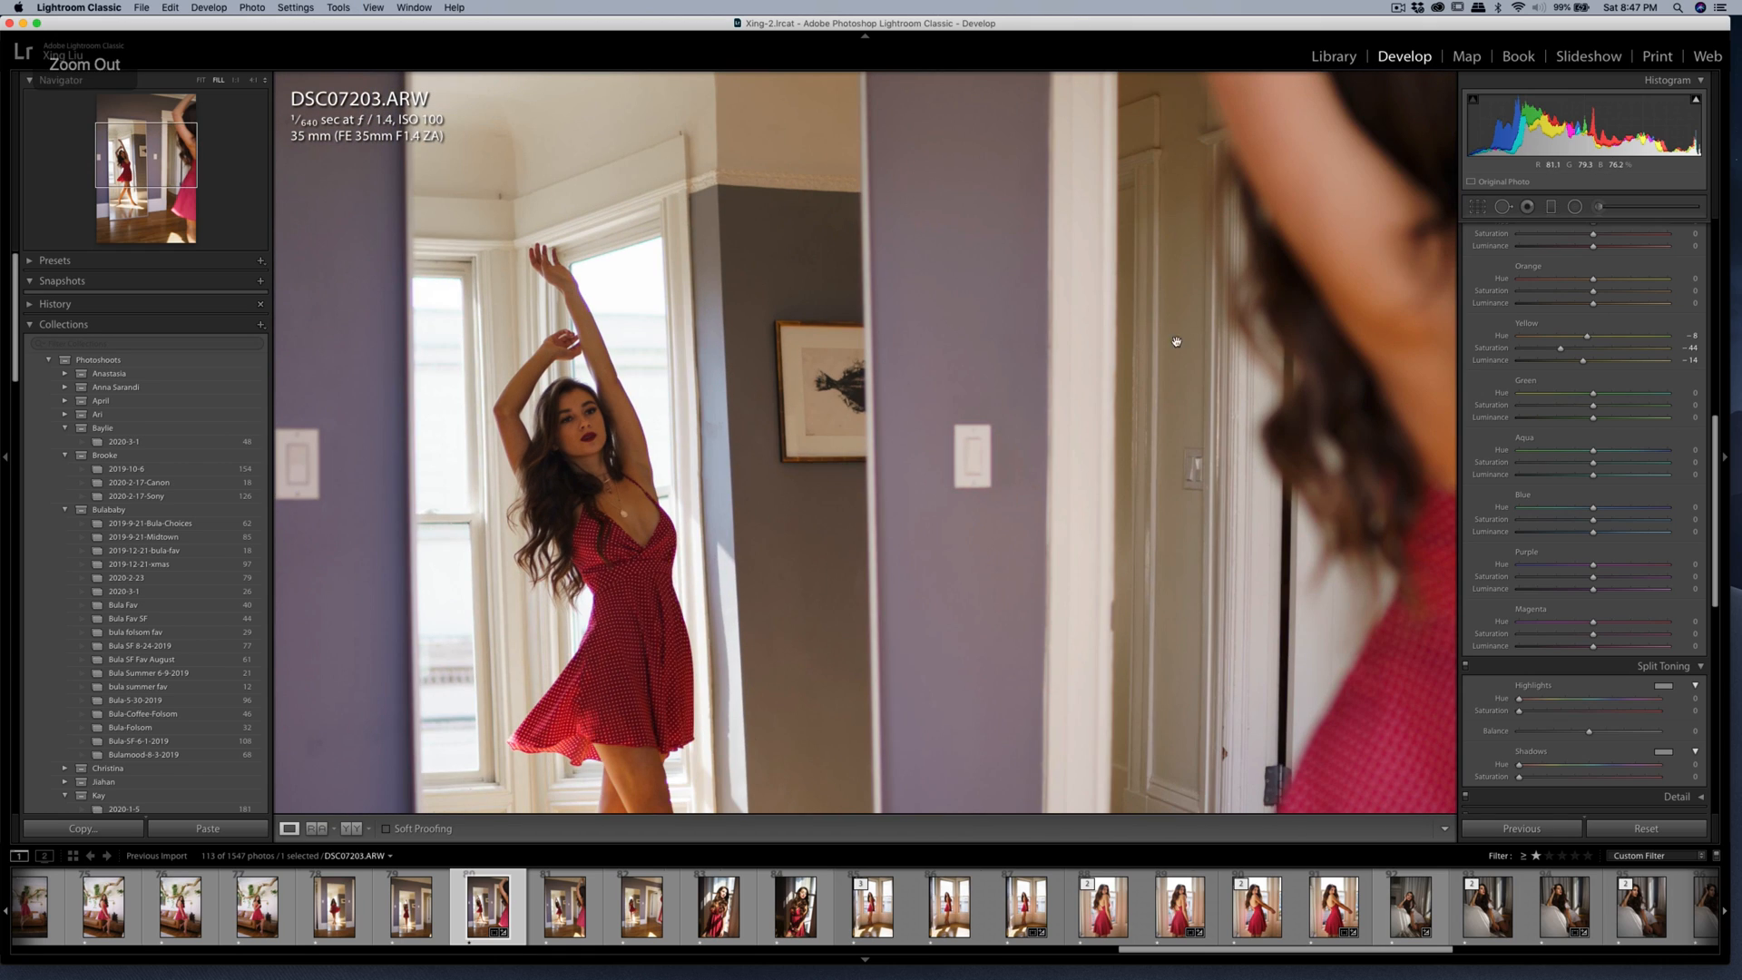
{"action": "left_click", "coordinate": [1601, 209]}
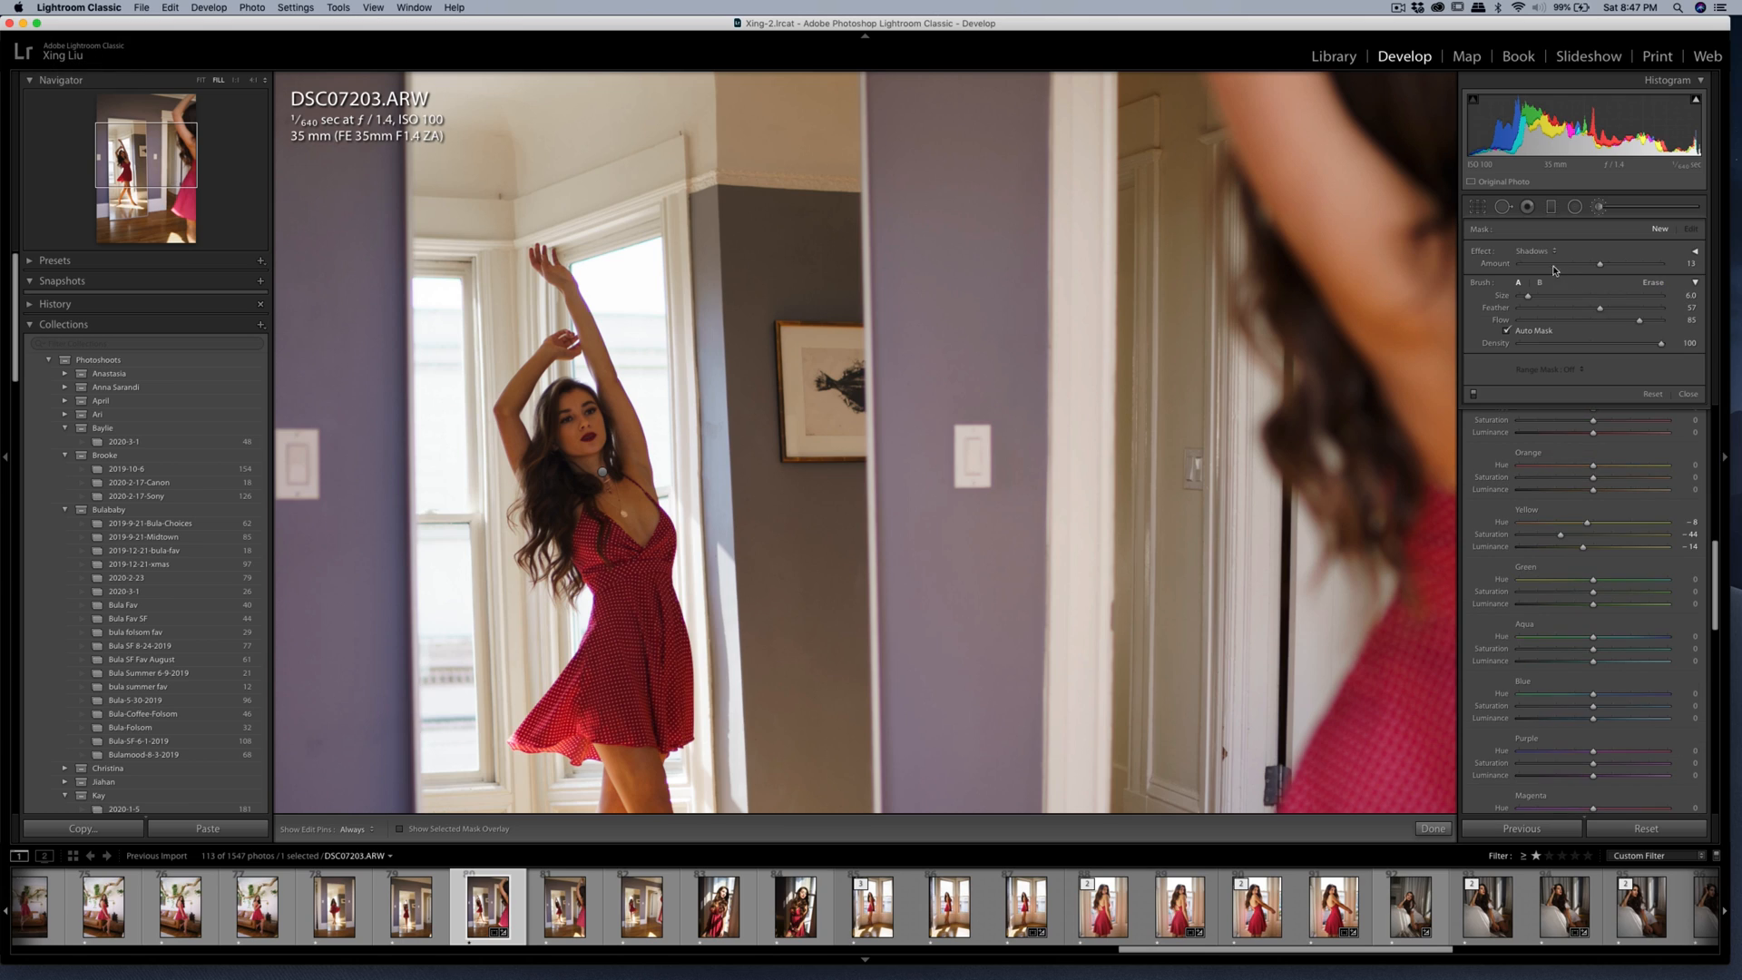
{"action": "key", "text": "h"}
{"action": "left_click_drag", "start_coordinate": [603, 472], "coordinate": [595, 472]}
{"action": "key", "text": "h"}
{"action": "scroll", "coordinate": [593, 470], "scroll_direction": "up", "scroll_amount": 5}
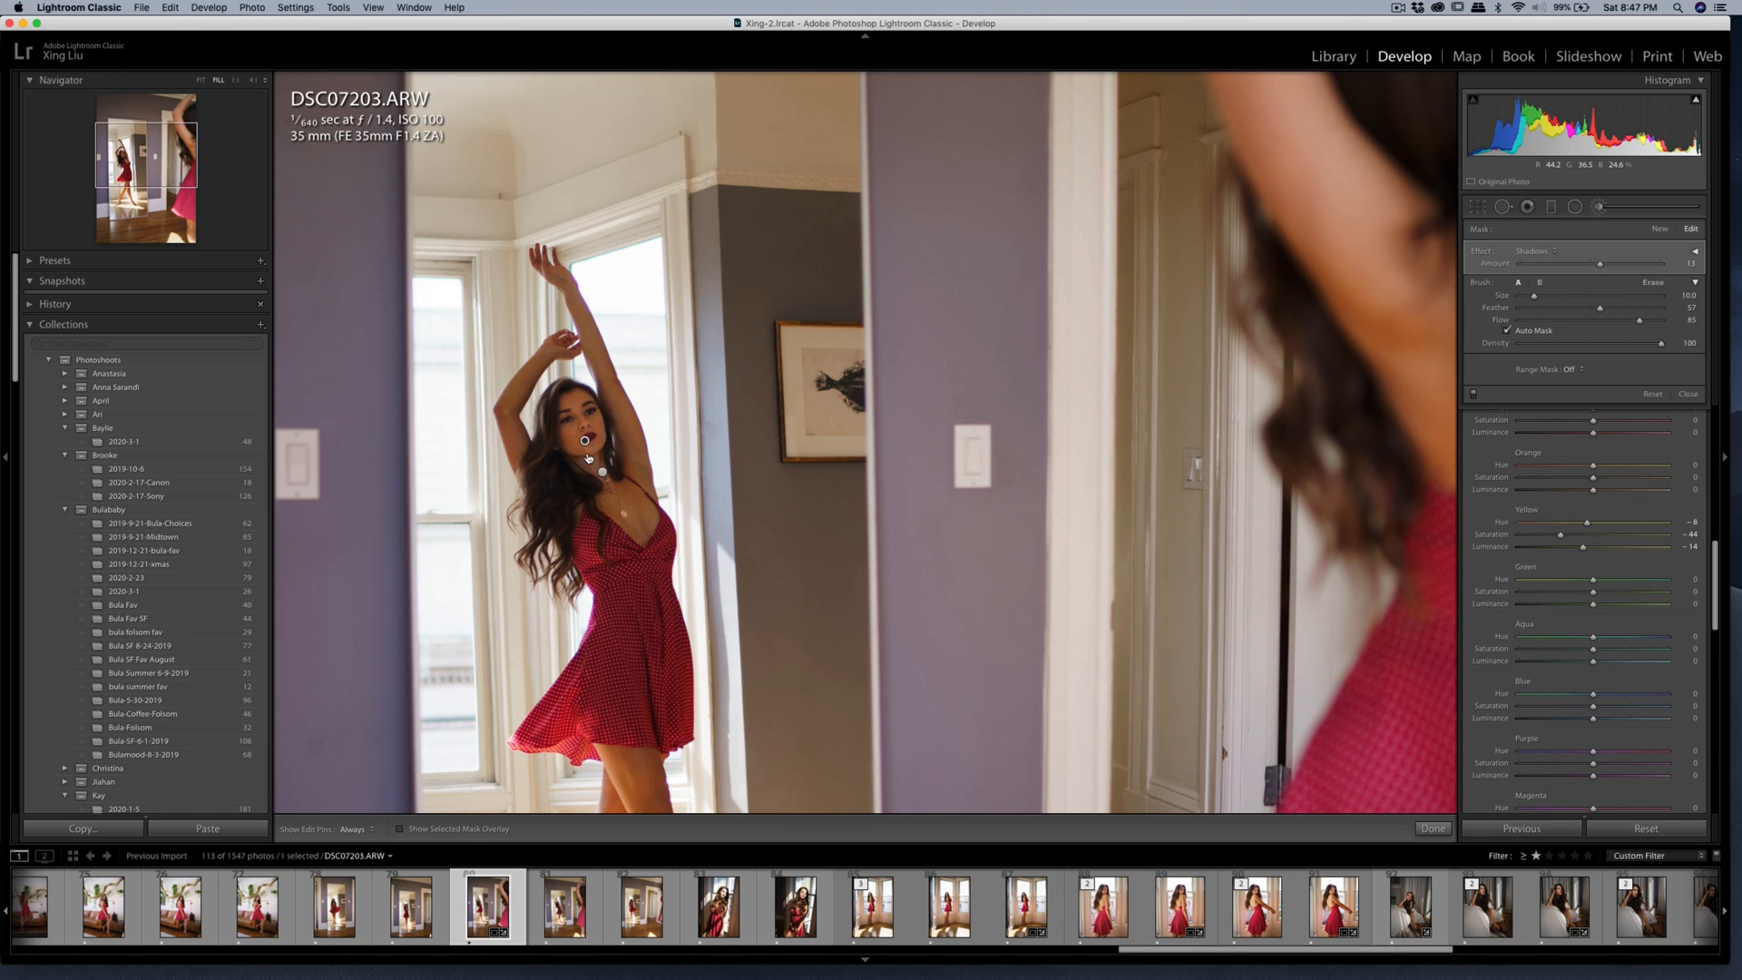
{"action": "key", "text": "h"}
{"action": "scroll", "coordinate": [626, 514], "scroll_direction": "down", "scroll_amount": 2}
{"action": "key", "text": "h"}
{"action": "left_click", "coordinate": [1597, 210]}
{"action": "left_click", "coordinate": [683, 363]}
{"action": "key", "text": "super+minus"}
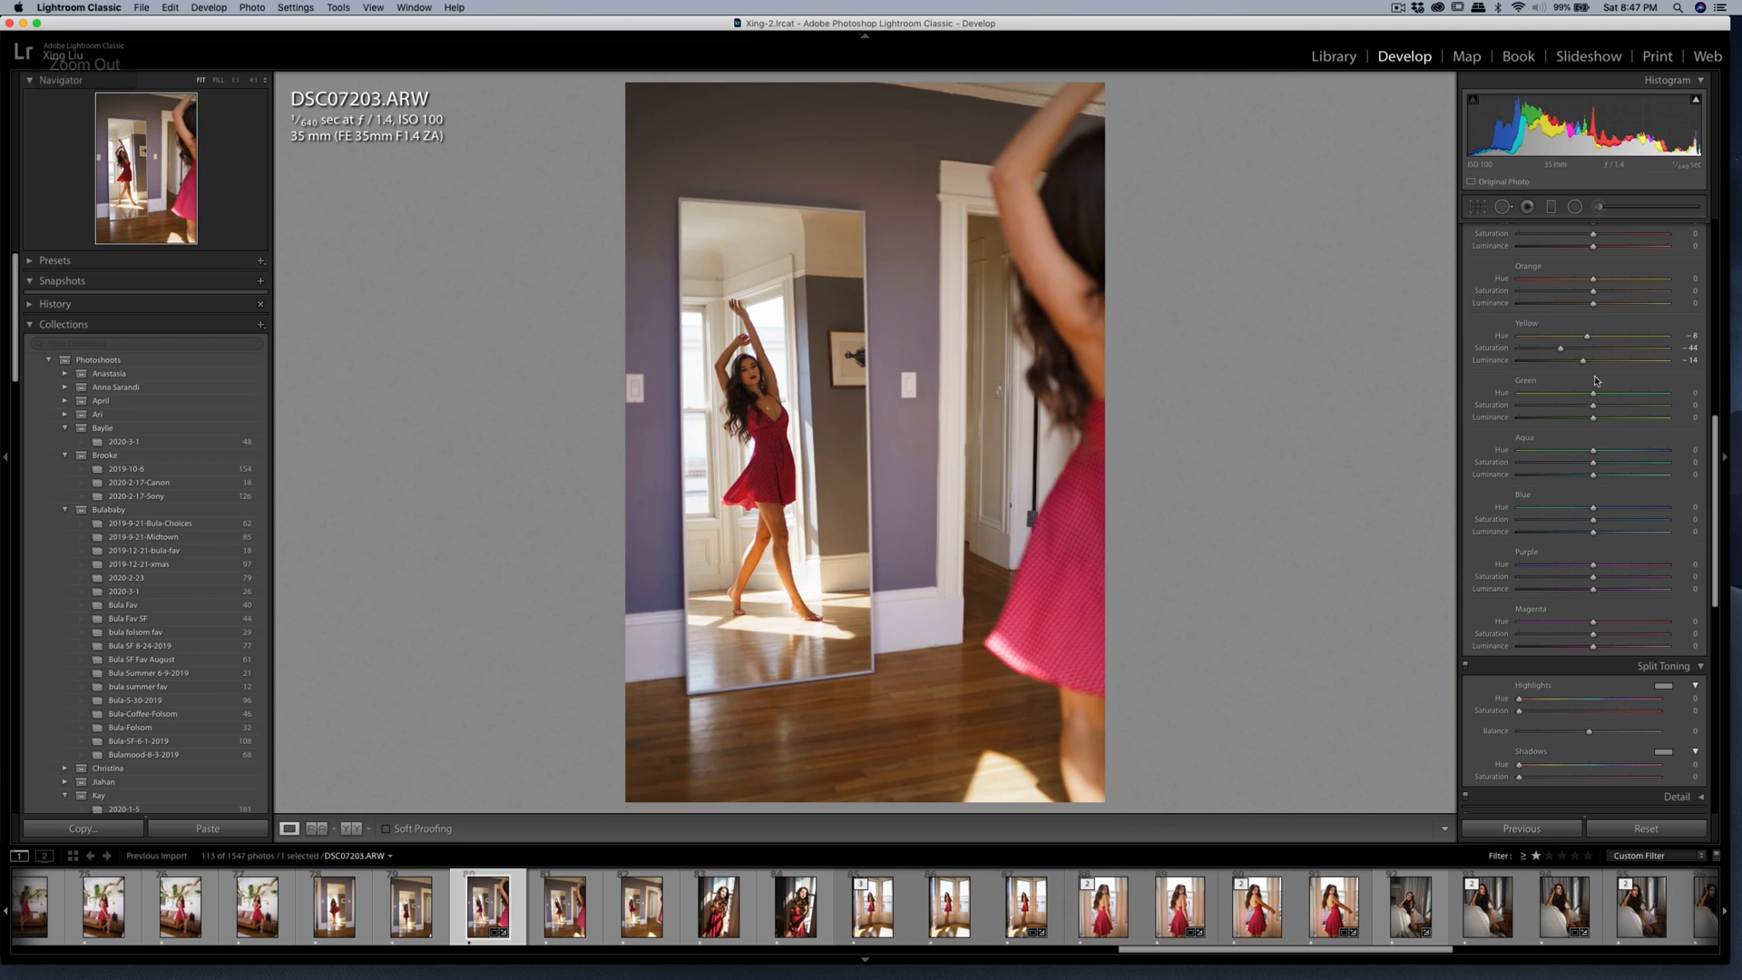
Set the photo's Contrast to +30 and open a copy with Lightroom adjustments in Imagenomic Portraiture 3.
{"action": "scroll", "coordinate": [1560, 381], "scroll_direction": "up", "scroll_amount": 10}
{"action": "left_click_drag", "start_coordinate": [1603, 360], "coordinate": [1607, 359]}
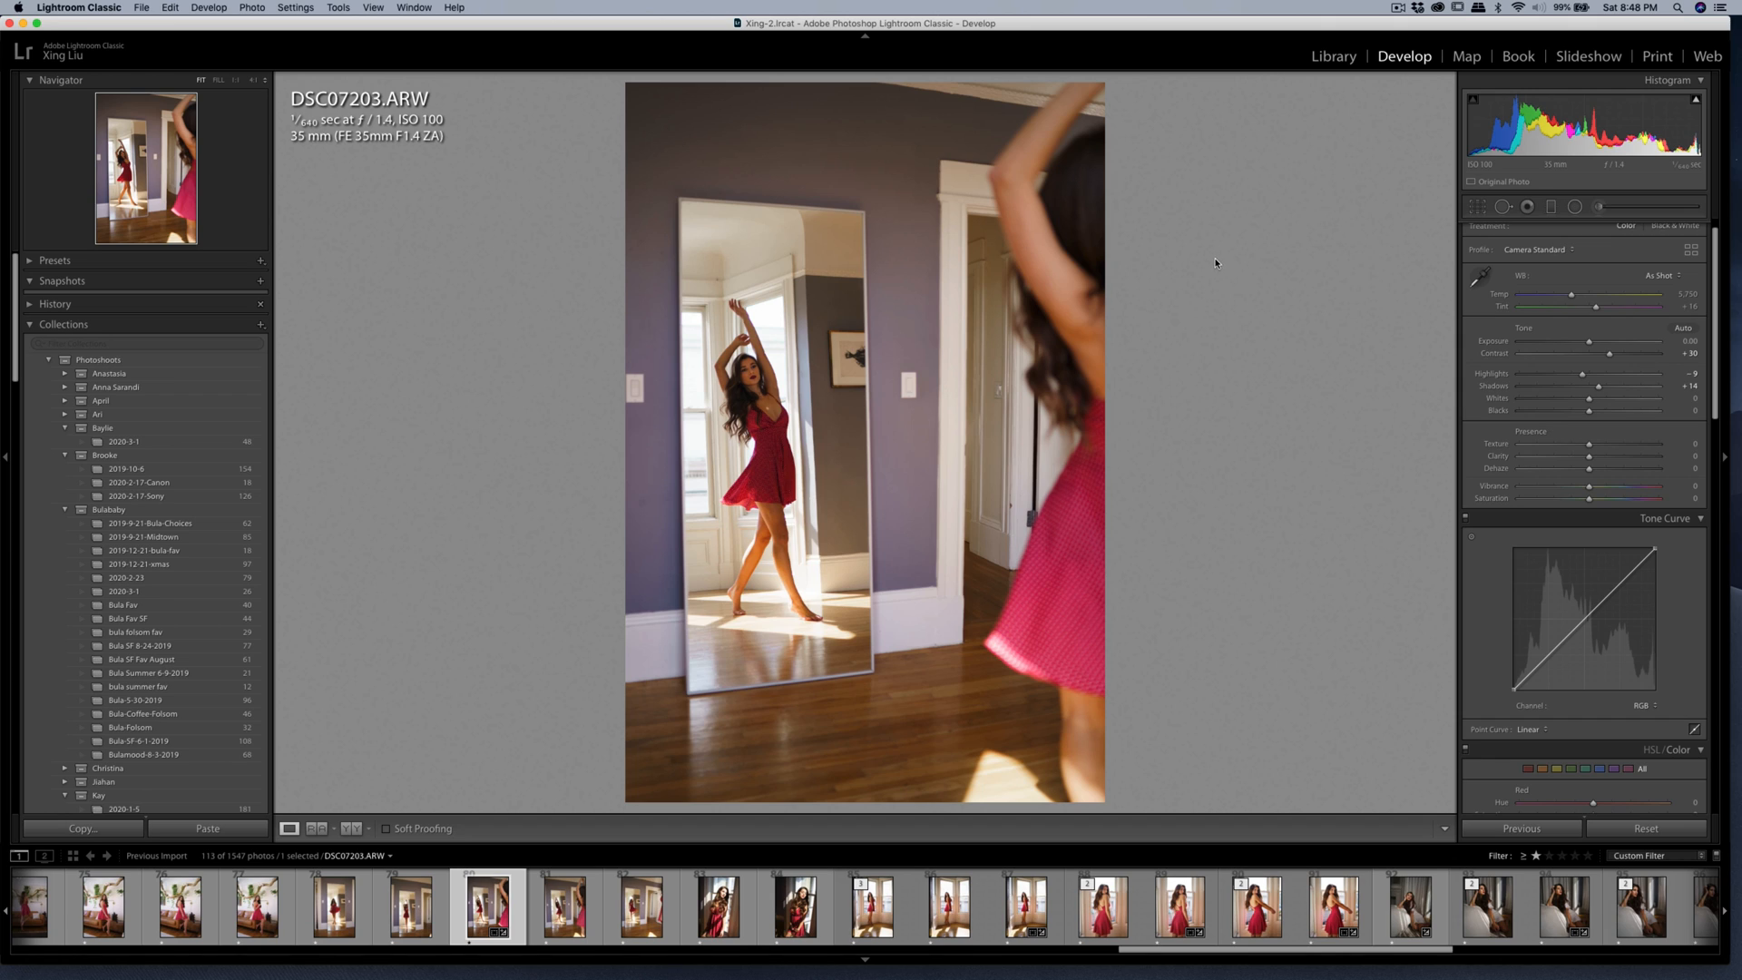
{"action": "right_click", "coordinate": [867, 329]}
{"action": "mouse_move", "coordinate": [943, 451]}
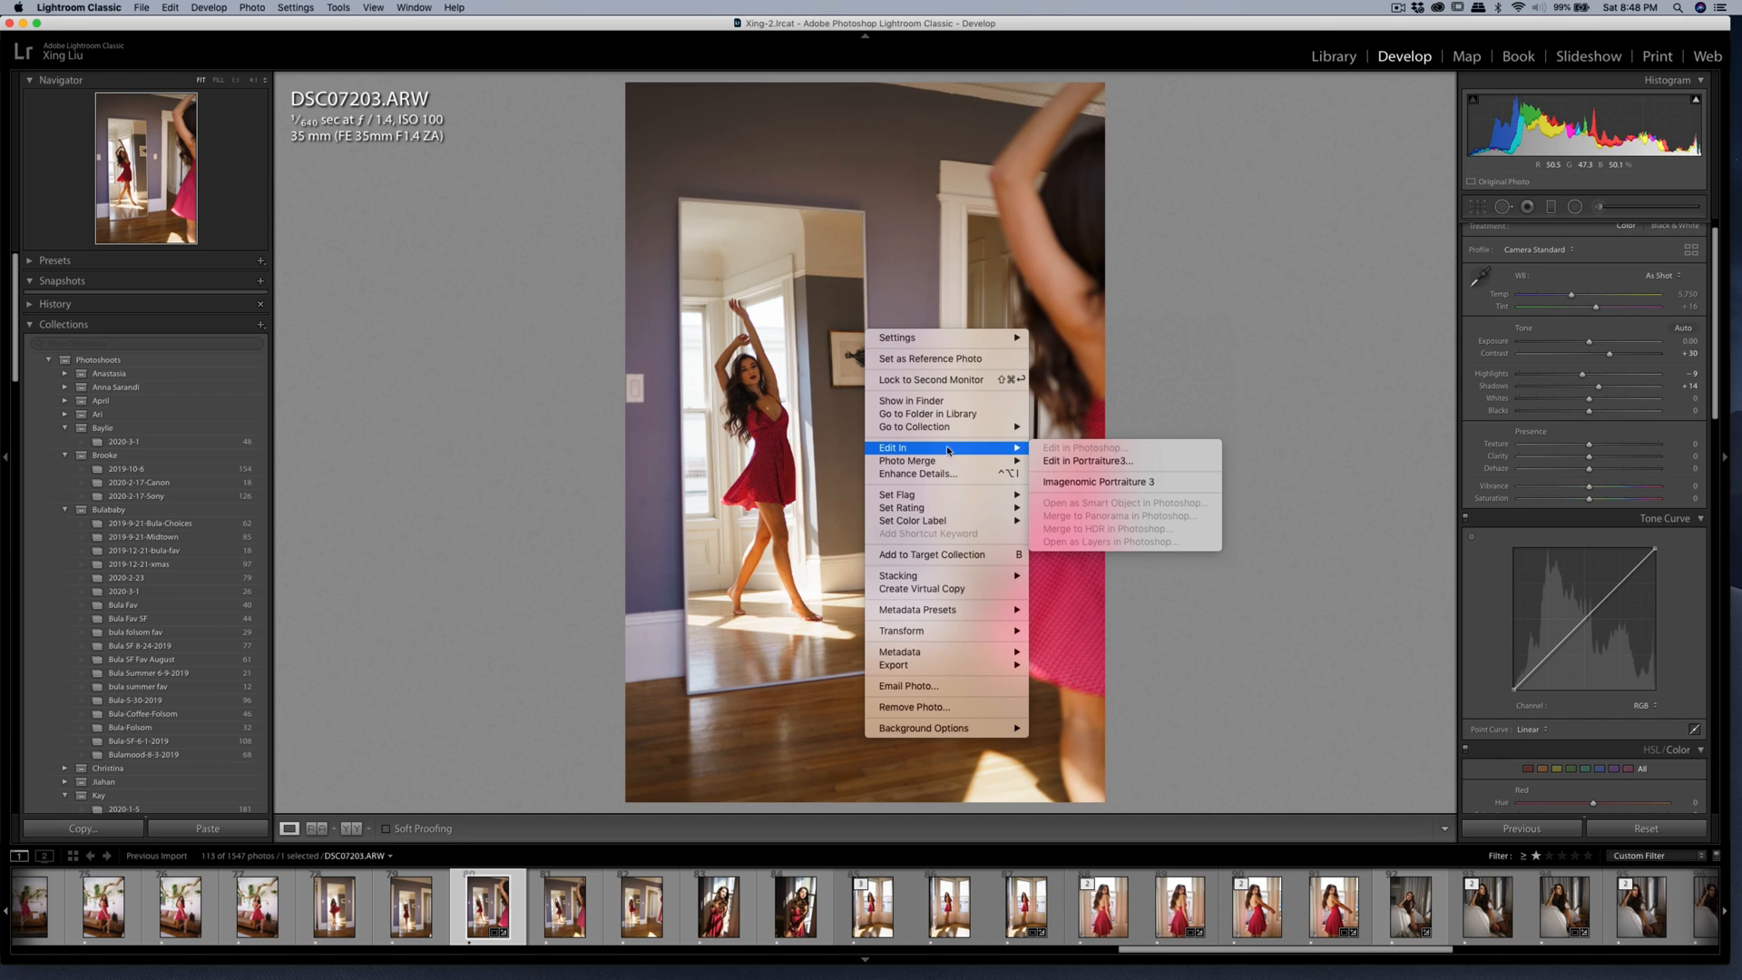
{"action": "left_click", "coordinate": [1066, 481]}
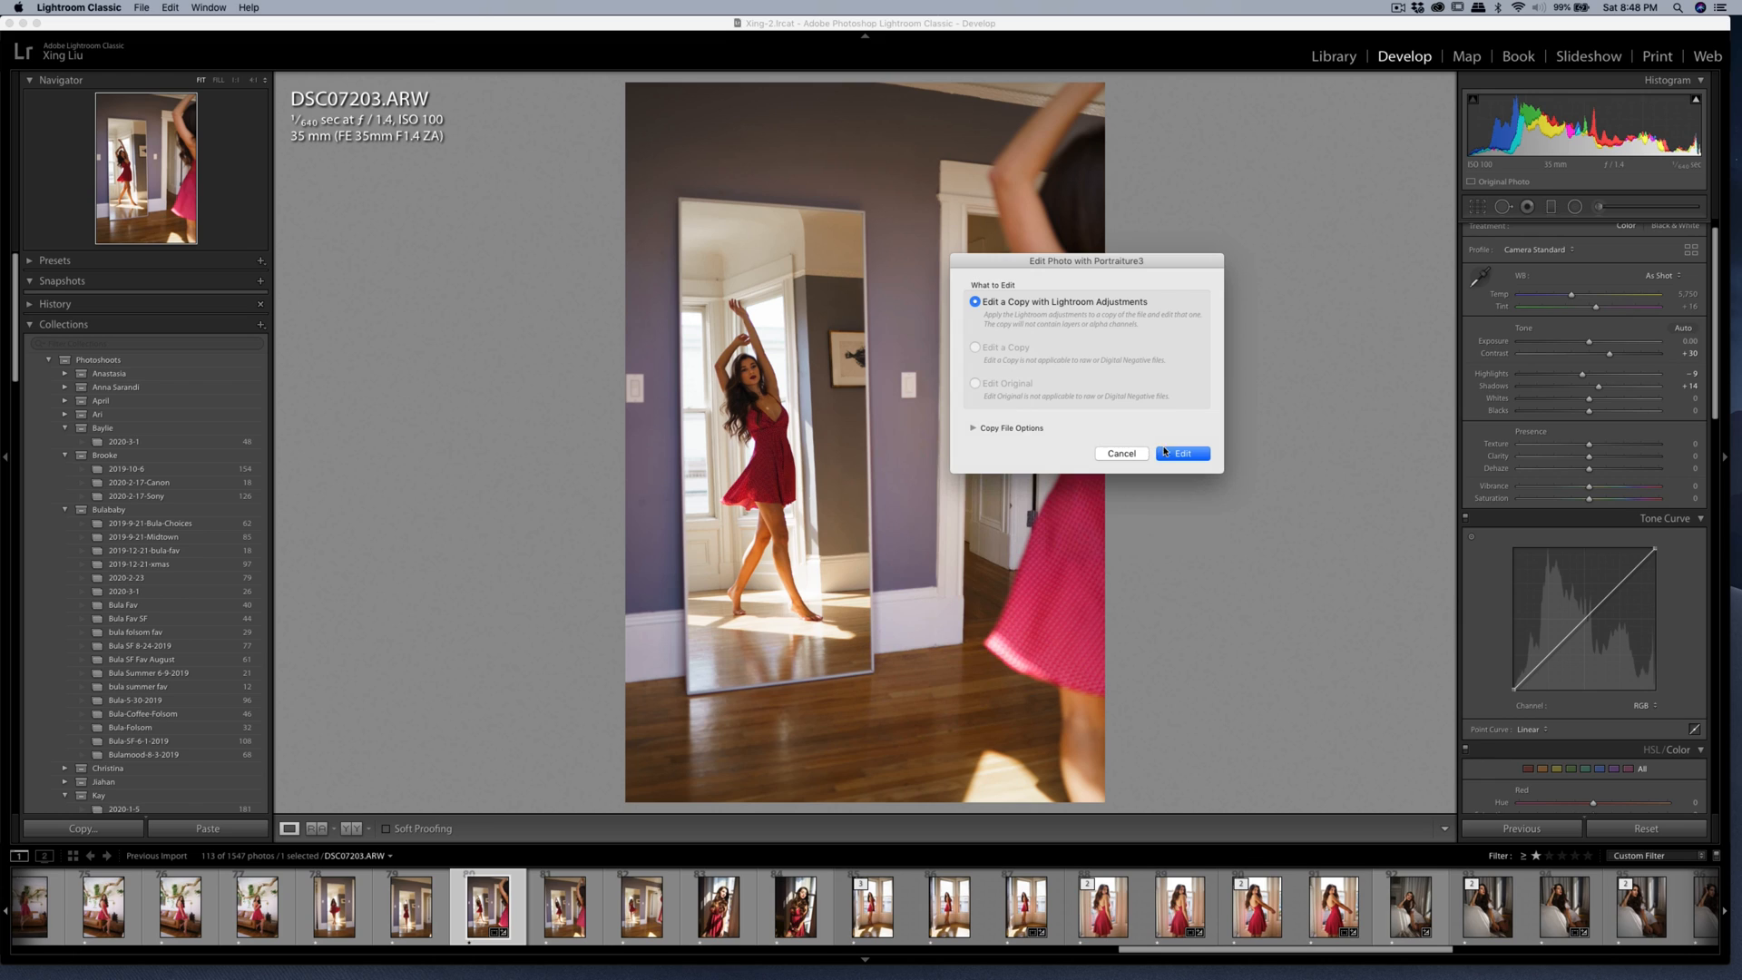
{"action": "left_click", "coordinate": [1165, 452]}
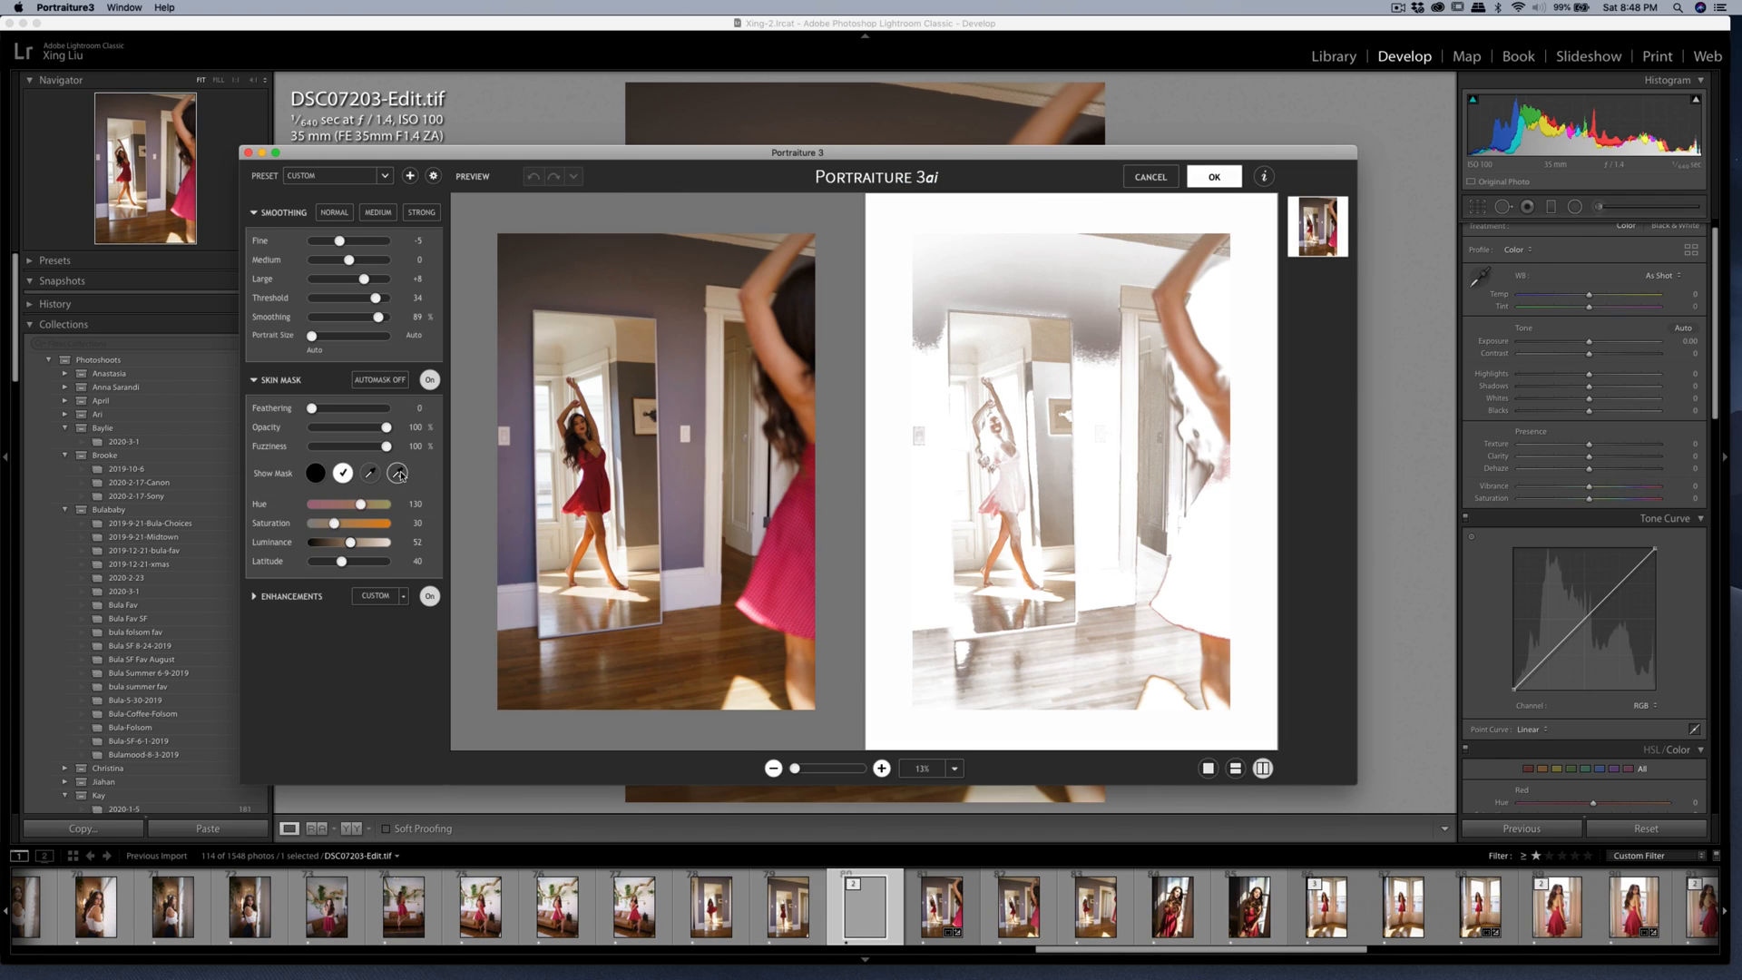
Smooth DSC07203-Edit.tif with a skin mask color sampled from the mirrored woman, and export the result to the Dropbox folder.
{"action": "left_click", "coordinate": [395, 471]}
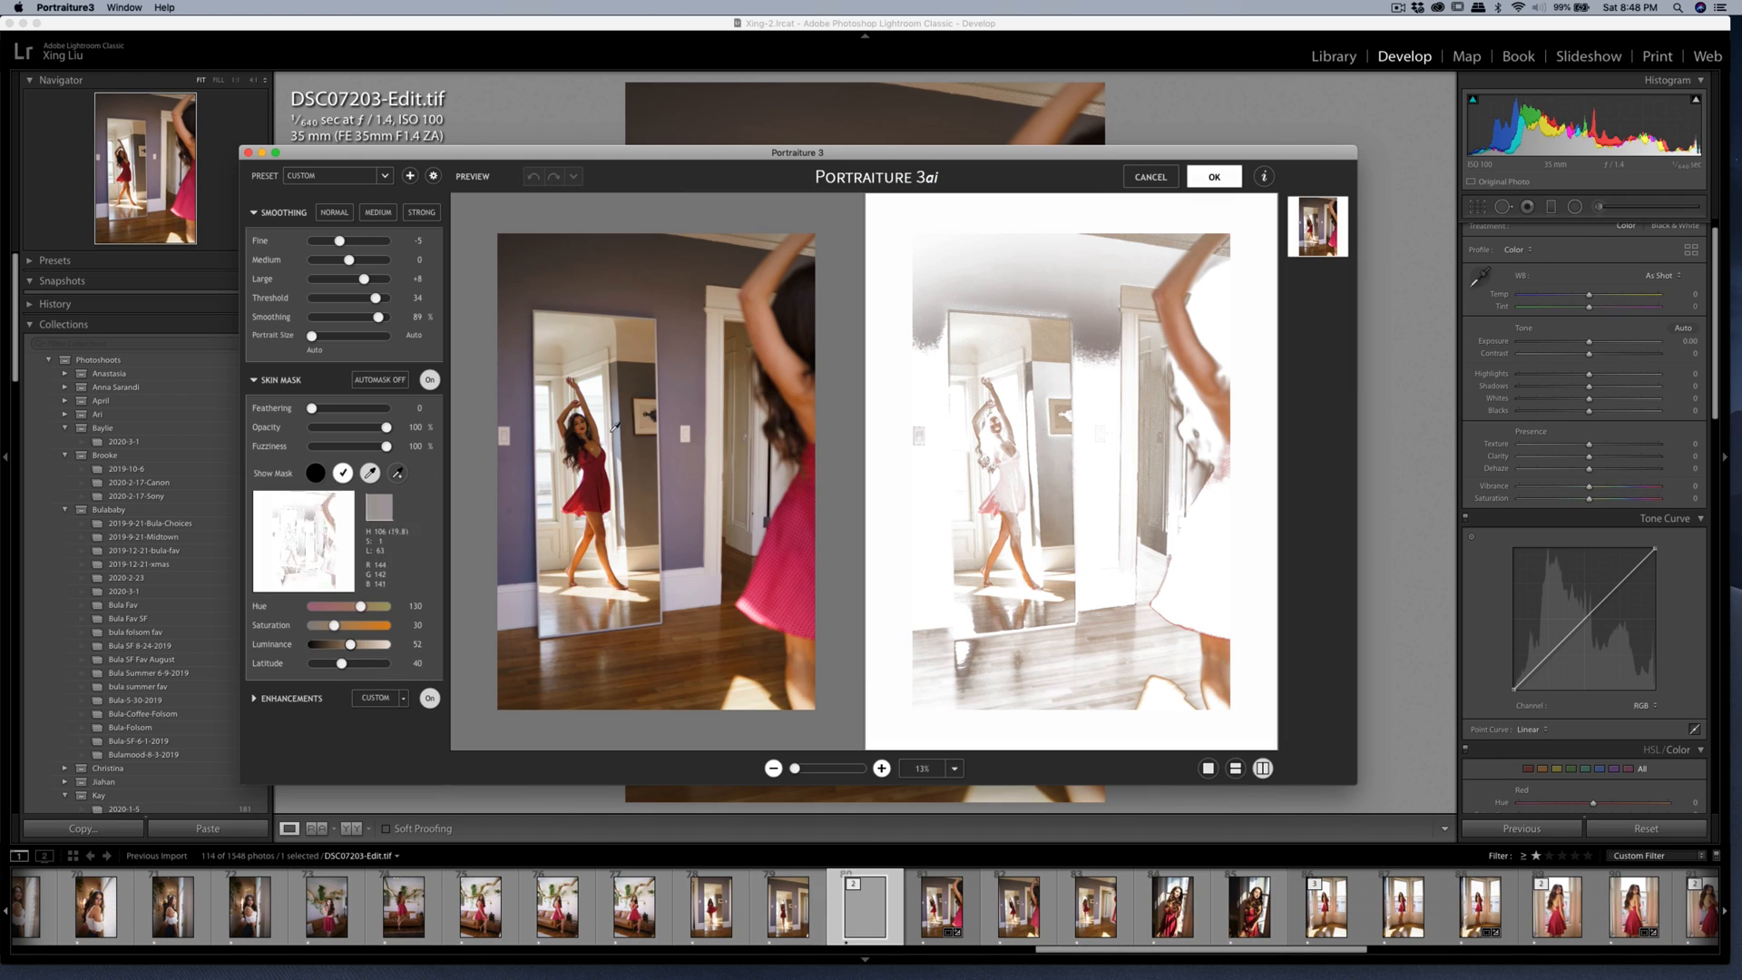
{"action": "left_click", "coordinate": [1005, 420]}
{"action": "left_click", "coordinate": [1003, 419]}
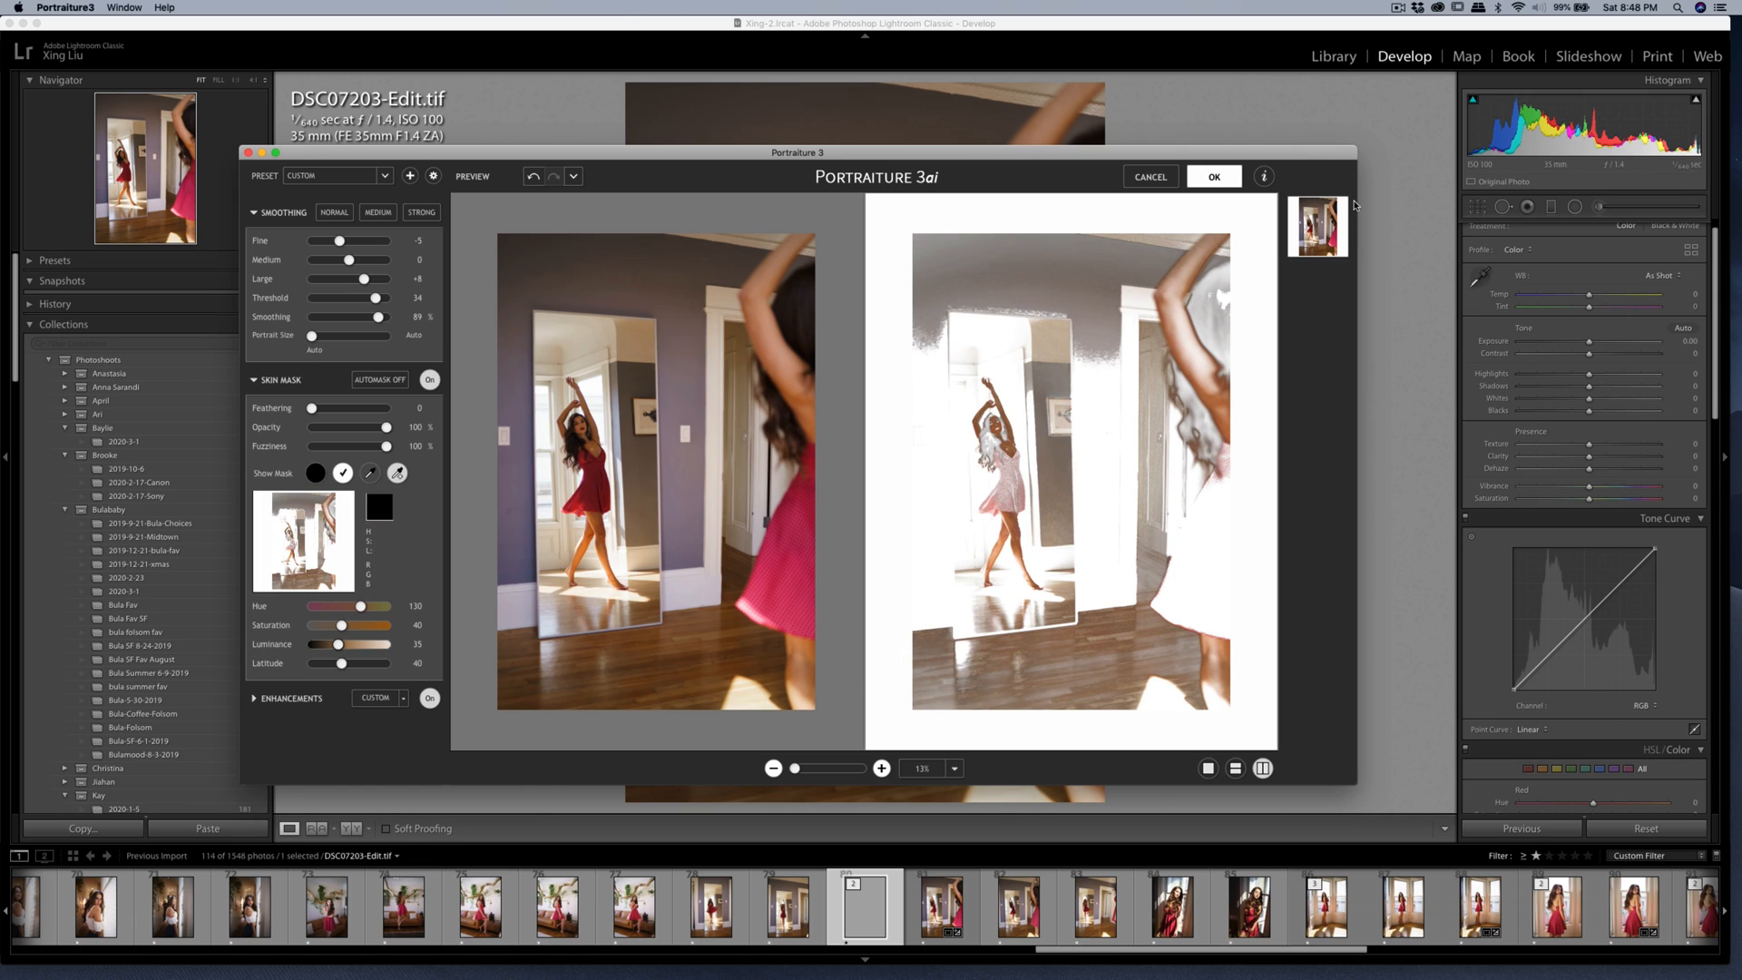
{"action": "left_click", "coordinate": [1216, 177]}
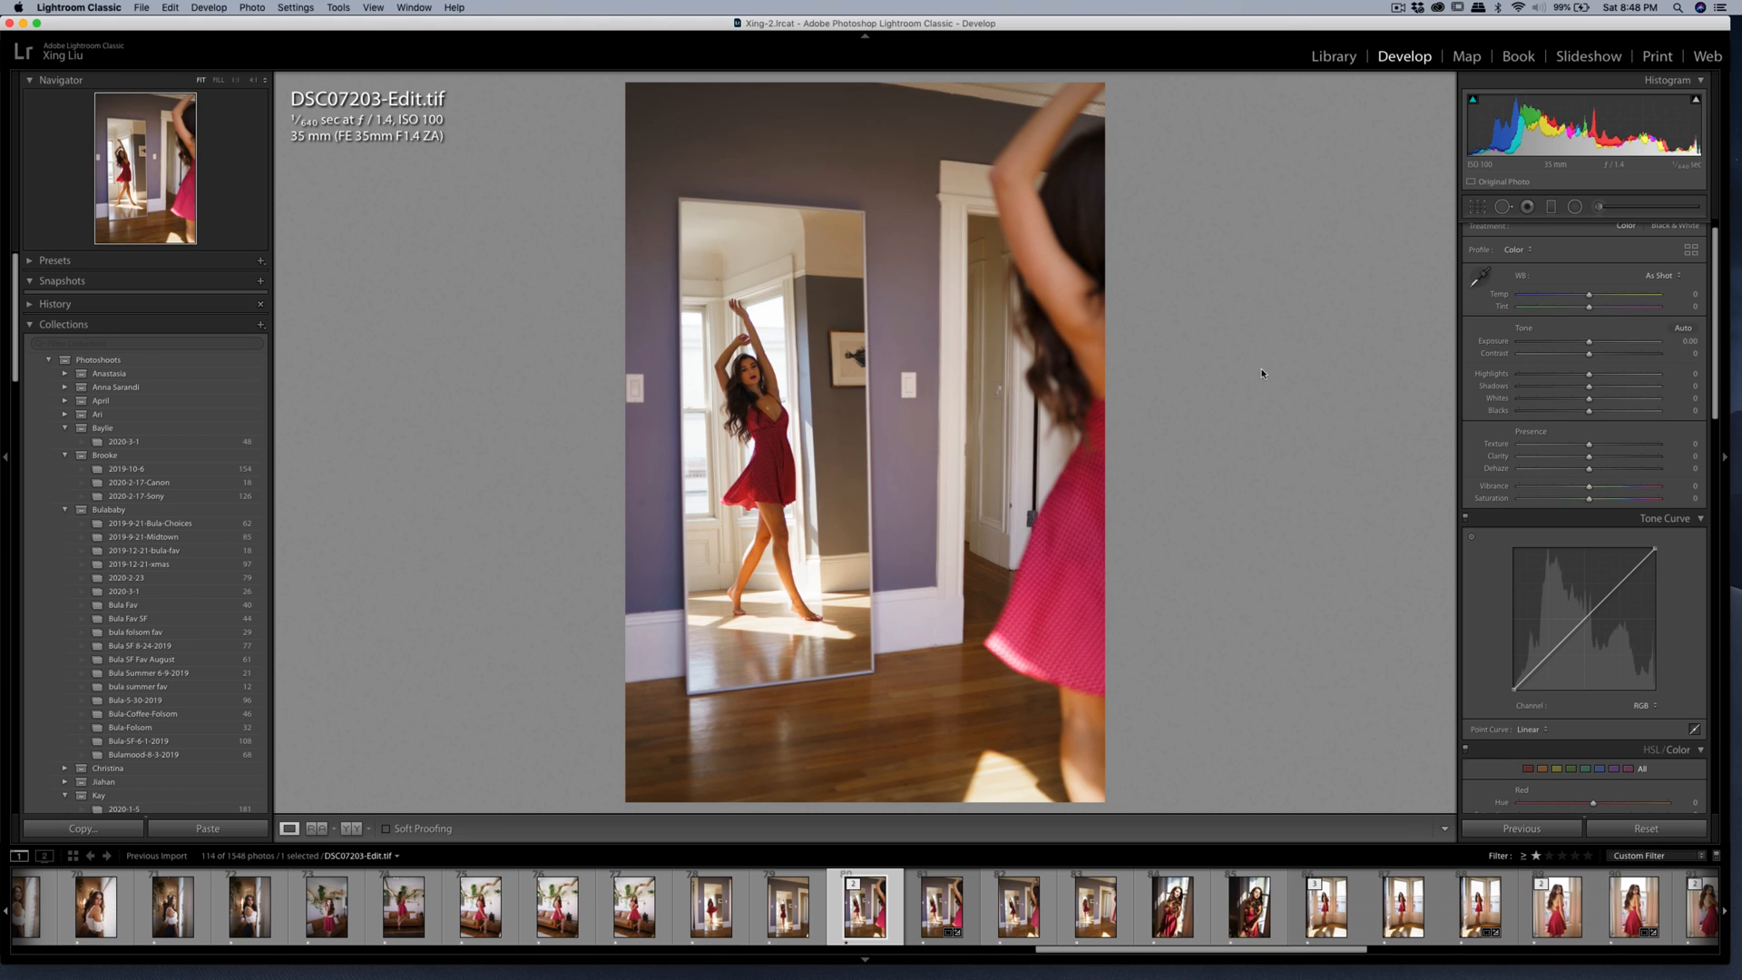
{"action": "key", "text": "super+shift+e"}
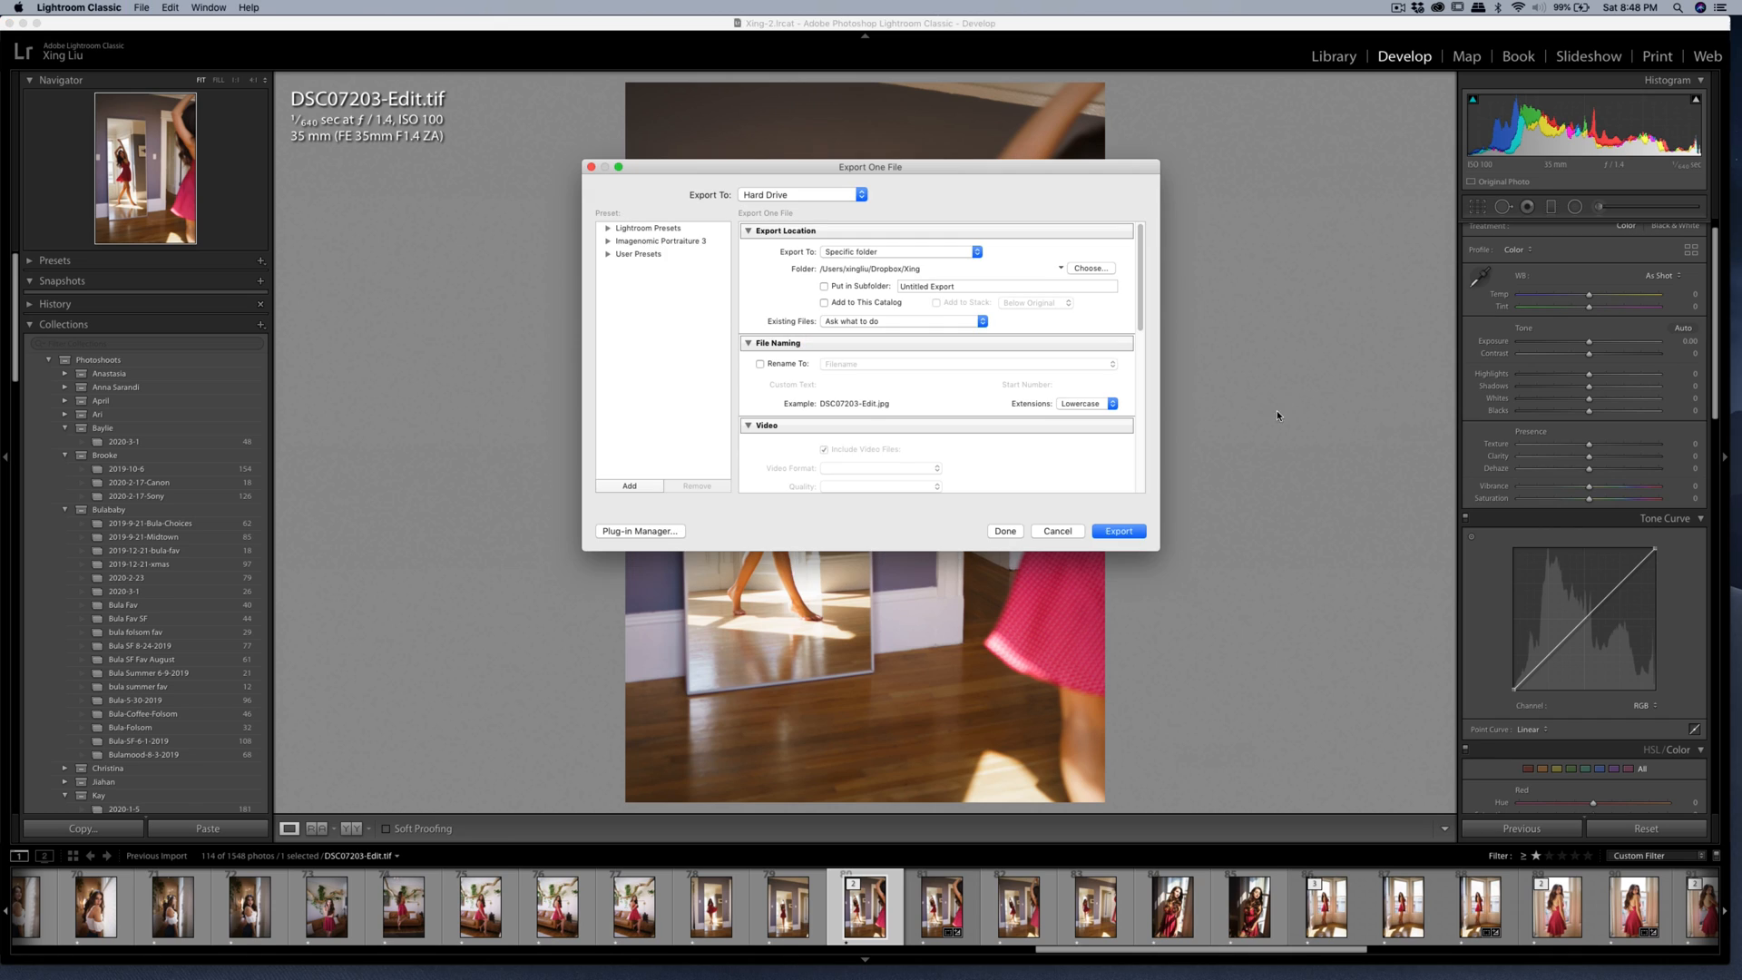
{"action": "left_click", "coordinate": [1134, 528]}
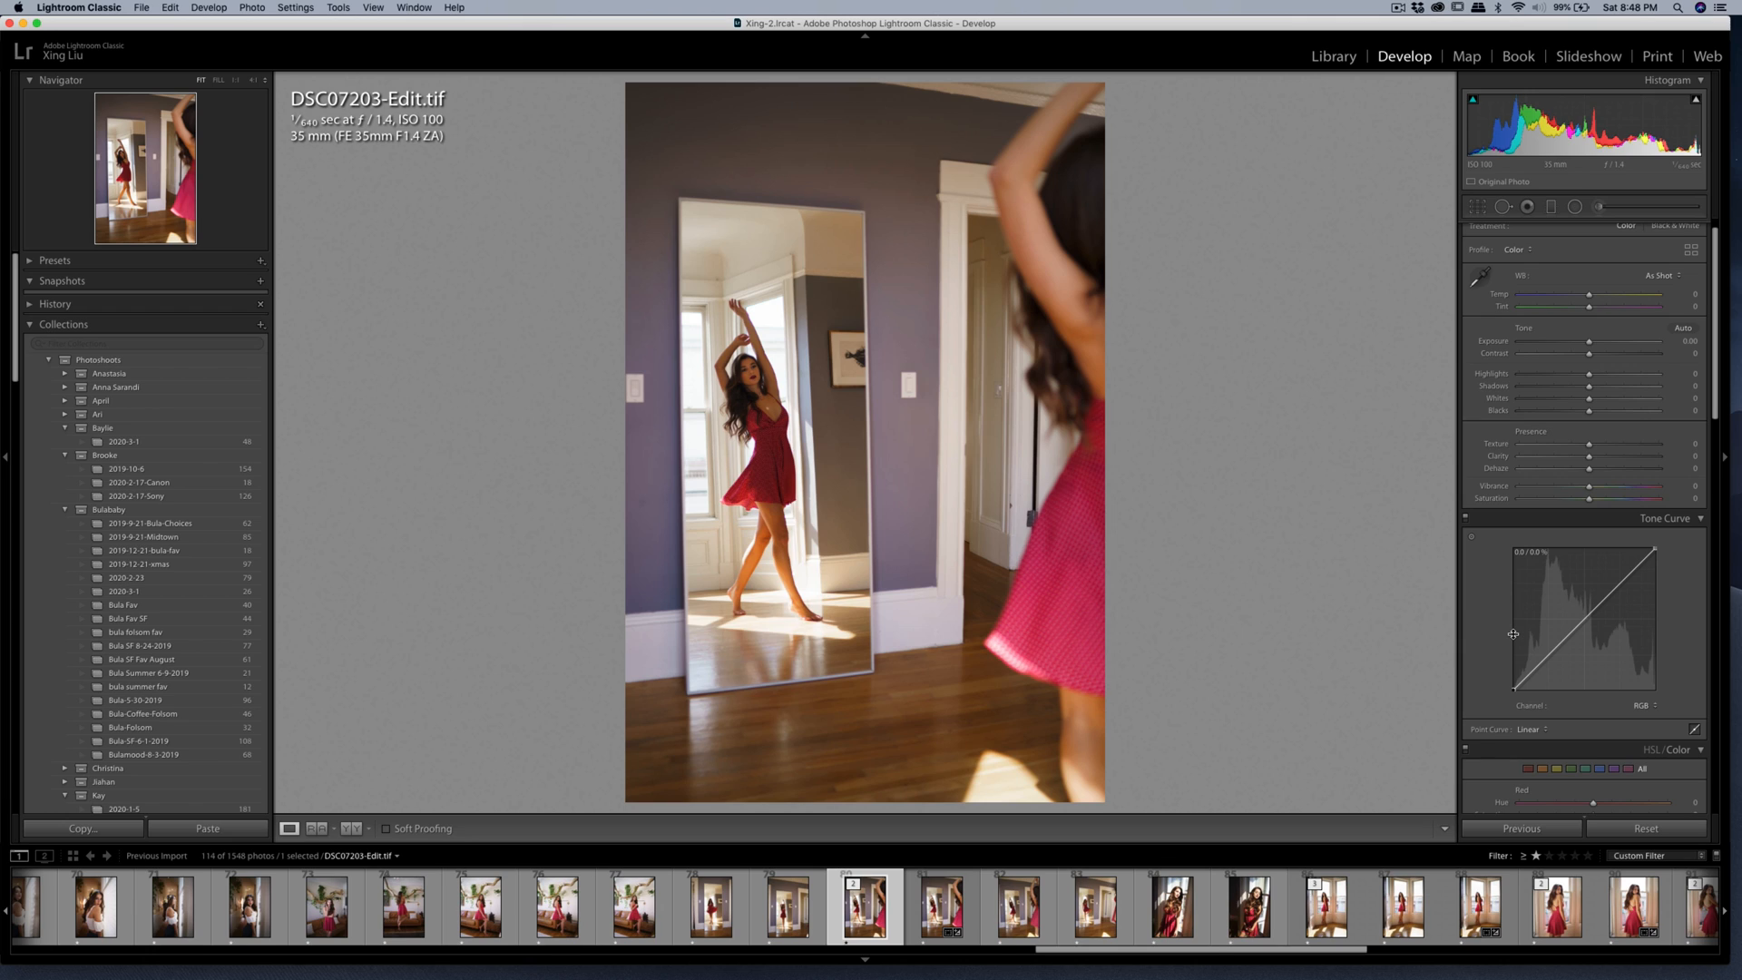
Look through the earlier photos of the shoot, including DSC07011.ARW and the sofa photo DSC07125.ARW.
{"action": "left_click", "coordinate": [241, 908]}
{"action": "left_click", "coordinate": [177, 912]}
{"action": "left_click", "coordinate": [111, 921]}
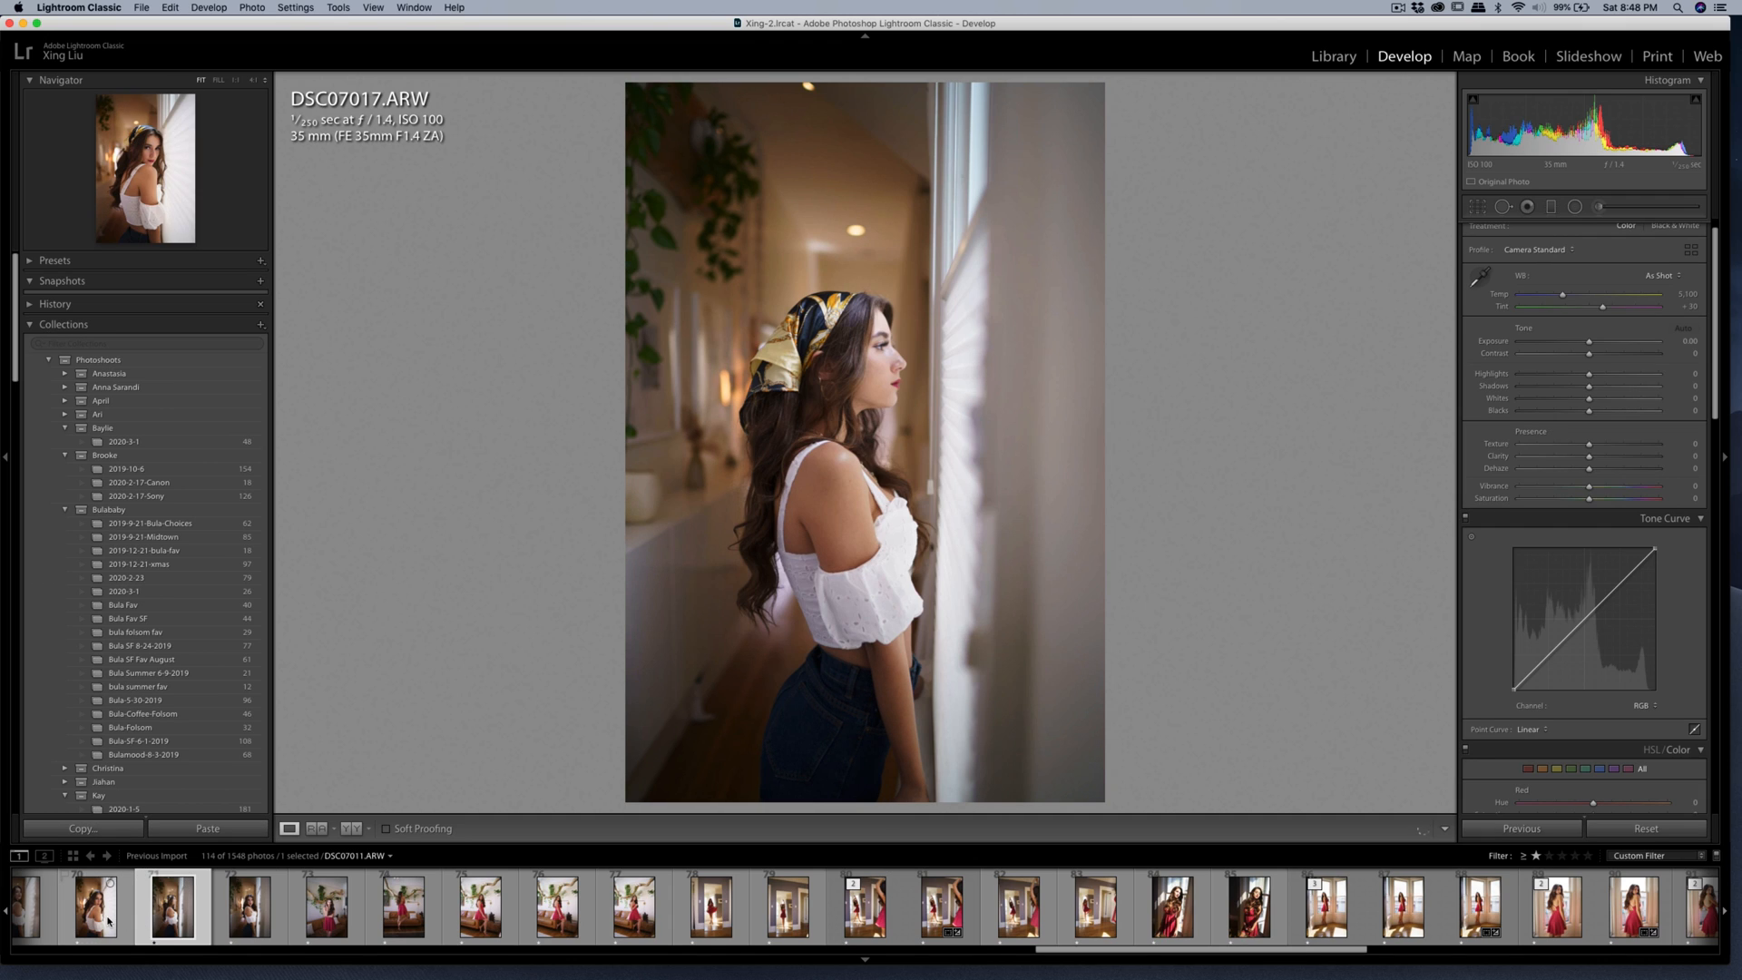
{"action": "left_click", "coordinate": [622, 921]}
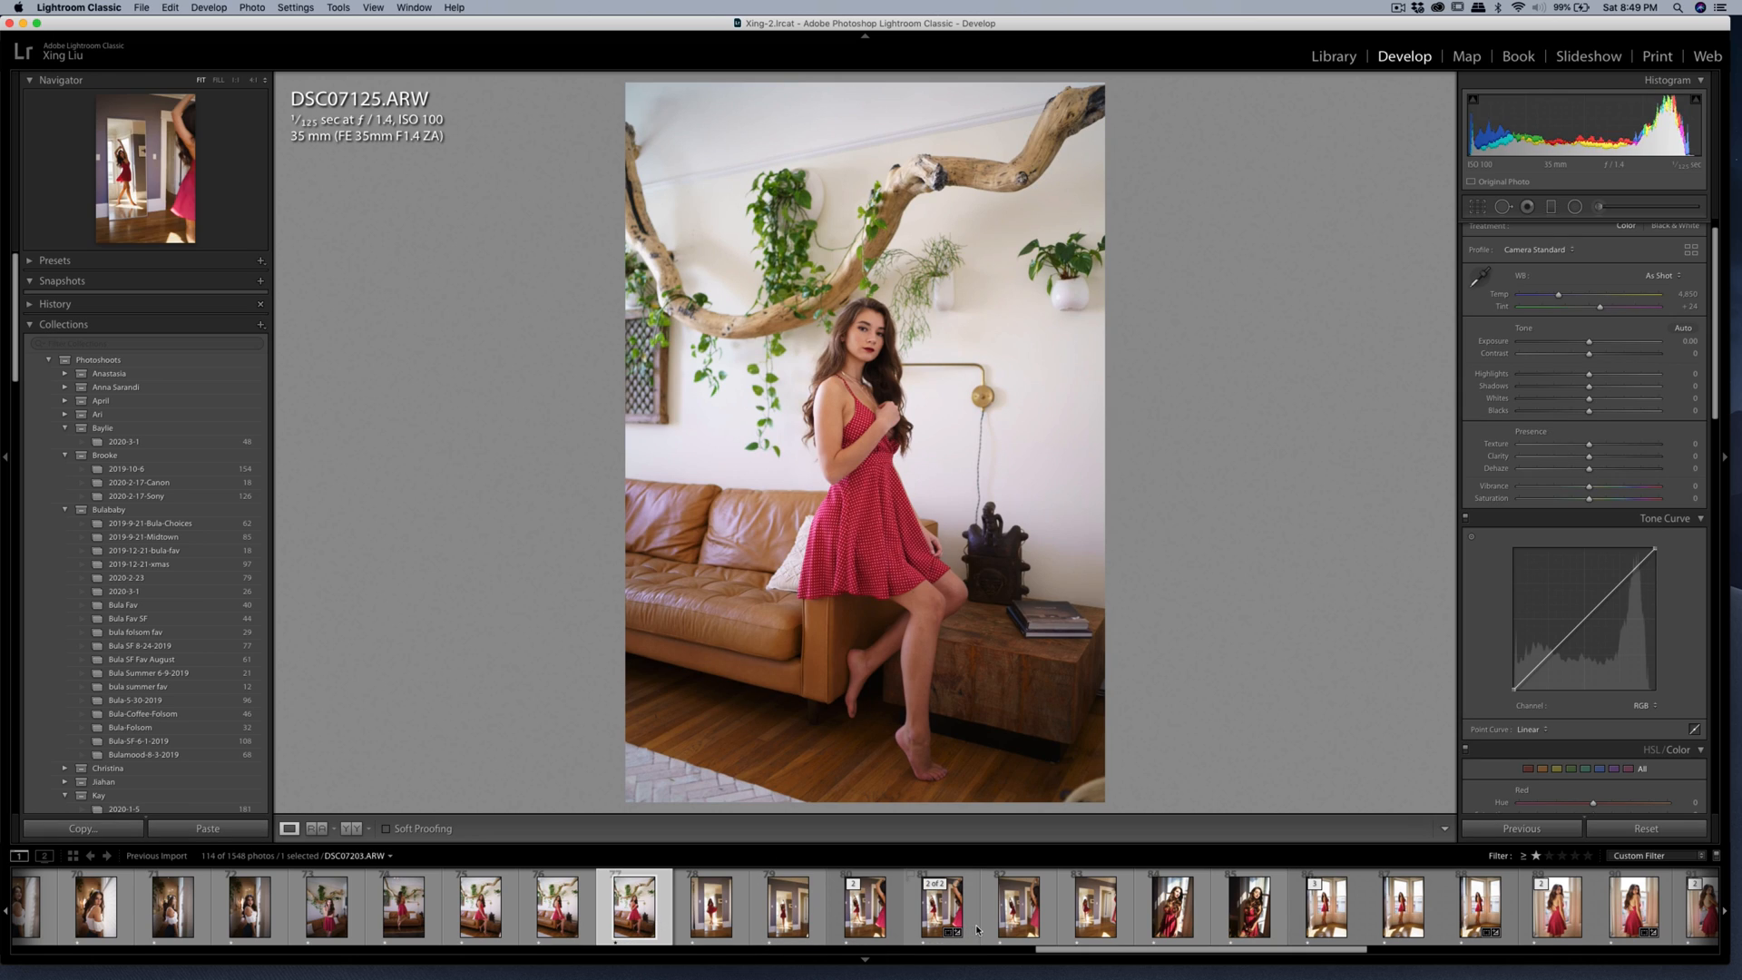